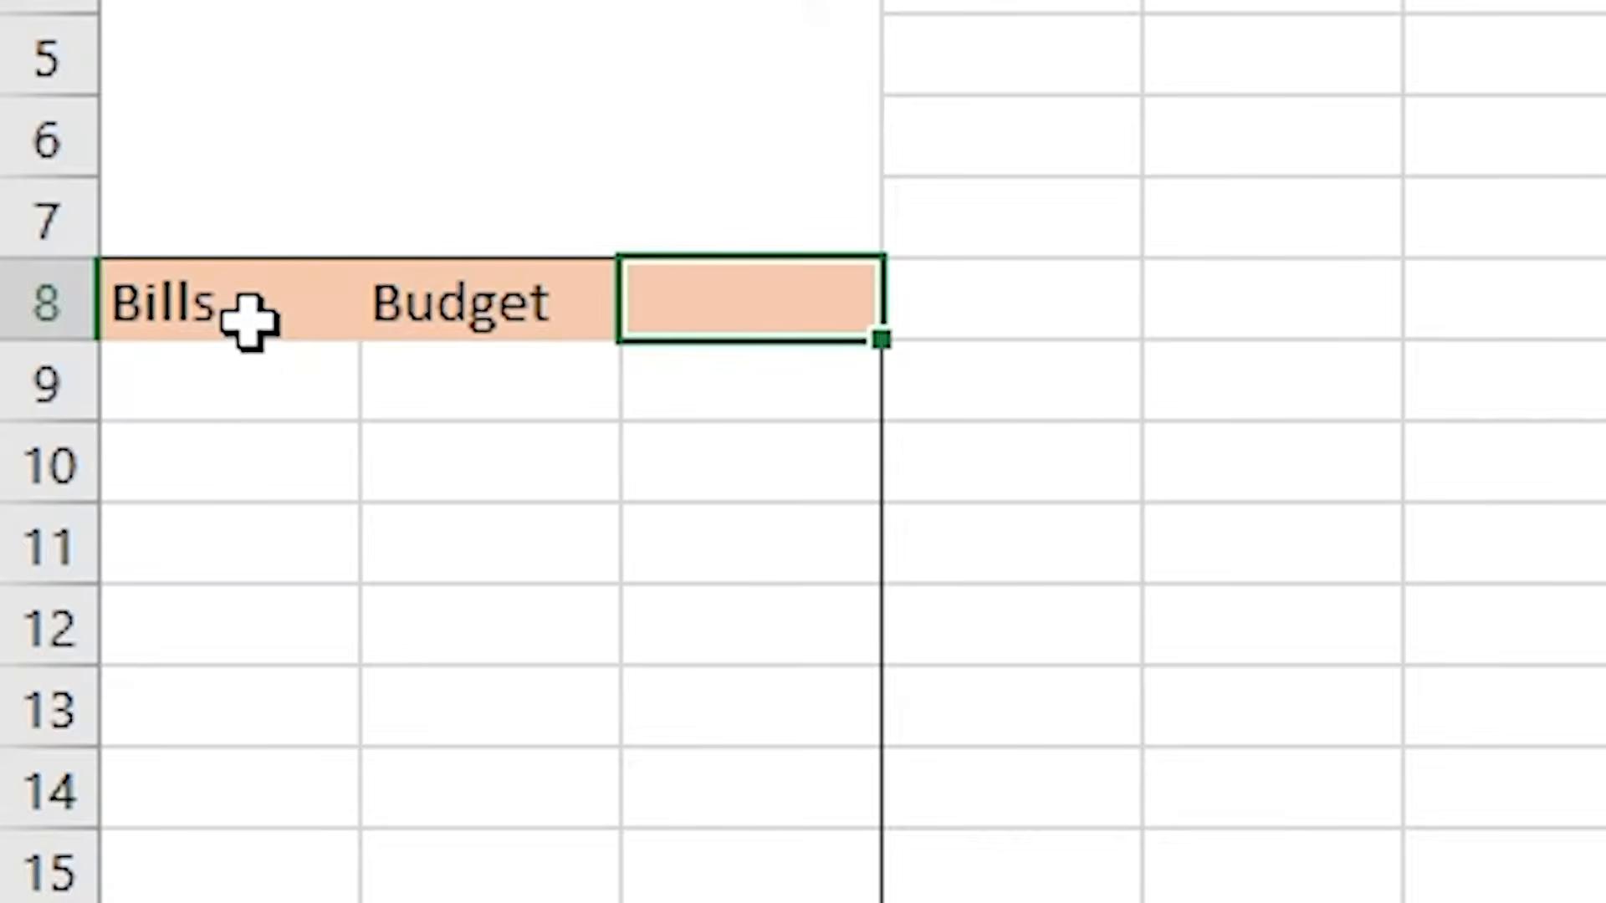
- Enter the heading Actual in cell C8 of the Bills table
type("Actual")
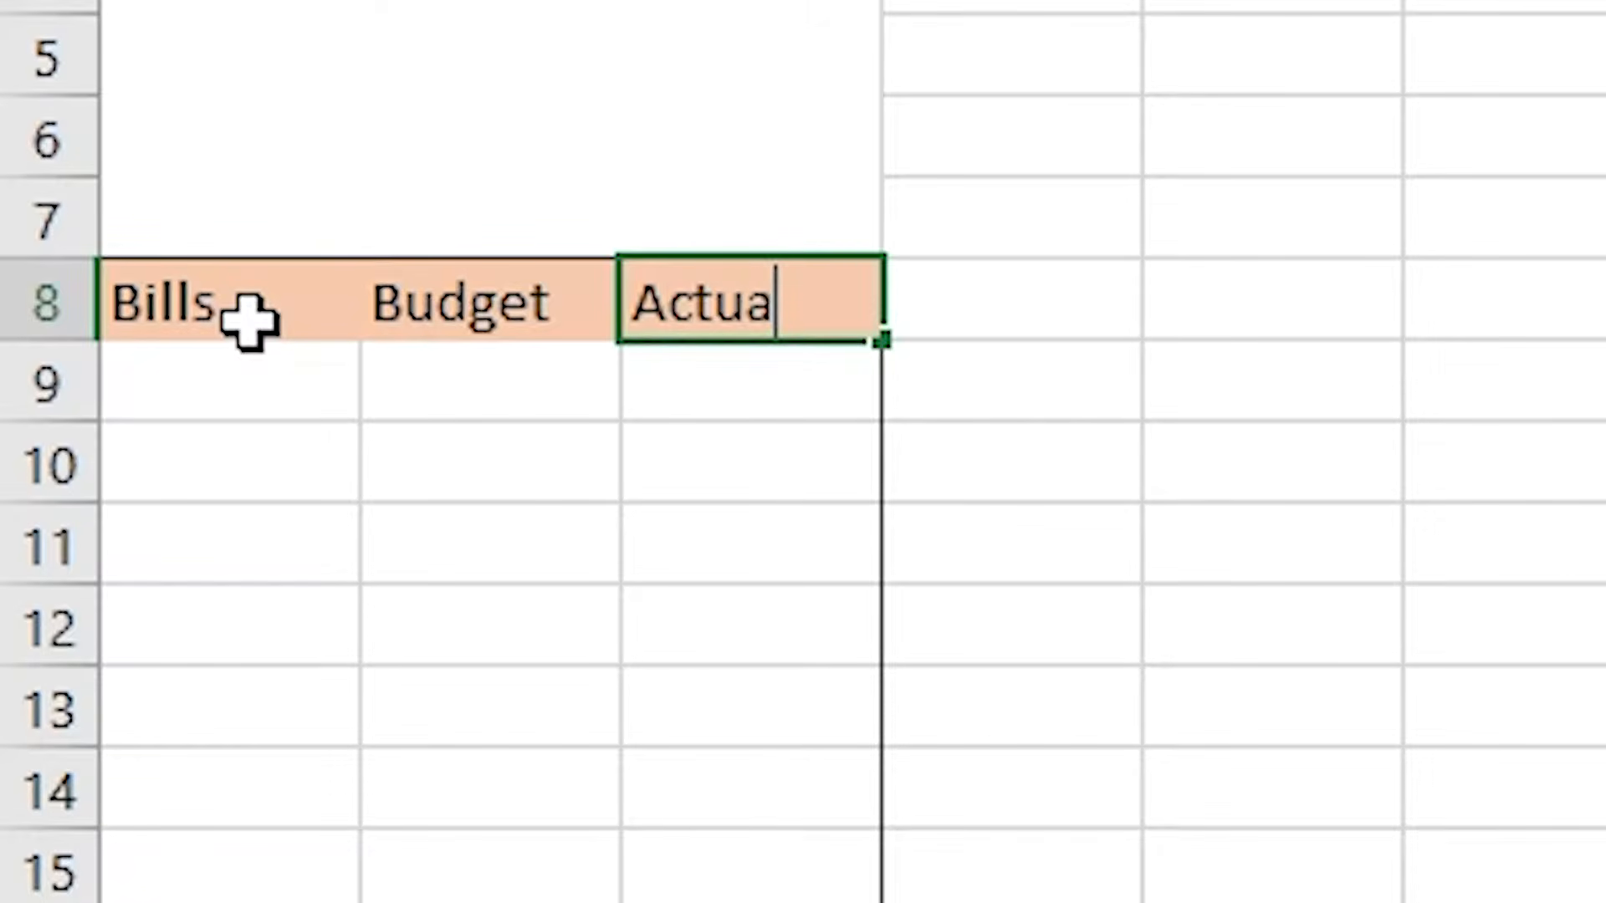
key("Return")
- Enter Total as the label in cell A29 at the bottom of the Bills table
key("Down")
key("Down")
key("Down")
key("Down")
key("Down")
key("Down")
key("Down")
key("Down")
key("Down")
key("Down")
key("Down")
key("Down")
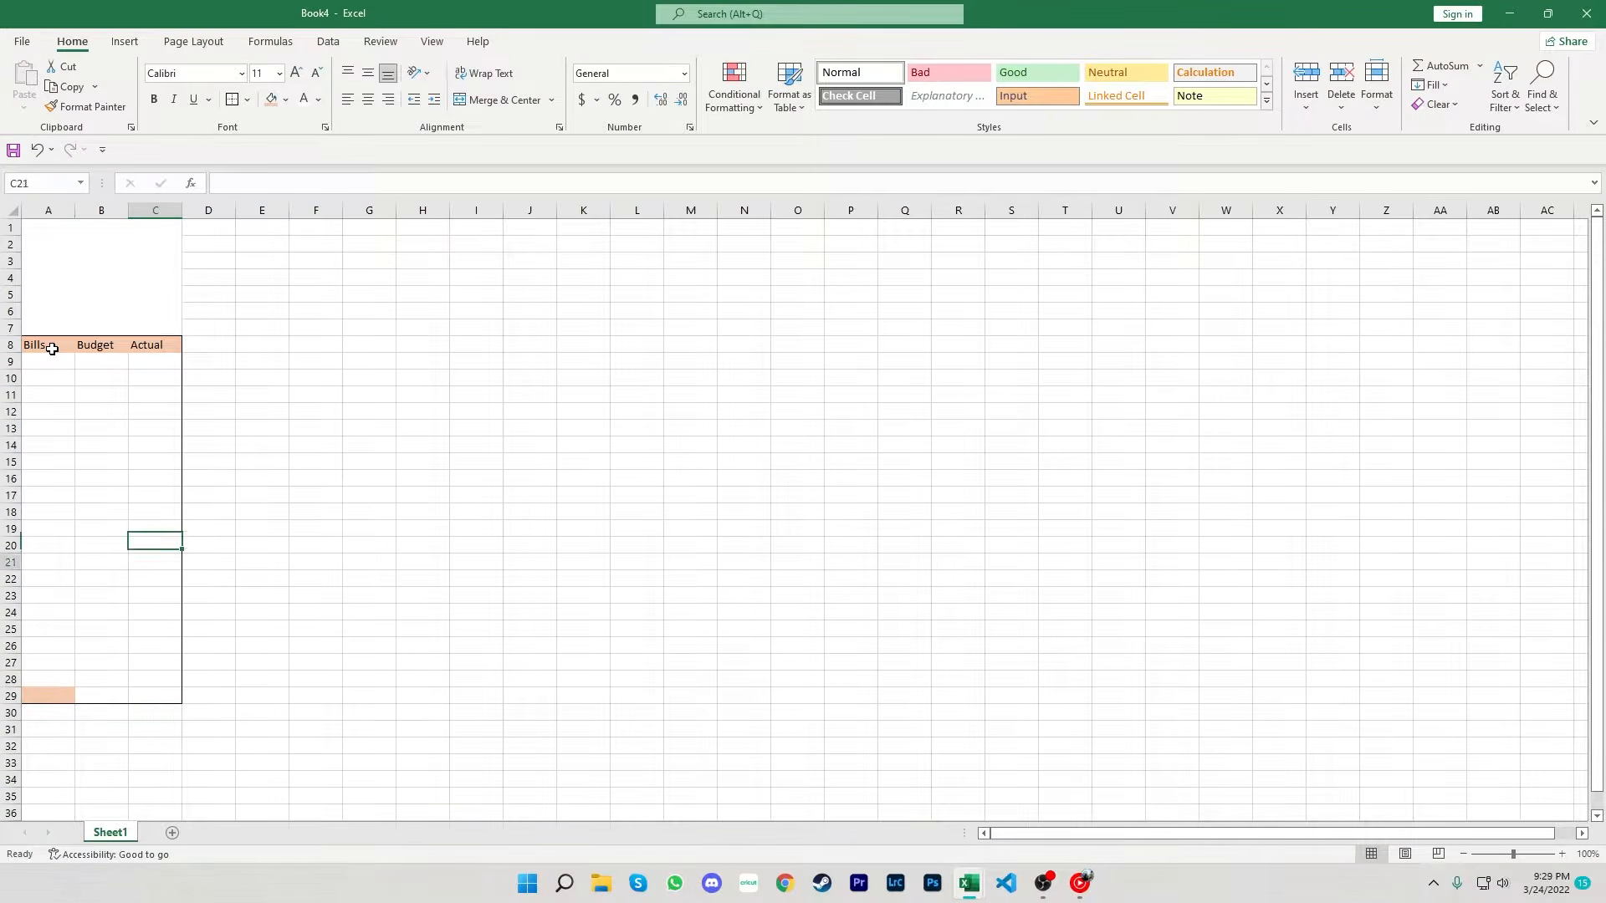
key("Down")
key("Down")
key("Down")
key("Down")
key("Down")
key("Down")
key("Down")
key("Down")
key("Left")
key("Left")
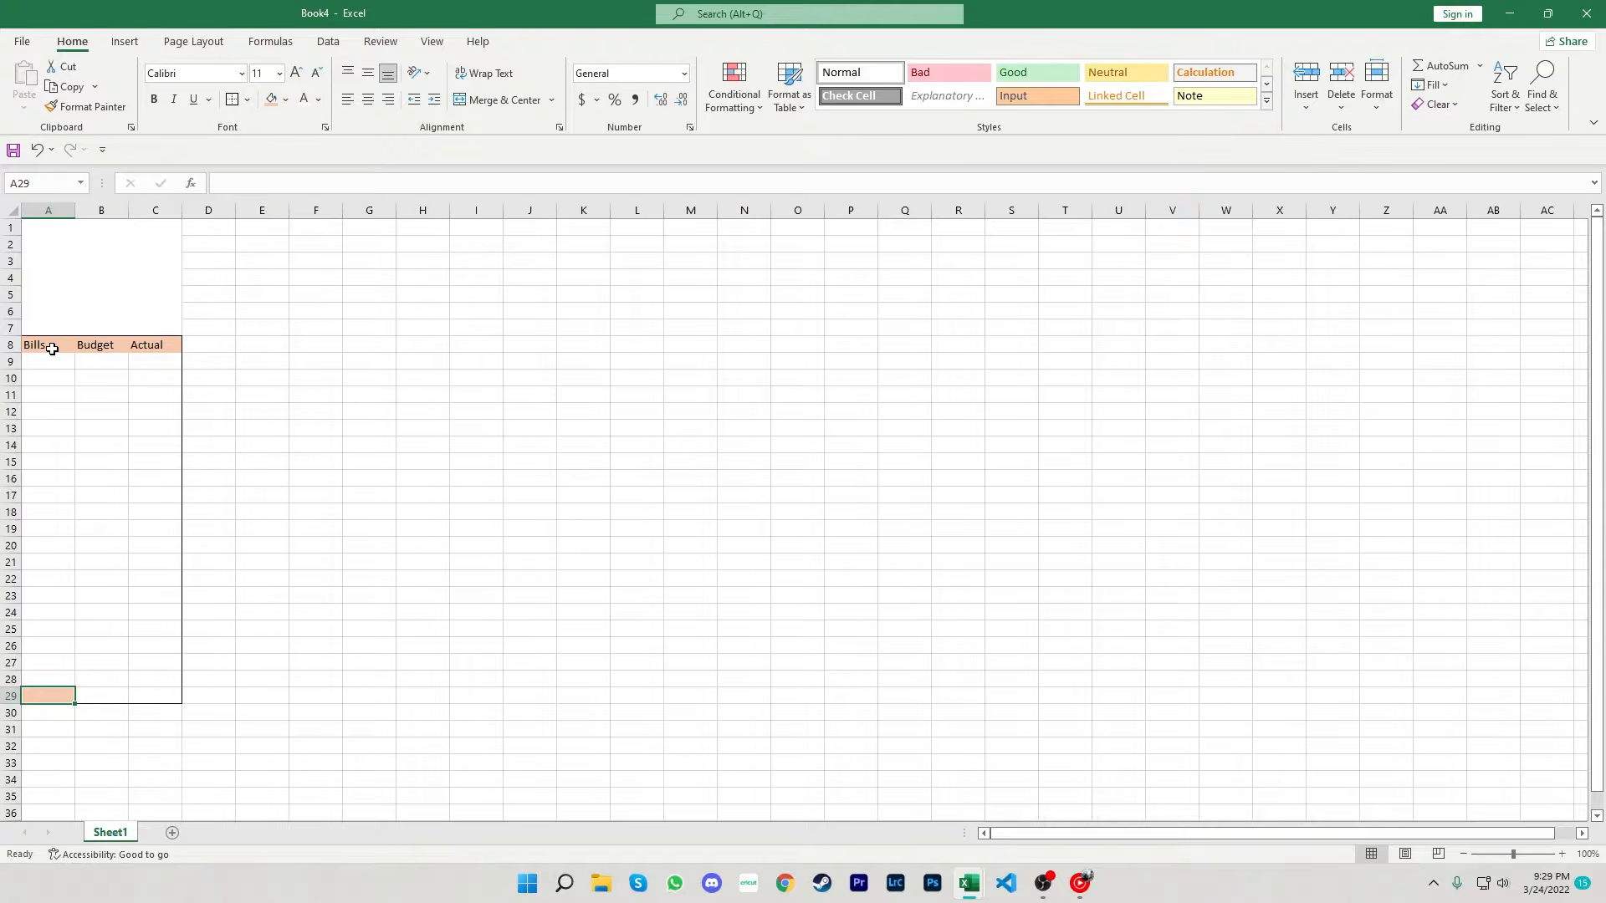
type("Total")
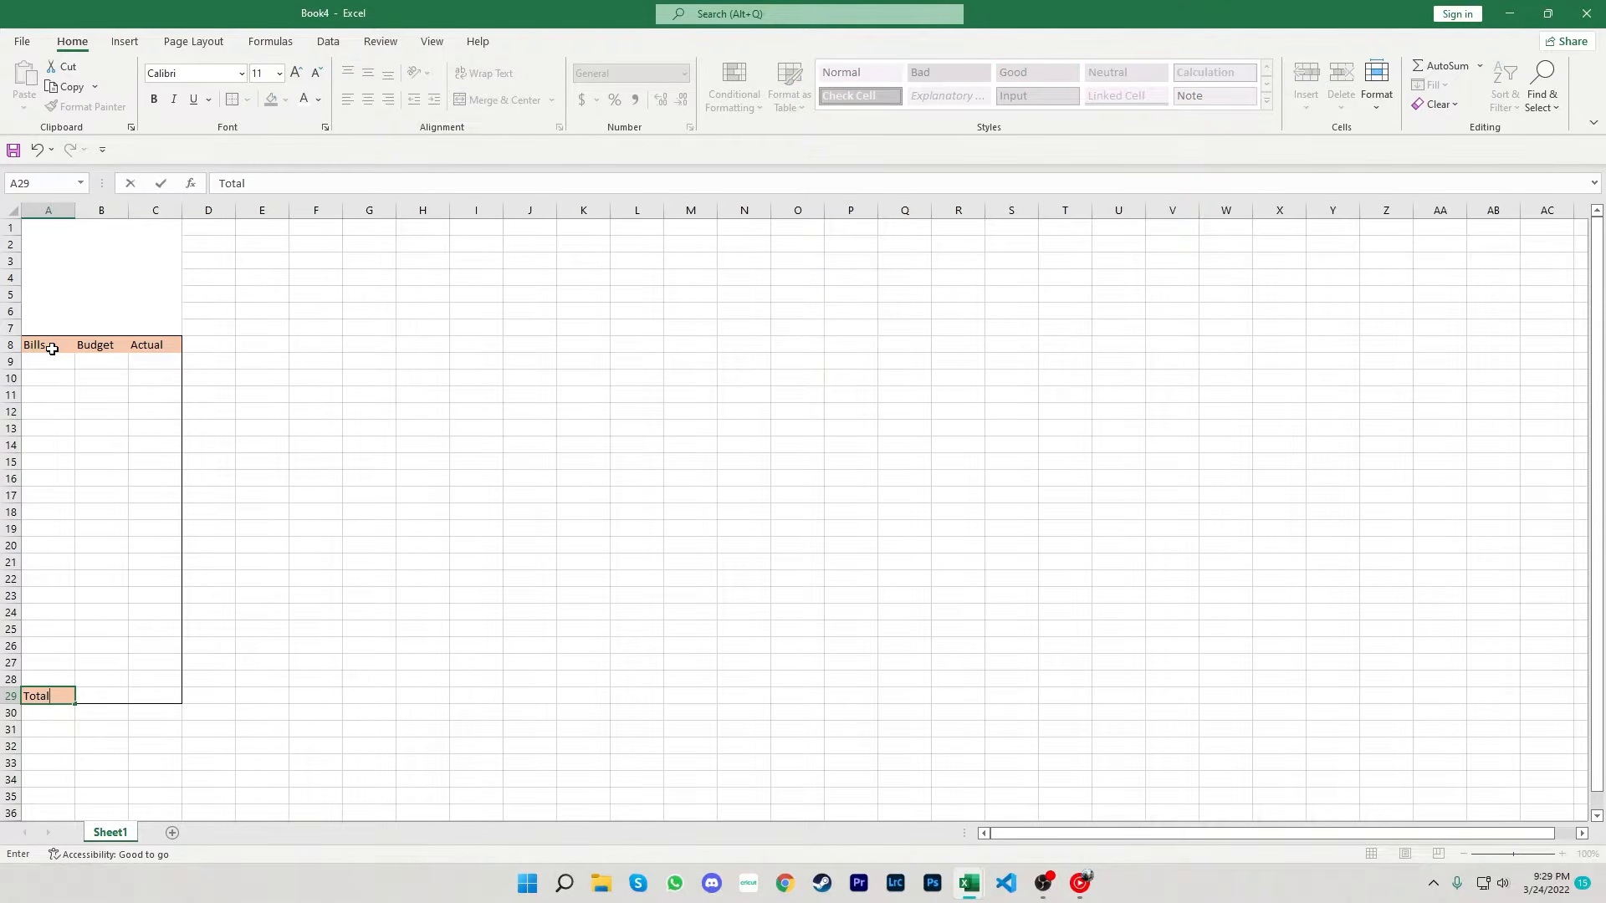
left_click(136, 412)
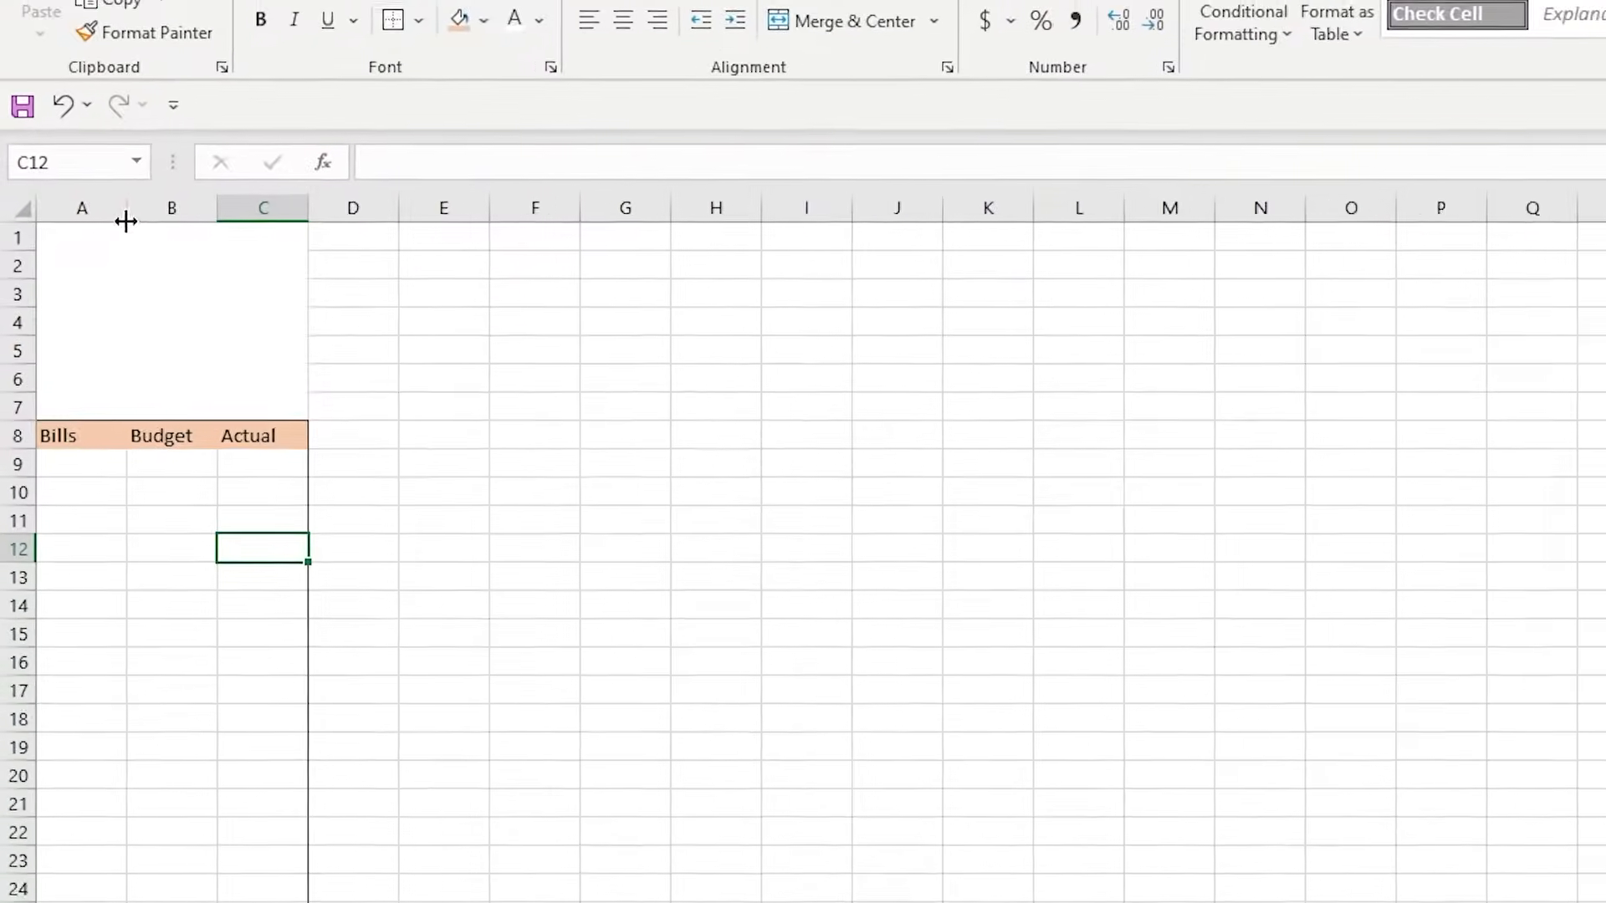
- Widen column A to about 18.4 and widen columns B and C of the Bills table
left_click_drag(74, 210, 134, 210)
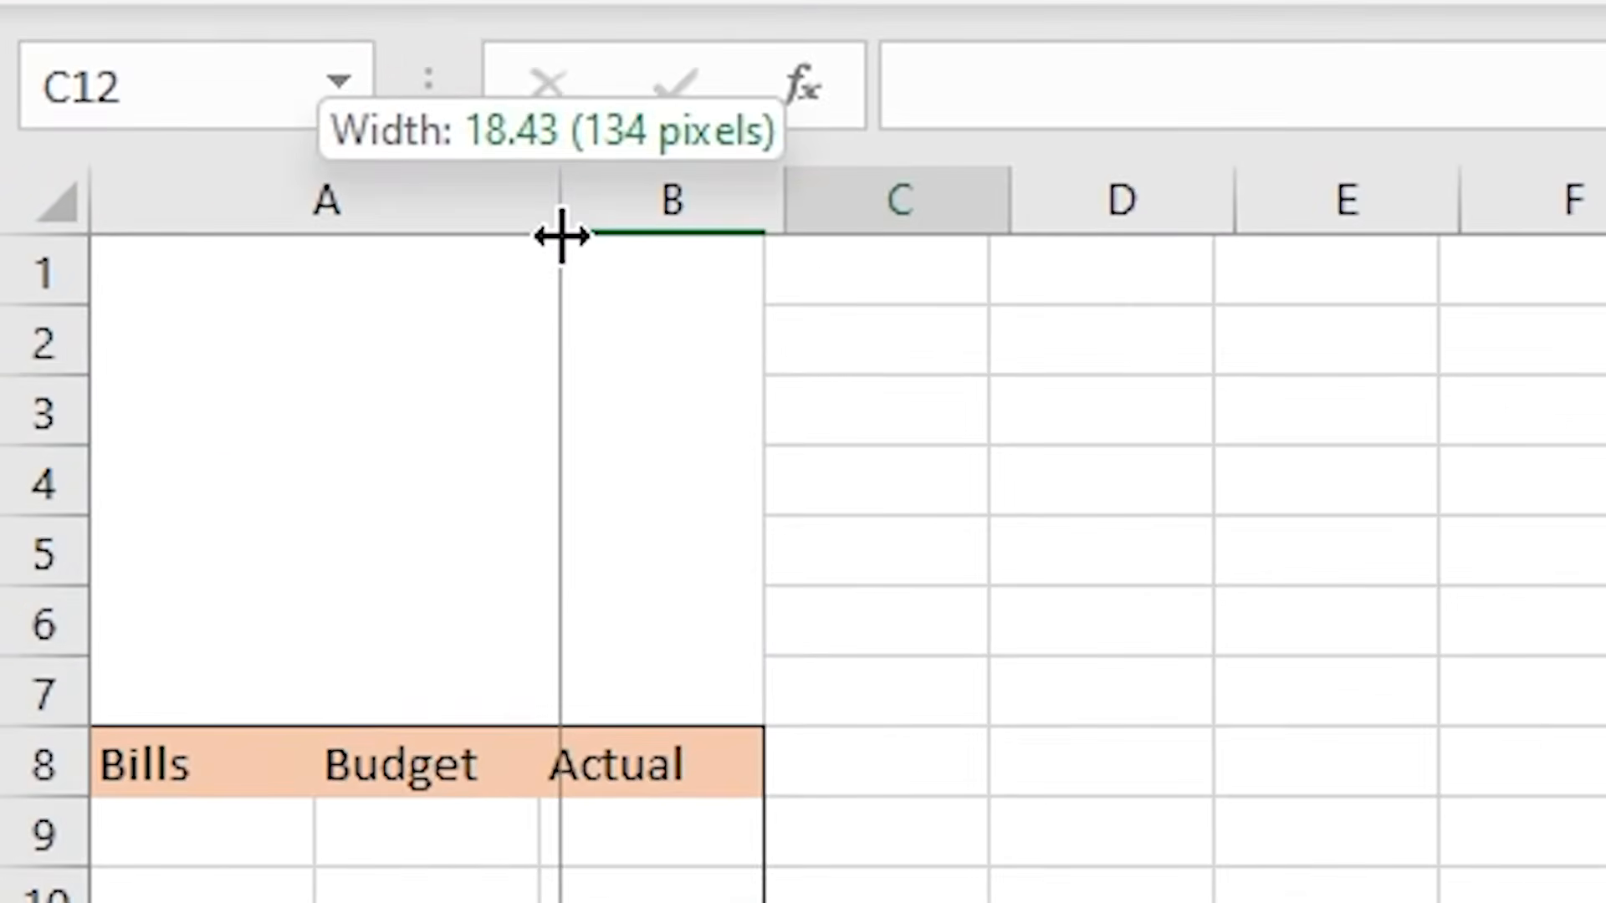
mouse_move(561, 237)
left_mouse_down()
mouse_move(577, 237)
mouse_move(563, 233)
left_mouse_up()
left_click_drag(771, 221, 898, 219)
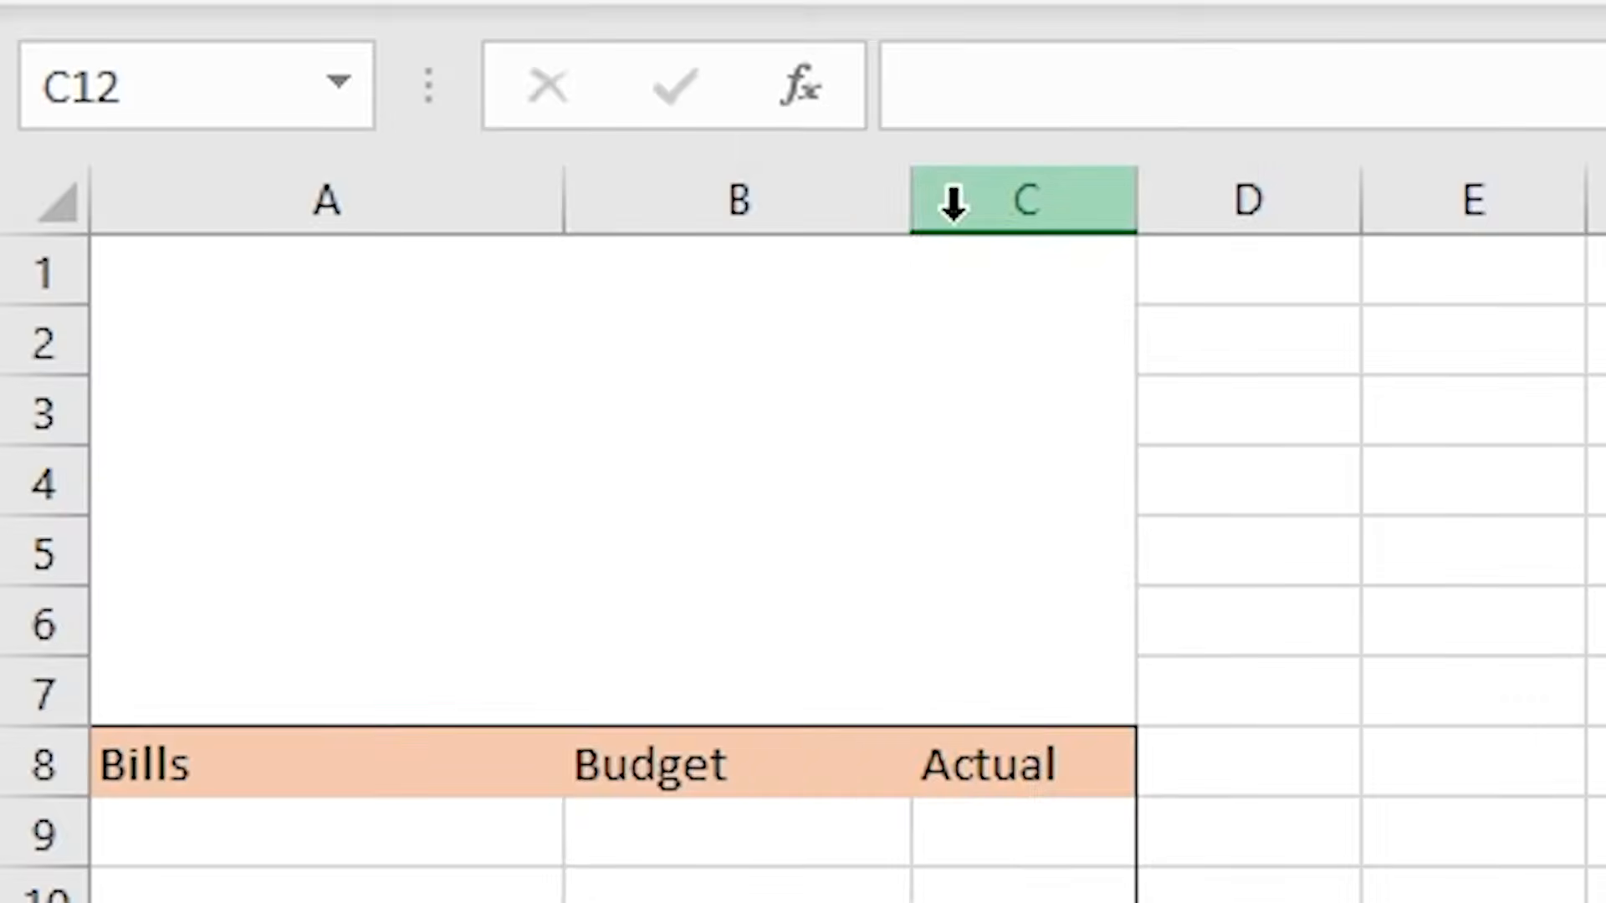
left_click_drag(1123, 219, 1253, 204)
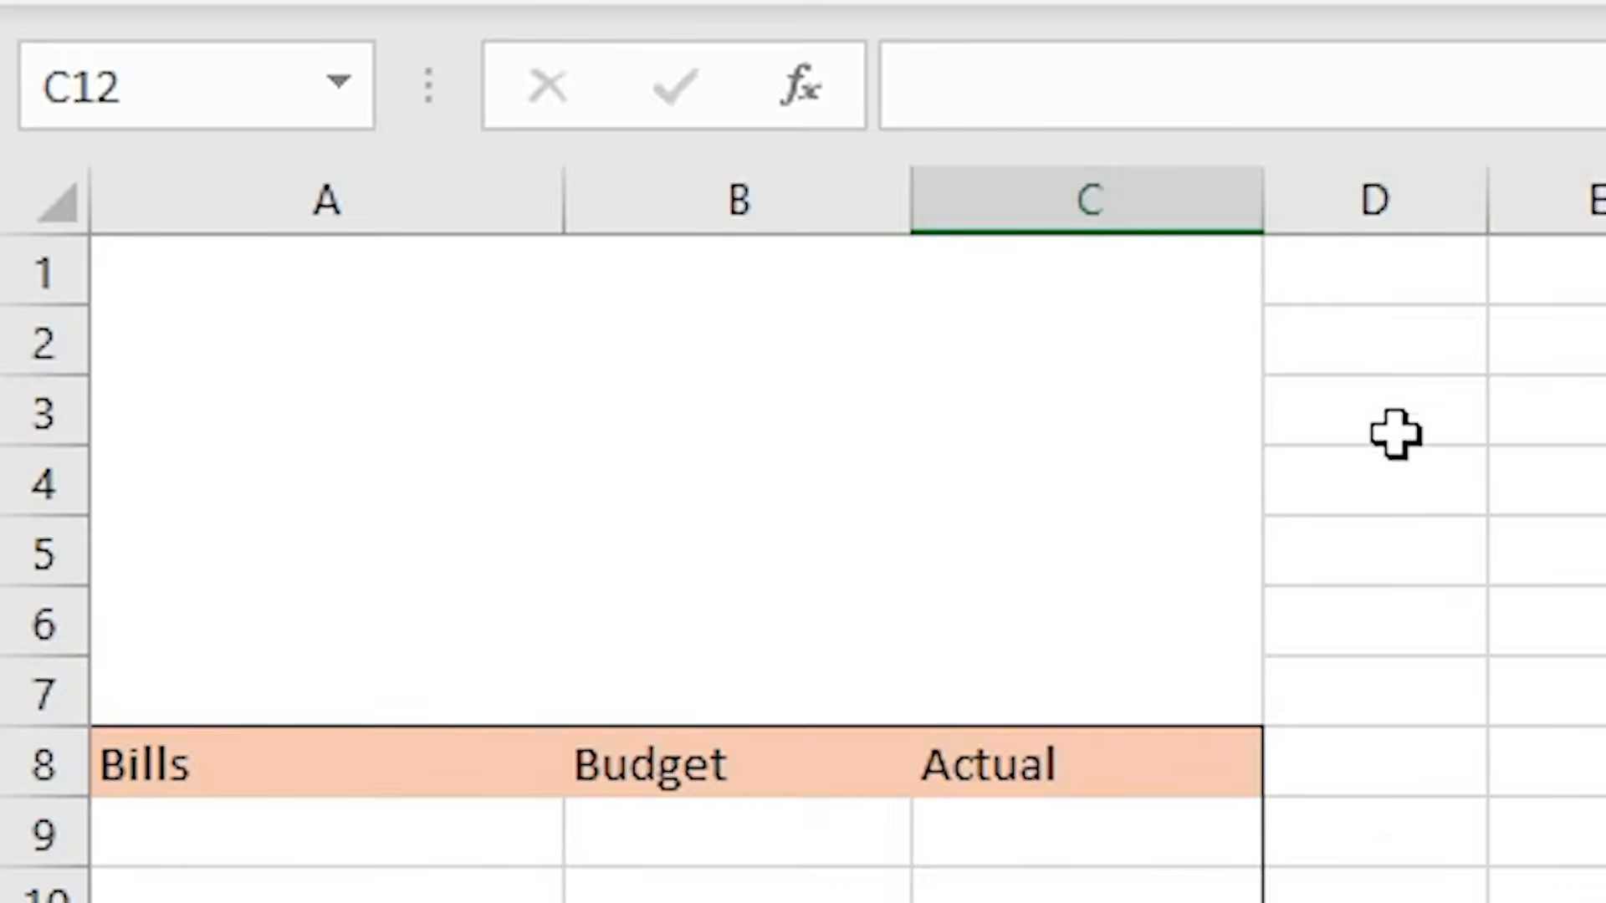
left_click_drag(352, 218, 326, 211)
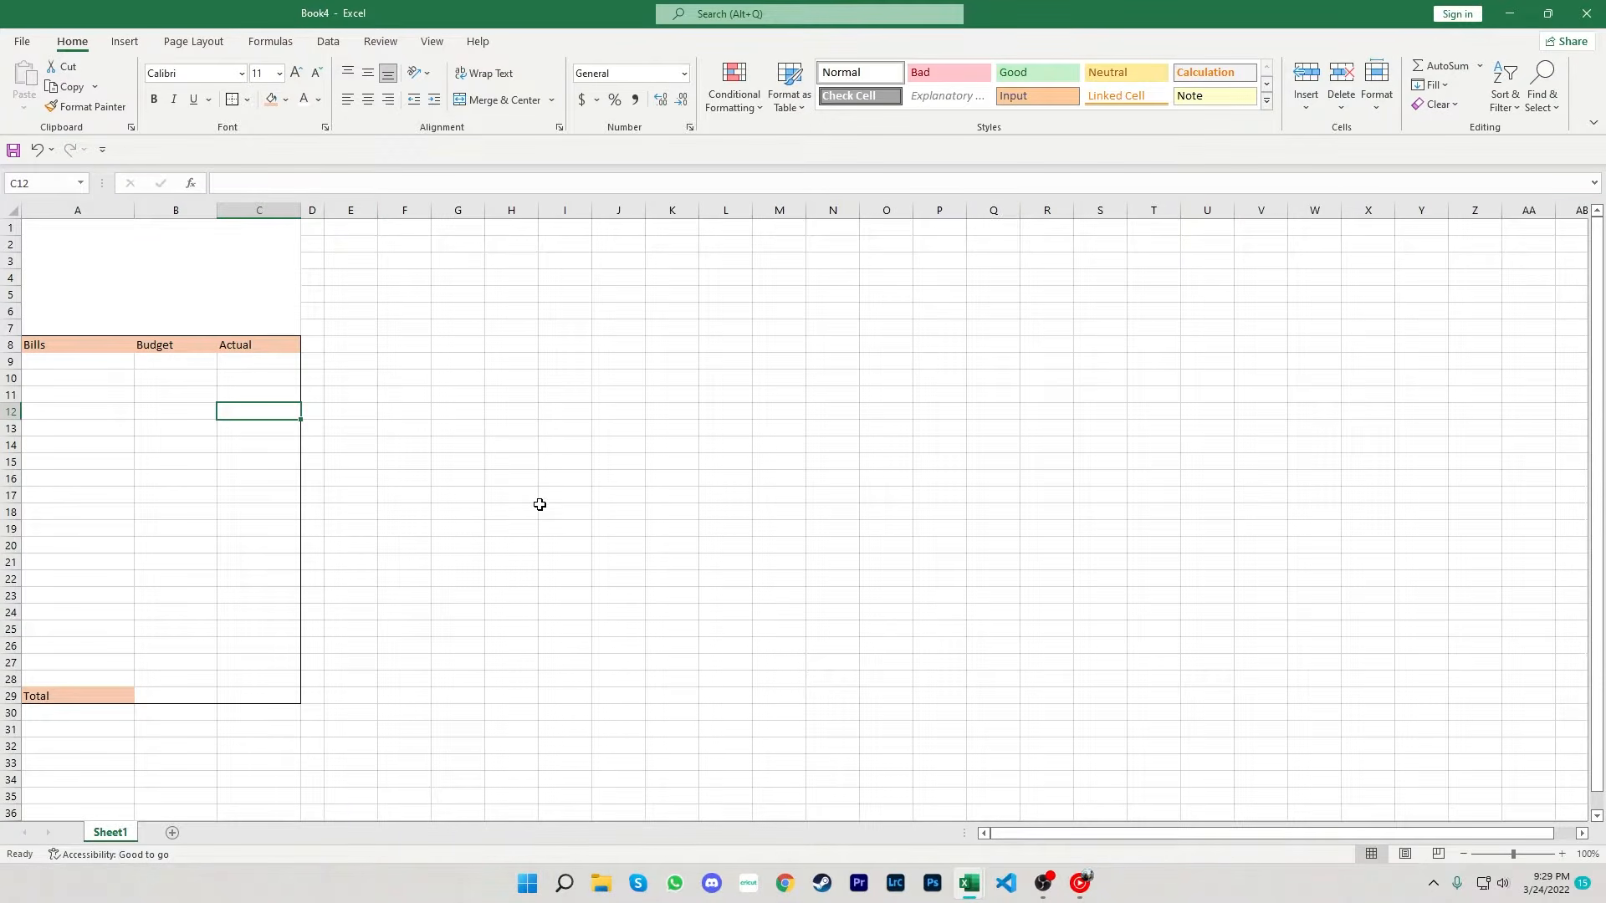
- Add an outside border around the range E1:G6 for the income table
left_click(350, 227)
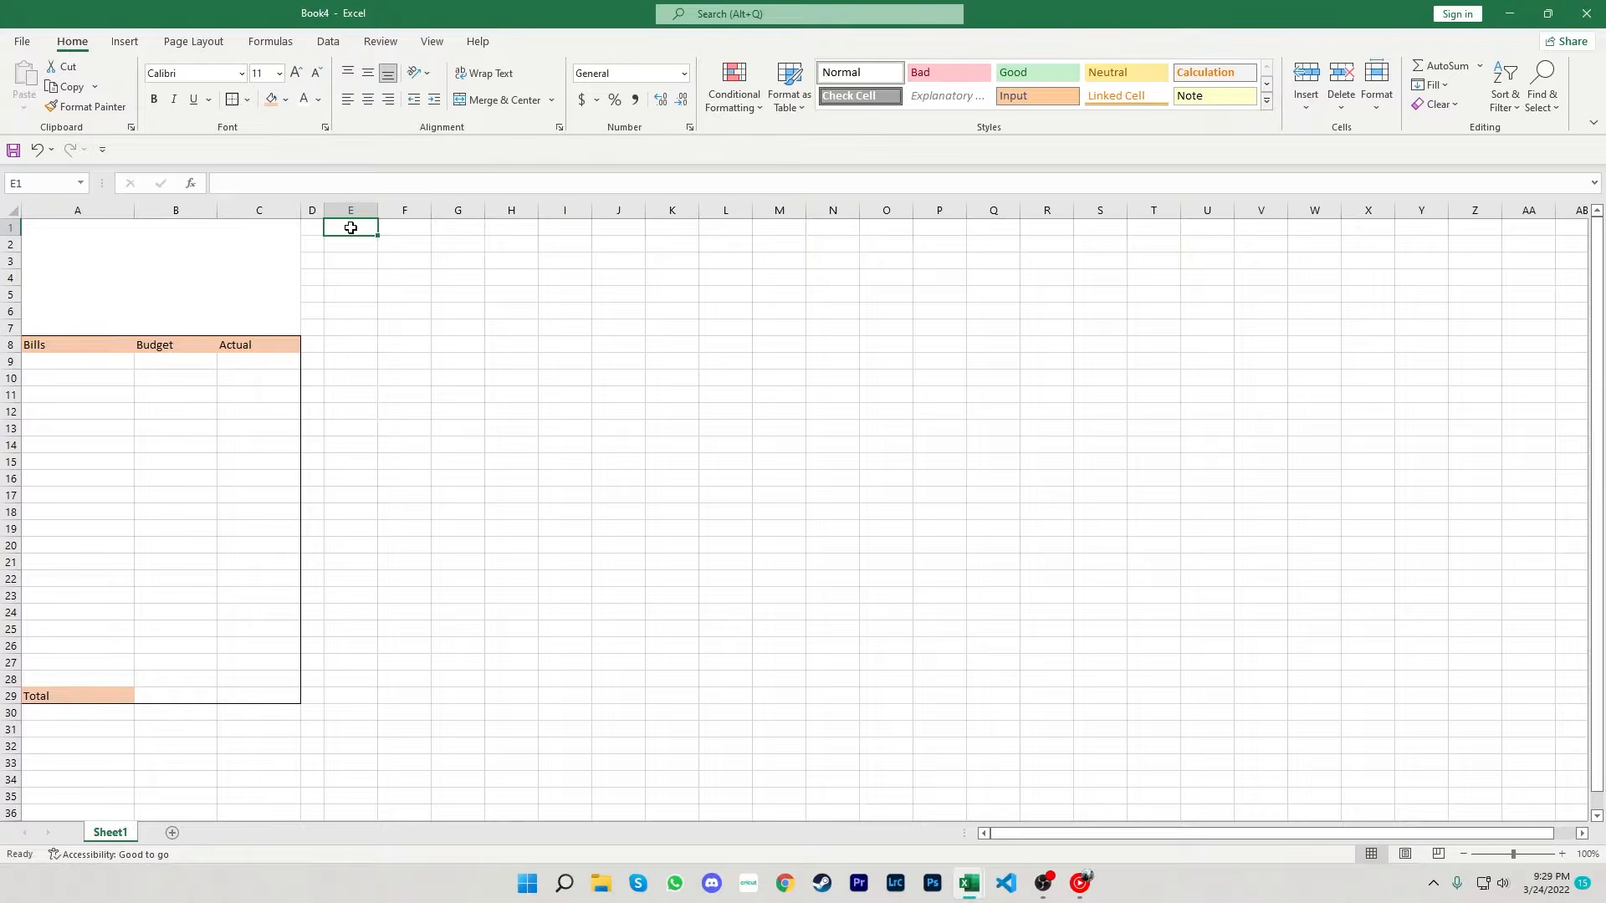
key("shift+Right")
key("shift+Right")
key("shift+Down")
key("shift+Down")
key("shift+Down")
key("shift+Down")
key("shift+Down")
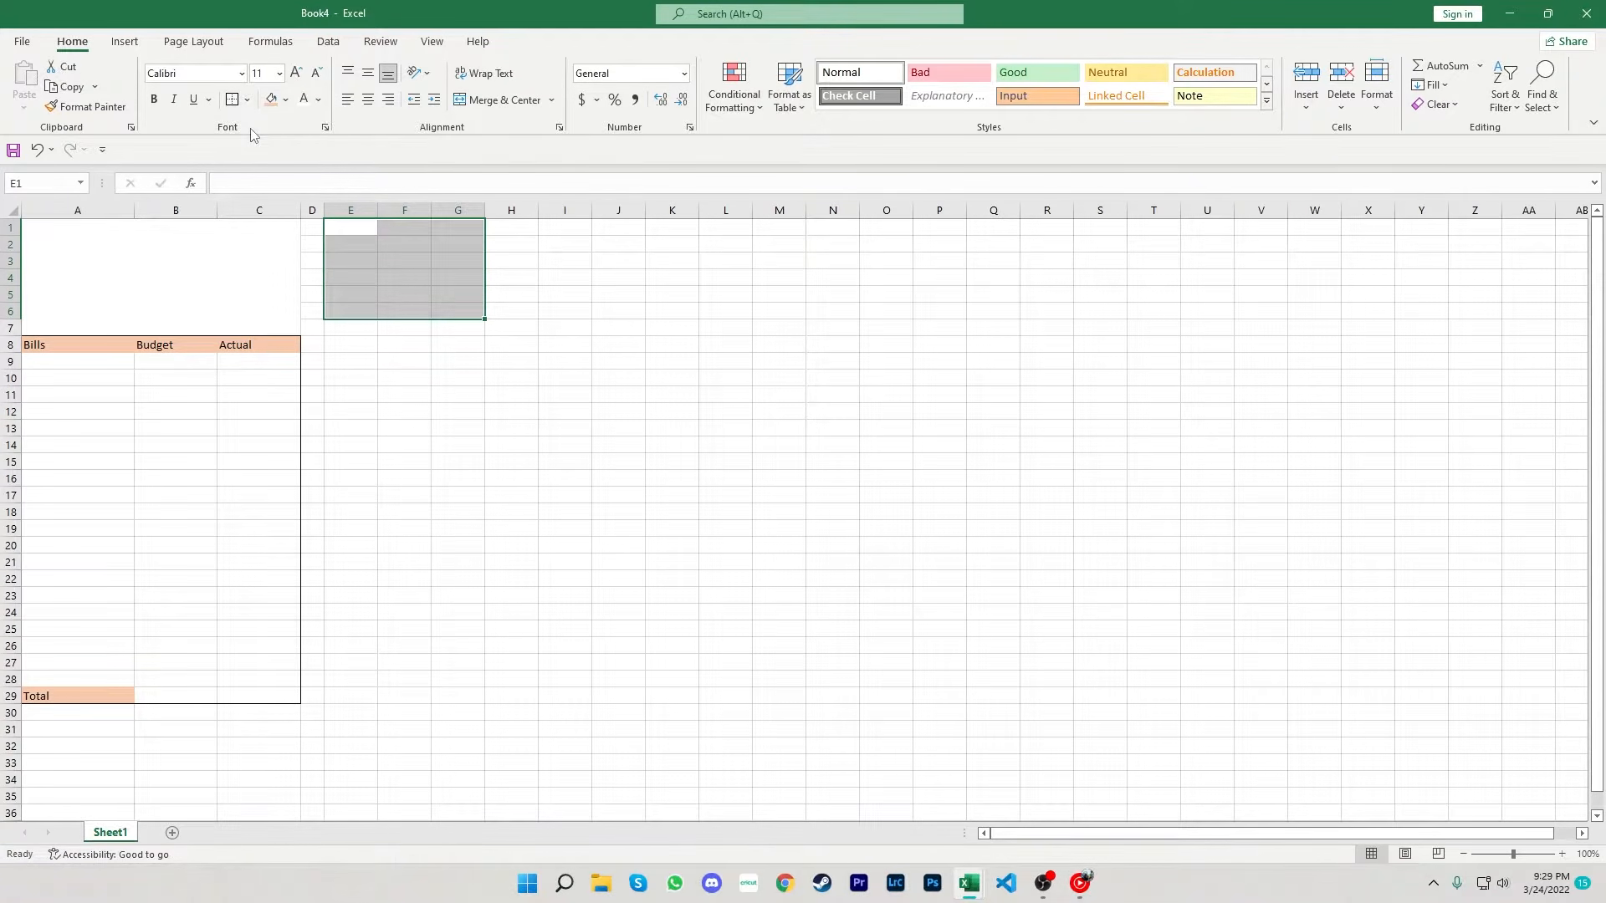
- Fill the header row E1:G1 and cell E6 with the orange fill color
left_click_drag(343, 228, 448, 224)
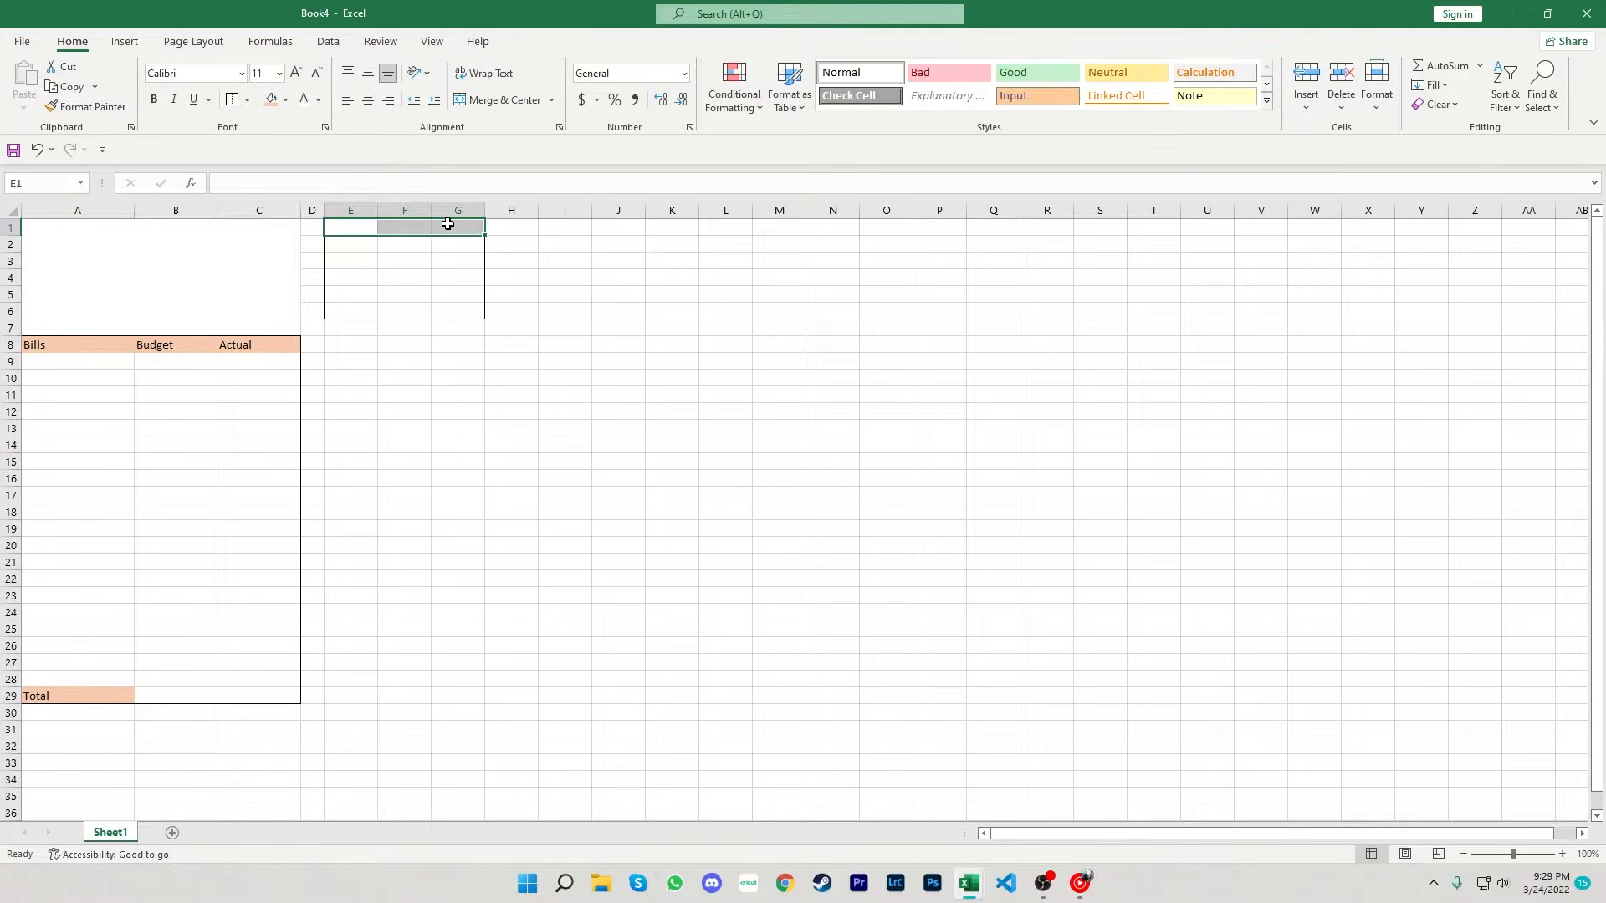
left_click(271, 99)
left_click(367, 306)
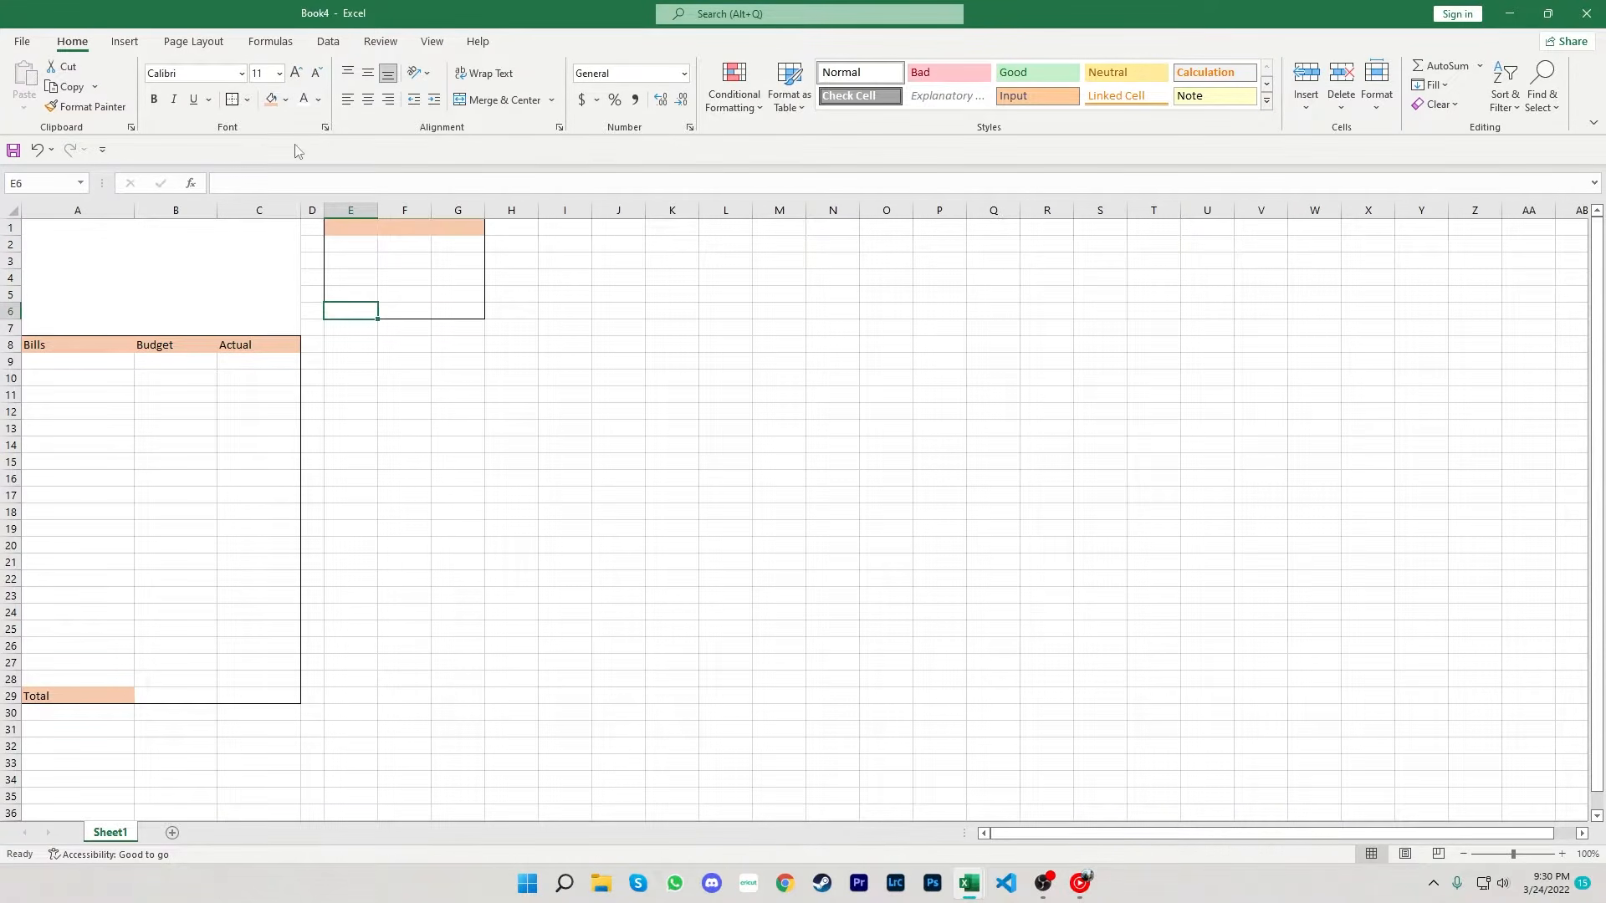
left_click(271, 99)
- Enter the headings income, Budget and Actual in cells E1 to G1
left_click_drag(377, 214, 603, 213)
left_click(408, 231)
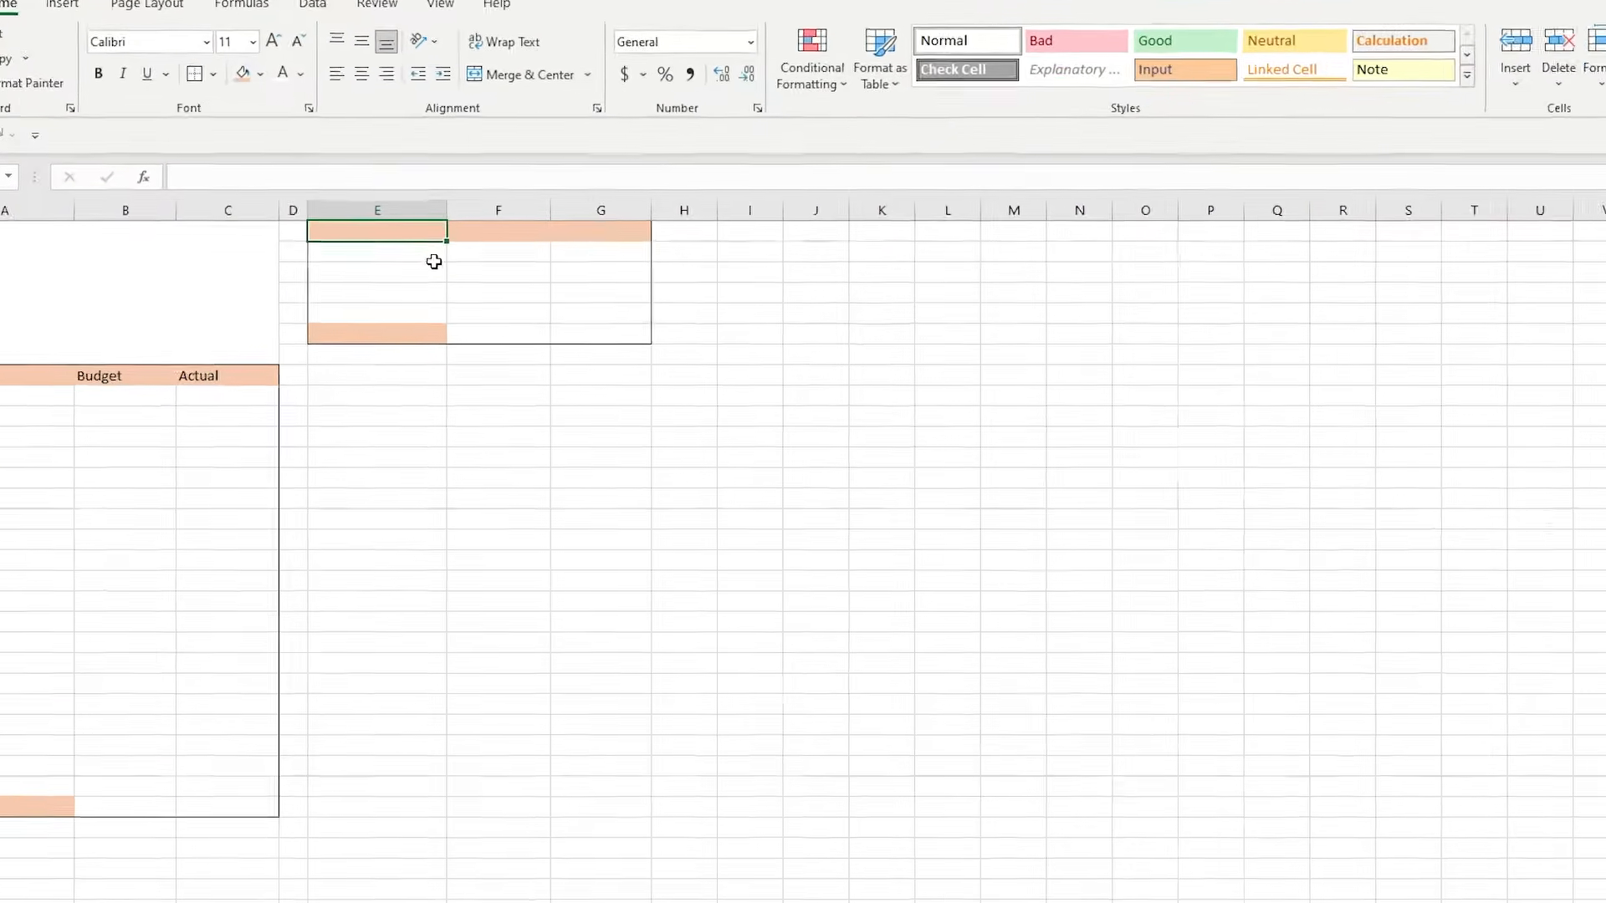
type("income")
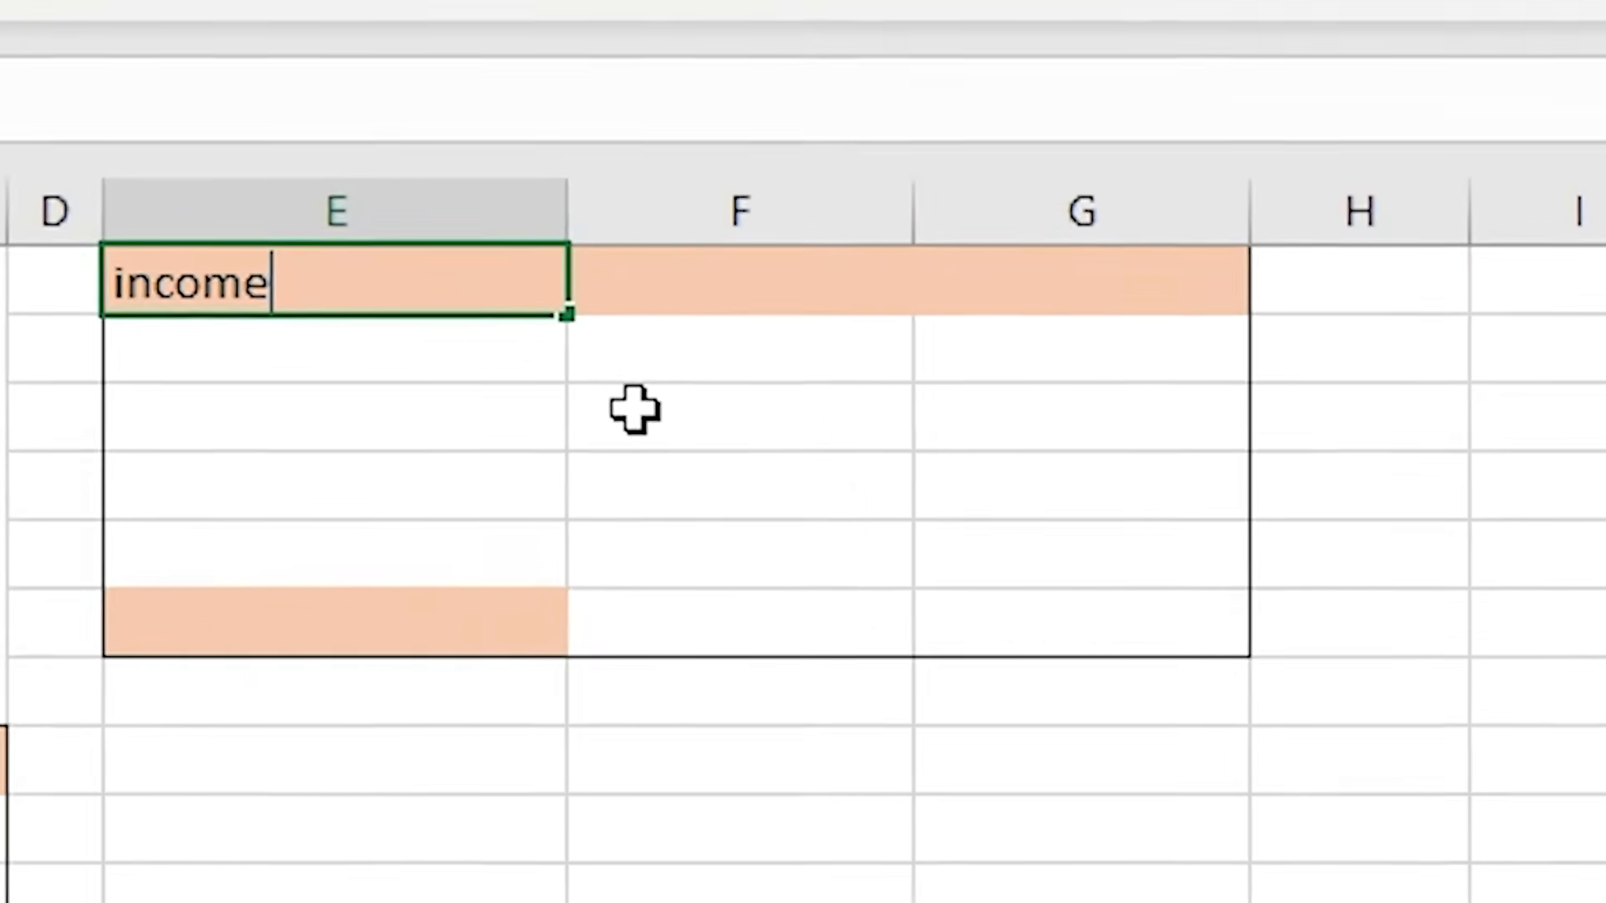
key("Tab")
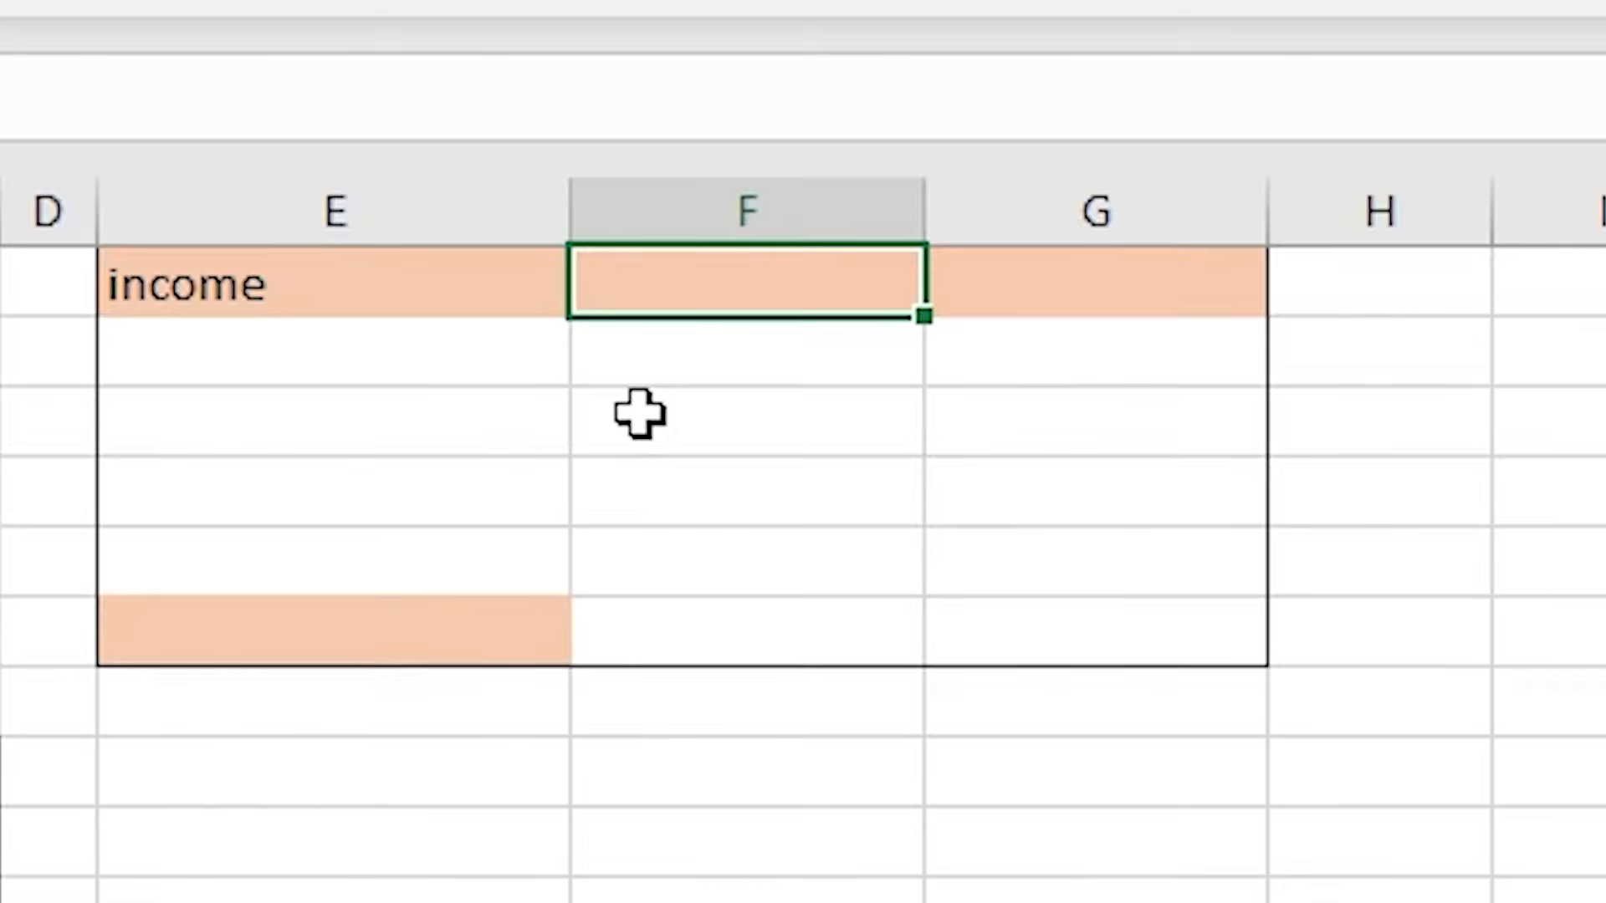
type("Budget")
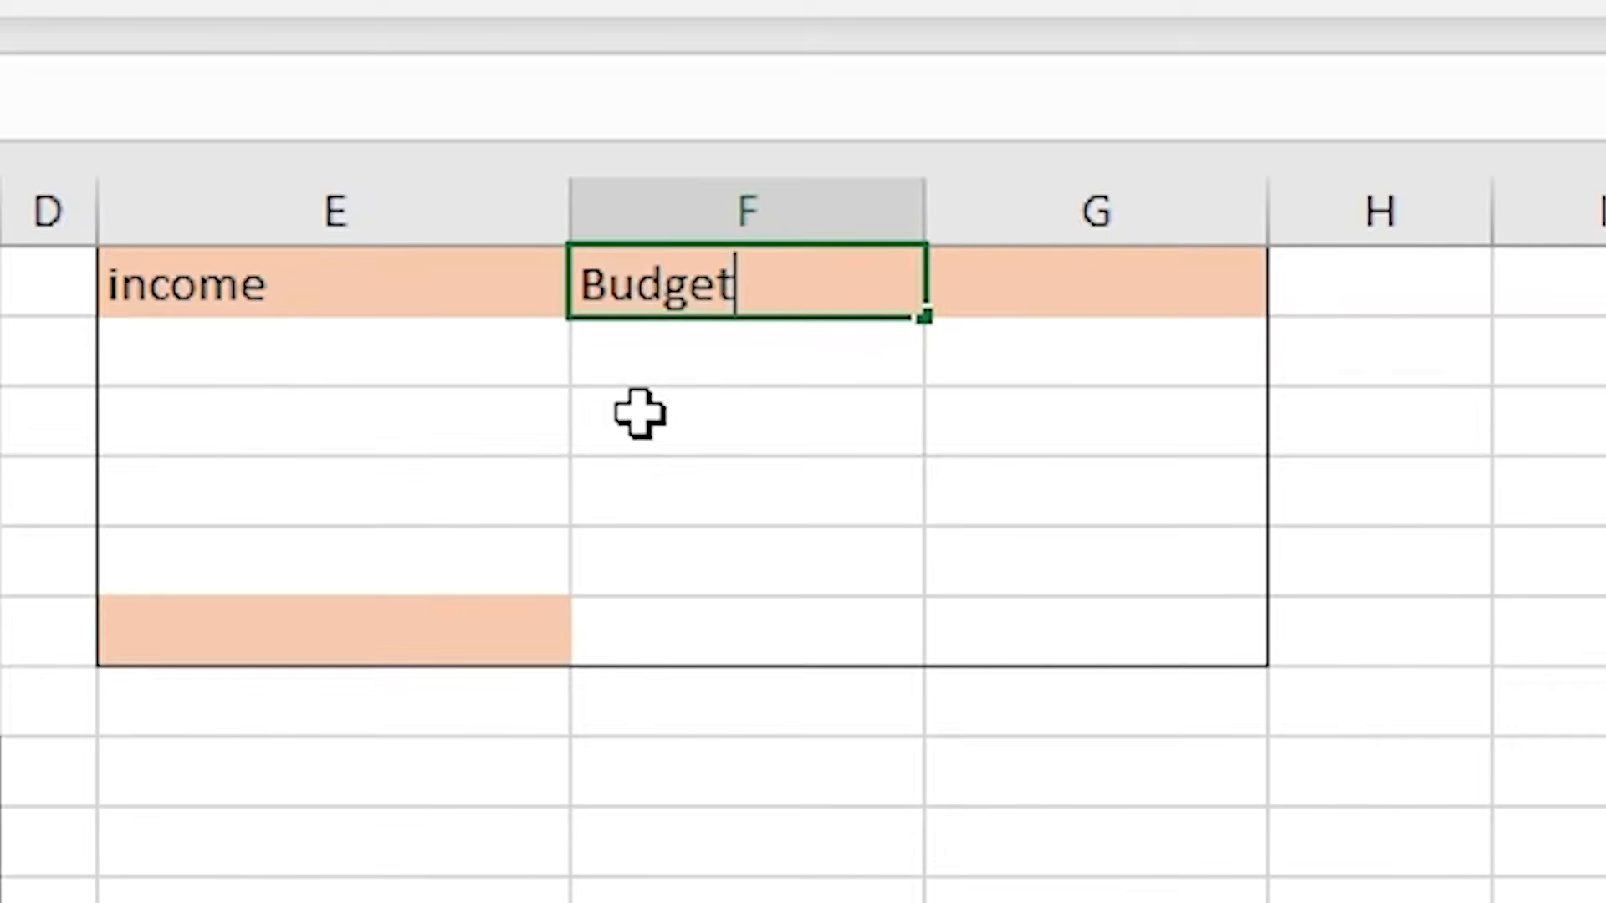
key("Tab")
type("Actual")
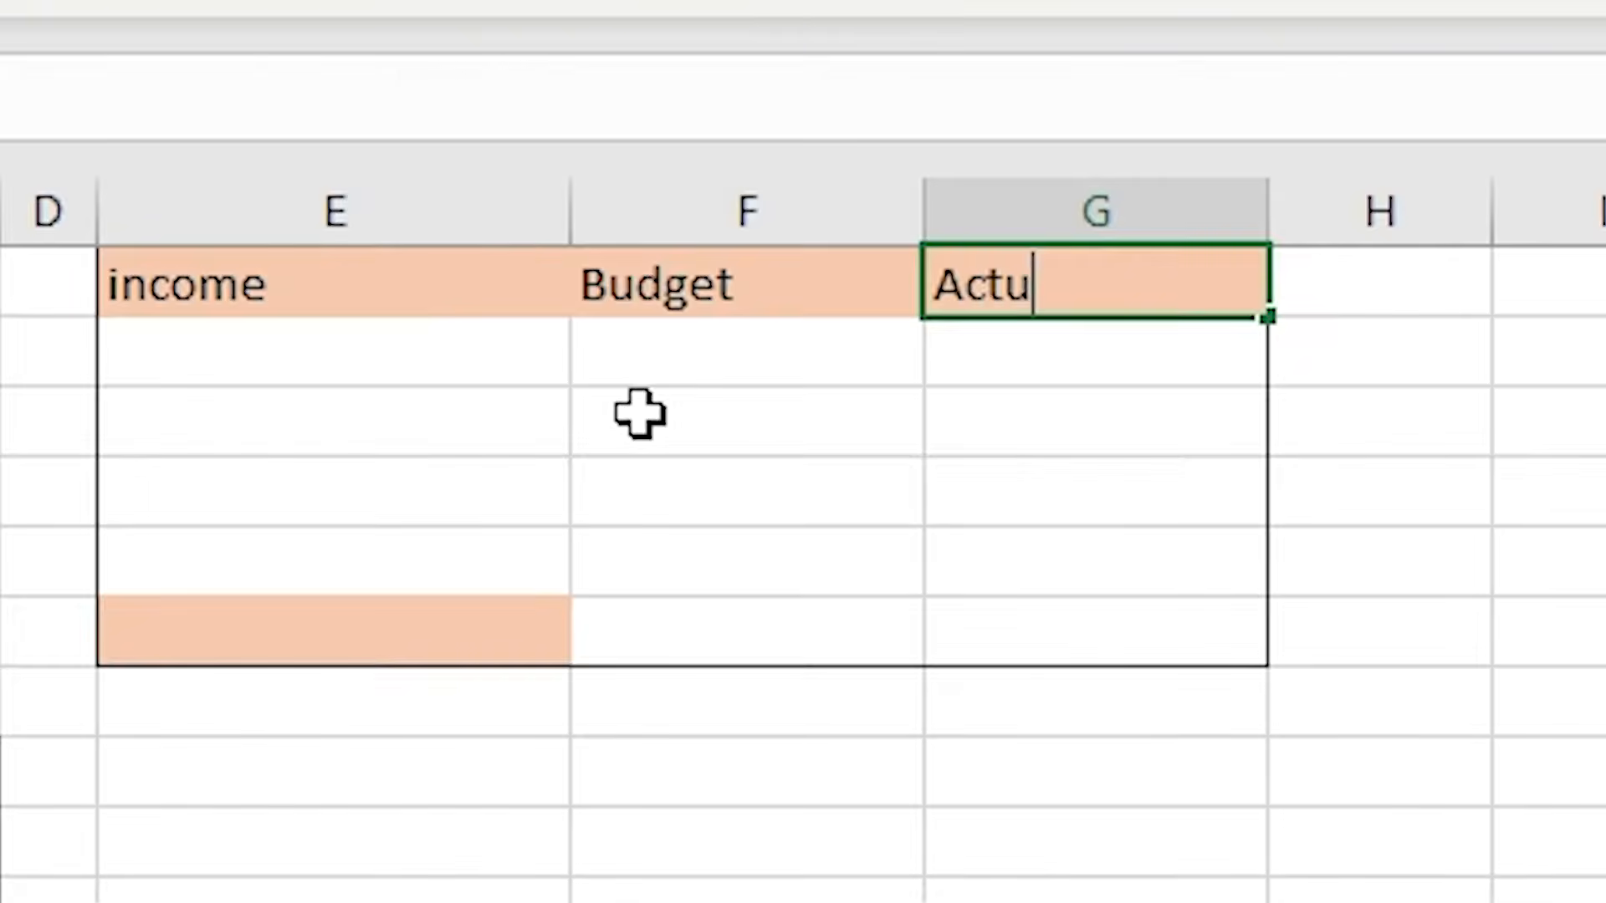
key("Return")
key("Return")
key("Return")
- Enter Total as the label in cell E6 of the income table
key("Down")
key("Down")
key("Left")
key("Left")
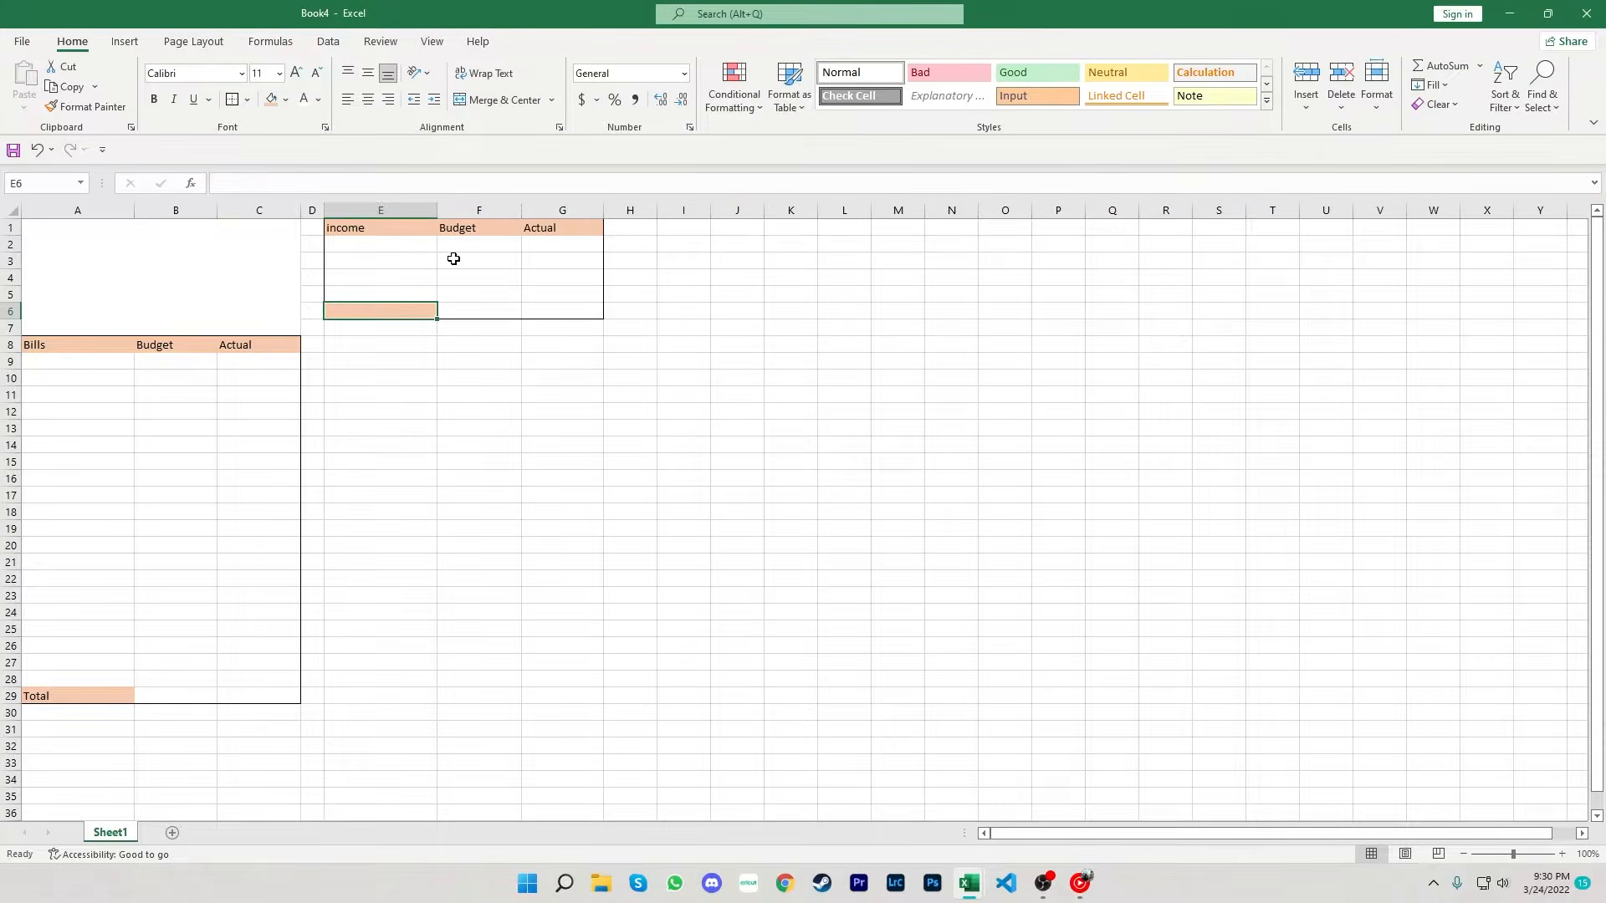
type("Tota")
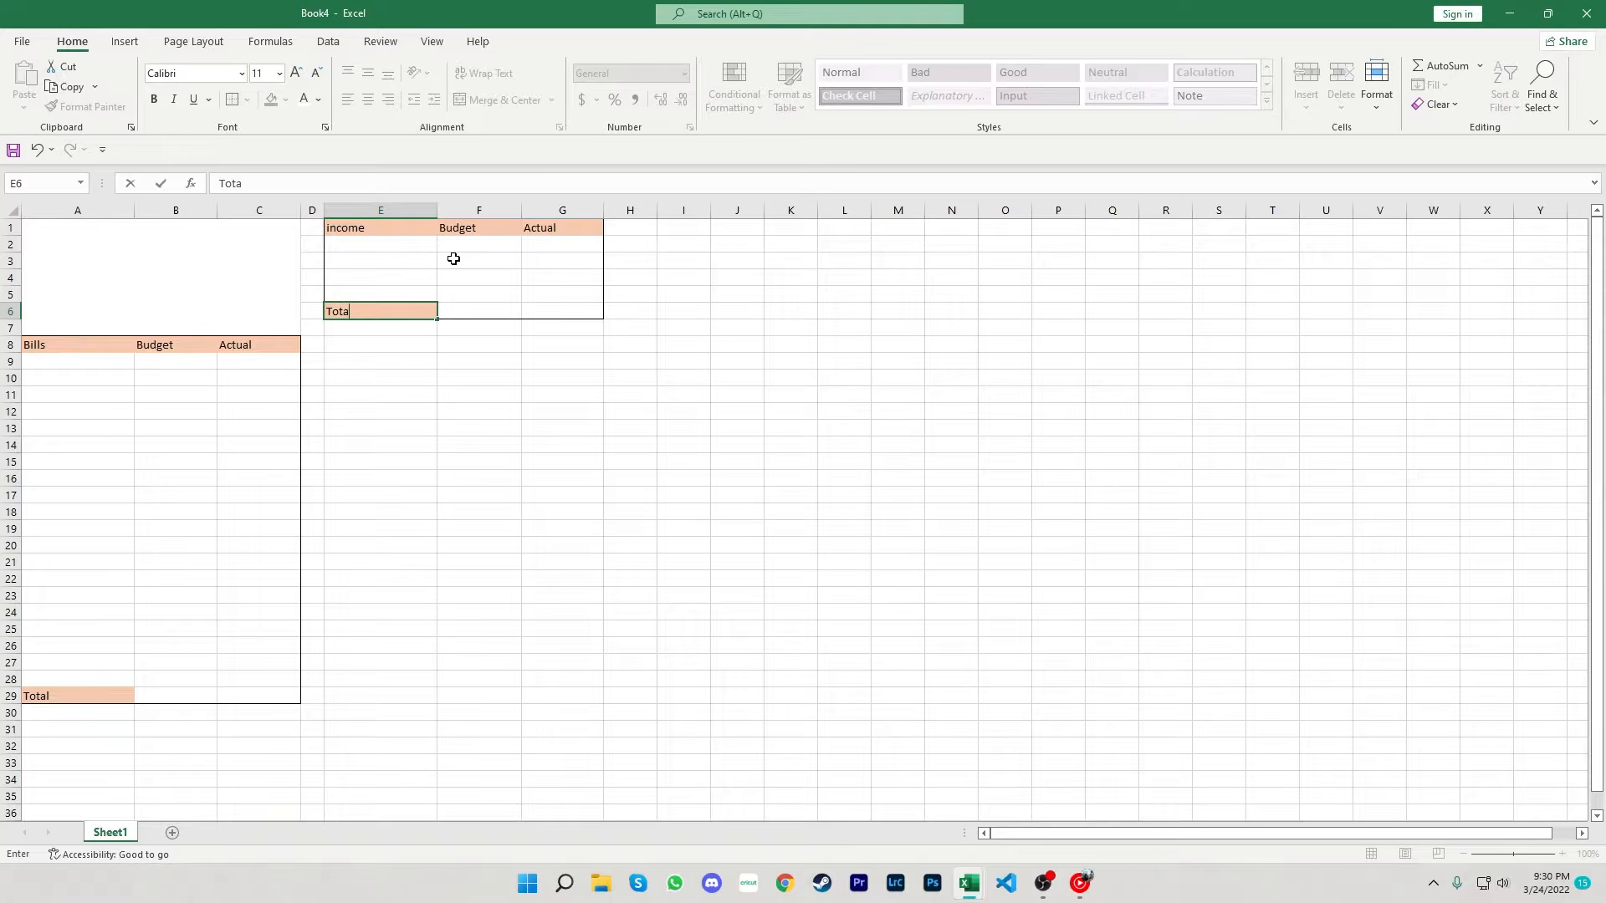
type("l")
key("Return")
key("Return")
- Add an outside border around the range E8:G29 for the variable expenses table
left_click_drag(378, 345, 537, 346)
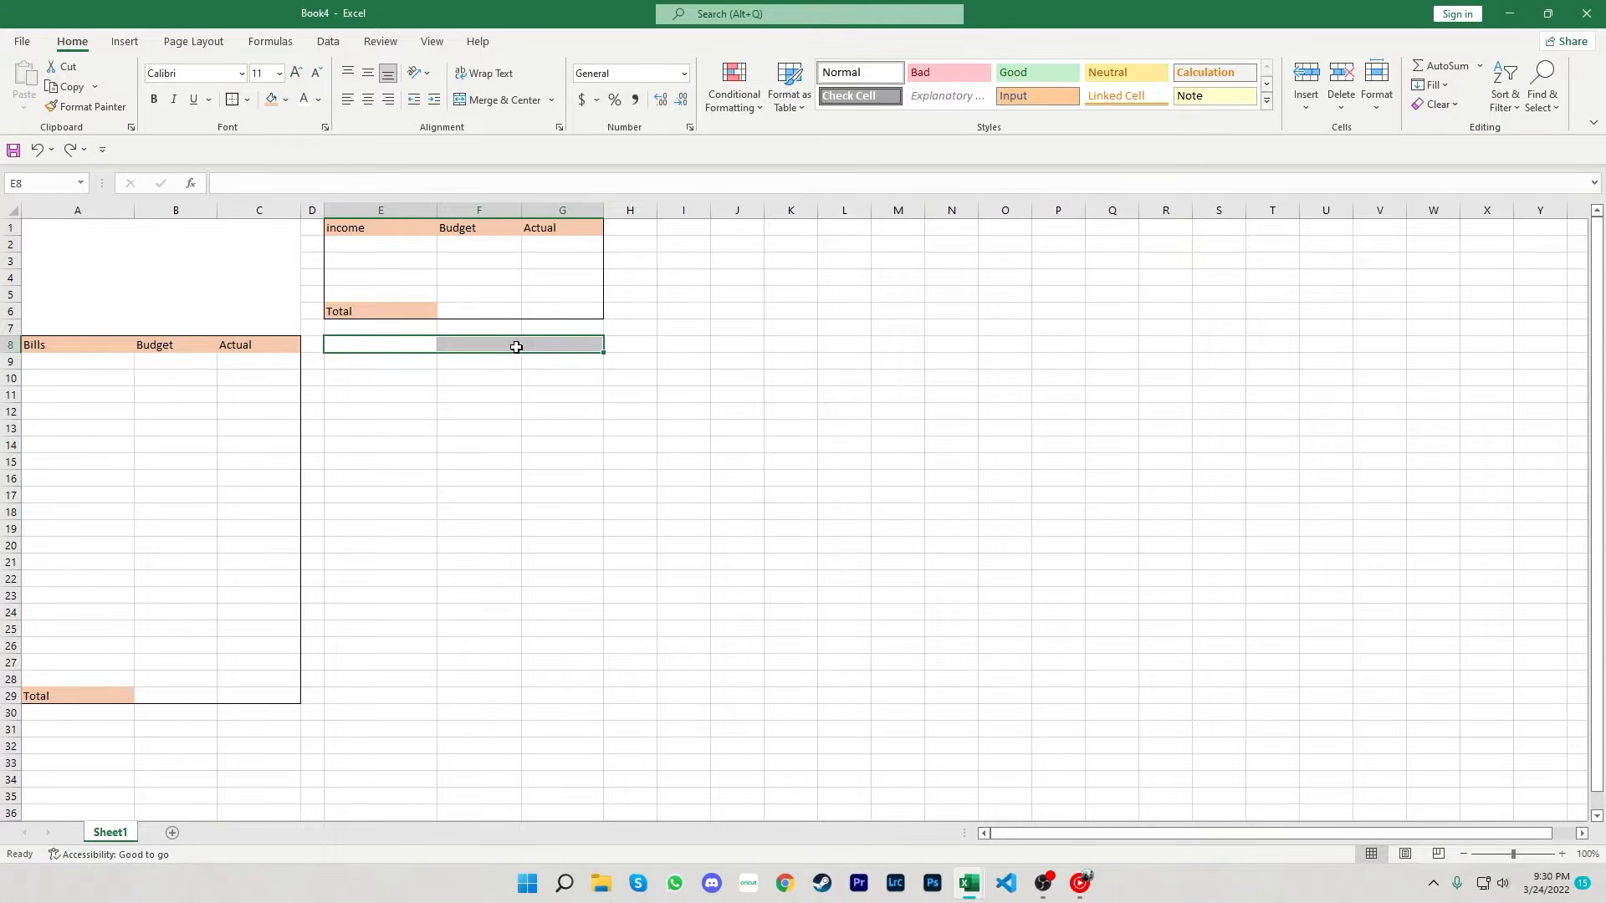
key("shift+Down")
key("shift+Down")
key("shift+Down")
key("shift+Down")
key("shift+Down")
key("shift+Down")
key("shift+Down")
key("shift+Down")
key("shift+Down")
key("shift+Down")
key("shift+Down")
key("shift+Down")
key("shift+Down")
key("shift+Down")
key("shift+Down")
key("shift+Down")
key("shift+Down")
key("shift+Down")
key("shift+Down")
key("shift+Down")
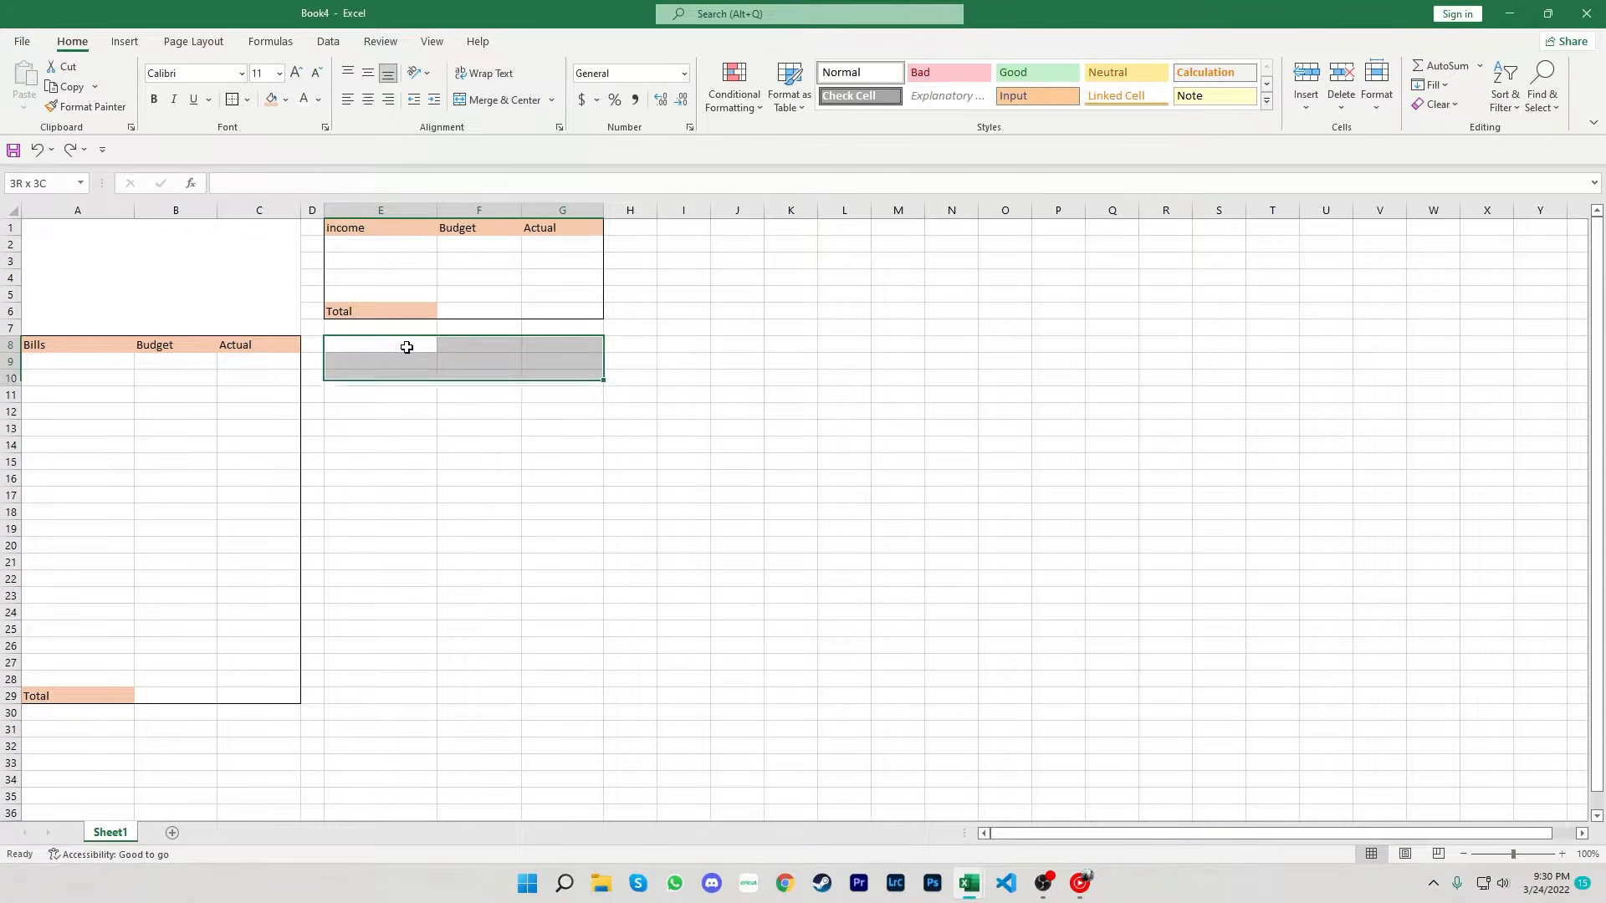
left_click(233, 102)
- Fill the header row E8:G8 and cell E29 with the orange fill color
left_click_drag(375, 349, 526, 341)
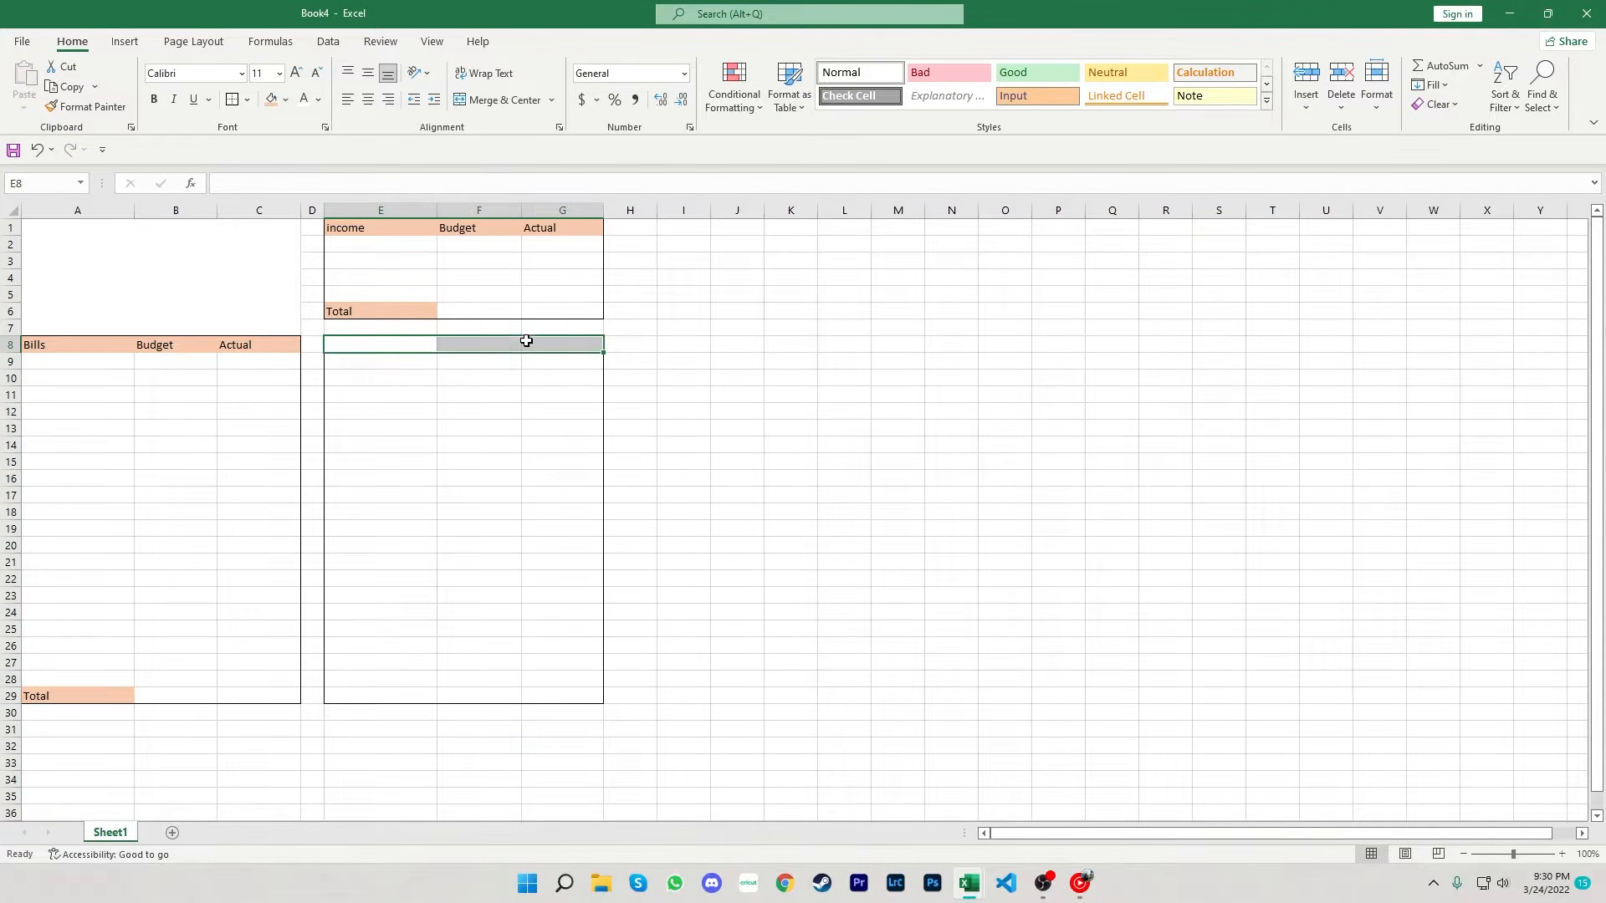
left_click(269, 101)
left_click(396, 696)
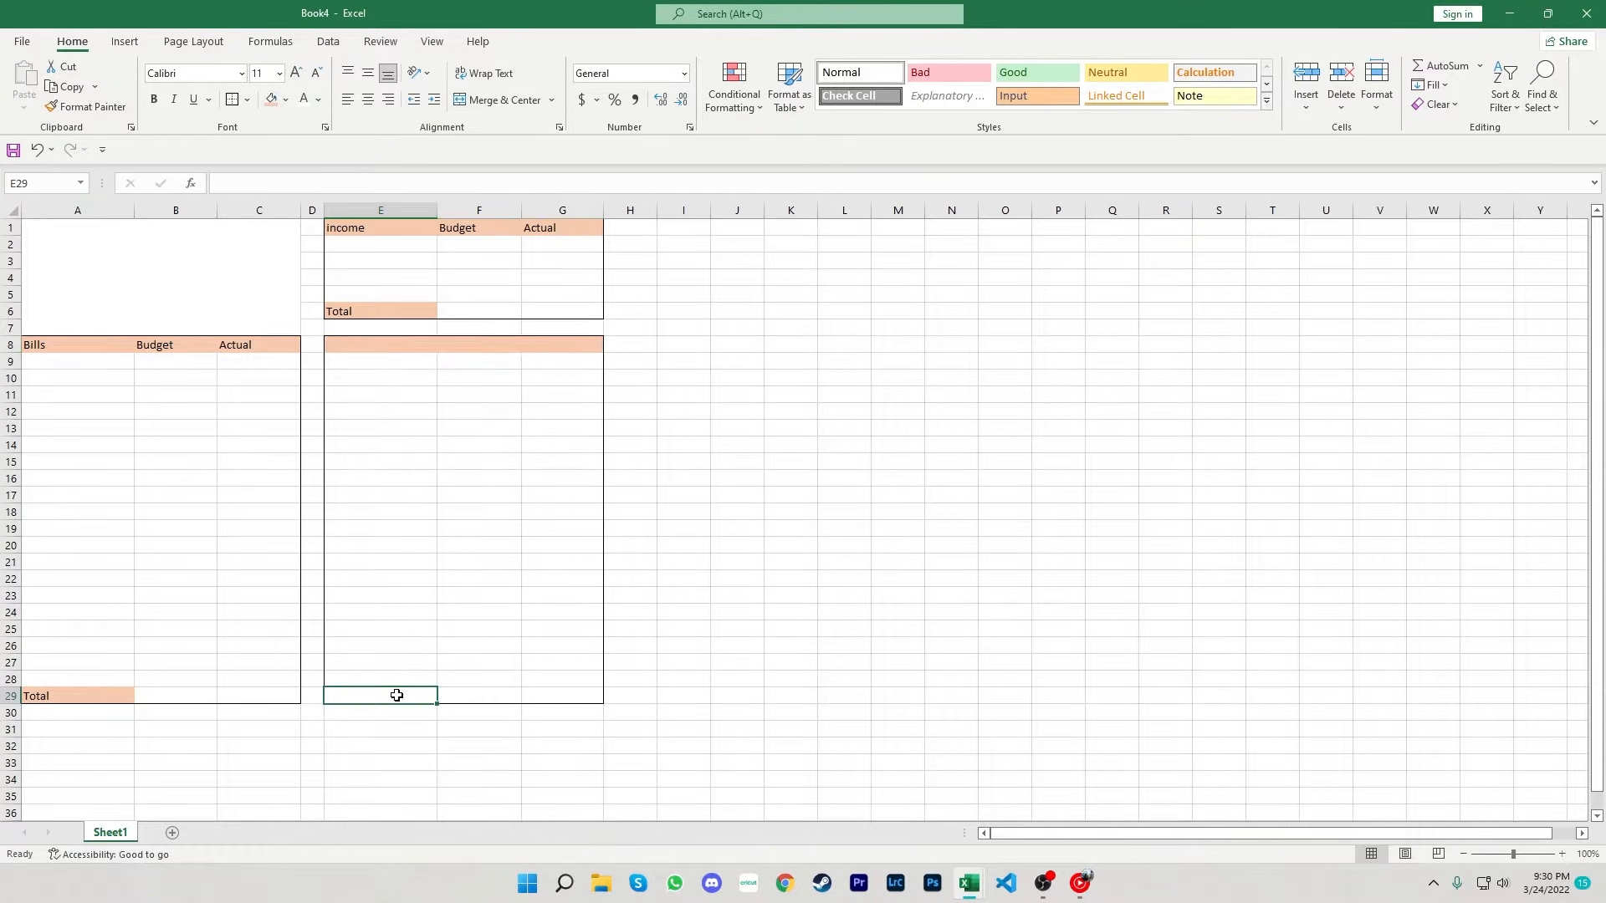
left_click(271, 100)
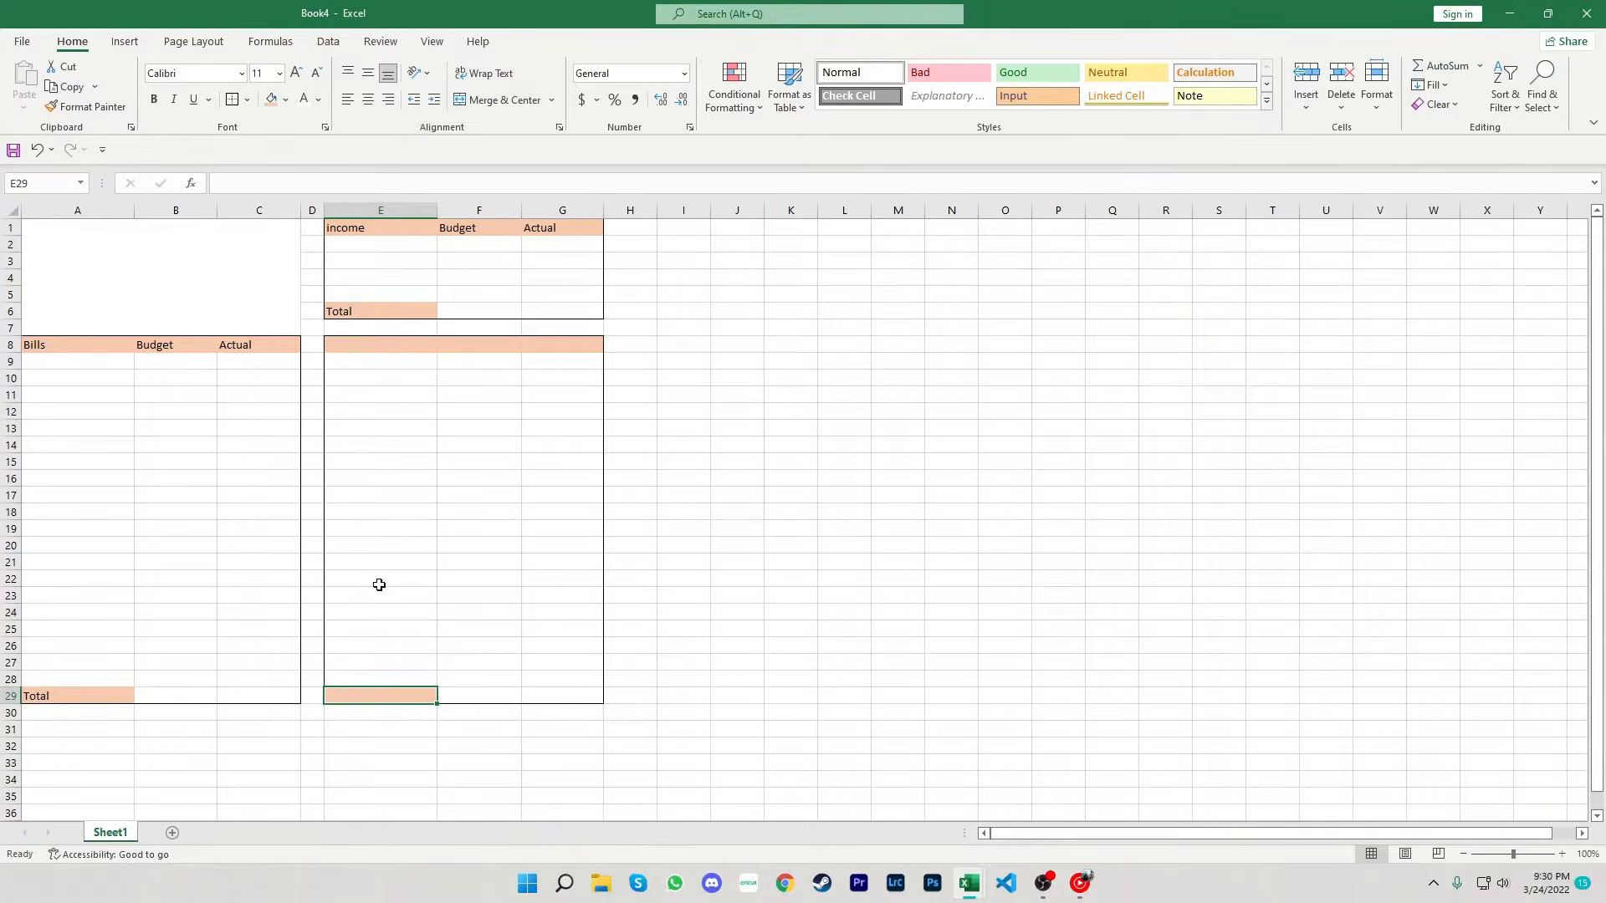
- Enter Total as the label in cell E29
type("Total")
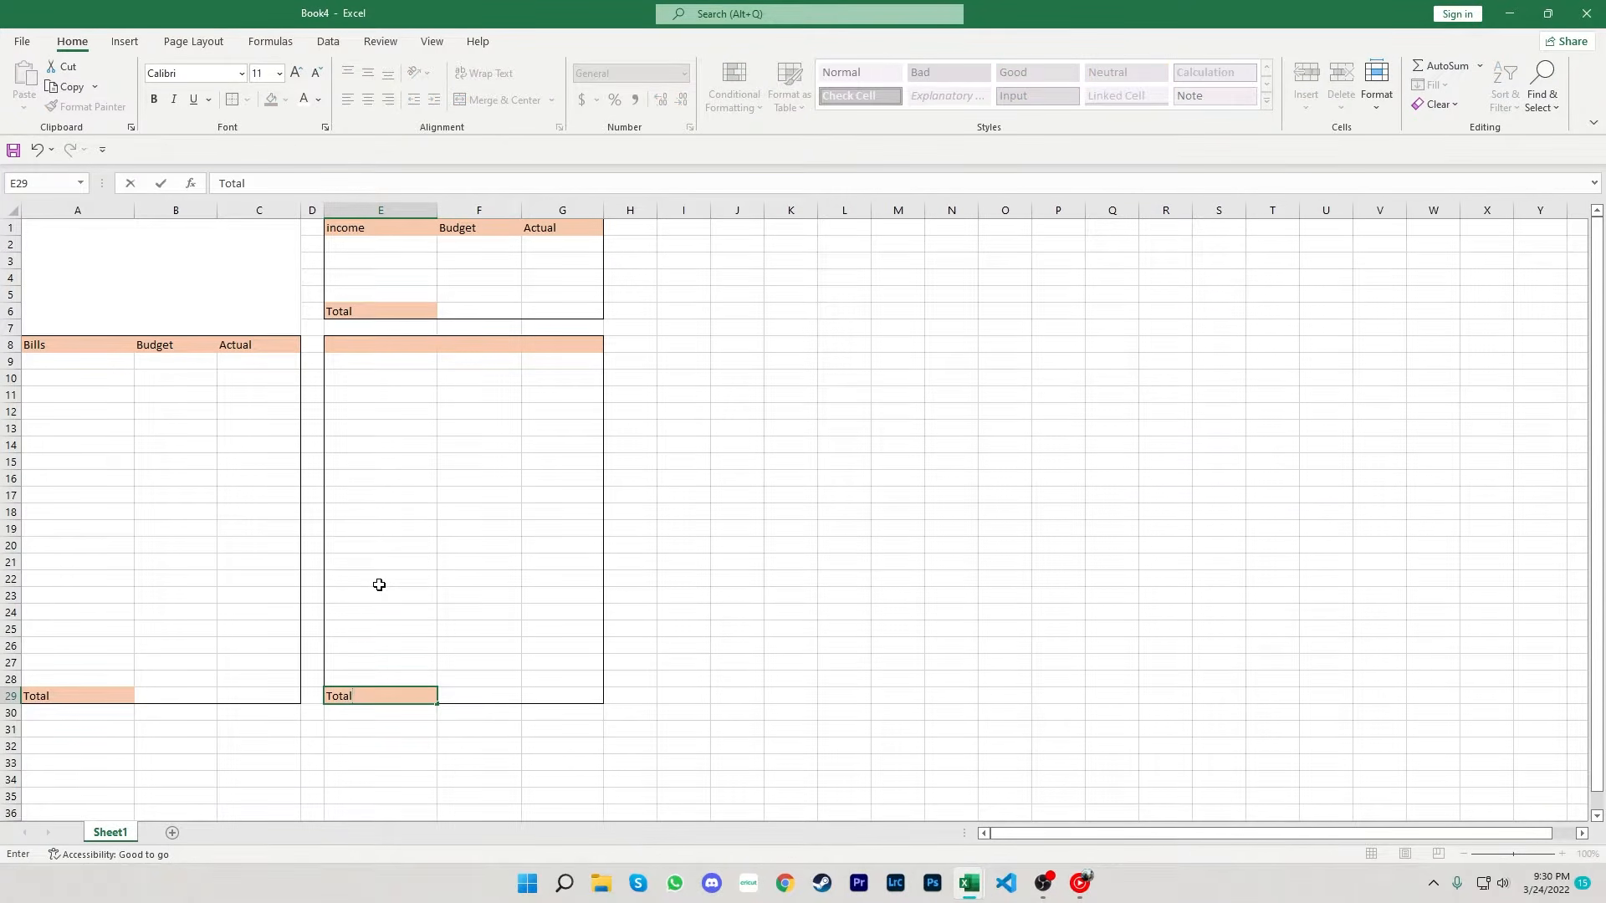
key("Up")
key("Up")
key("Up")
key("Up")
key("Up")
key("Up")
key("Up")
key("Up")
key("Up")
key("Up")
key("Up")
key("Up")
key("Up")
key("Up")
key("Up")
key("Up")
key("Up")
key("Up")
key("Up")
key("Up")
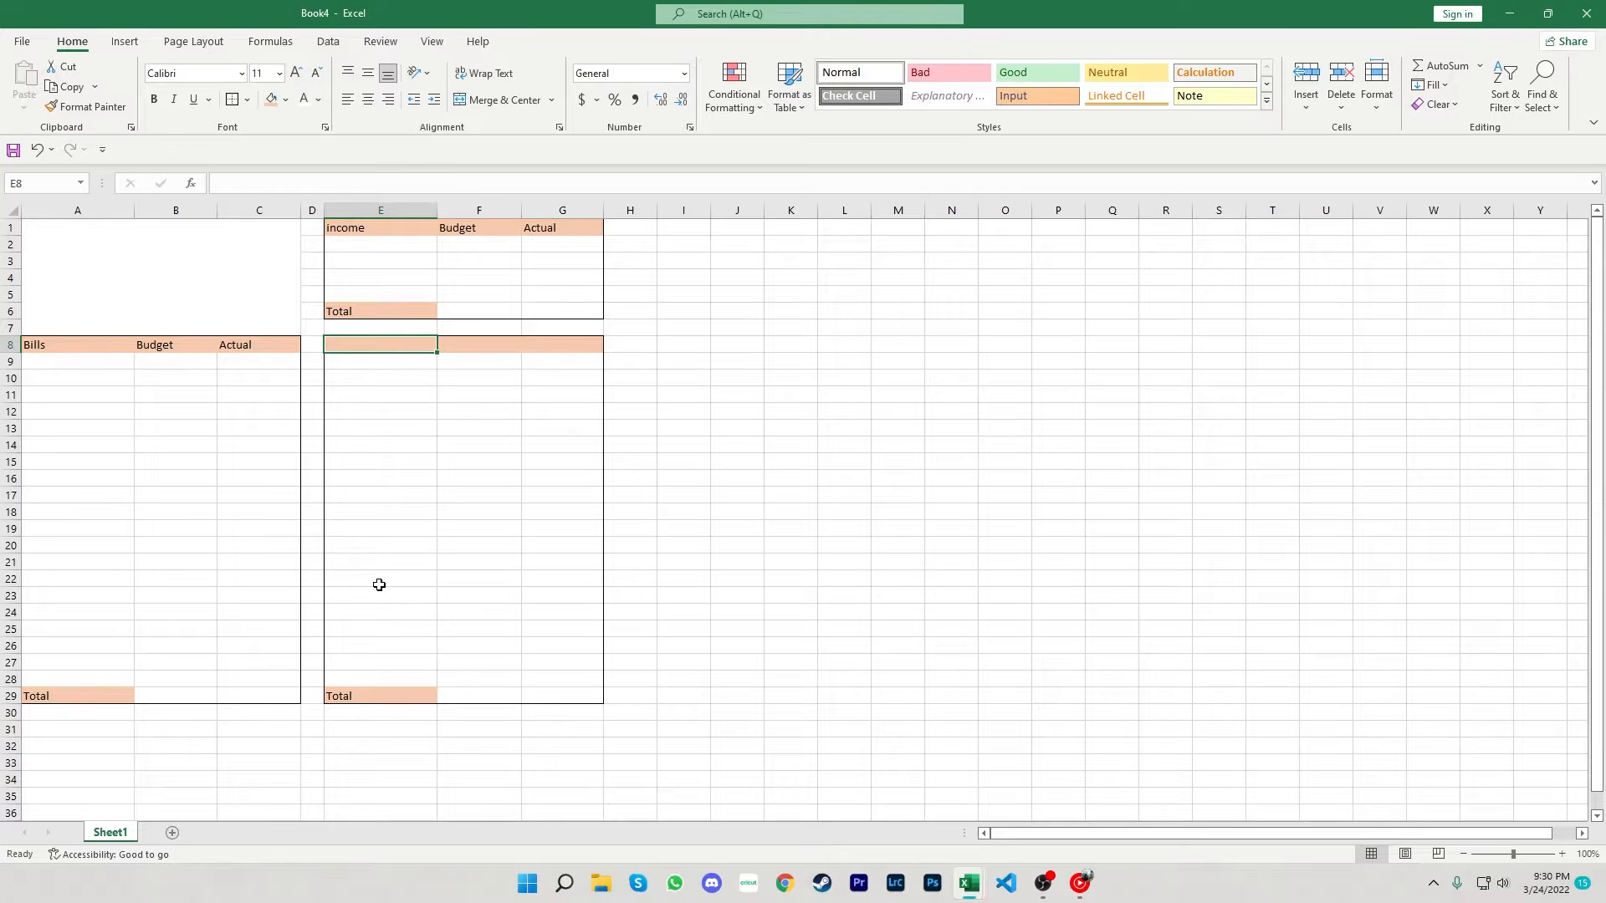
- Enter the headings Variable, budget and Actual in cells E8 to G8
type("Variable")
key("Tab")
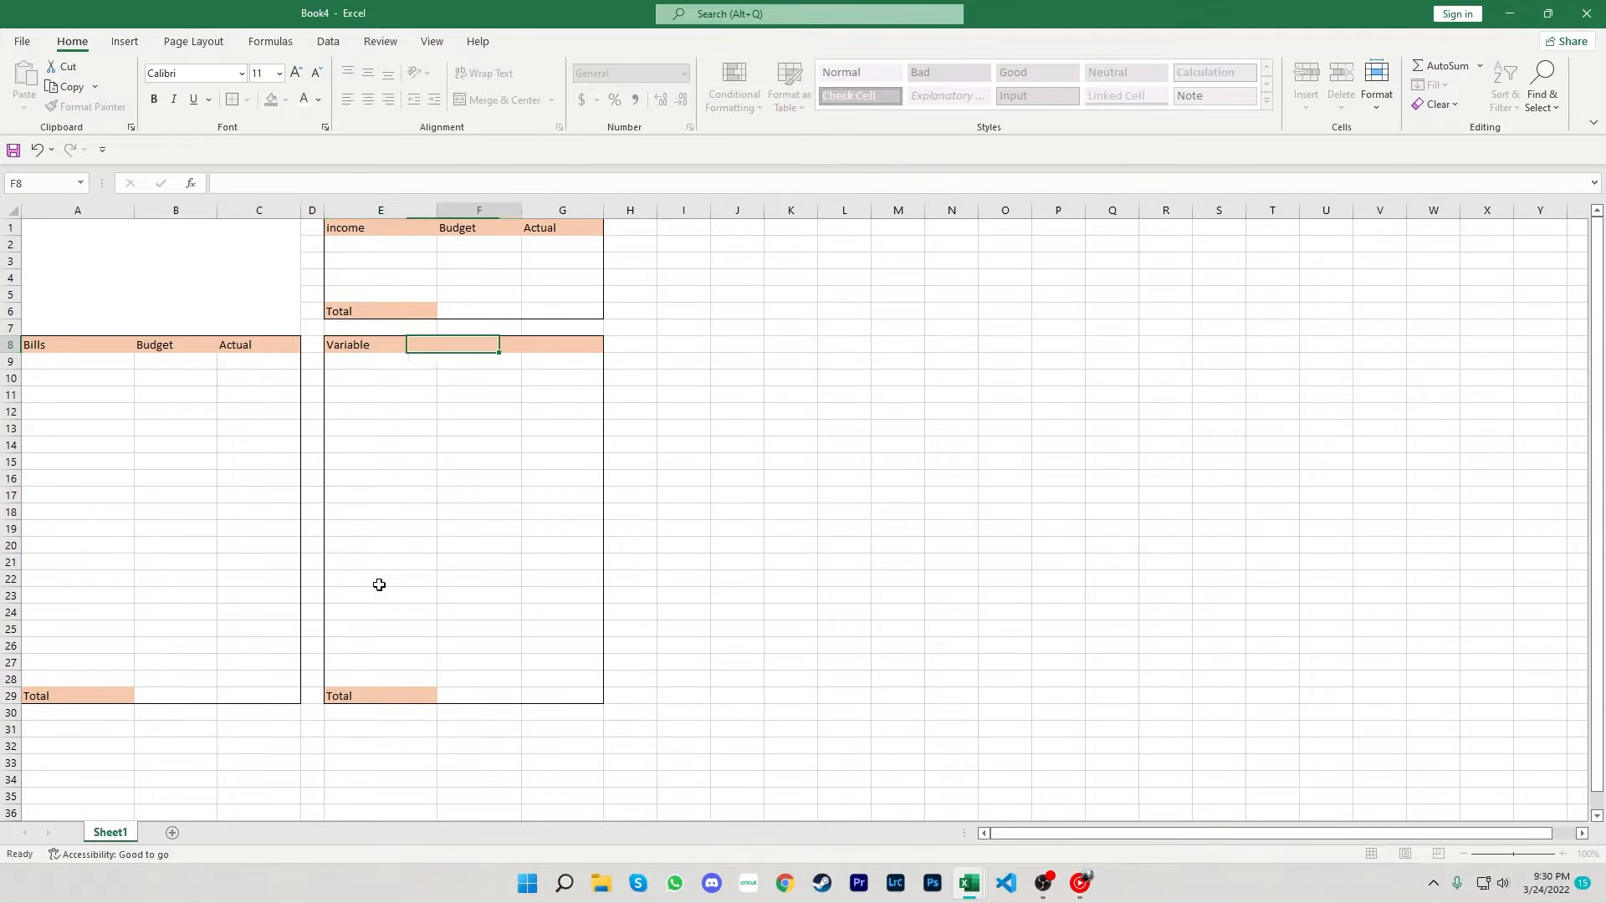
type("budget")
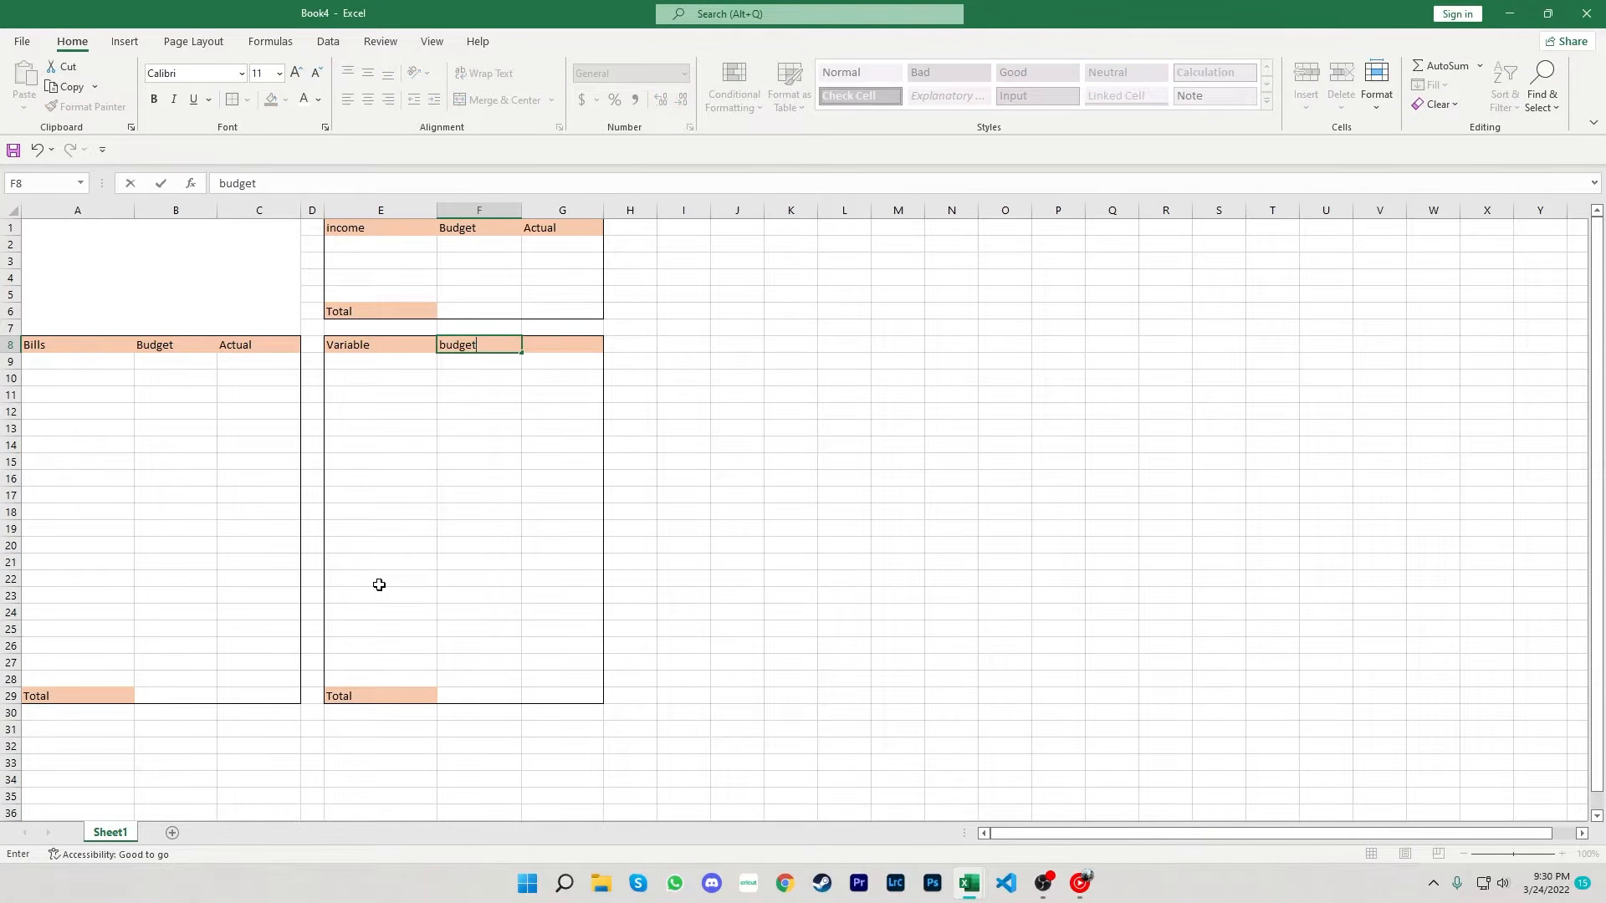
key("Tab")
type("Ac")
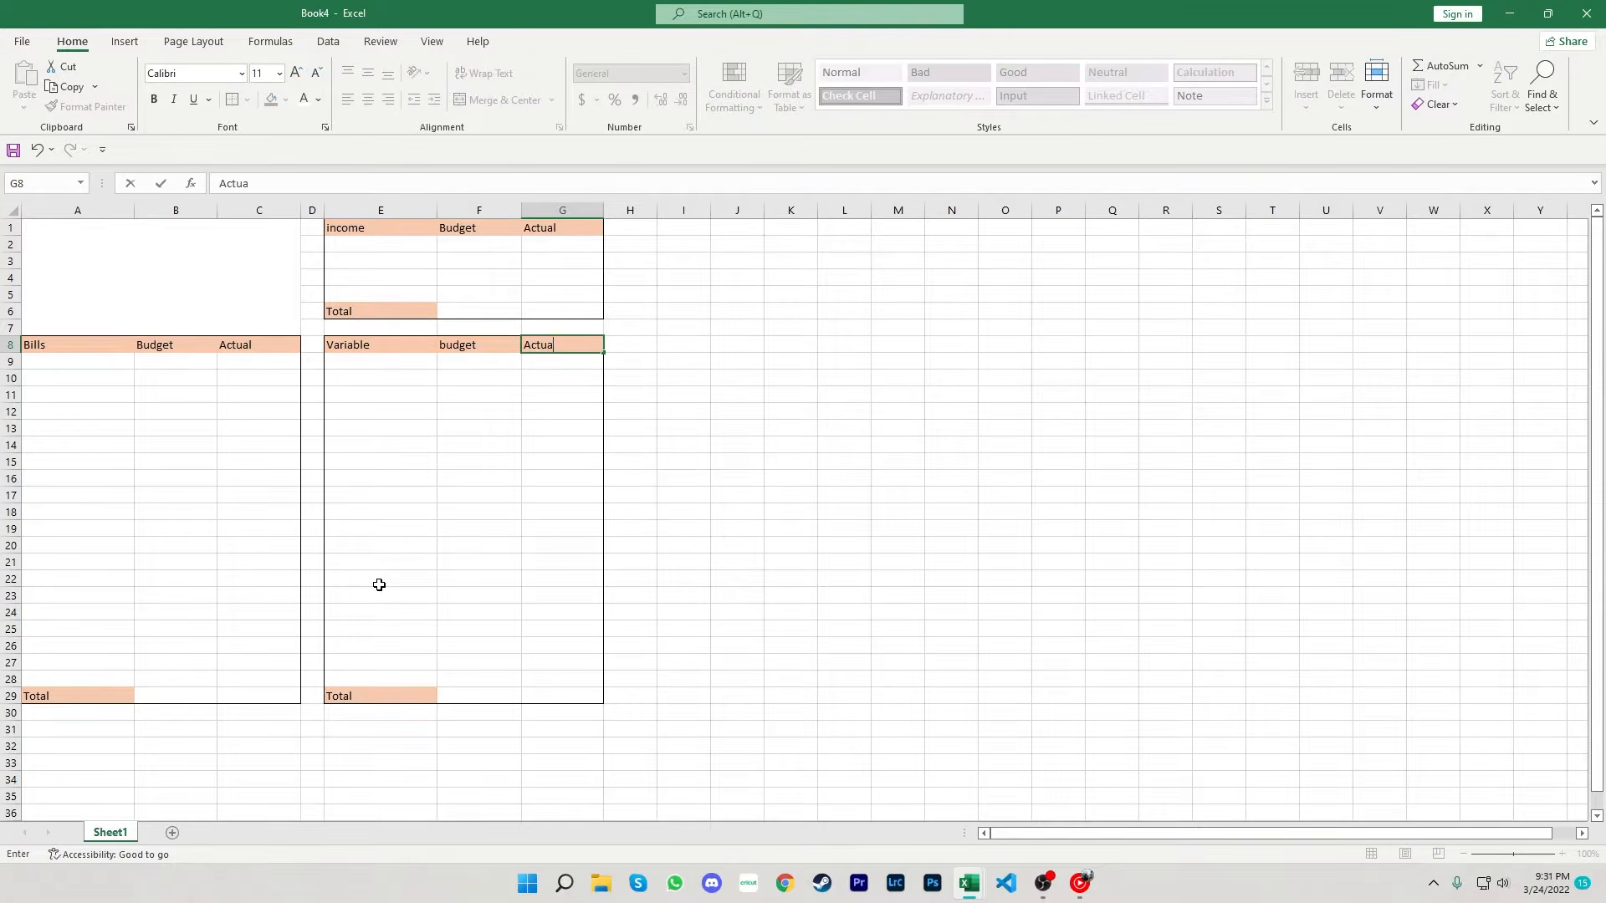
key("Tab")
key("Tab")
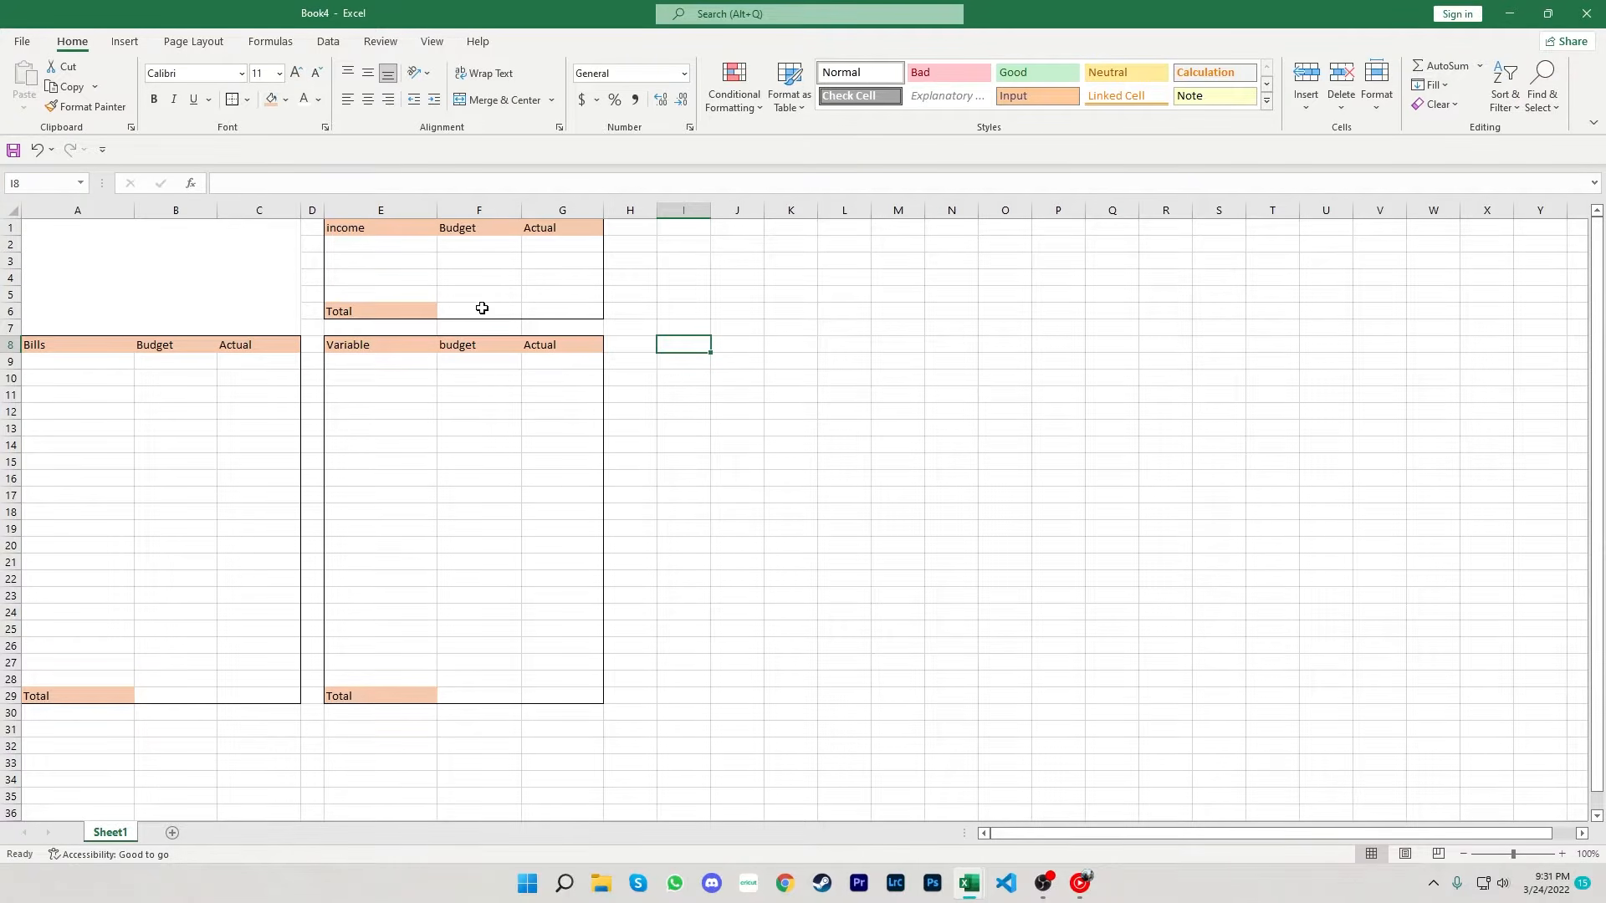
- Narrow column H and add an outside border around the range I8:K17
left_click_drag(656, 210, 631, 211)
key("shift+Right")
key("shift+Right")
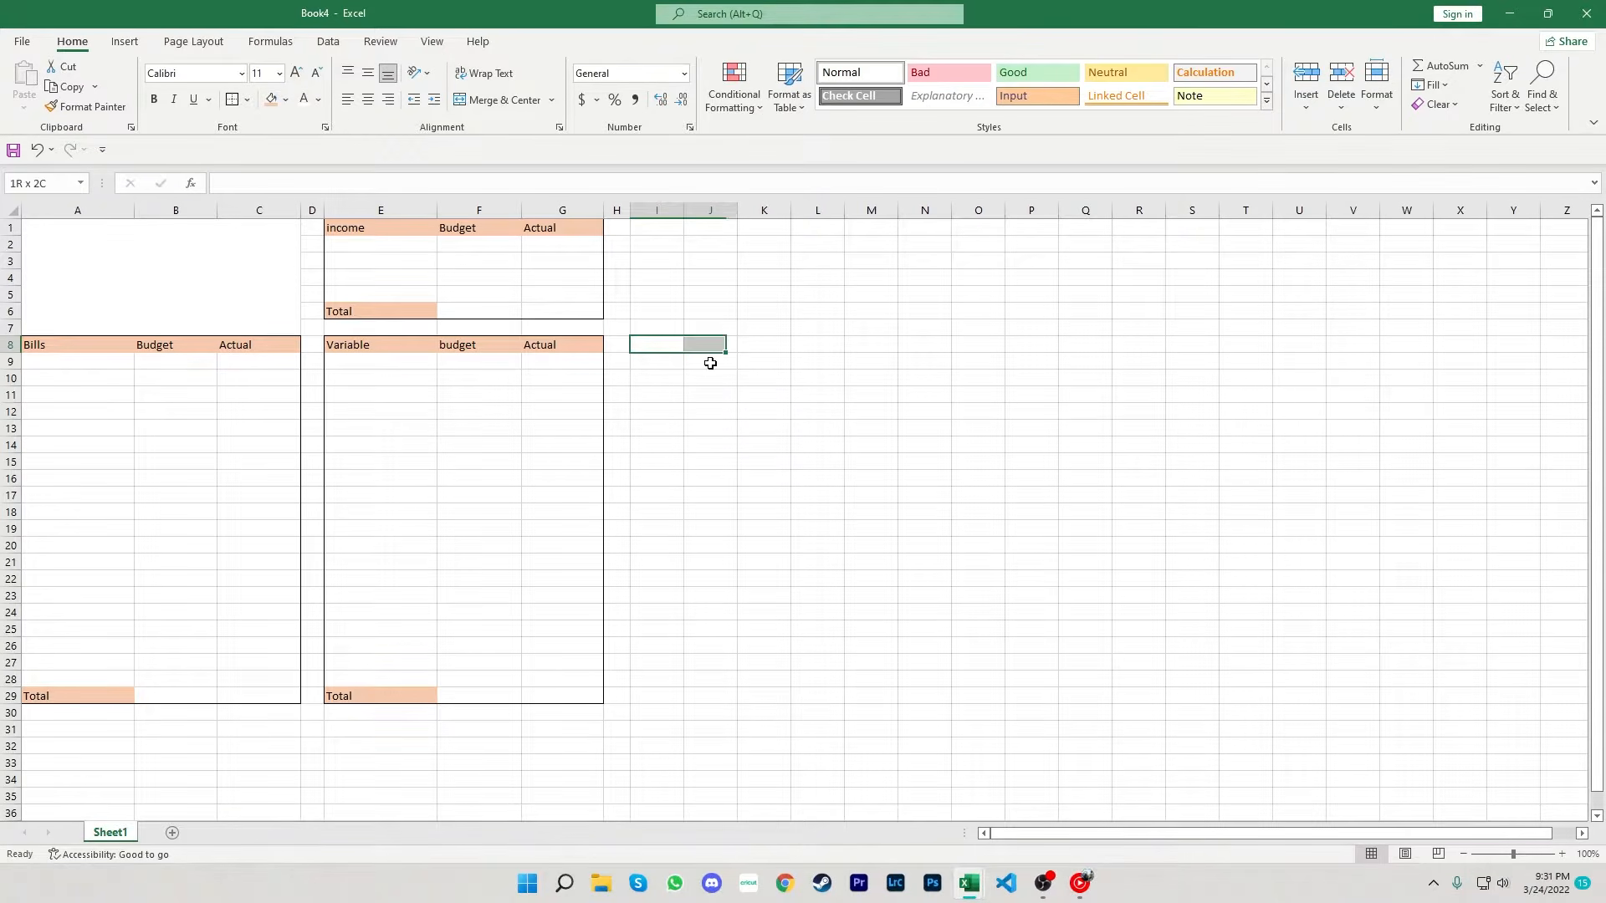
key("shift+Down")
key("shift+Down")
key("shift+Down")
key("shift+Down")
key("shift+Down")
key("shift+Down")
key("shift+Down")
key("shift+Down")
key("shift+Down")
key("shift+Down")
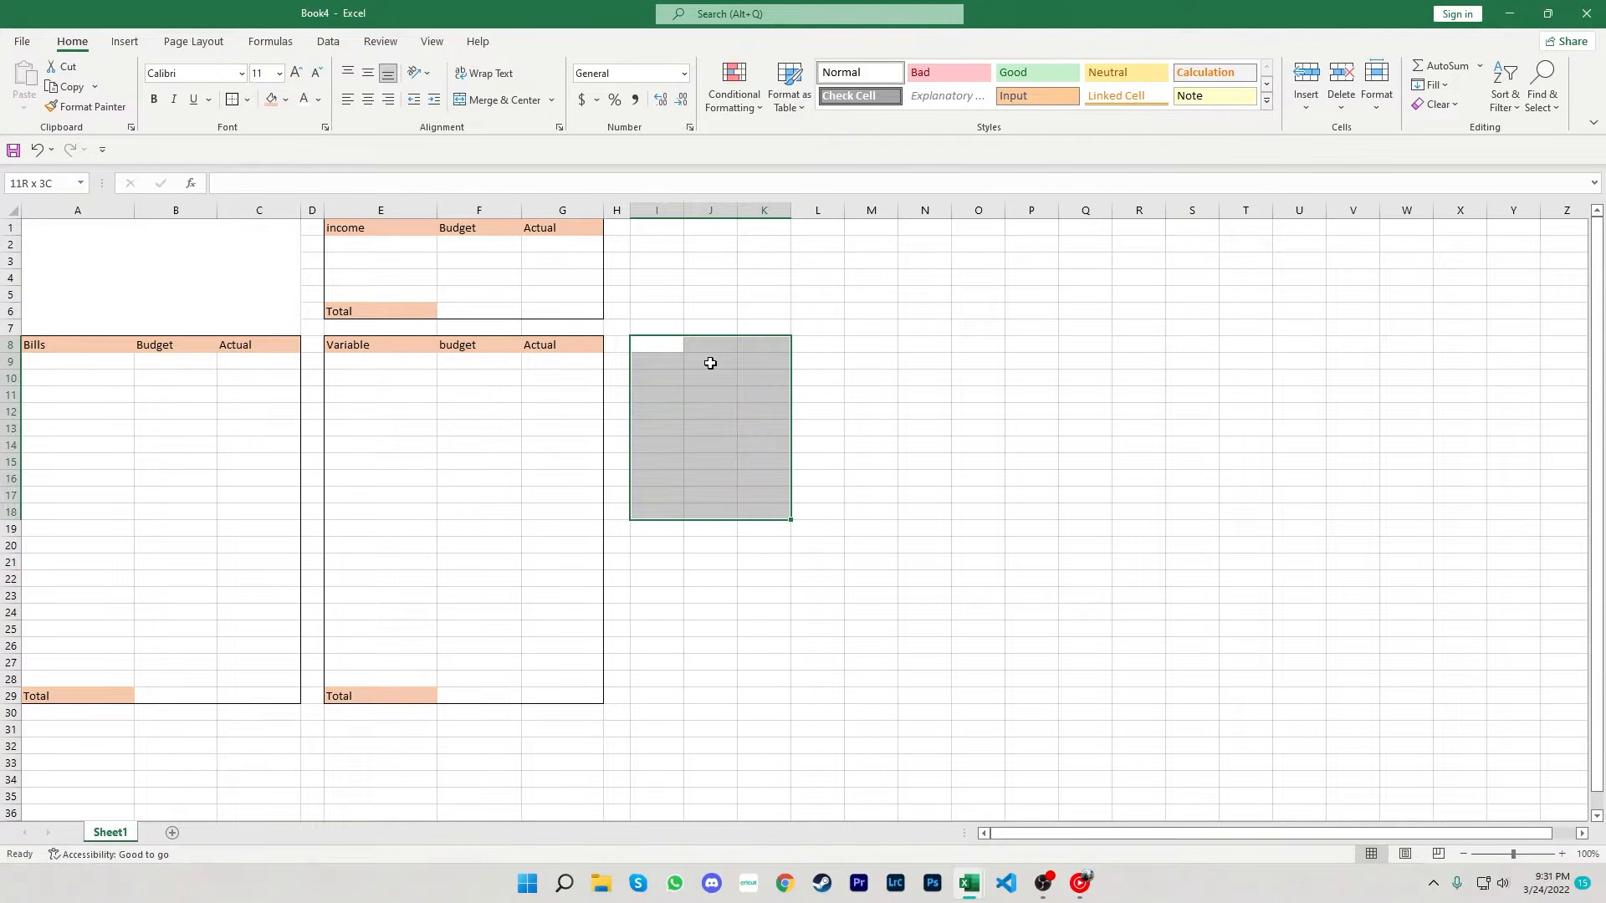
key("shift+Up")
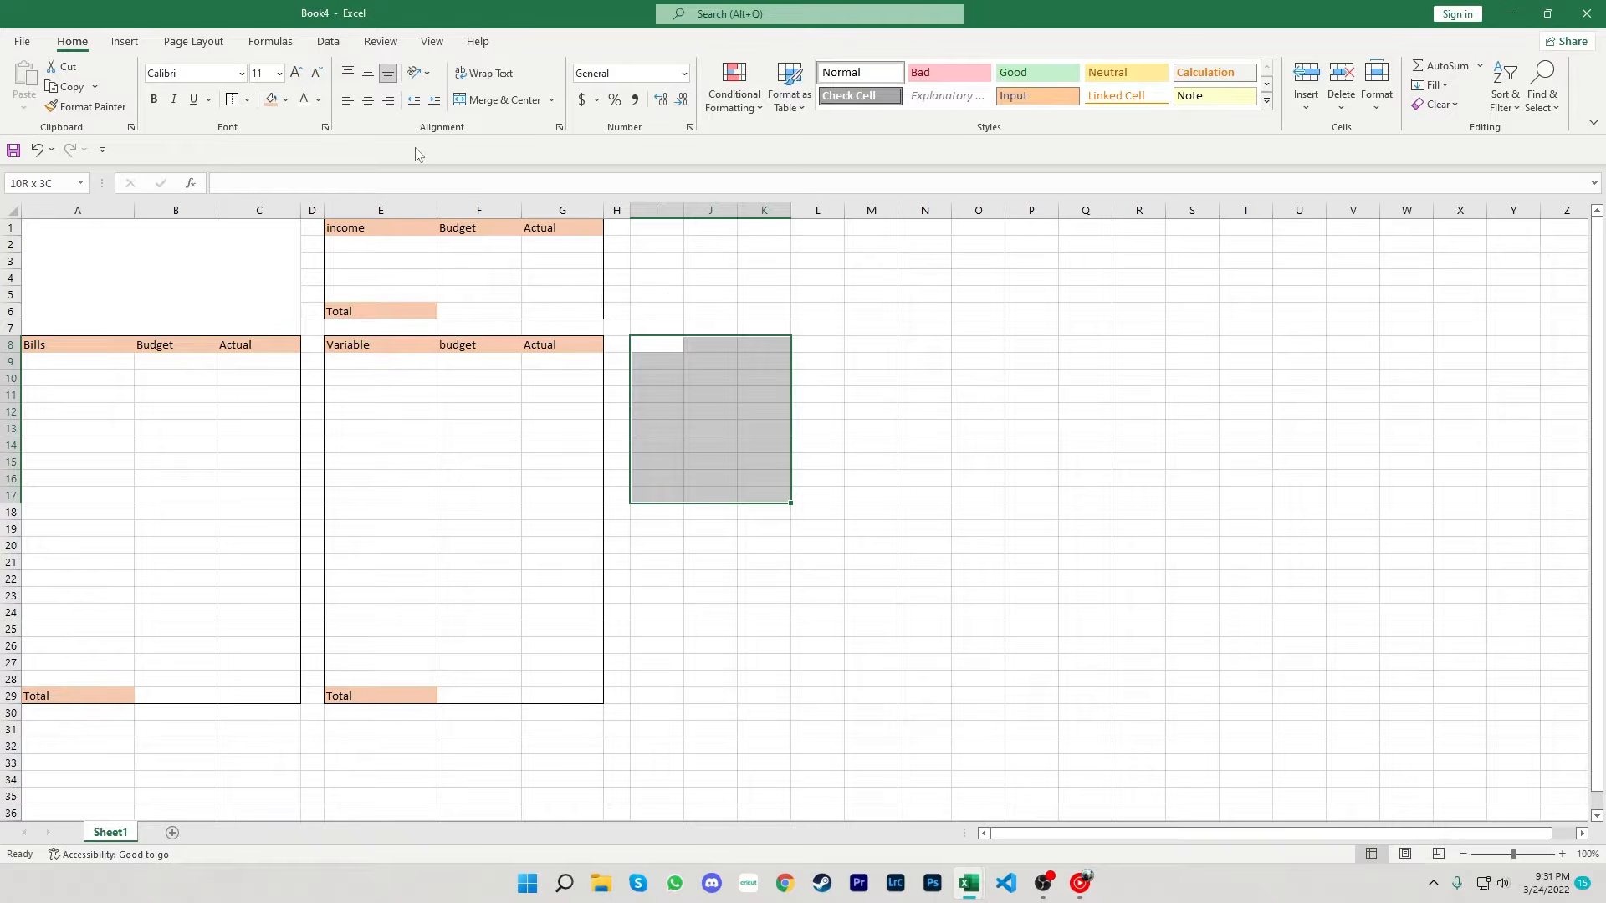
- Fill the header row I8:K8 and cell I17 with the orange fill color
left_click_drag(681, 348, 760, 355)
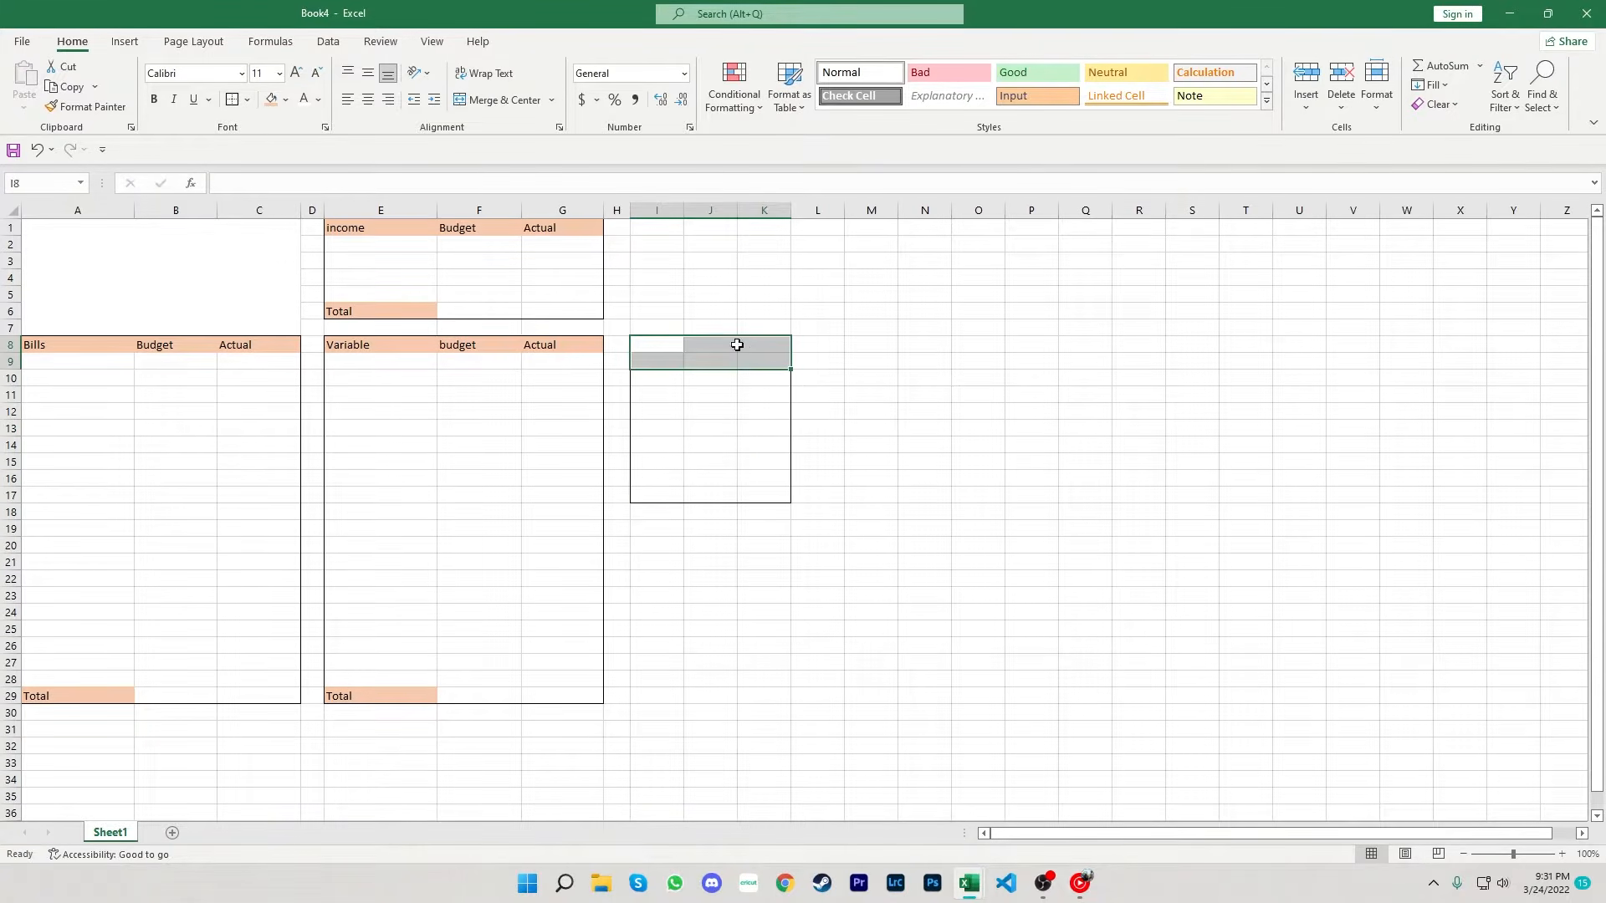
left_click_drag(659, 347, 745, 347)
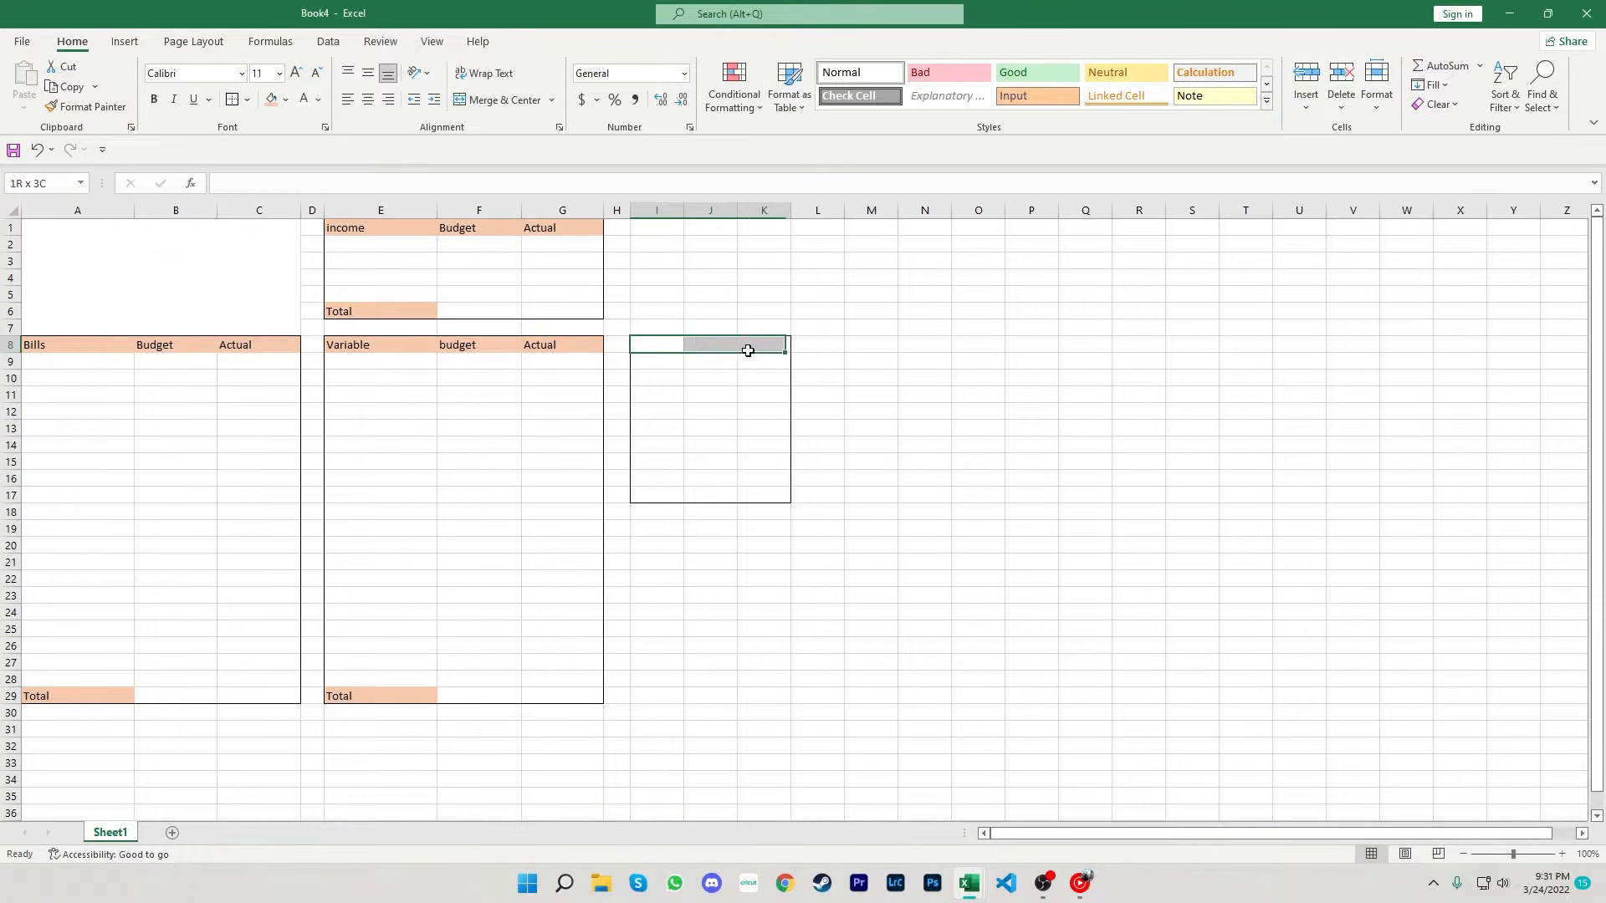
left_click(271, 100)
left_click(666, 500)
left_click(271, 99)
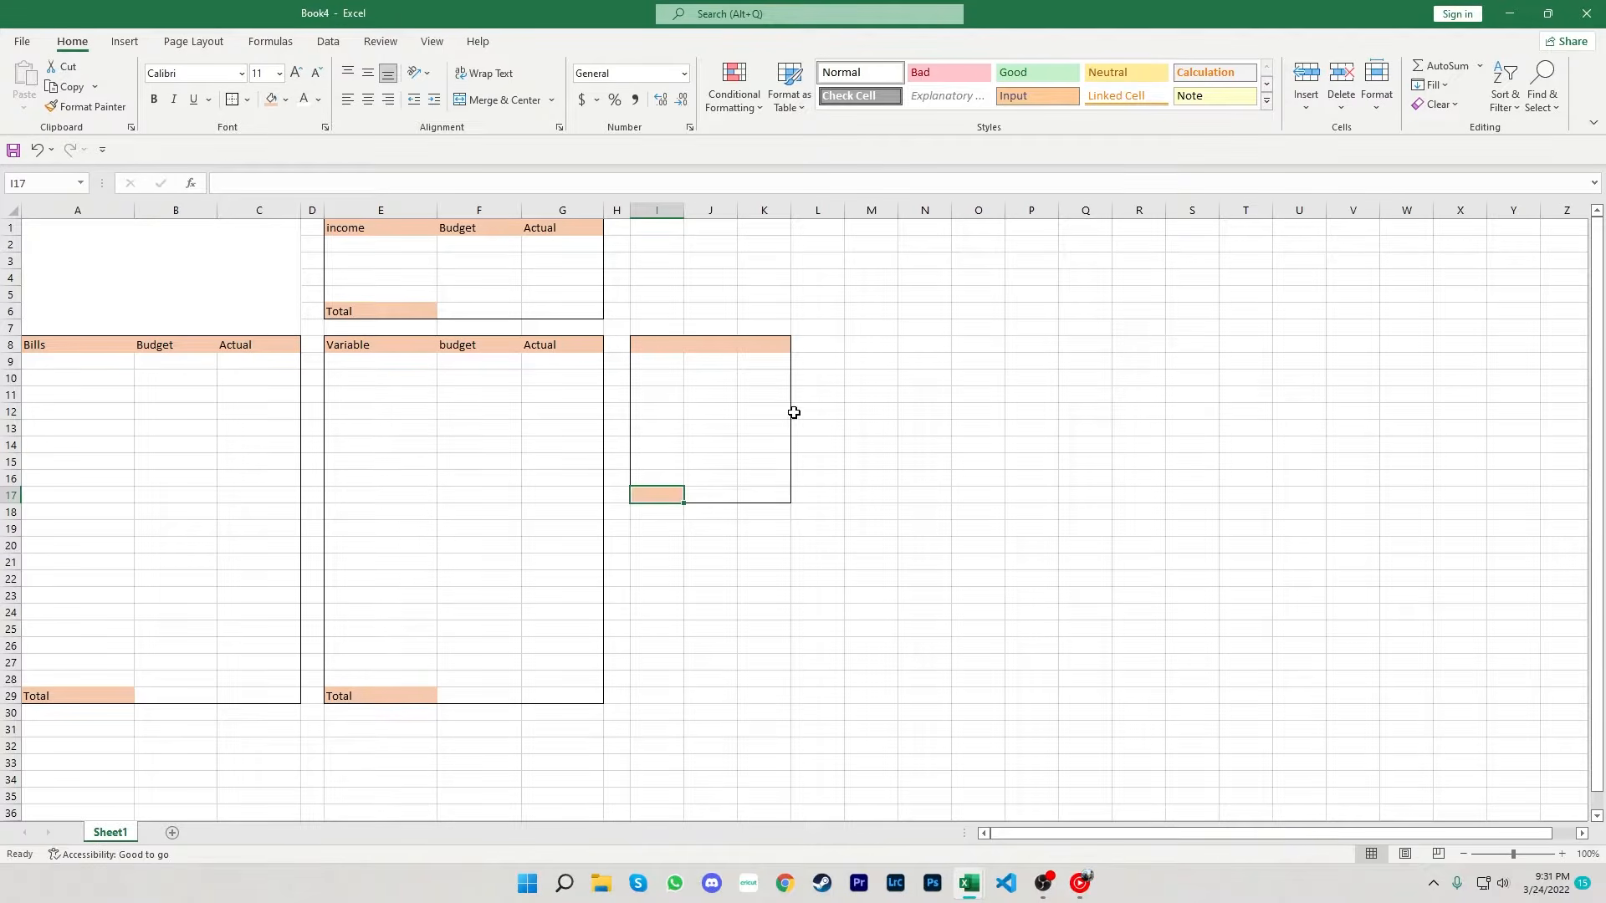
- Enter the headings Savings, budget and Actual in cells I8 to K8
left_click(668, 346)
type("Sav")
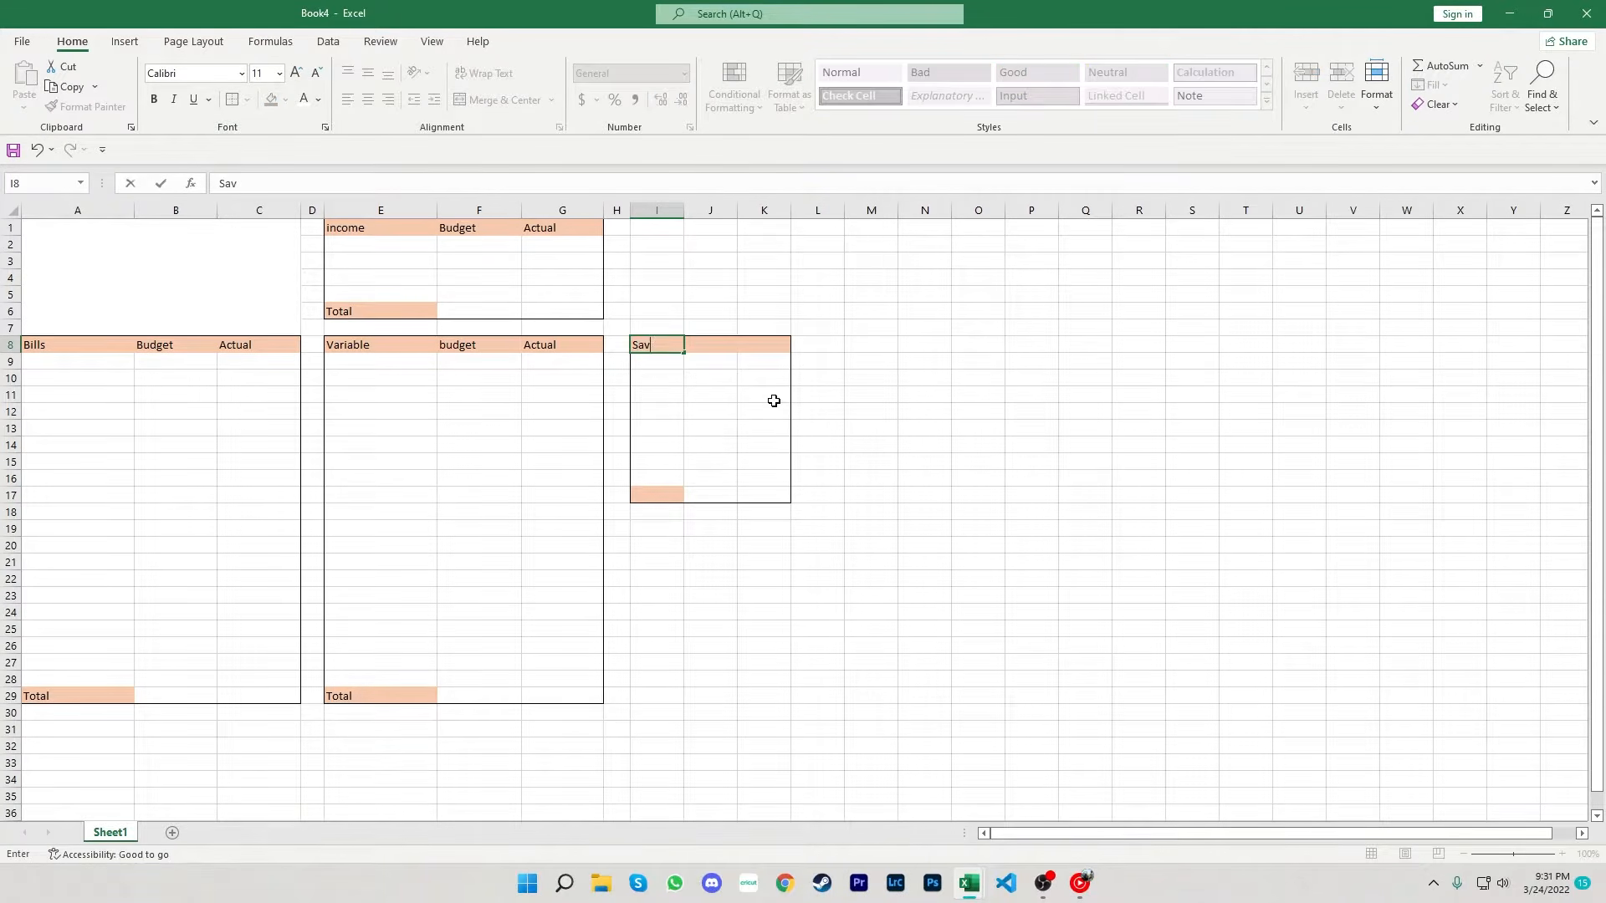
type("ings")
key("Tab")
type("bu")
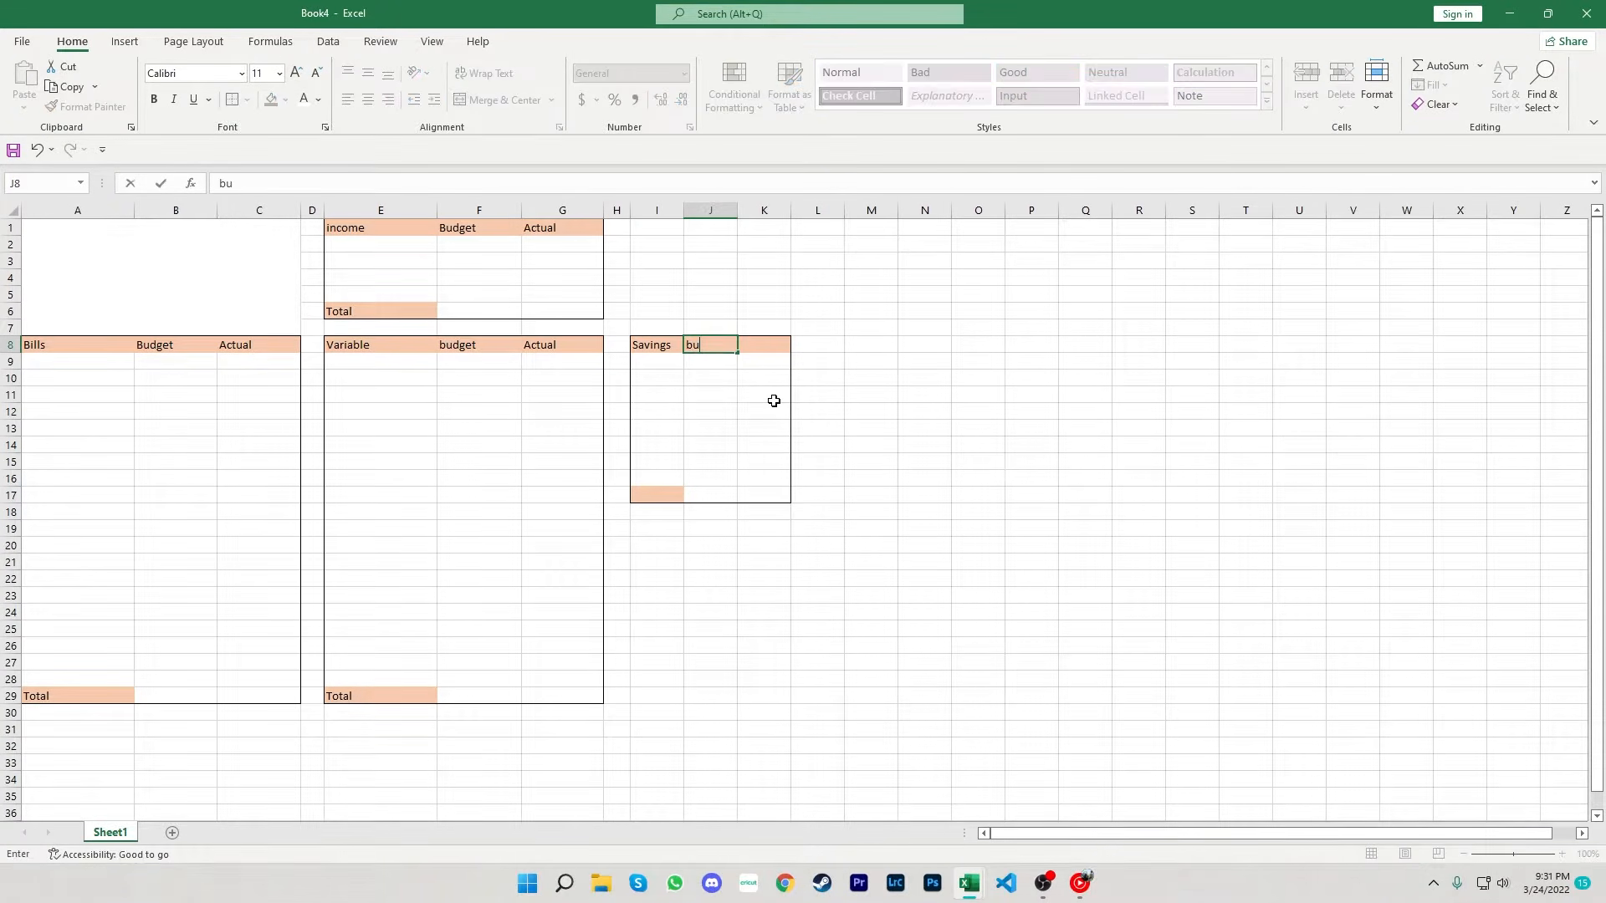
key("Tab")
type("Ac")
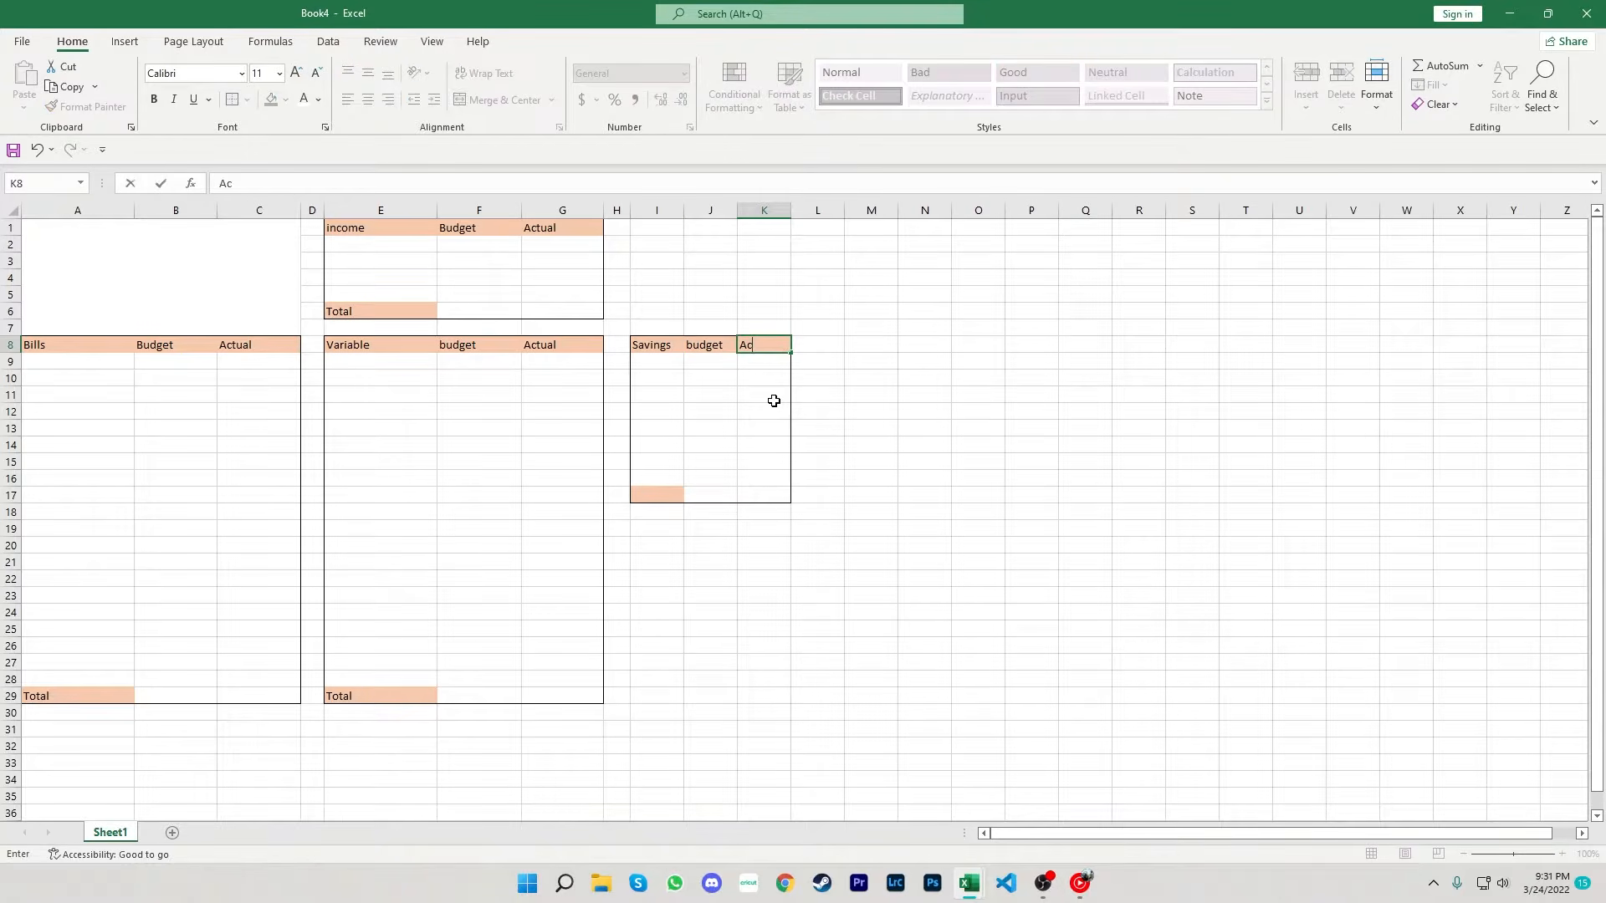
- Enter Total as the label in cell I17
key("Down")
key("Down")
key("Down")
key("Down")
key("Down")
key("Down")
key("Down")
key("Down")
key("Down")
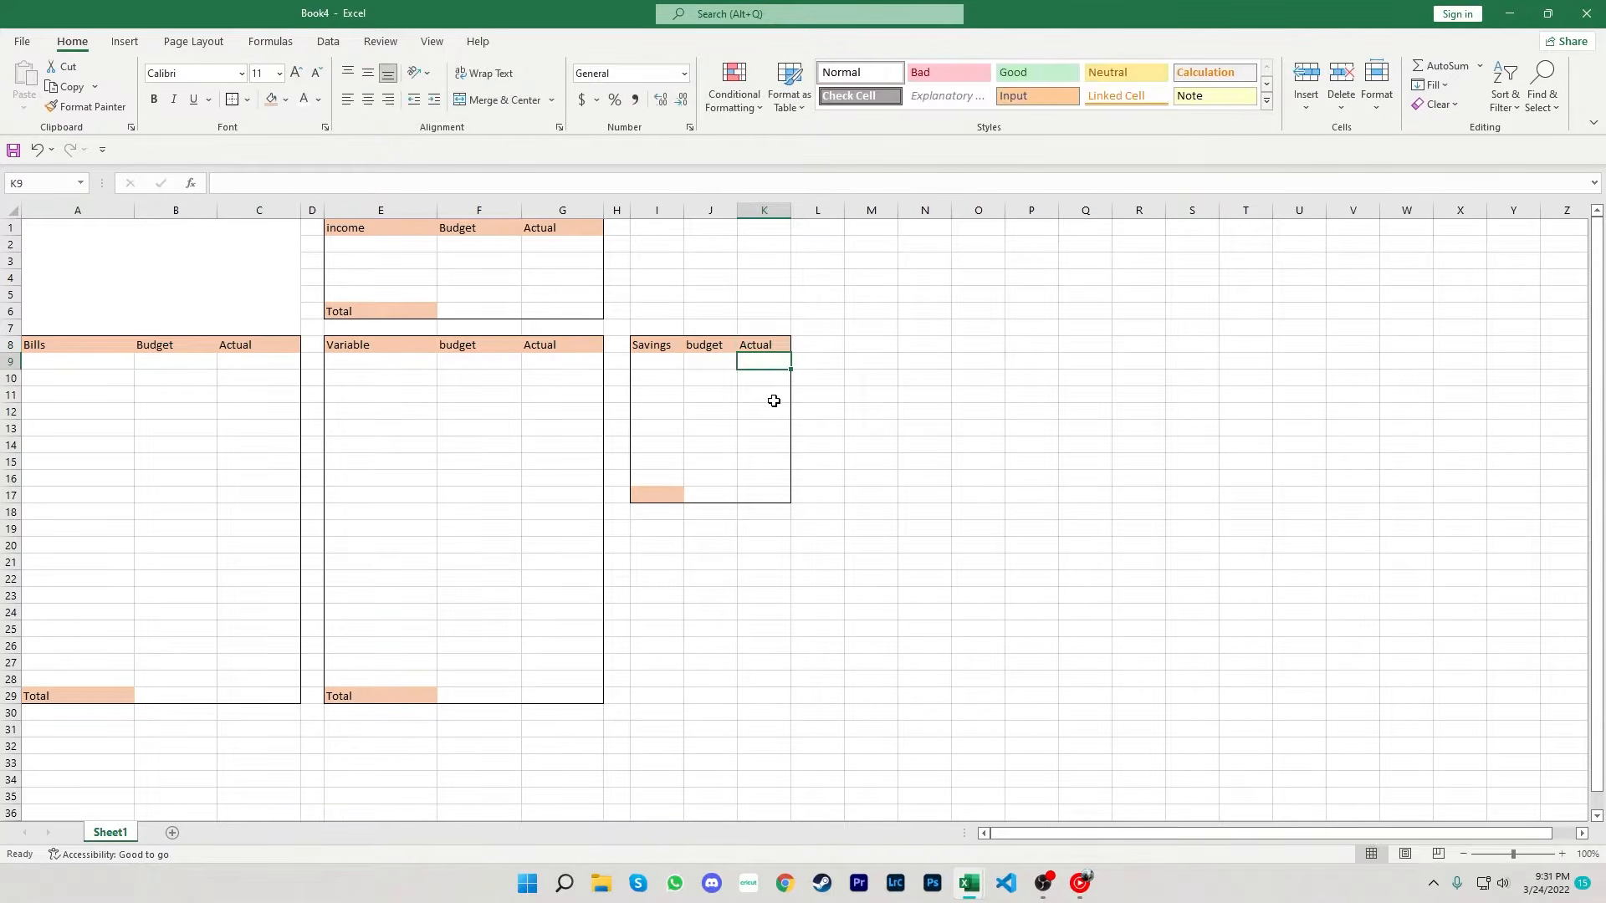
key("Left")
key("Left")
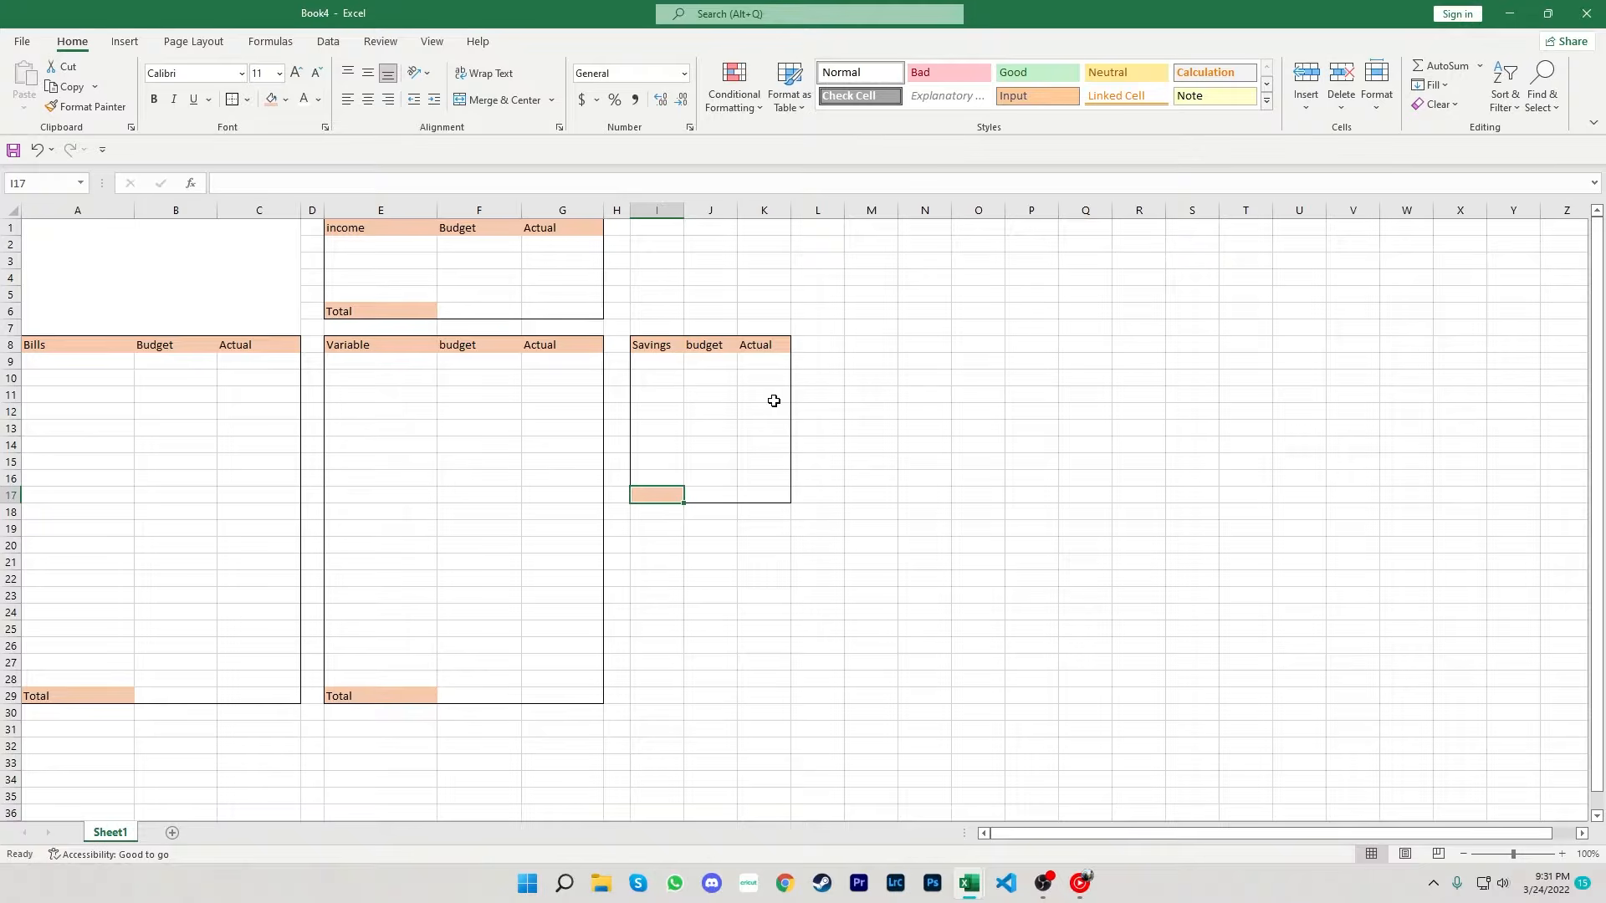
type("Total")
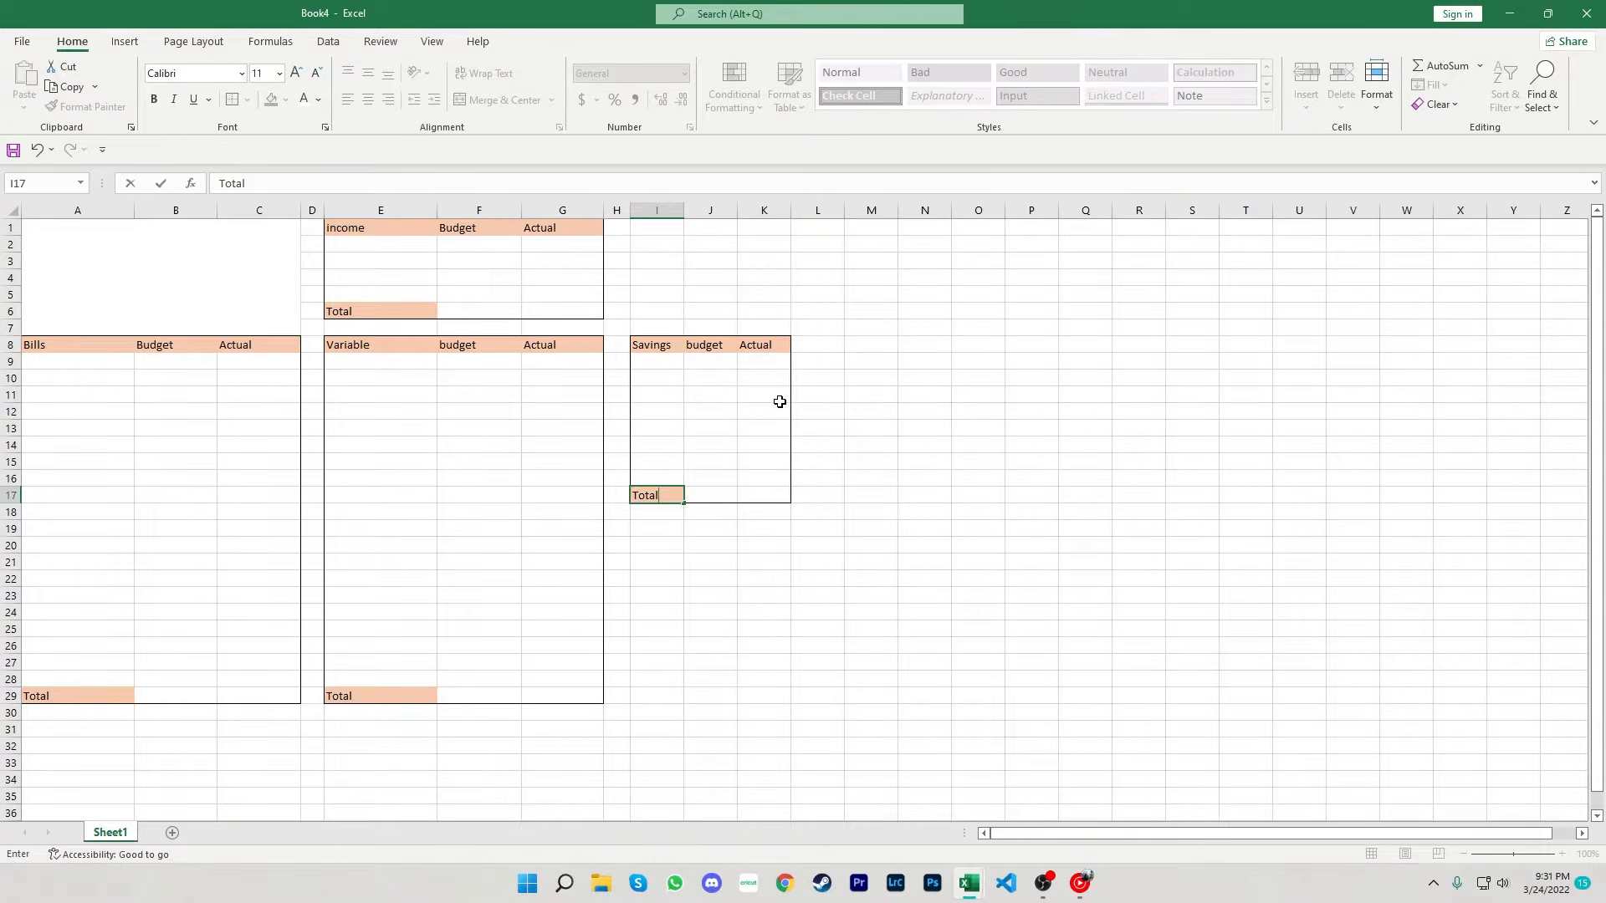
- Widen columns I through K
left_click(816, 452)
left_click_drag(683, 212, 904, 215)
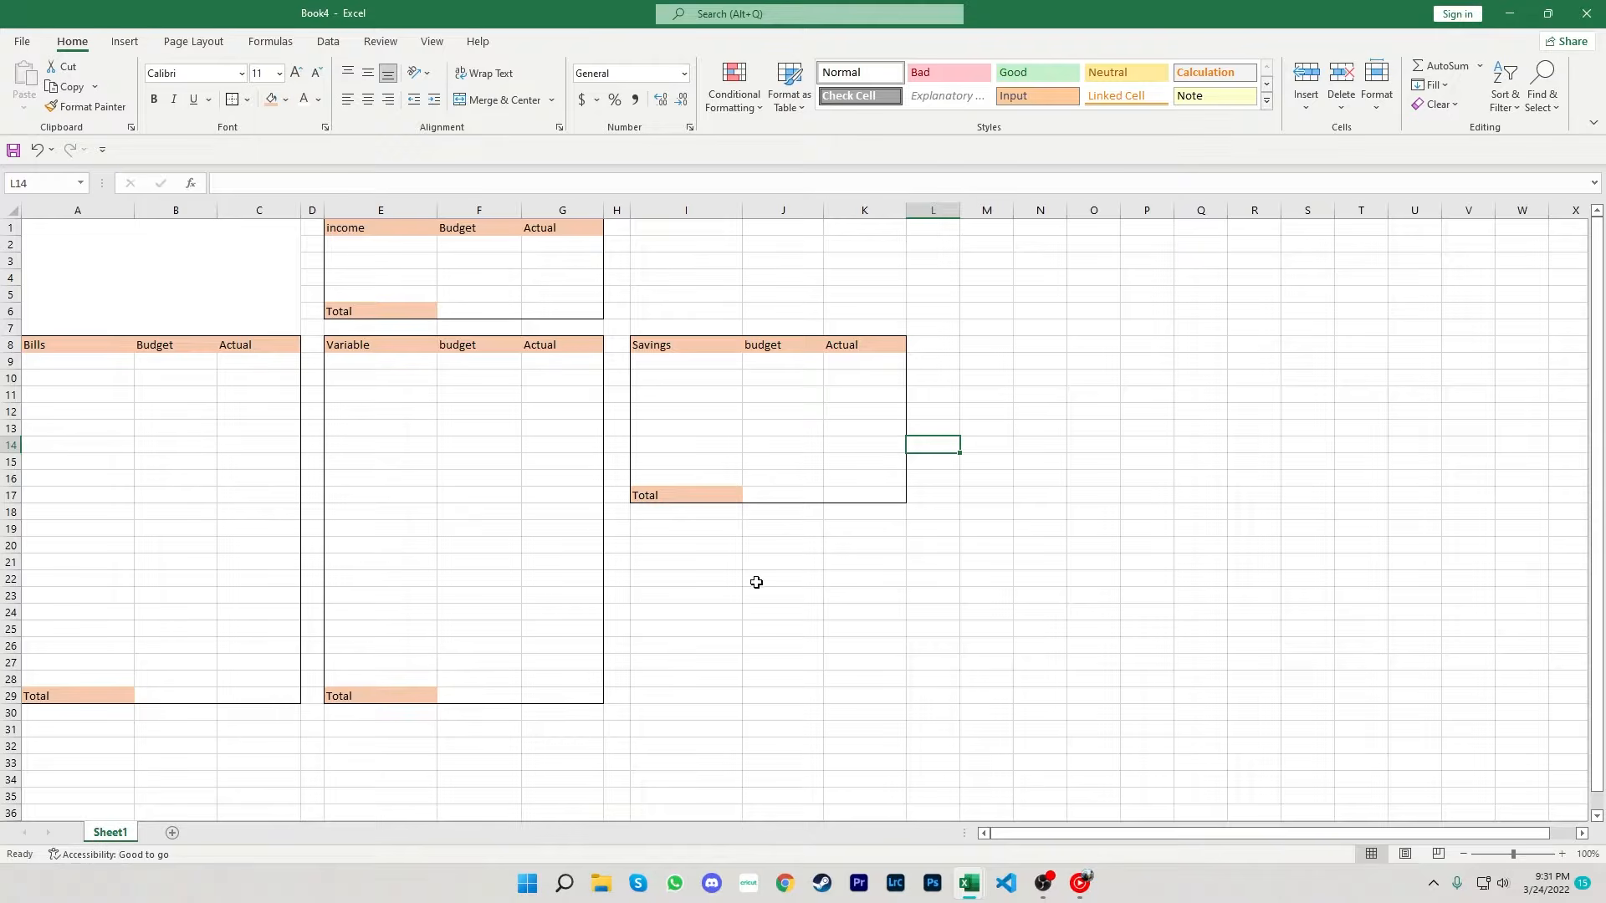
- Add an outside border around the range I19:K29
left_click(679, 533)
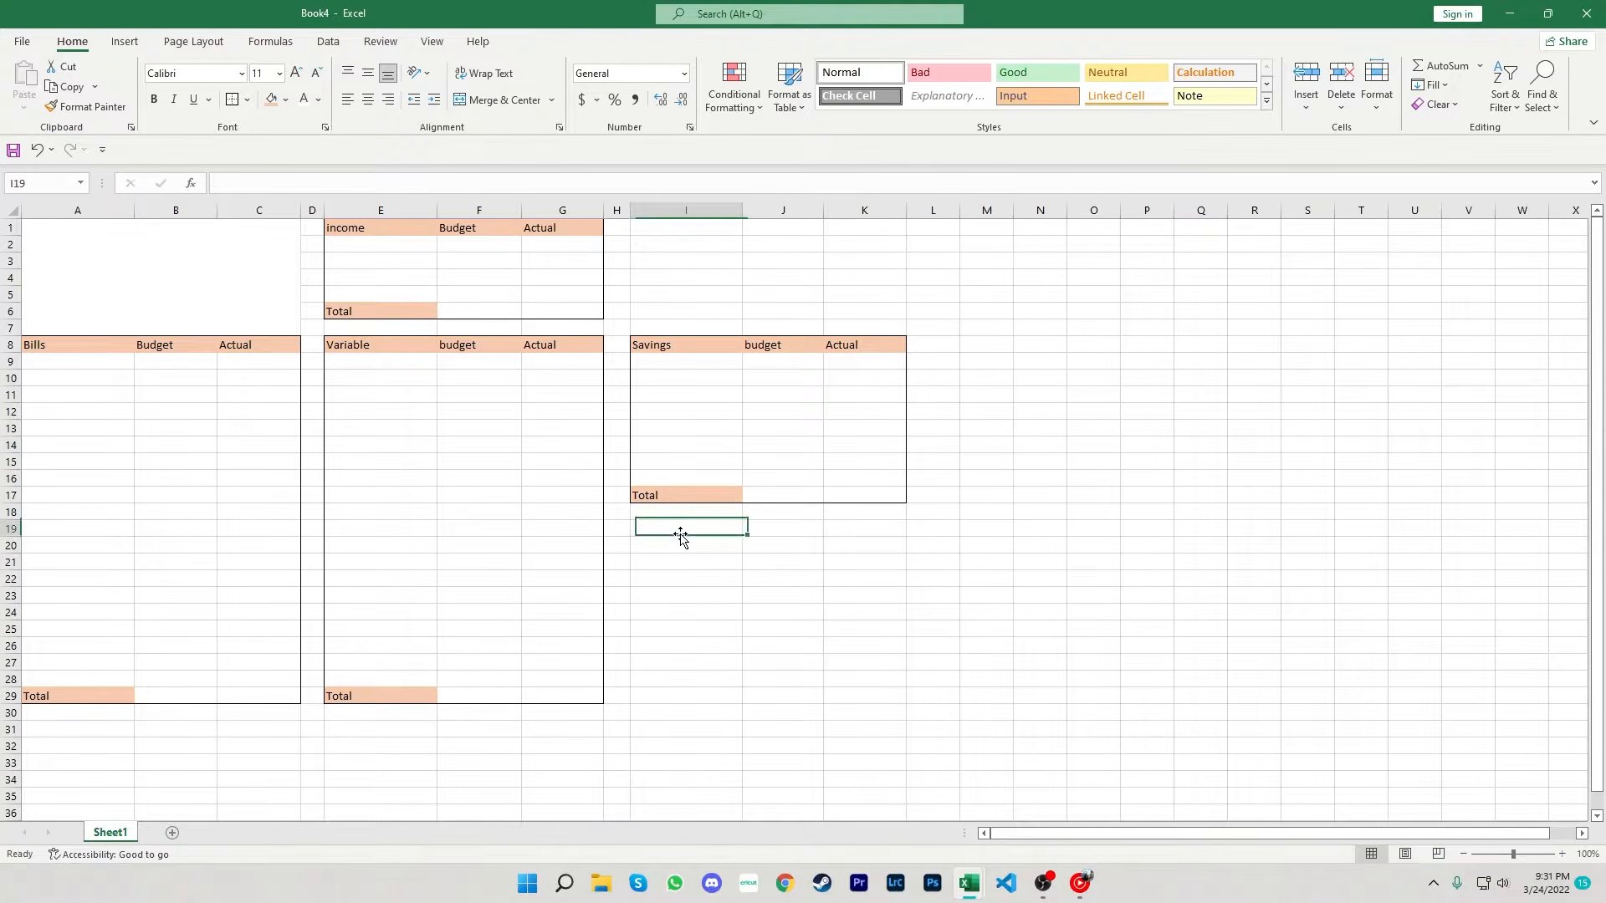
key("shift+Right")
key("shift+Right")
key("shift+Down")
key("shift+Down")
key("shift+Down")
key("shift+Down")
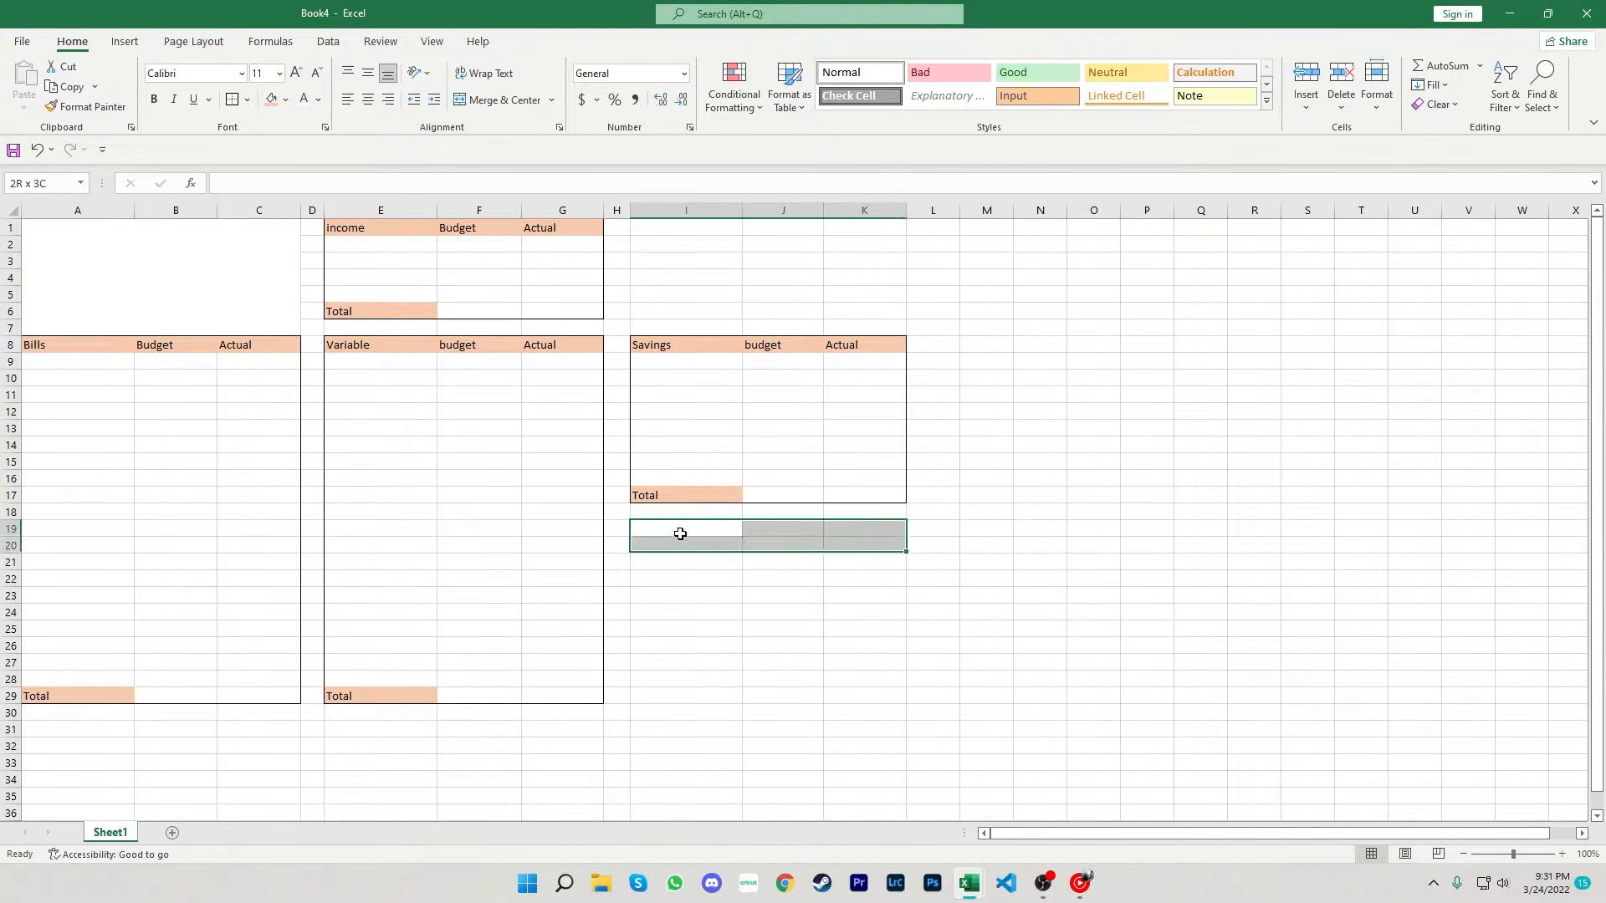
key("shift+Down")
key("shift+Down")
key("shift+Down")
key("shift+Down")
key("shift+Down")
key("shift+Down")
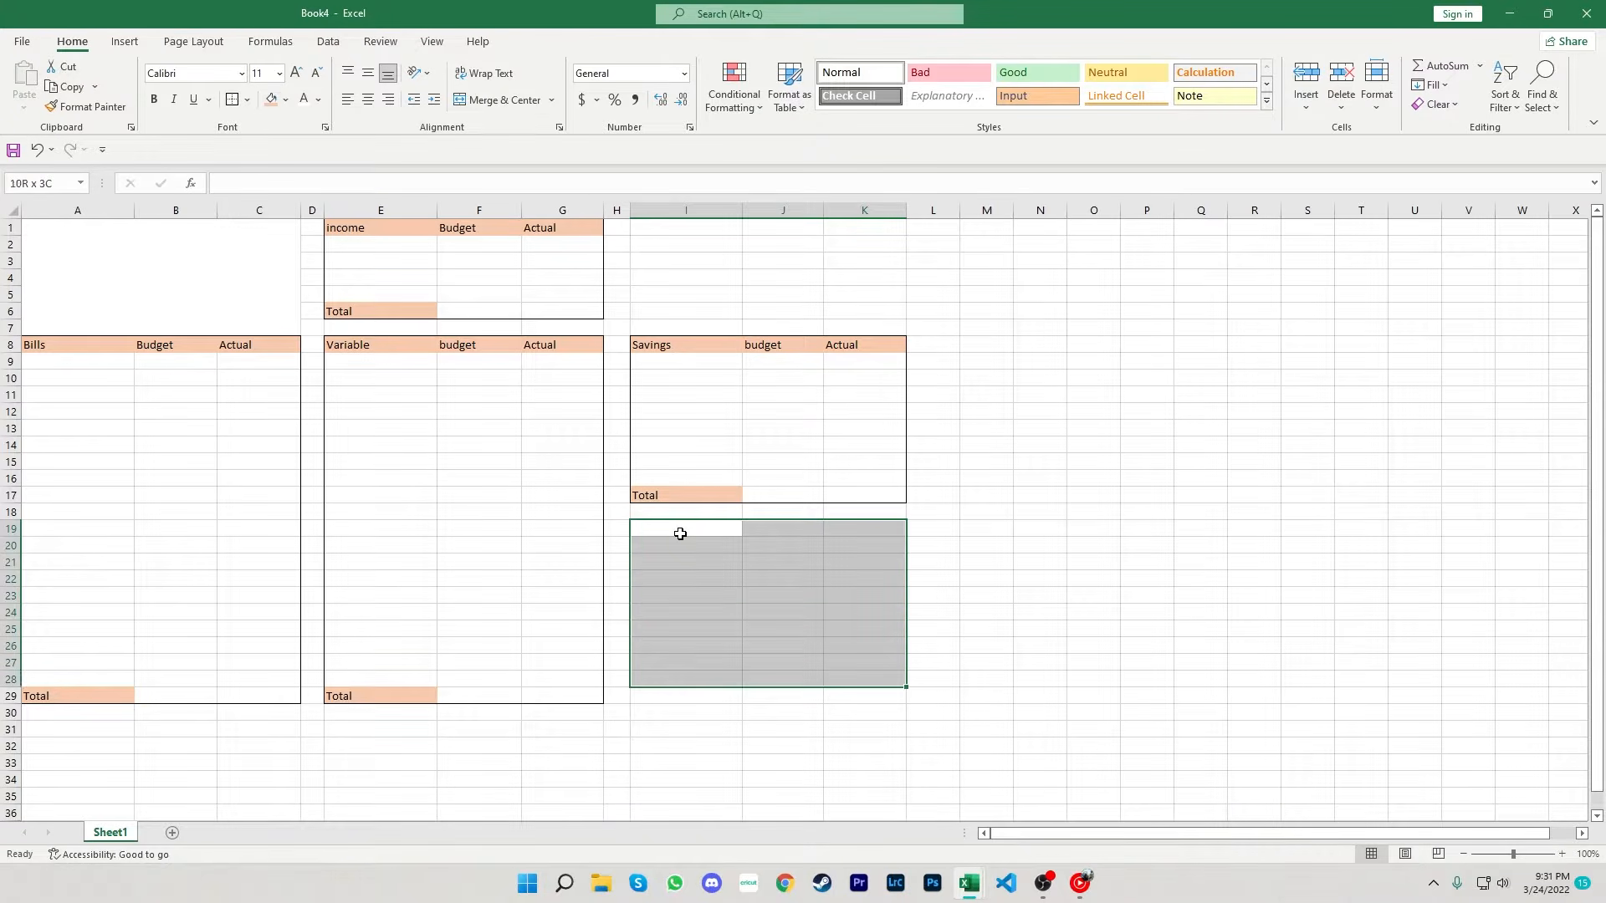
left_click(233, 100)
- Fill the header row I19:K19 with the orange fill color
left_click_drag(696, 524, 838, 535)
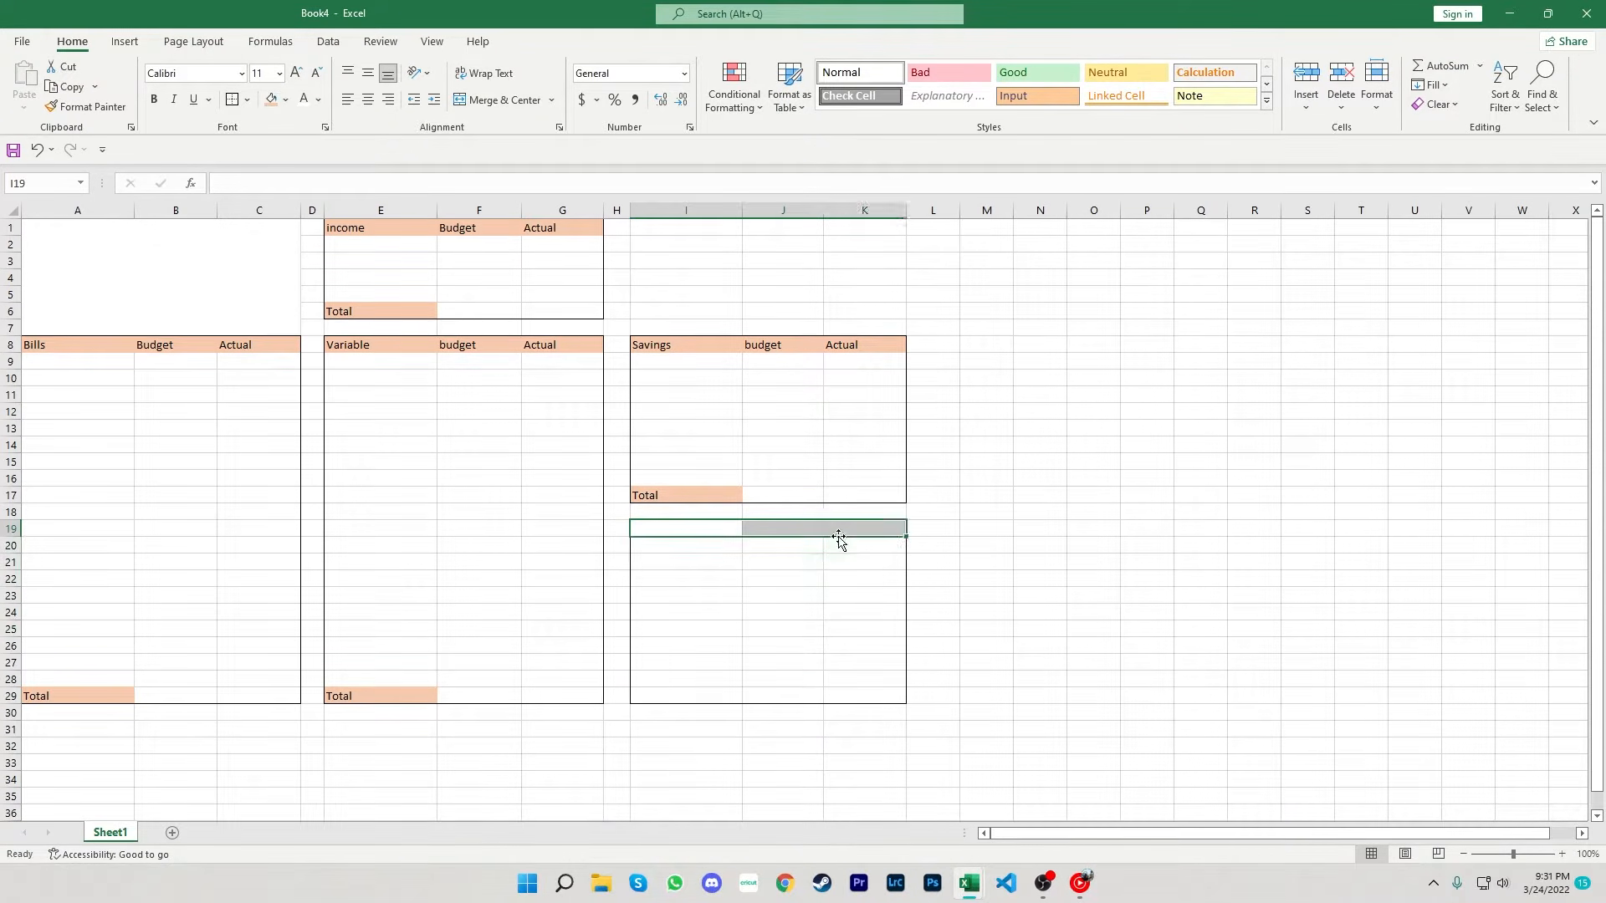
left_click(271, 100)
left_click(687, 525)
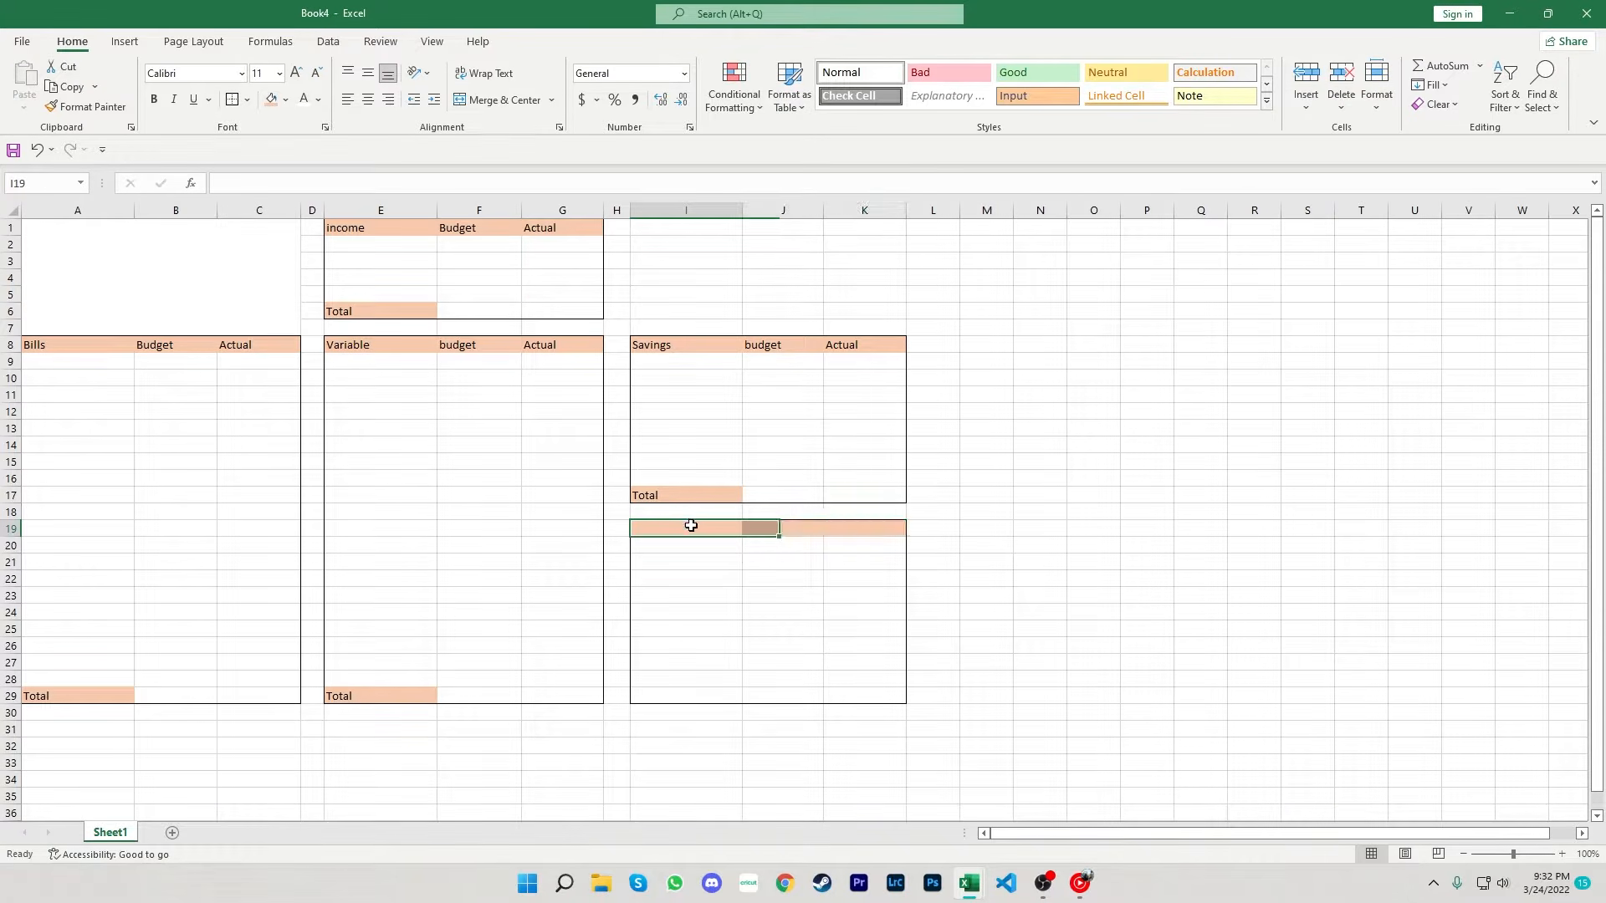
- Enter the headings Debt, Budget and Actual in cells I19 to K19
type("Debt")
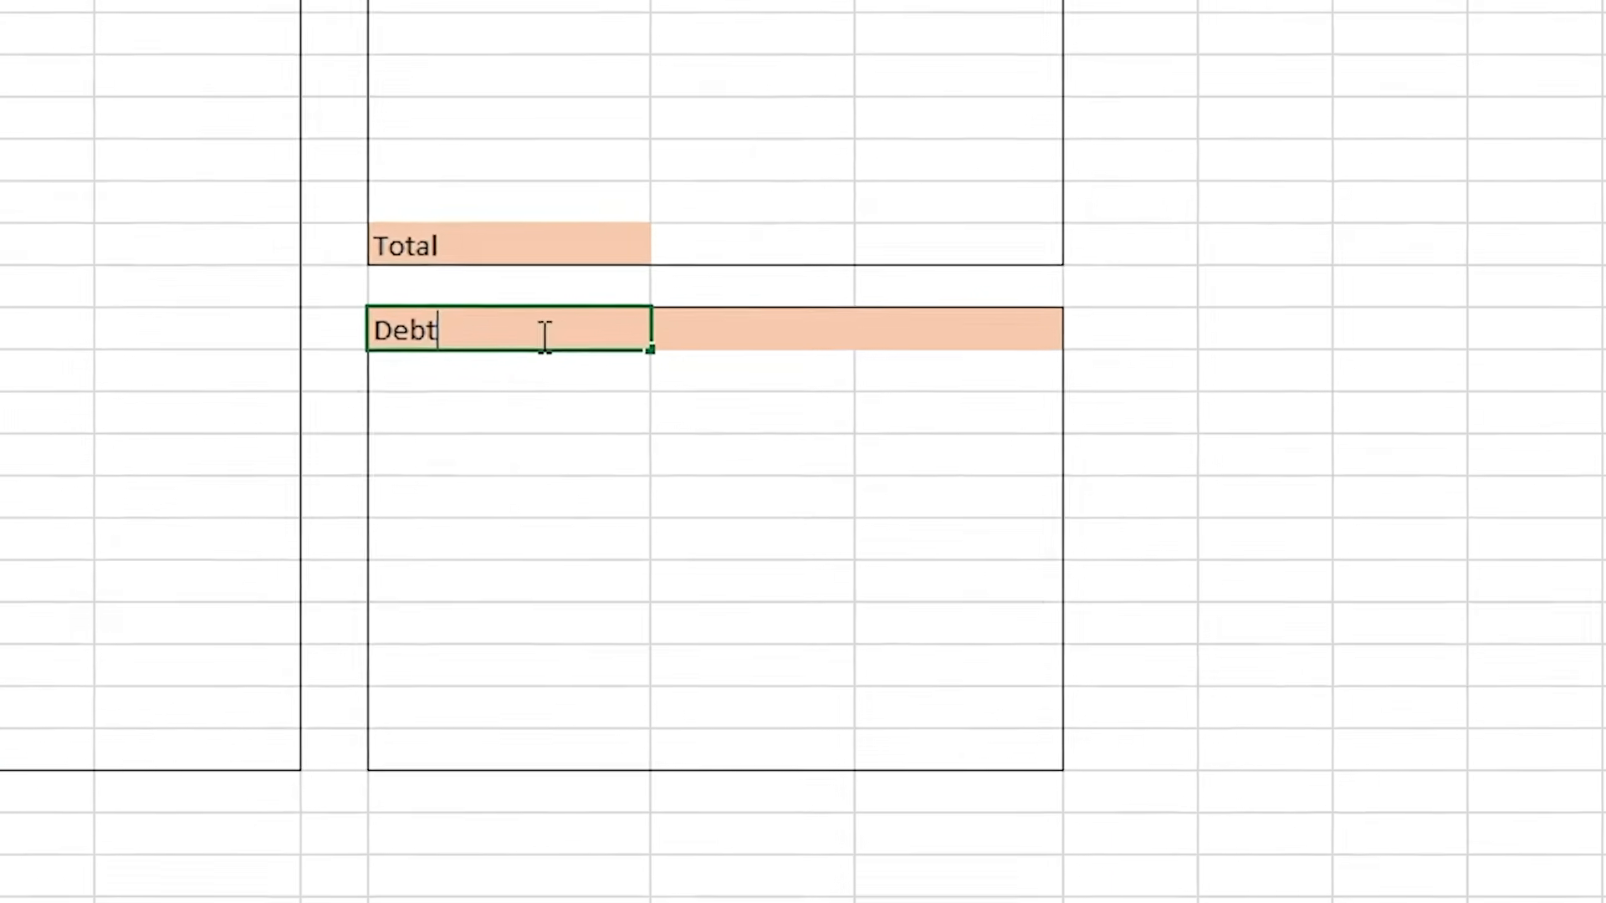
key("Tab")
type("Bud")
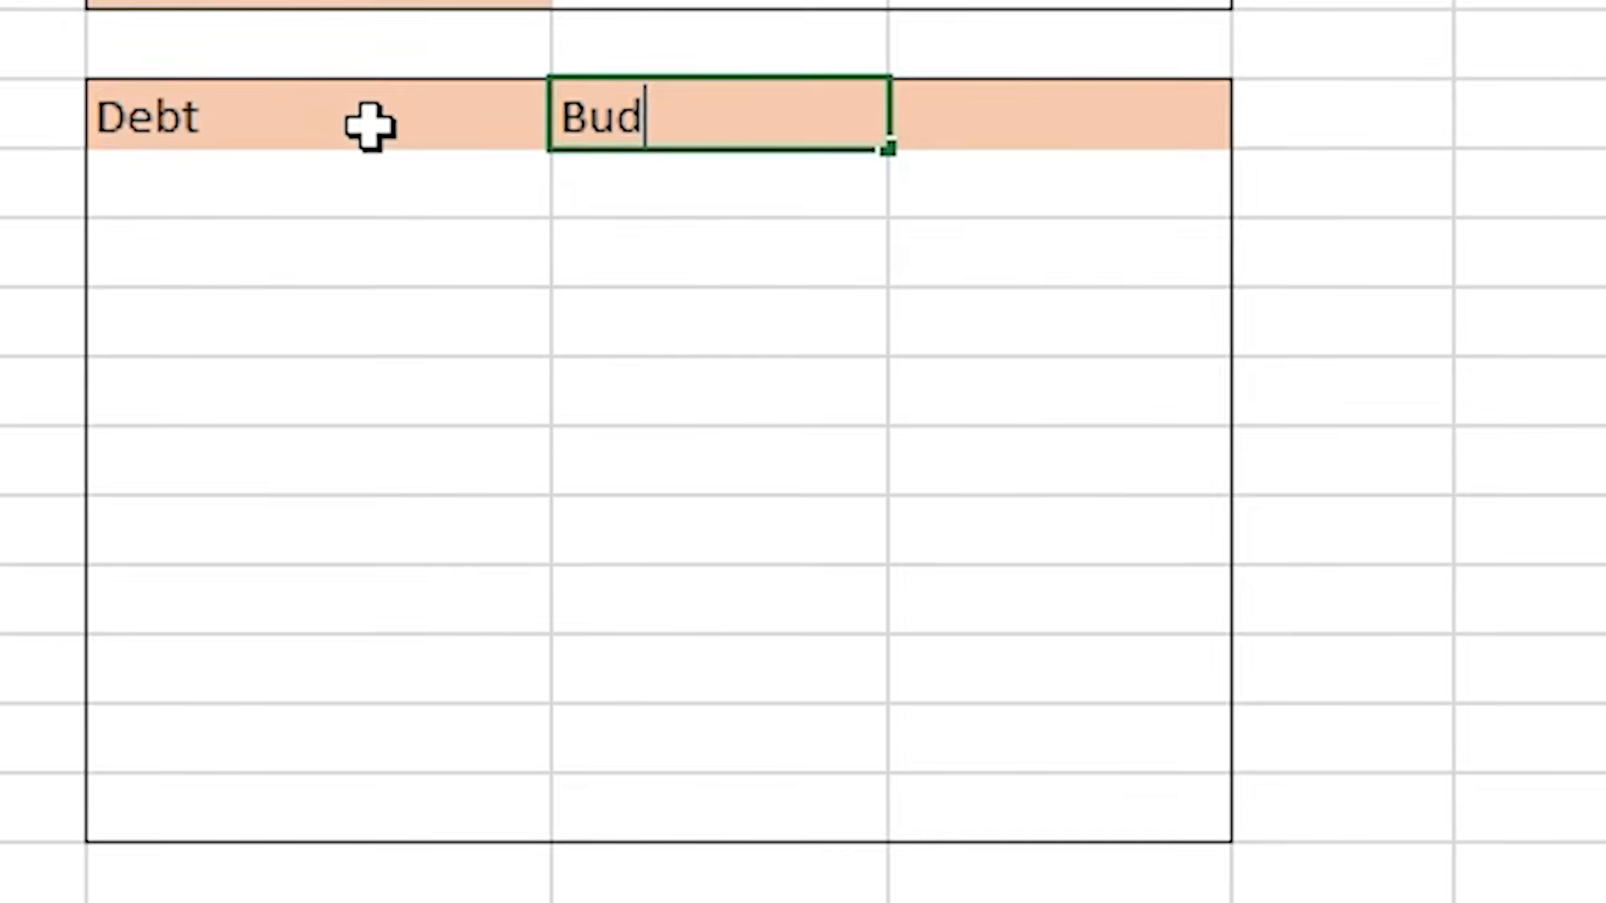
type("get")
key("Tab")
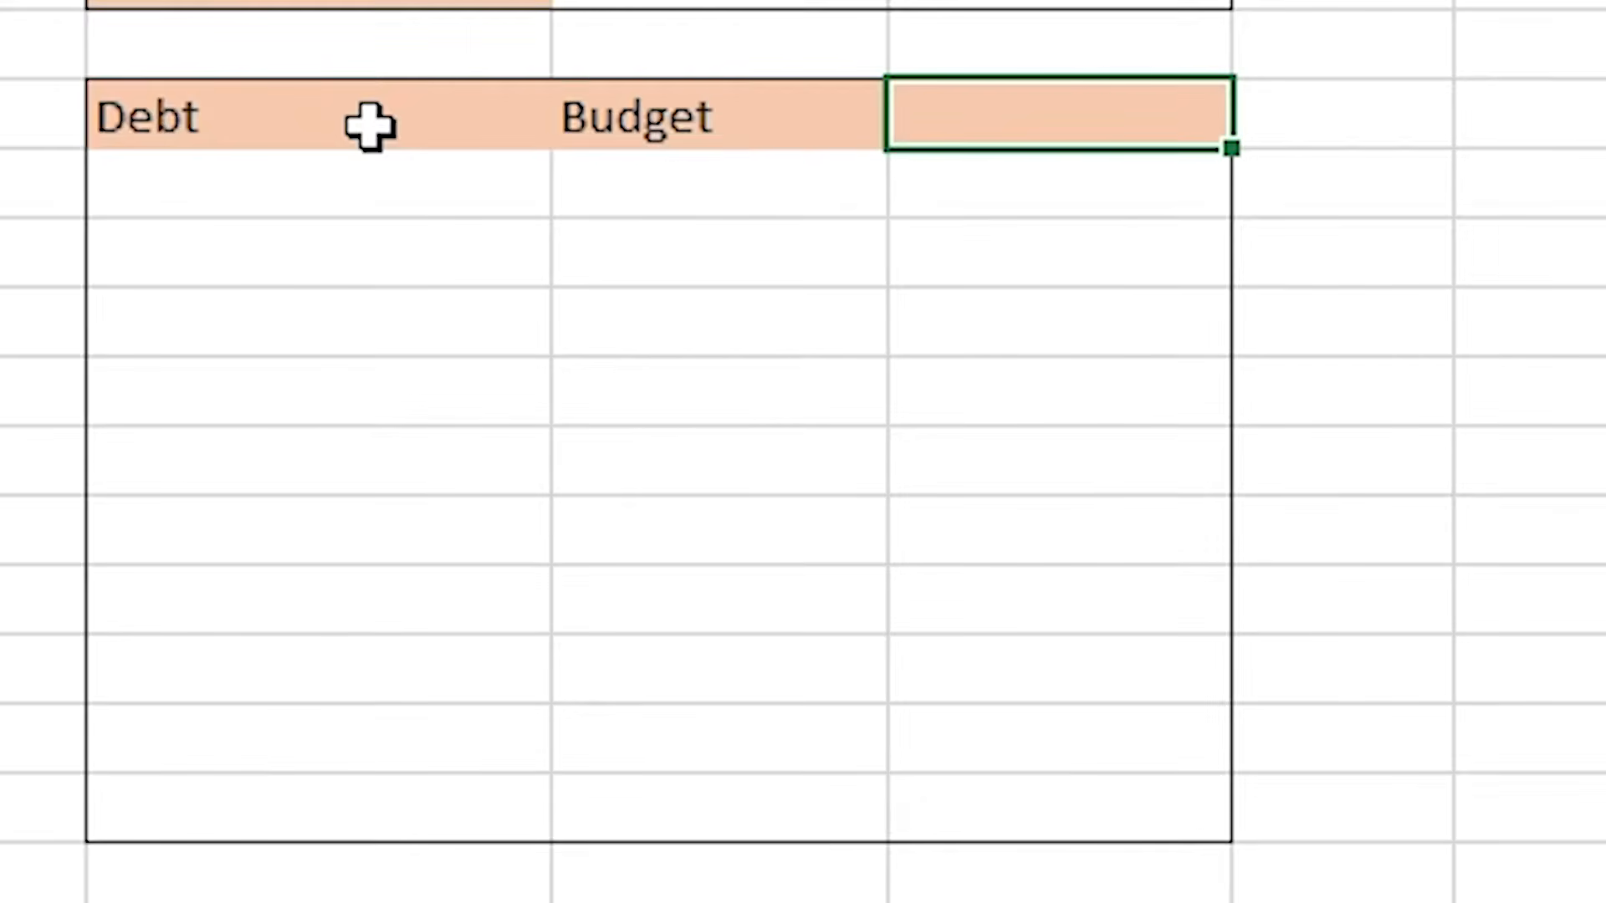
type("Actual")
key("Return")
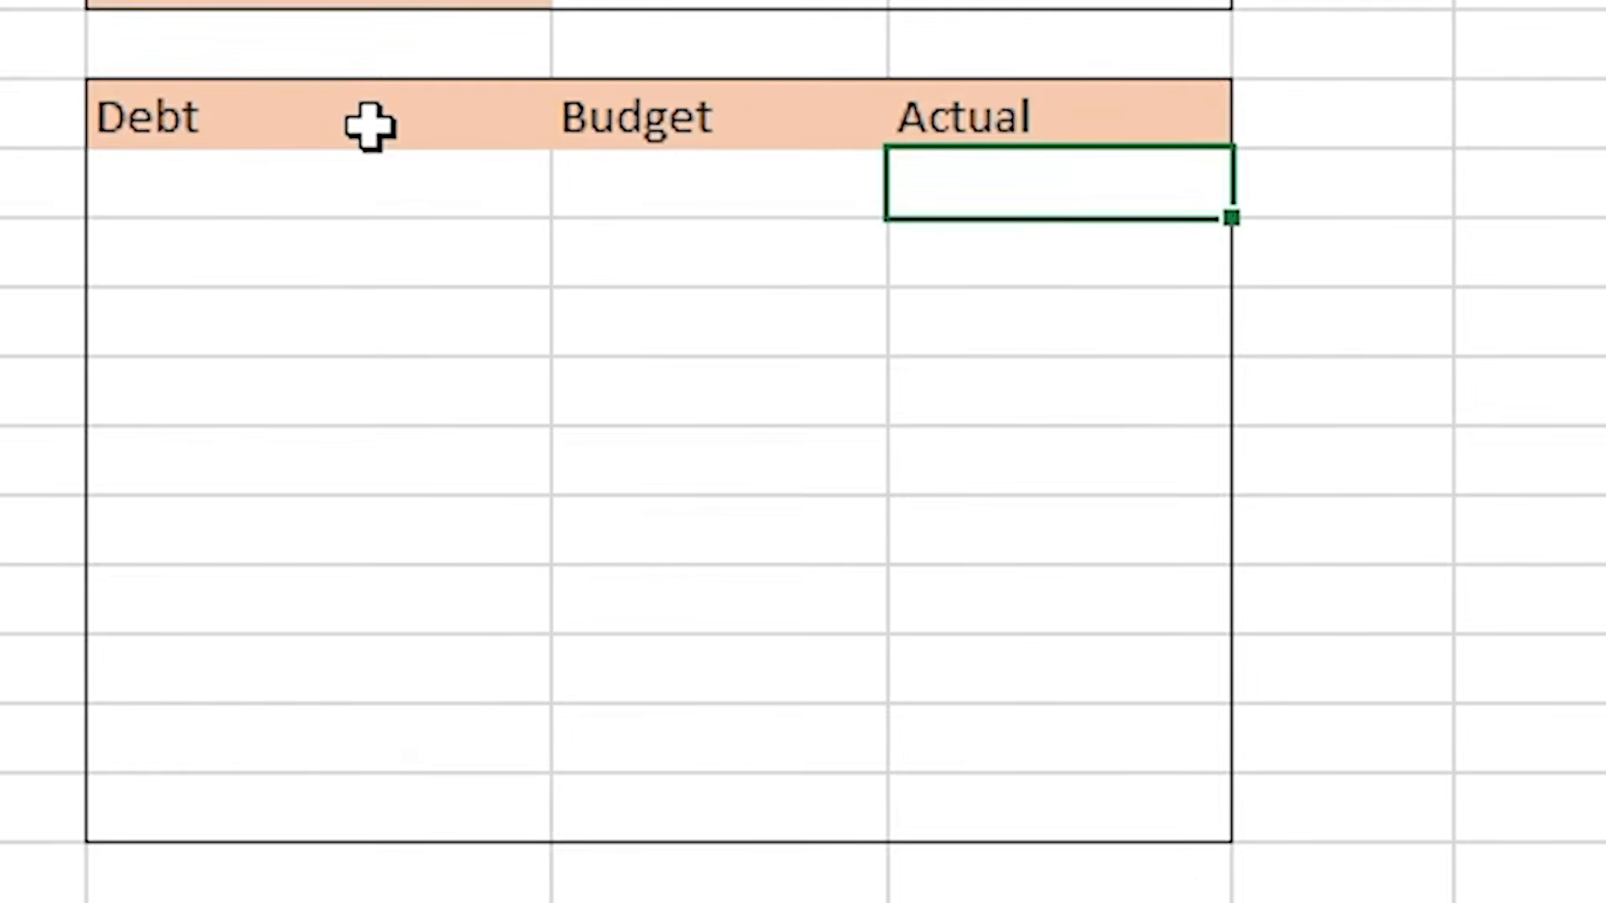
- Enter Total as the label in cell I29
key("Down")
key("Down")
key("Down")
key("Down")
key("Down")
key("Down")
key("Down")
key("Down")
key("Left")
key("Left")
key("Down")
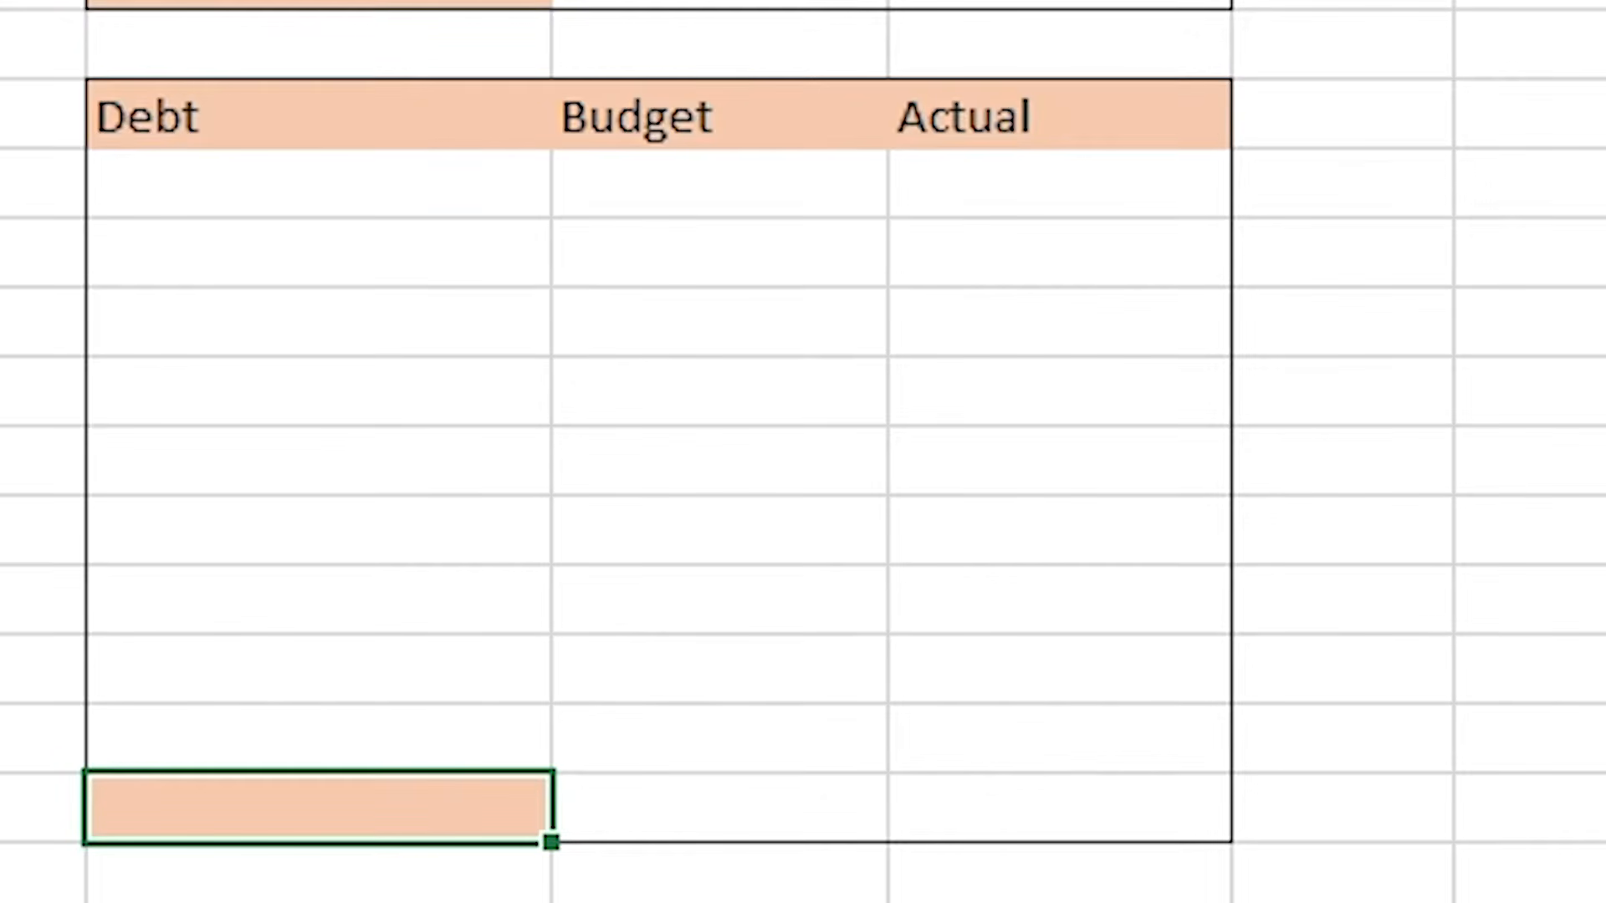
type("Total")
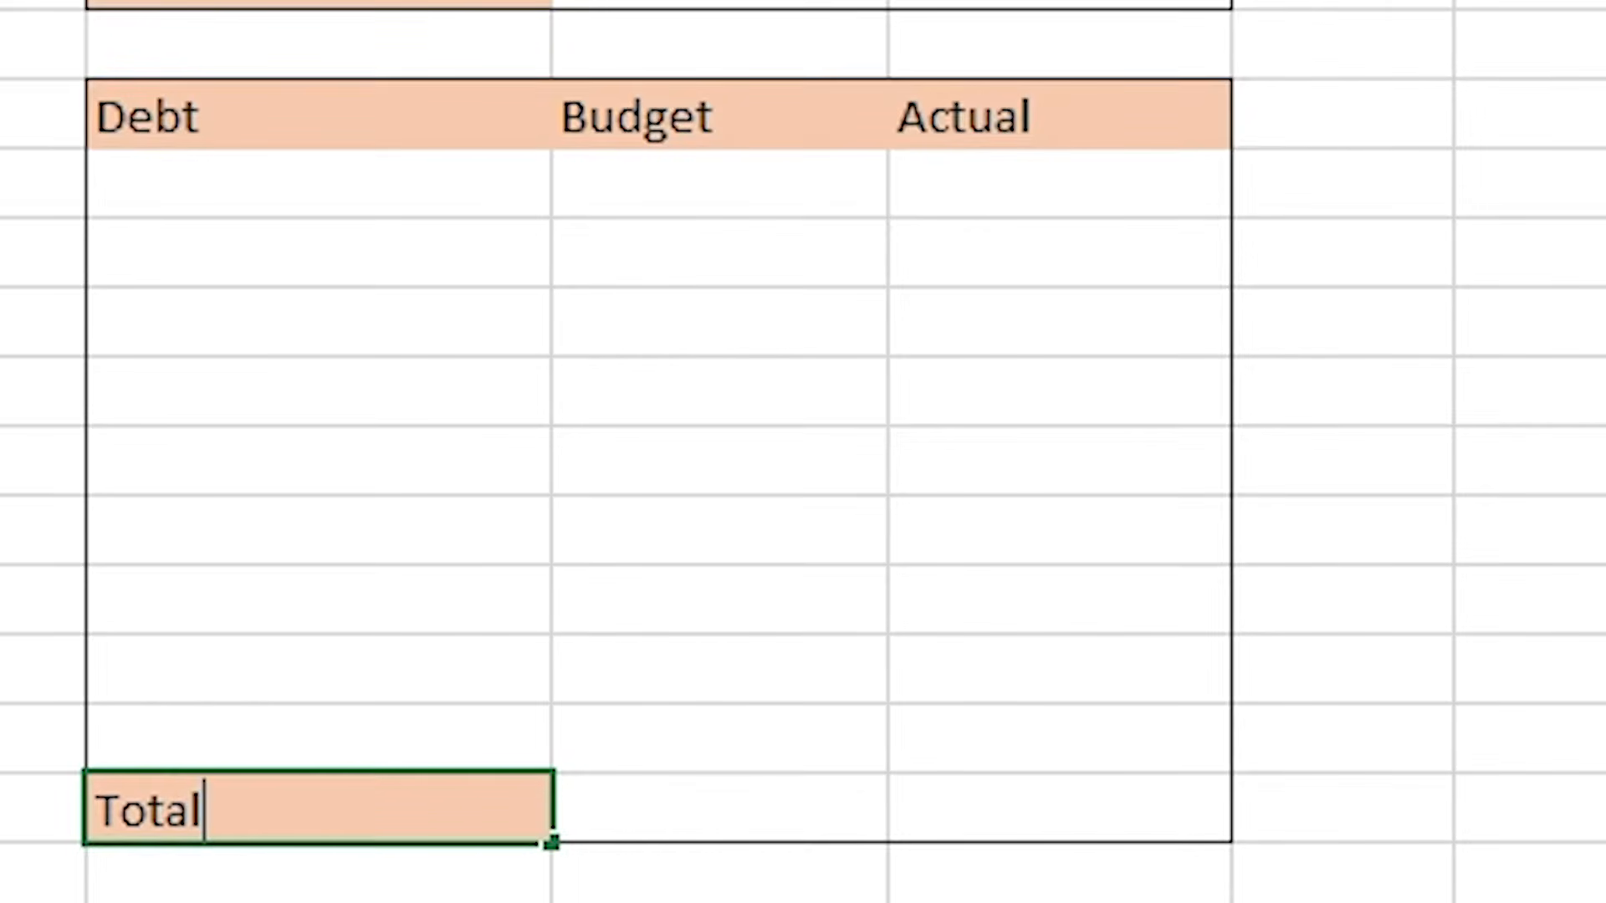
key("Tab")
key("Tab")
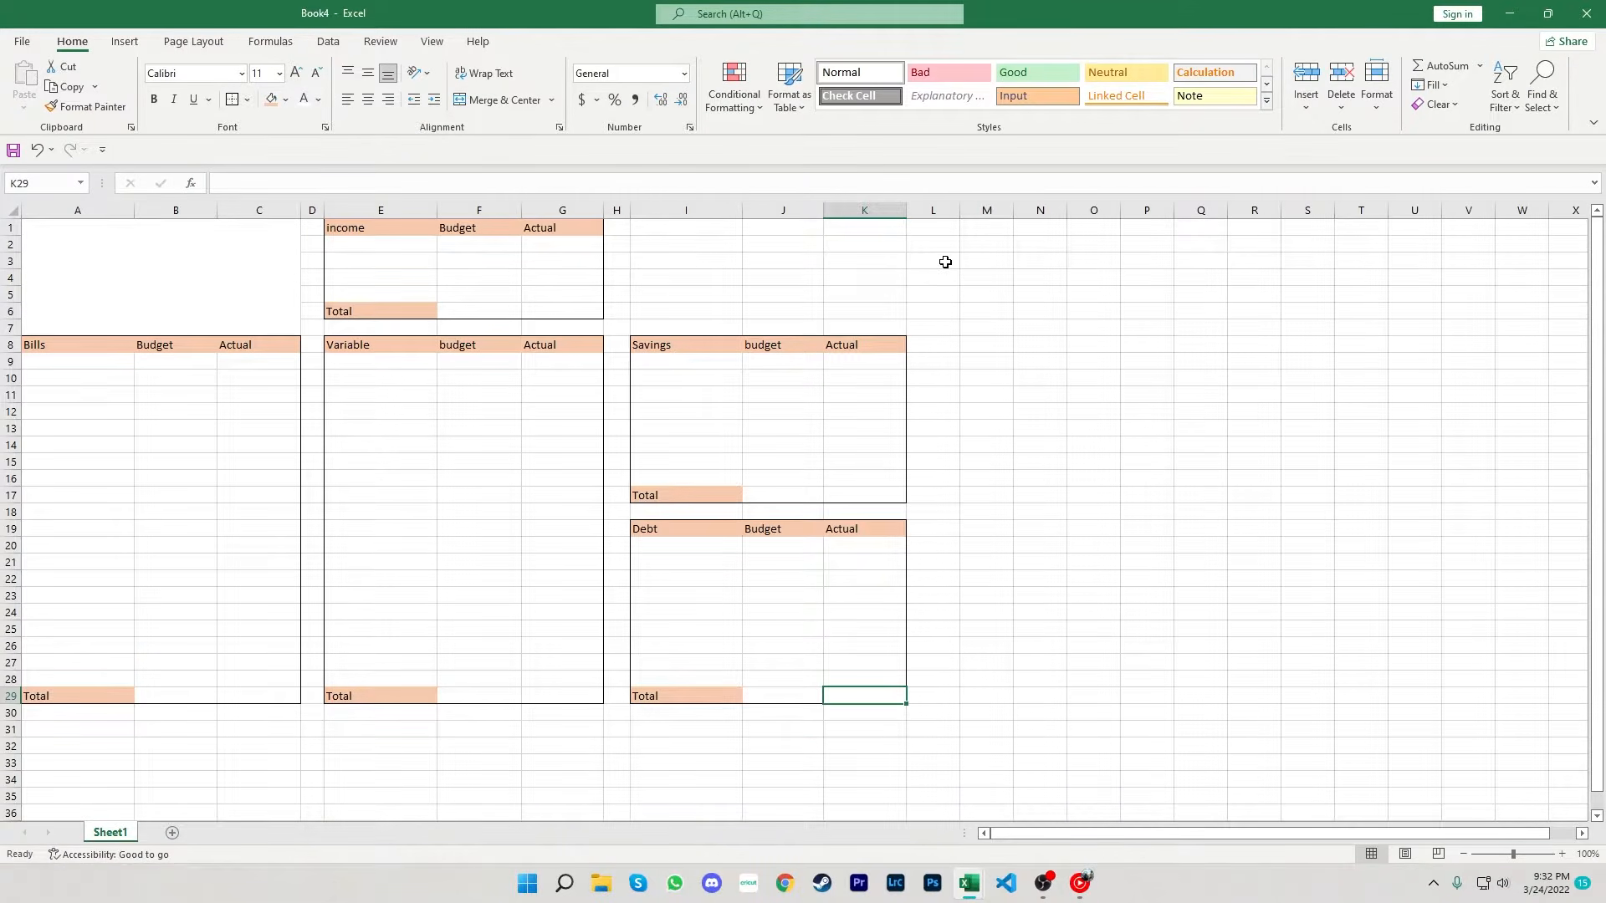
- Enter the label Available to budget in cell M2
left_click(944, 247)
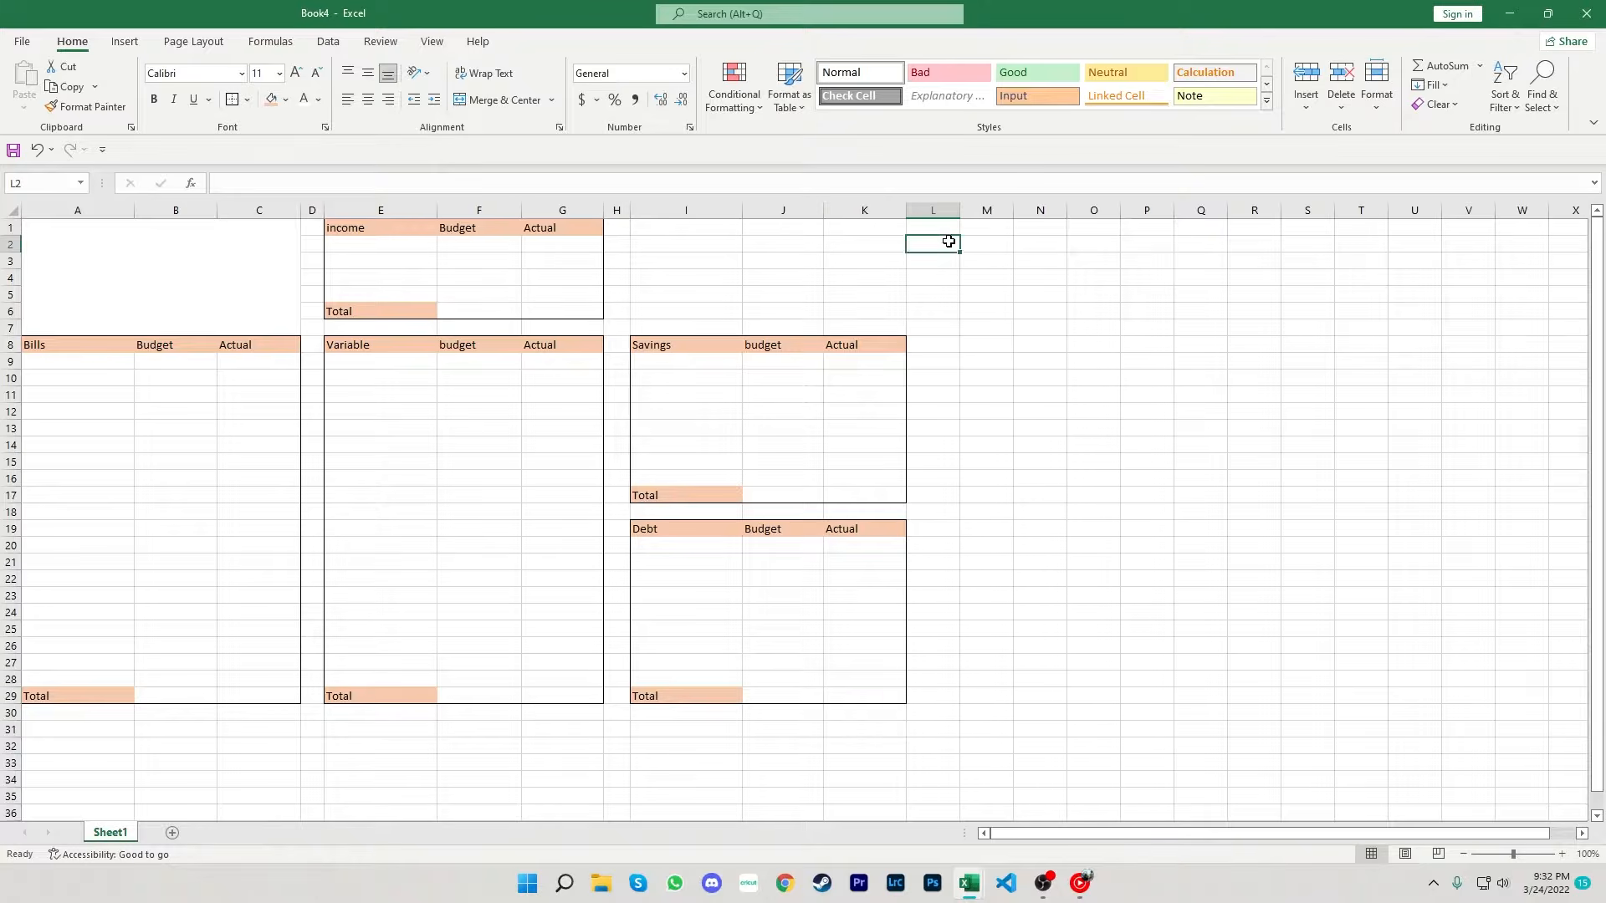
left_click(987, 246)
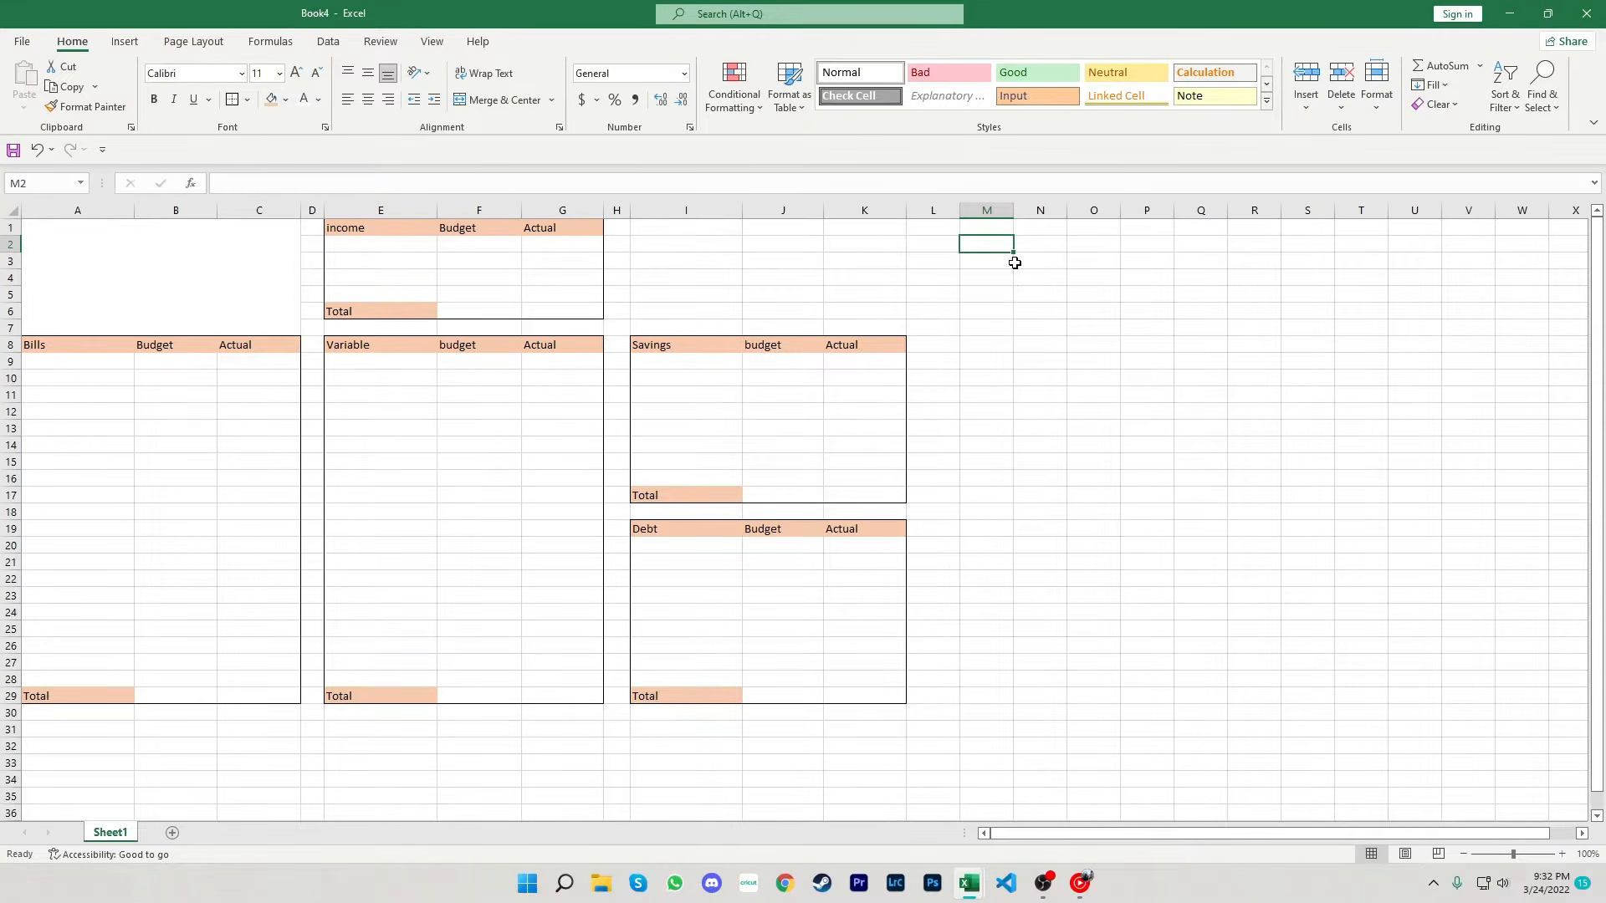
key("Down")
key("Down")
key("Down")
key("Down")
key("Down")
key("Down")
key("Down")
key("Down")
key("Down")
key("Down")
key("Down")
key("Down")
key("Up")
key("Up")
key("Up")
key("Up")
key("Up")
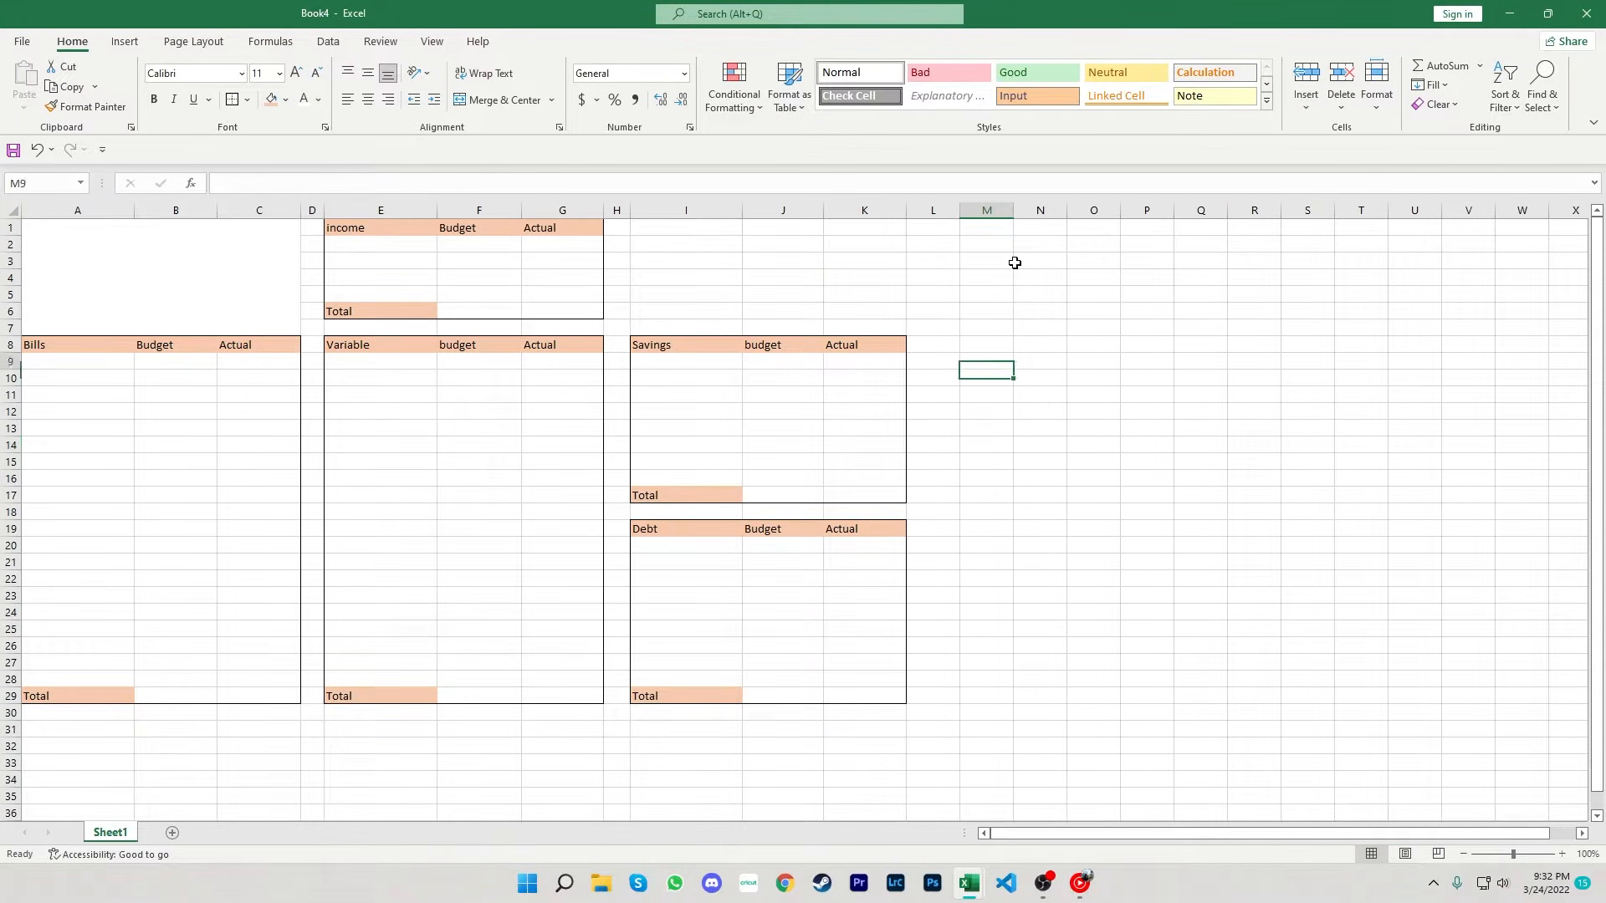
key("Up")
key("Up")
key("Up")
key("Up")
key("Up")
key("Up")
key("Up")
type("Ava")
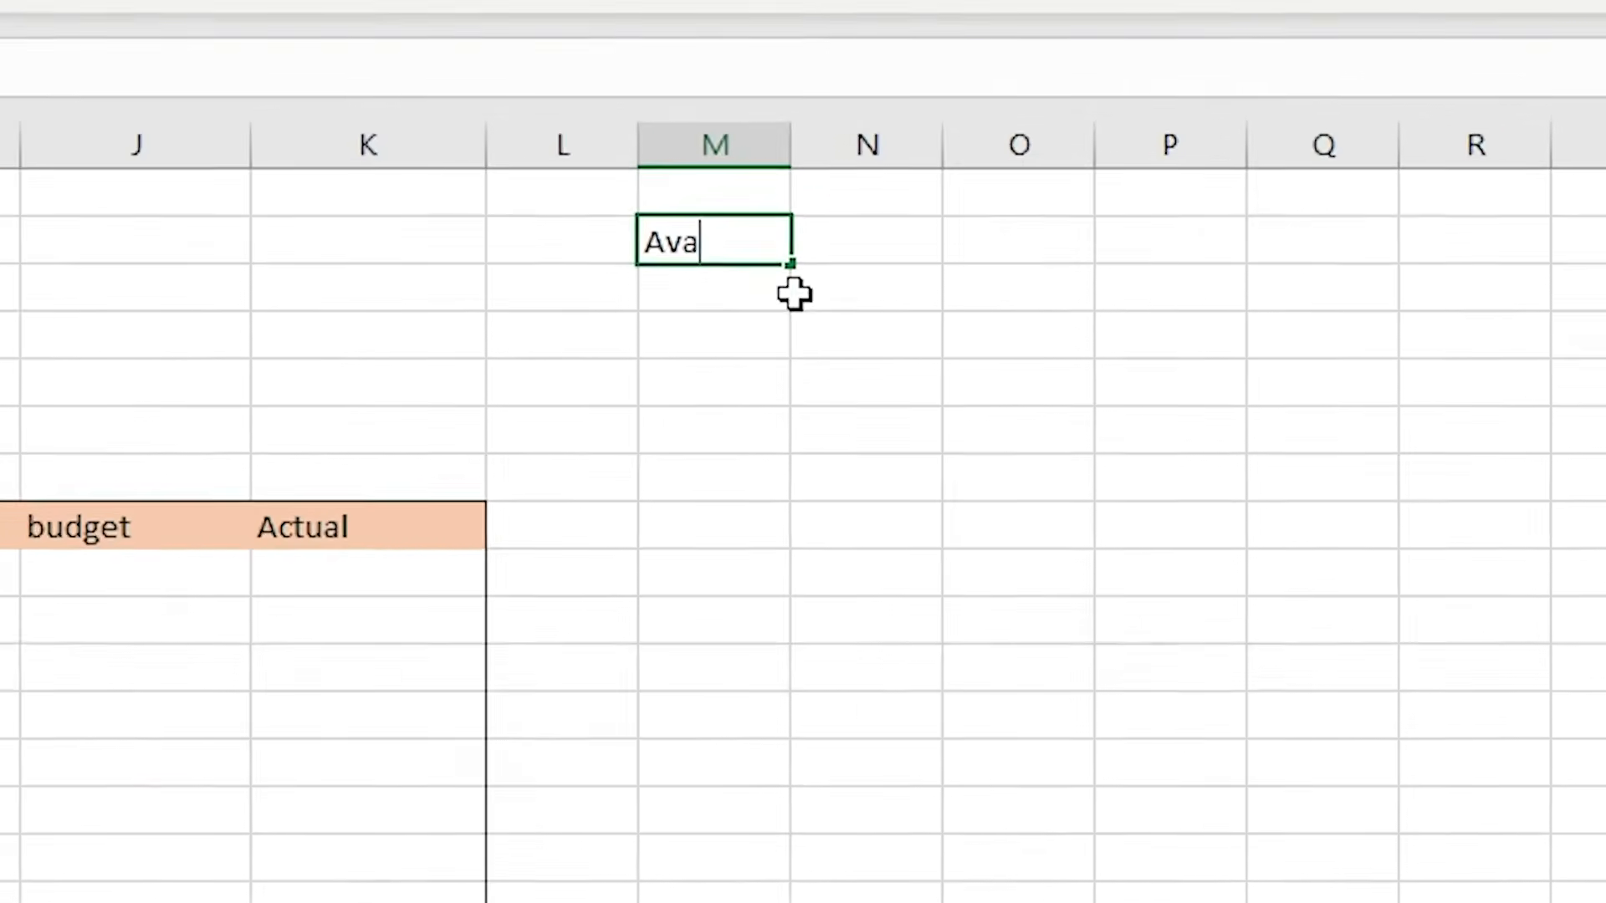
type("ilable ")
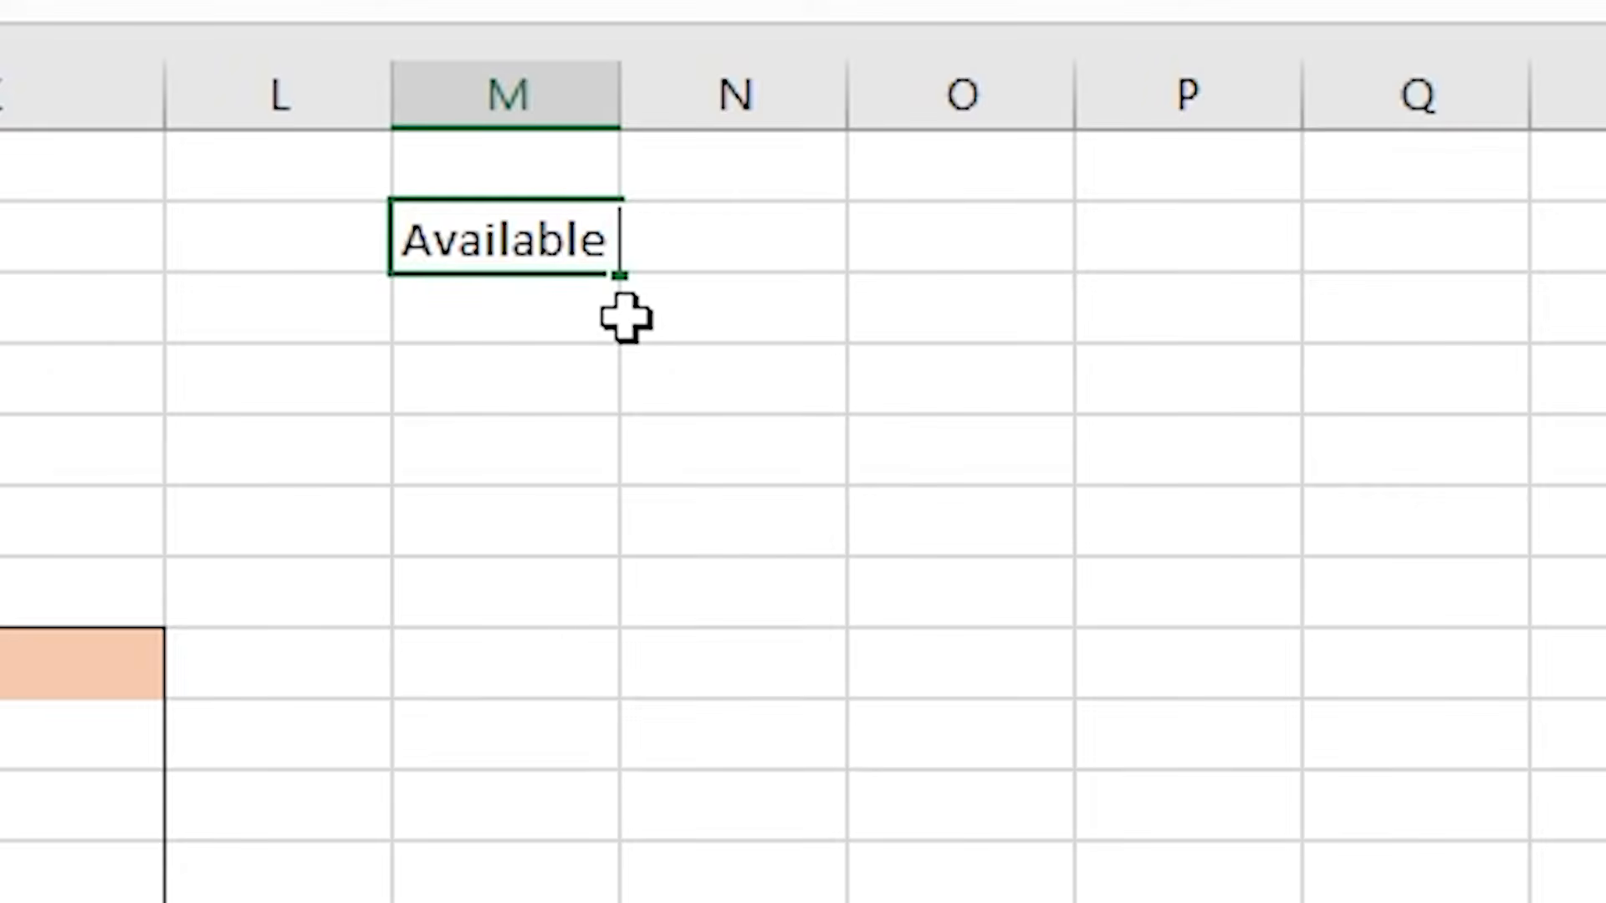
type("to budge")
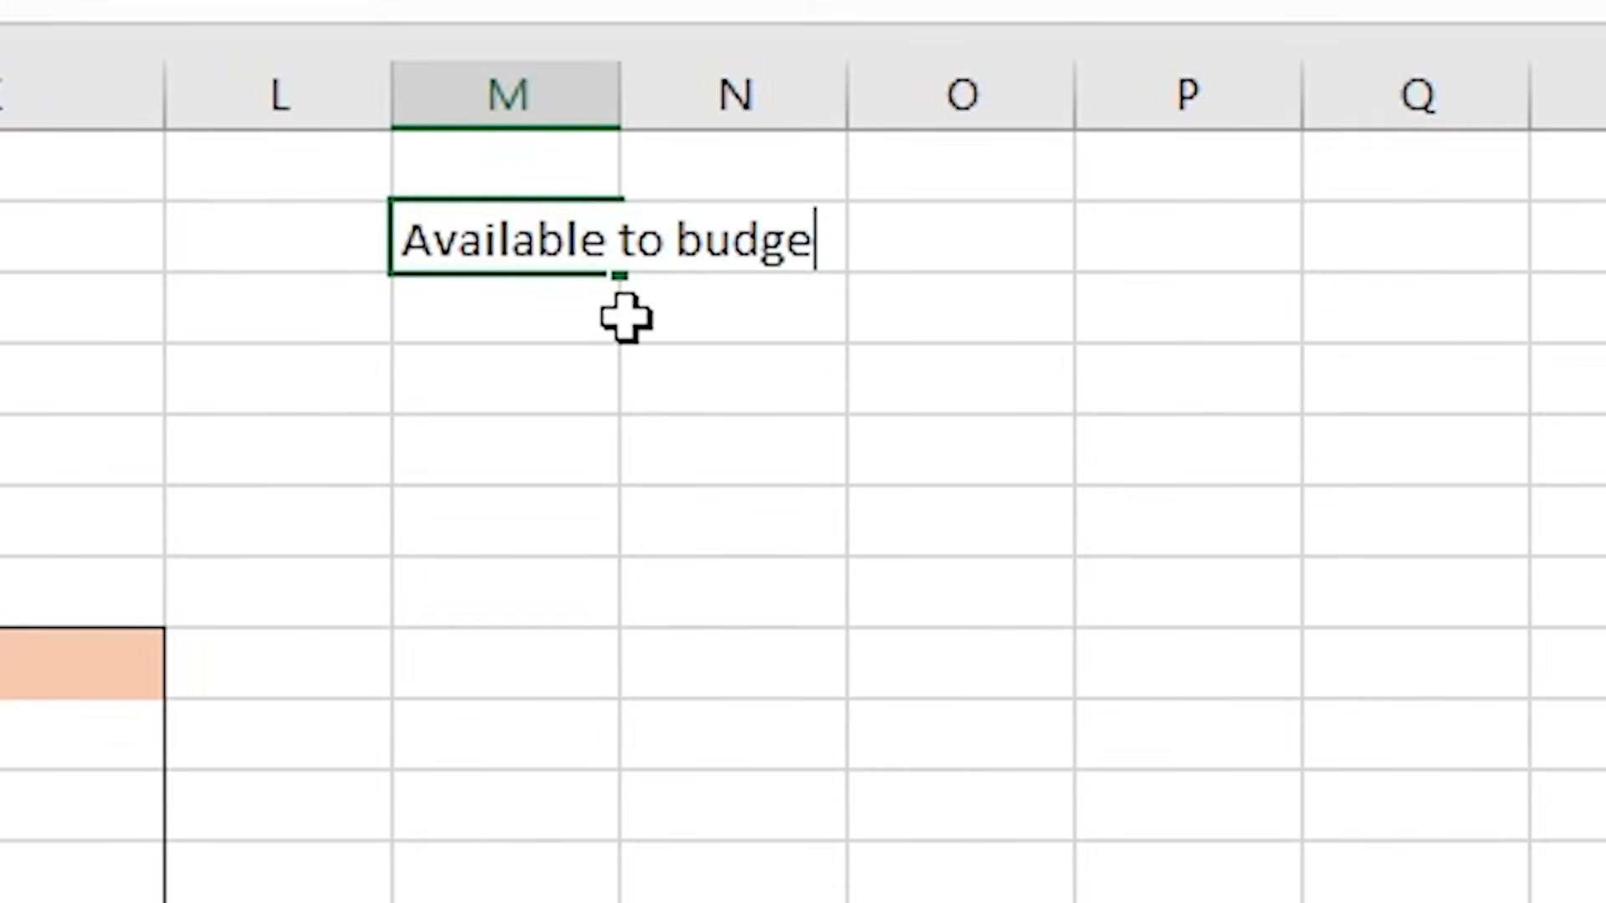
type("t")
key("Return")
- Enter the label Available to spend in cell M3
key("Left")
key("Right")
type("A")
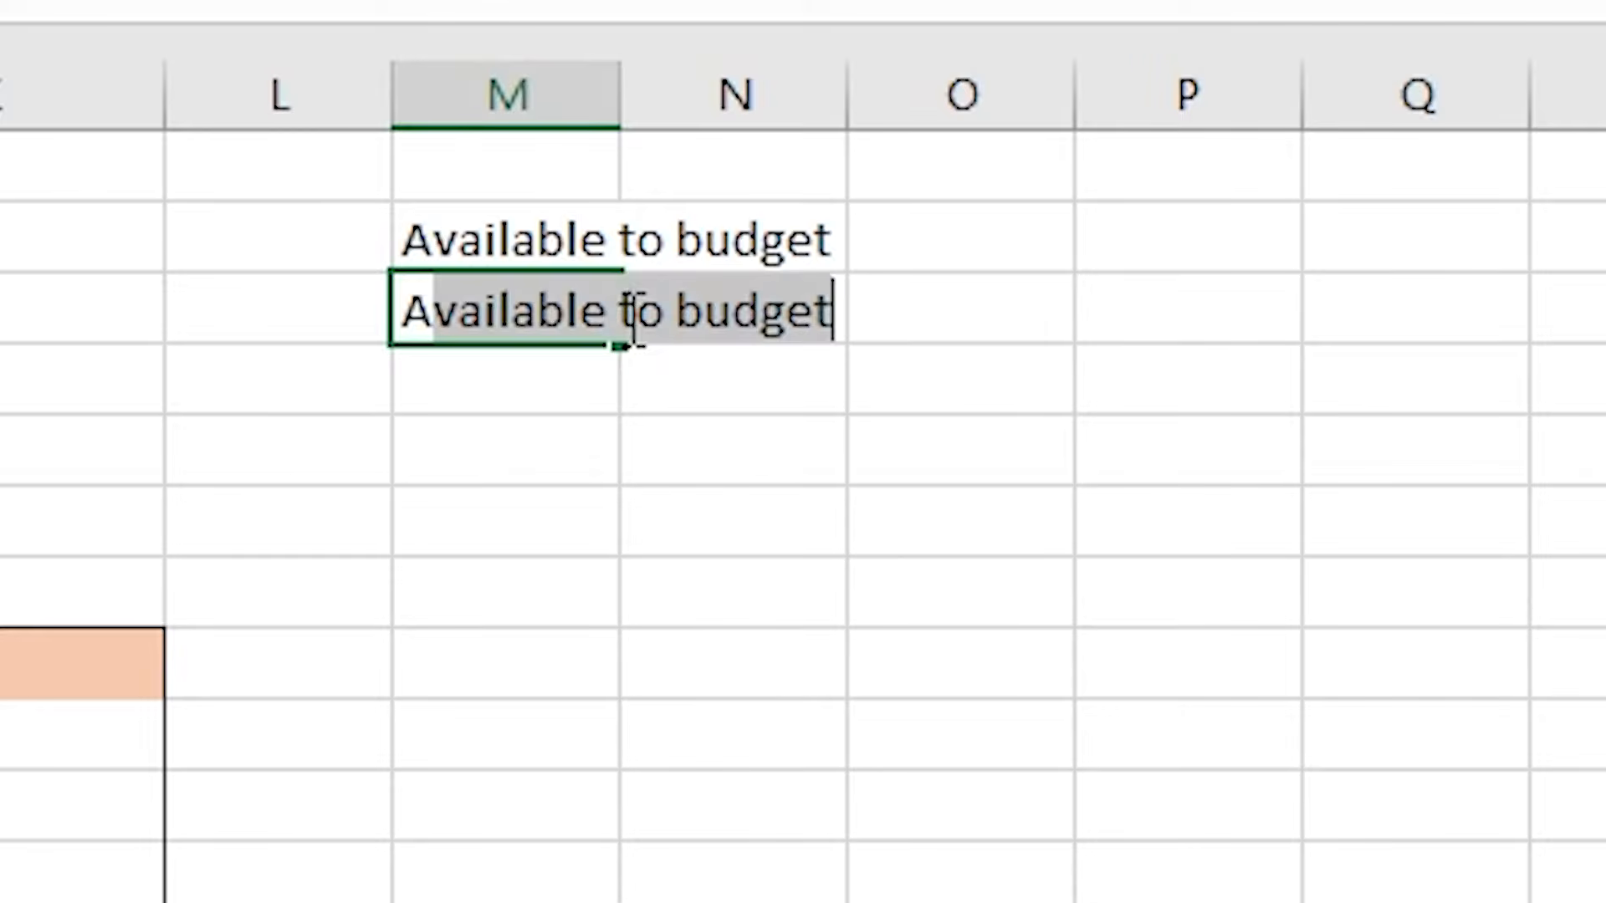
type("vailable to")
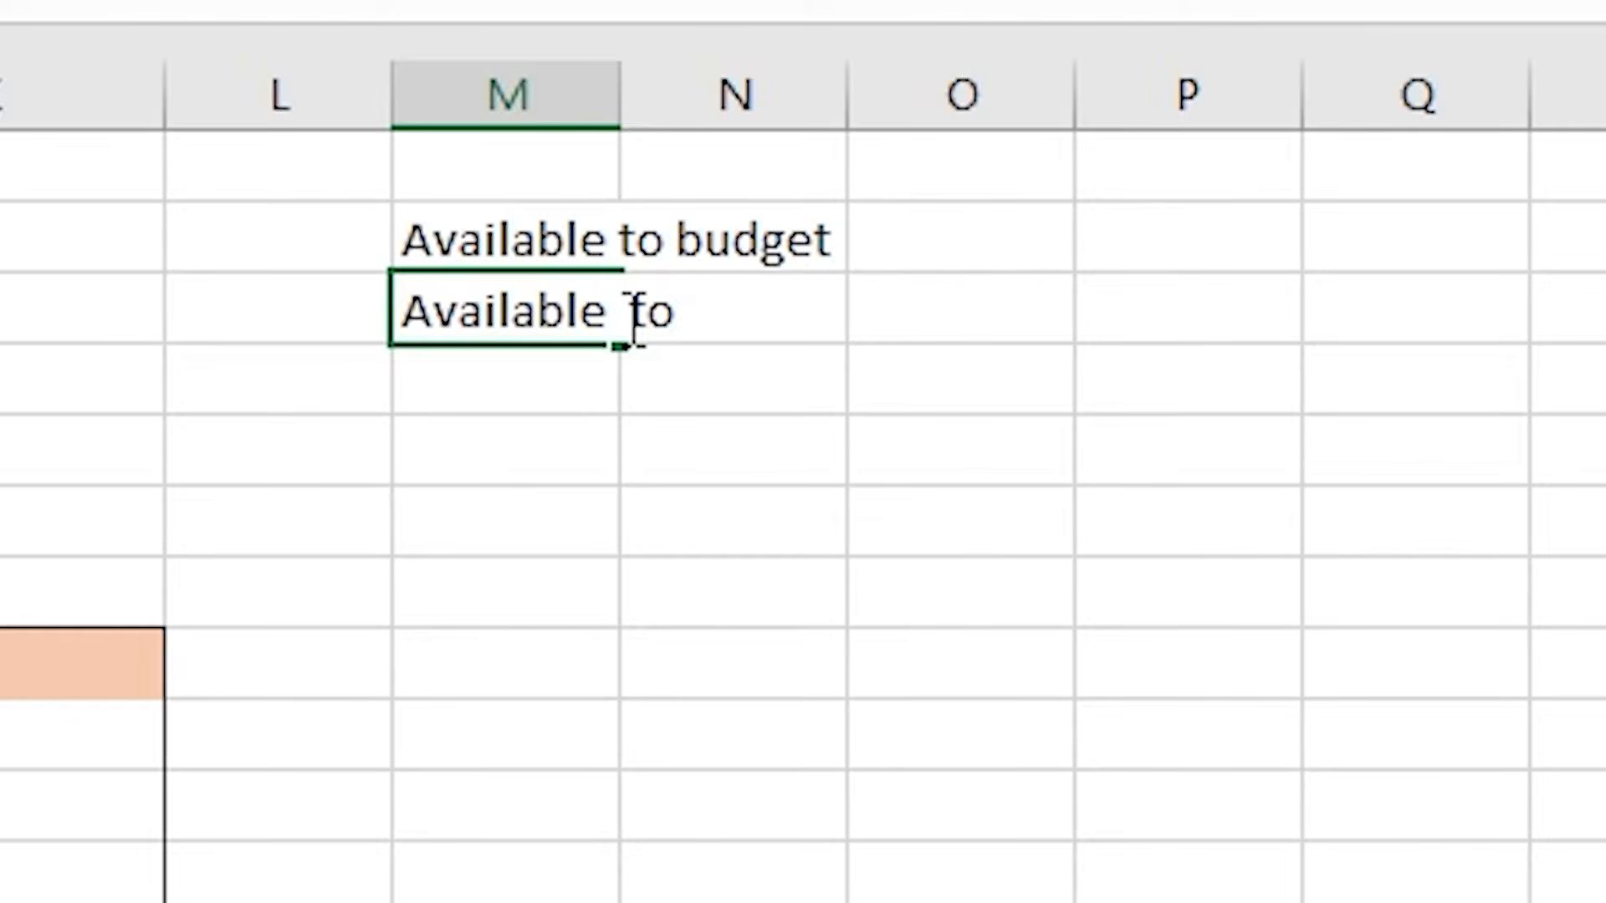
type(" spend")
key("Return")
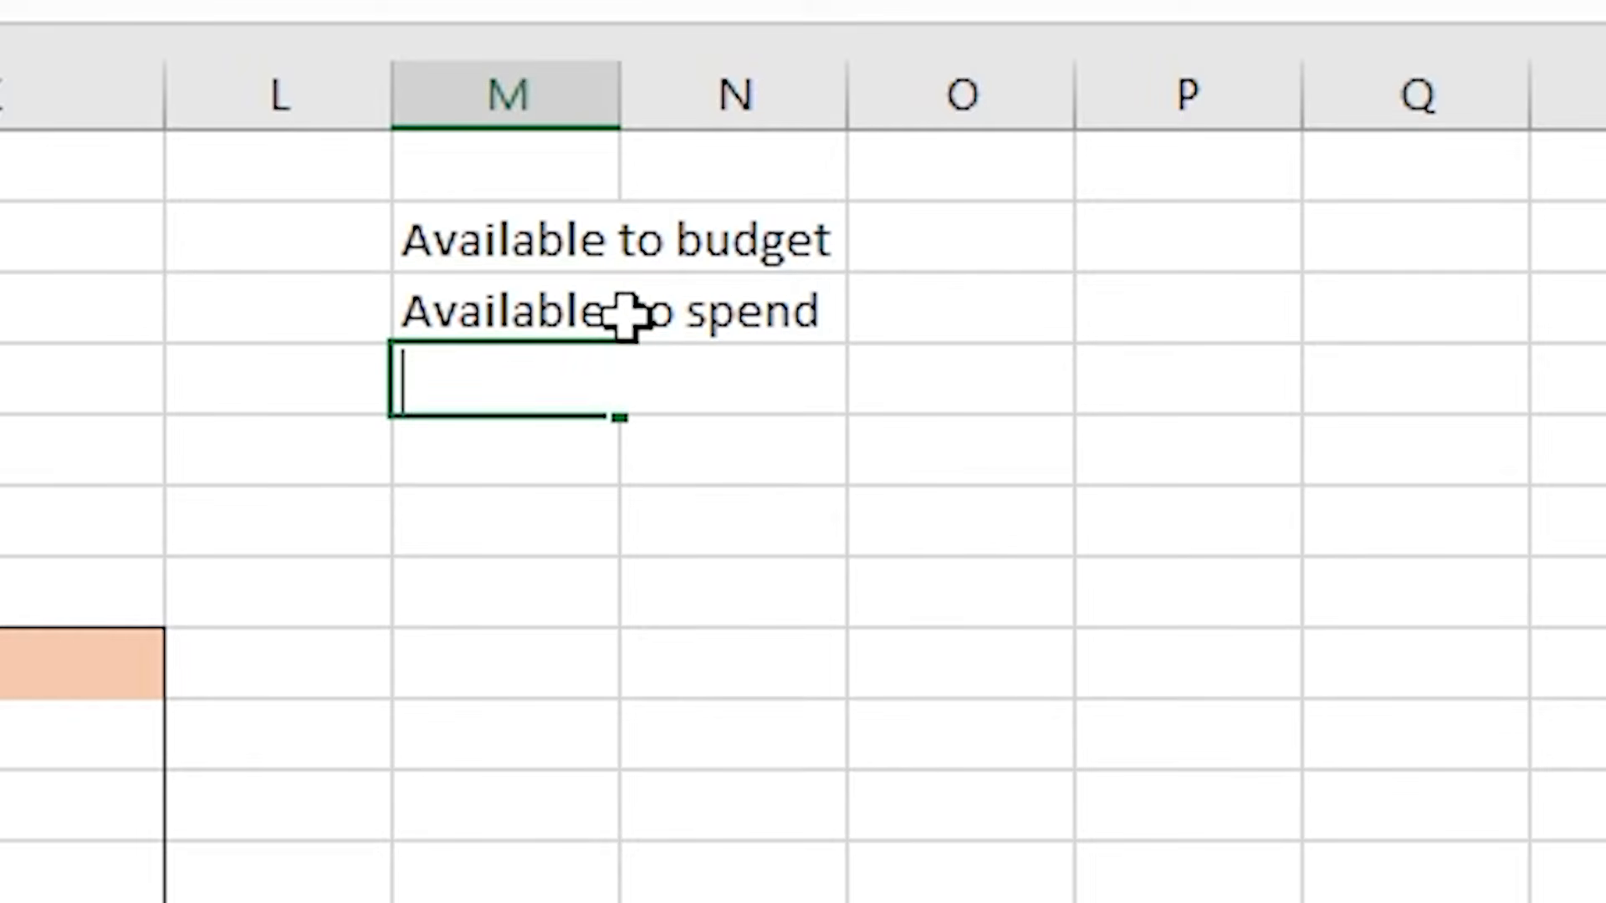
- Enter the label Left to spend in cell M4
type("Left to")
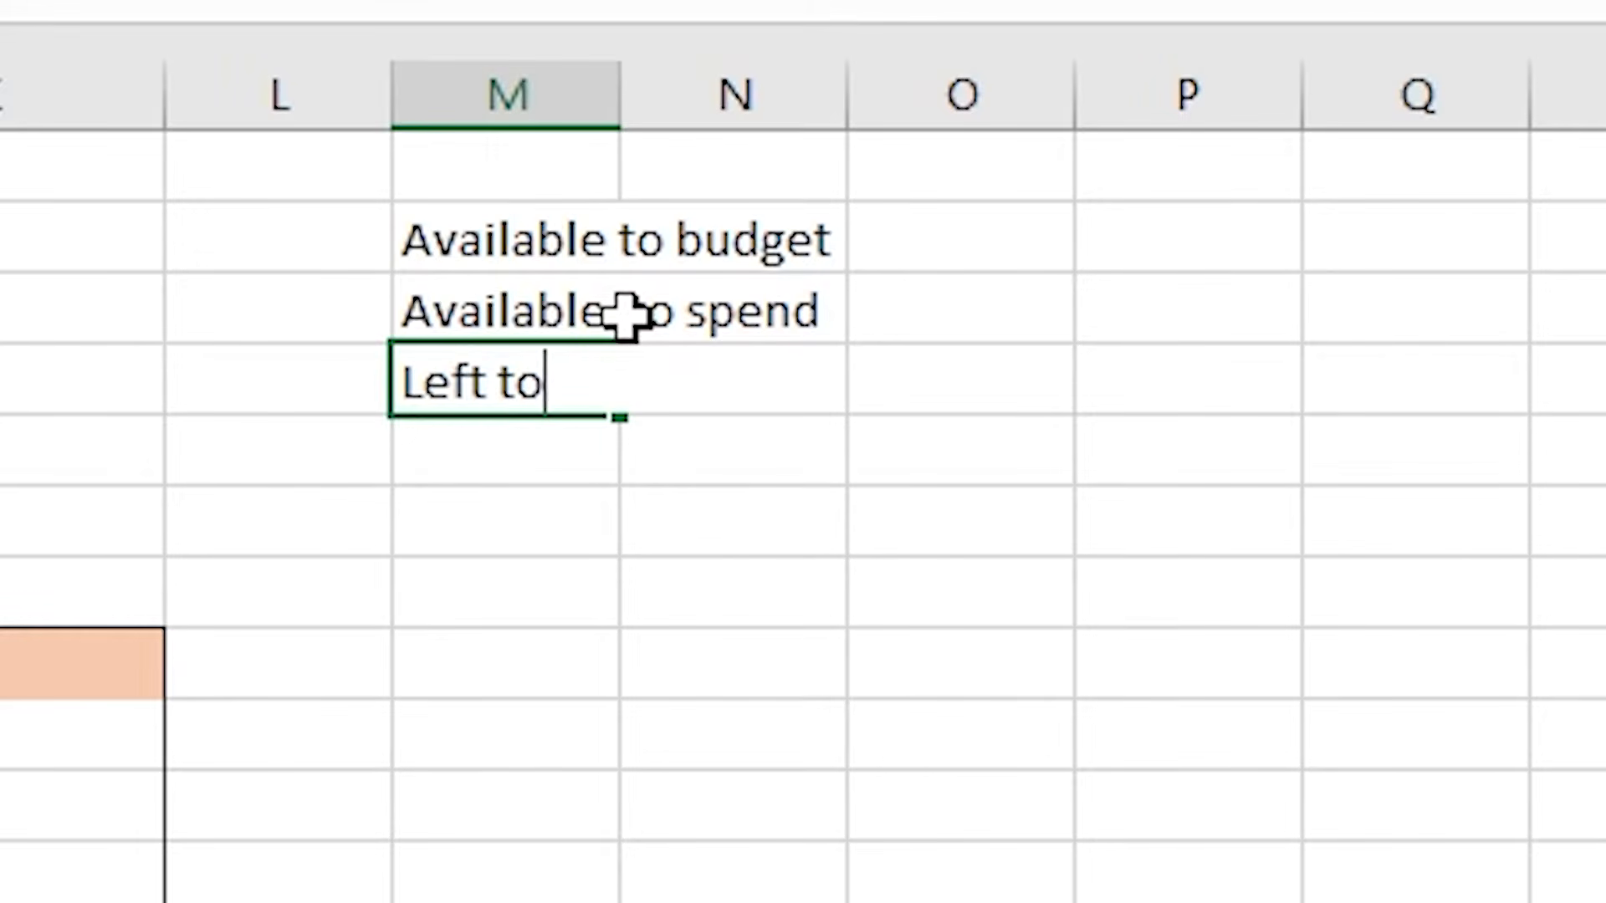
type(" spend")
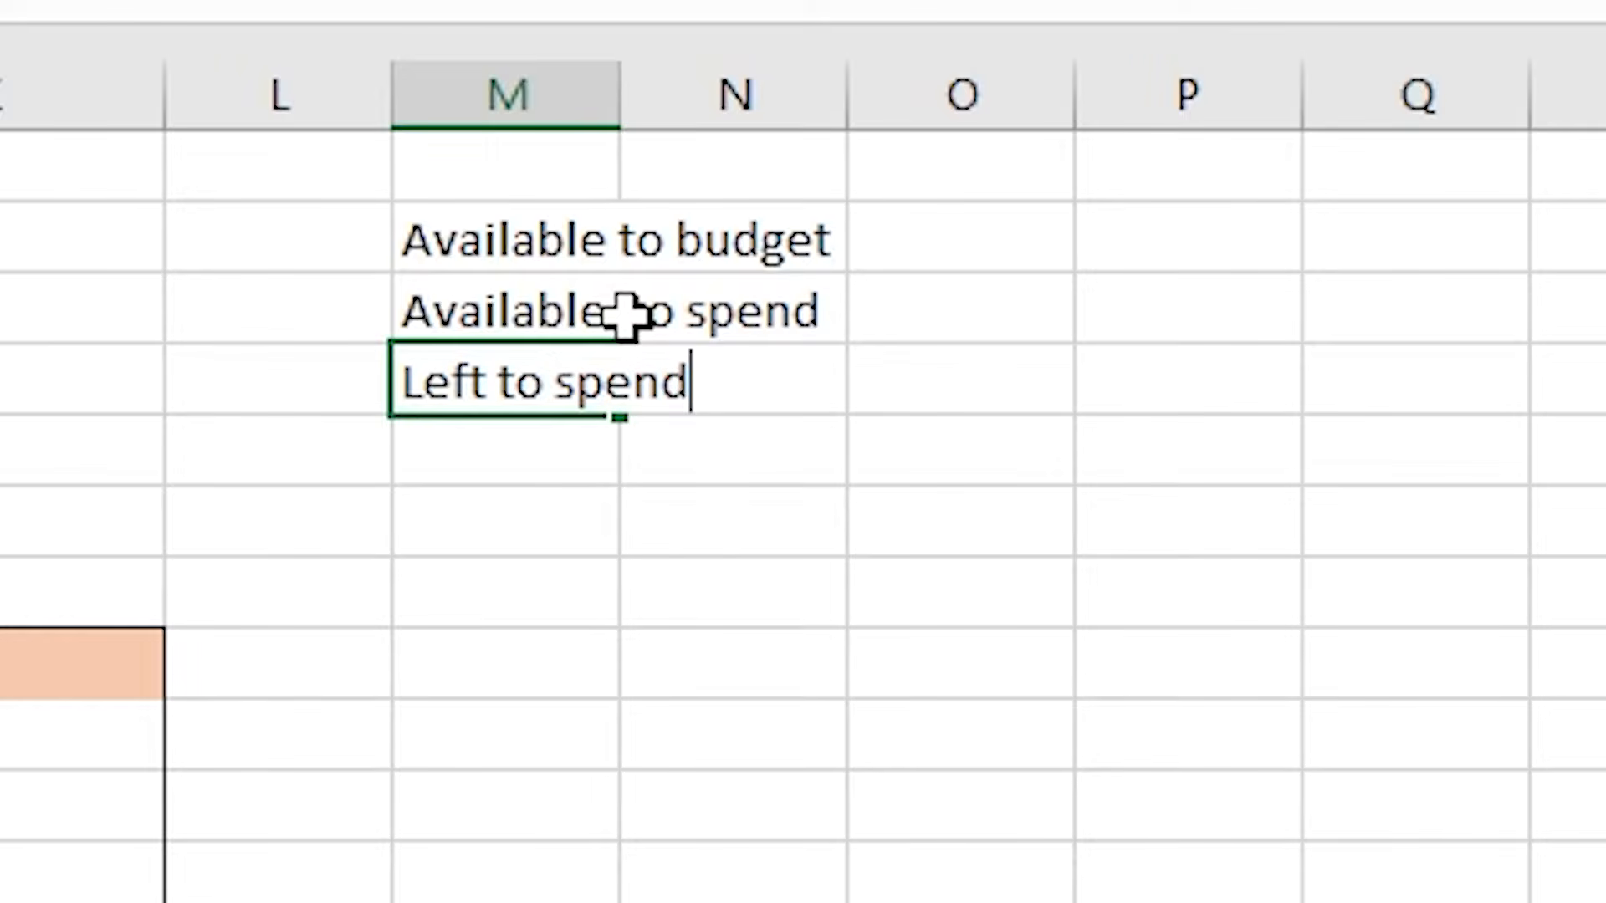
key("Return")
- Widen column M so the summary labels fit
left_click_drag(620, 98, 785, 98)
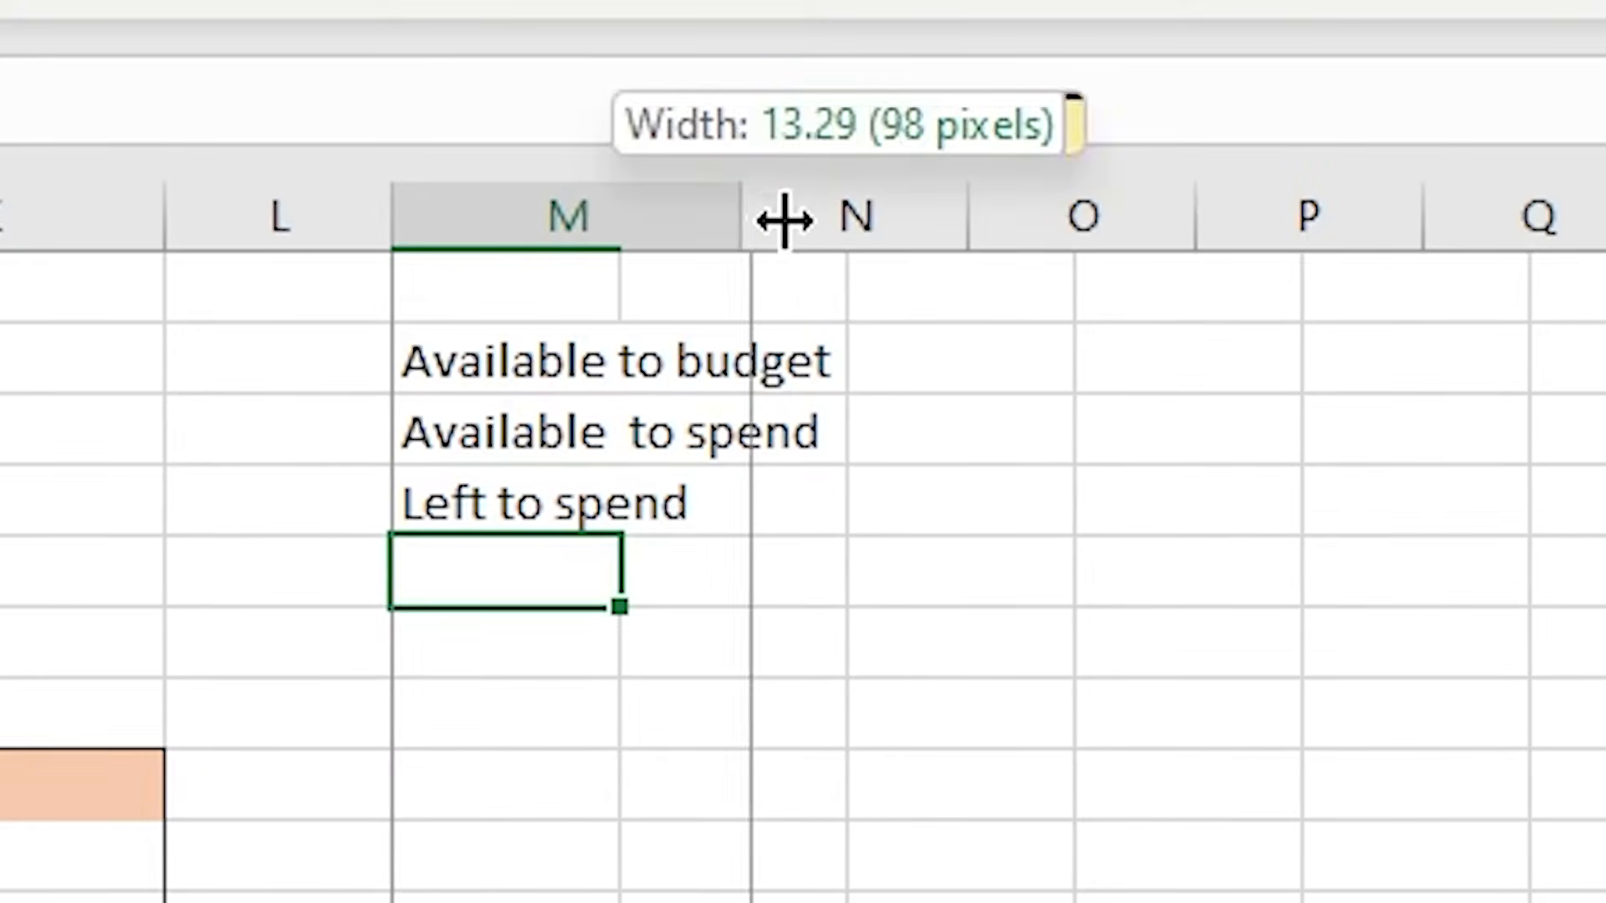
left_click_drag(784, 219, 846, 239)
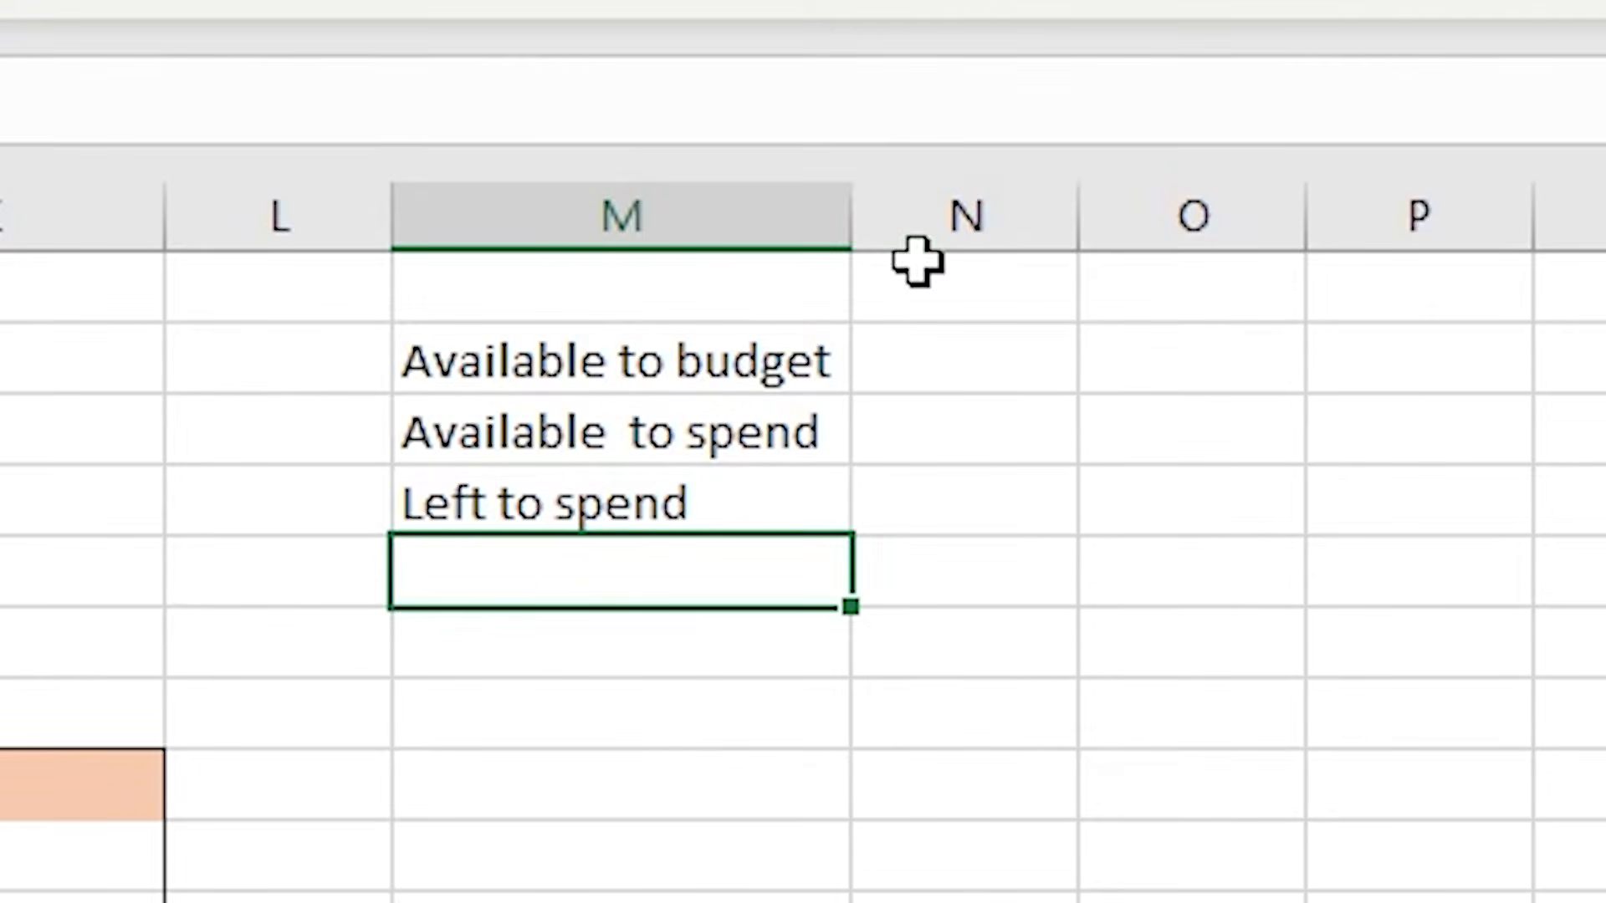
- Fill the summary label cells M2 to M4 with a light orange background
left_click(1159, 376)
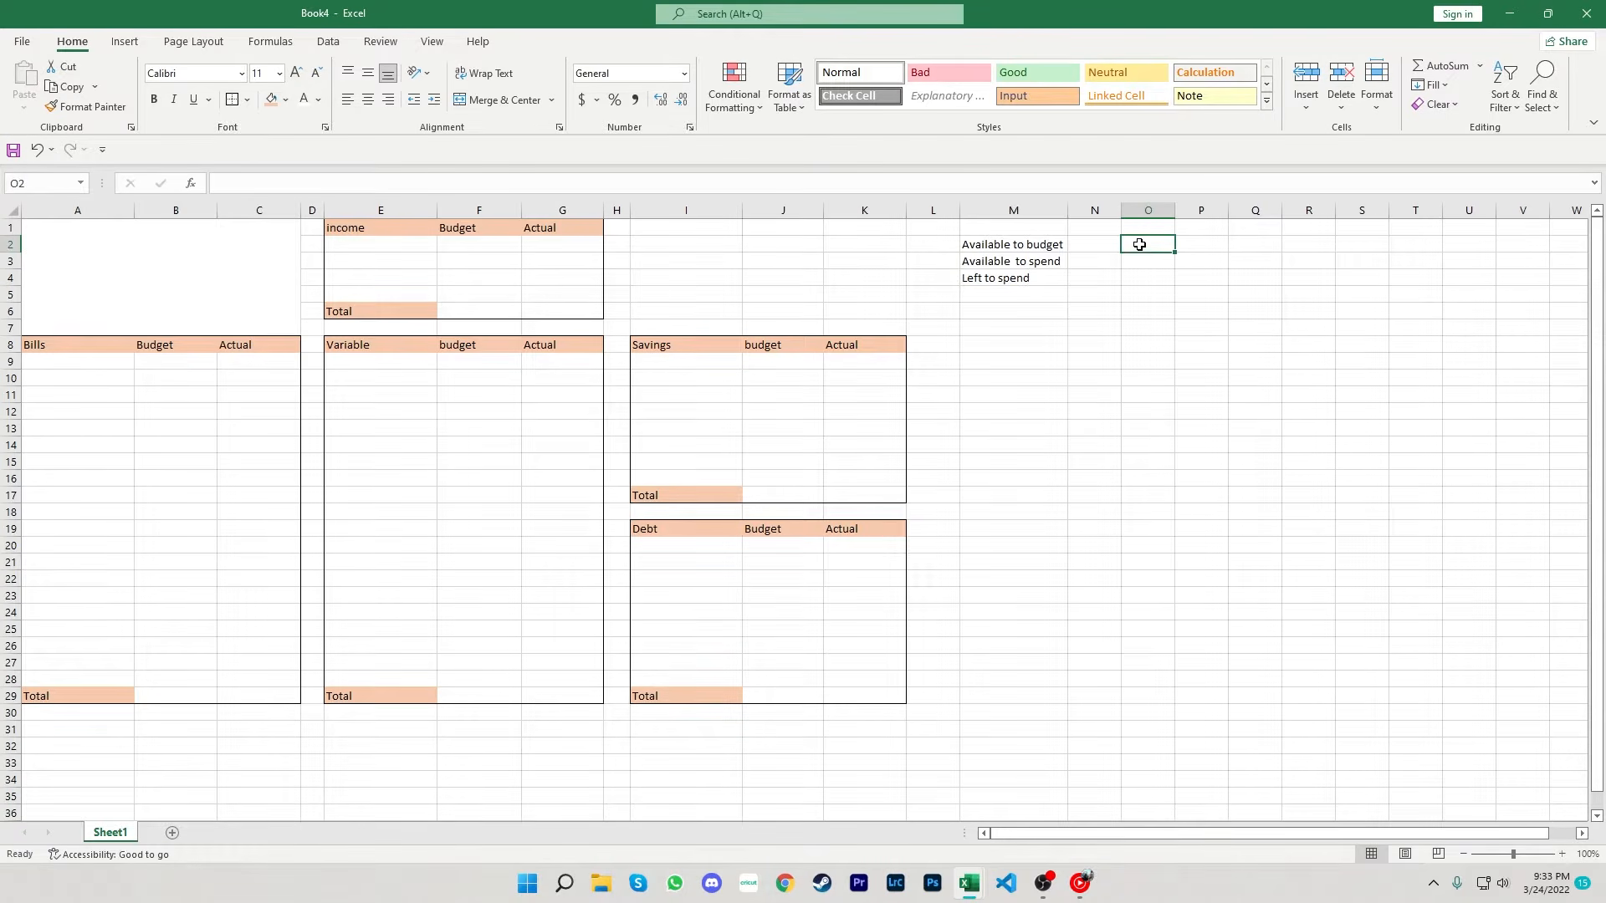
left_click(1099, 242)
left_click_drag(1020, 247, 1015, 279)
left_click(286, 101)
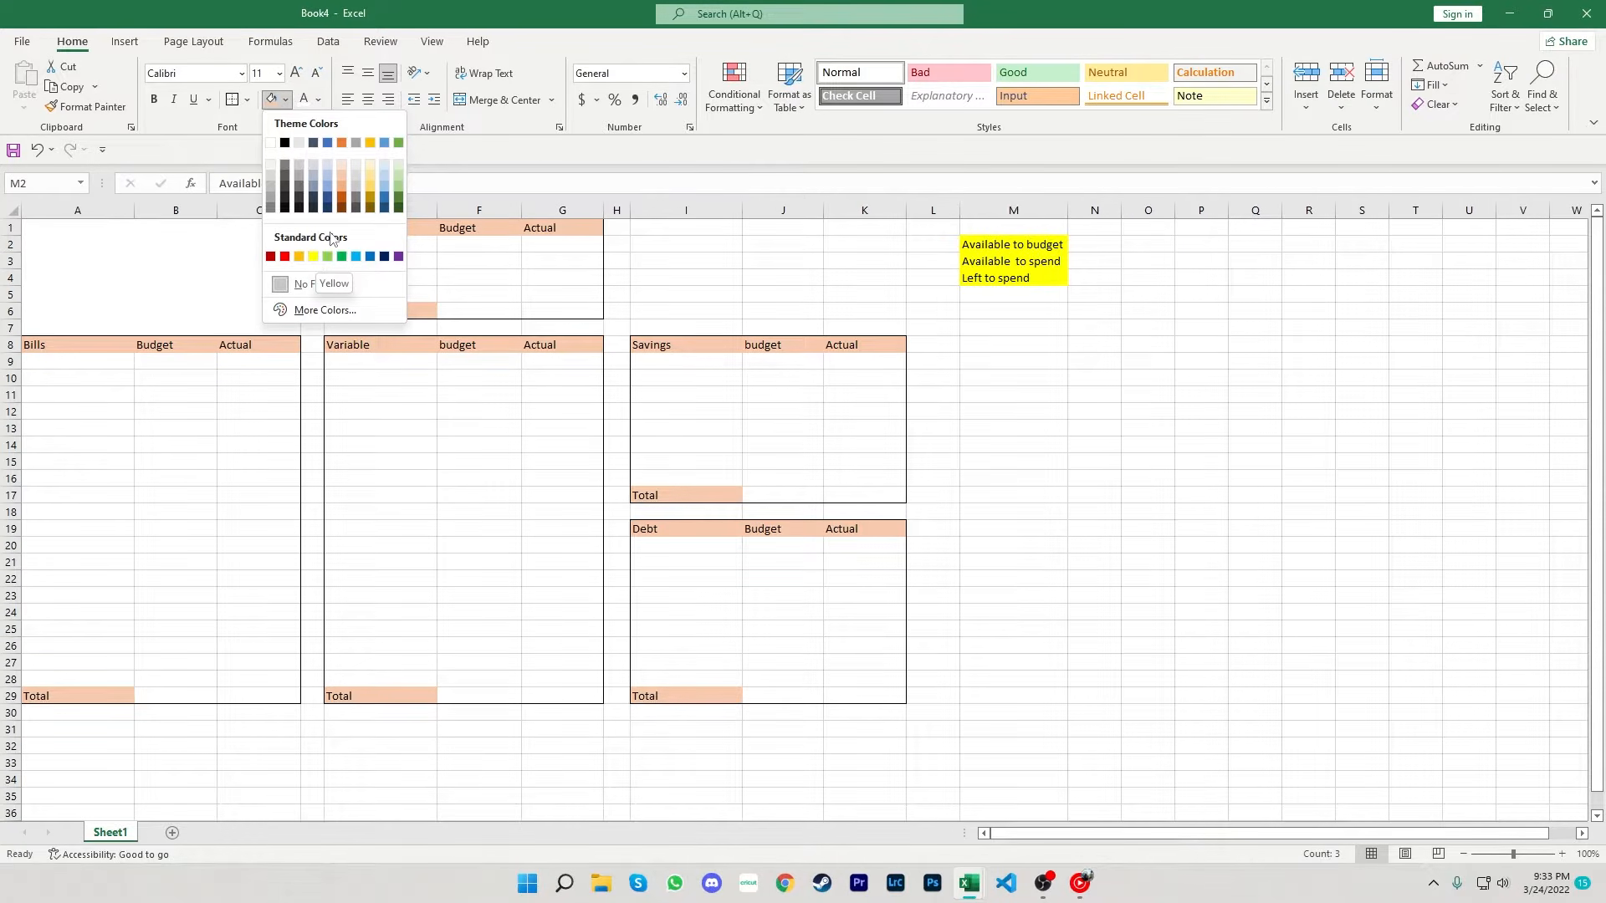
left_click(340, 187)
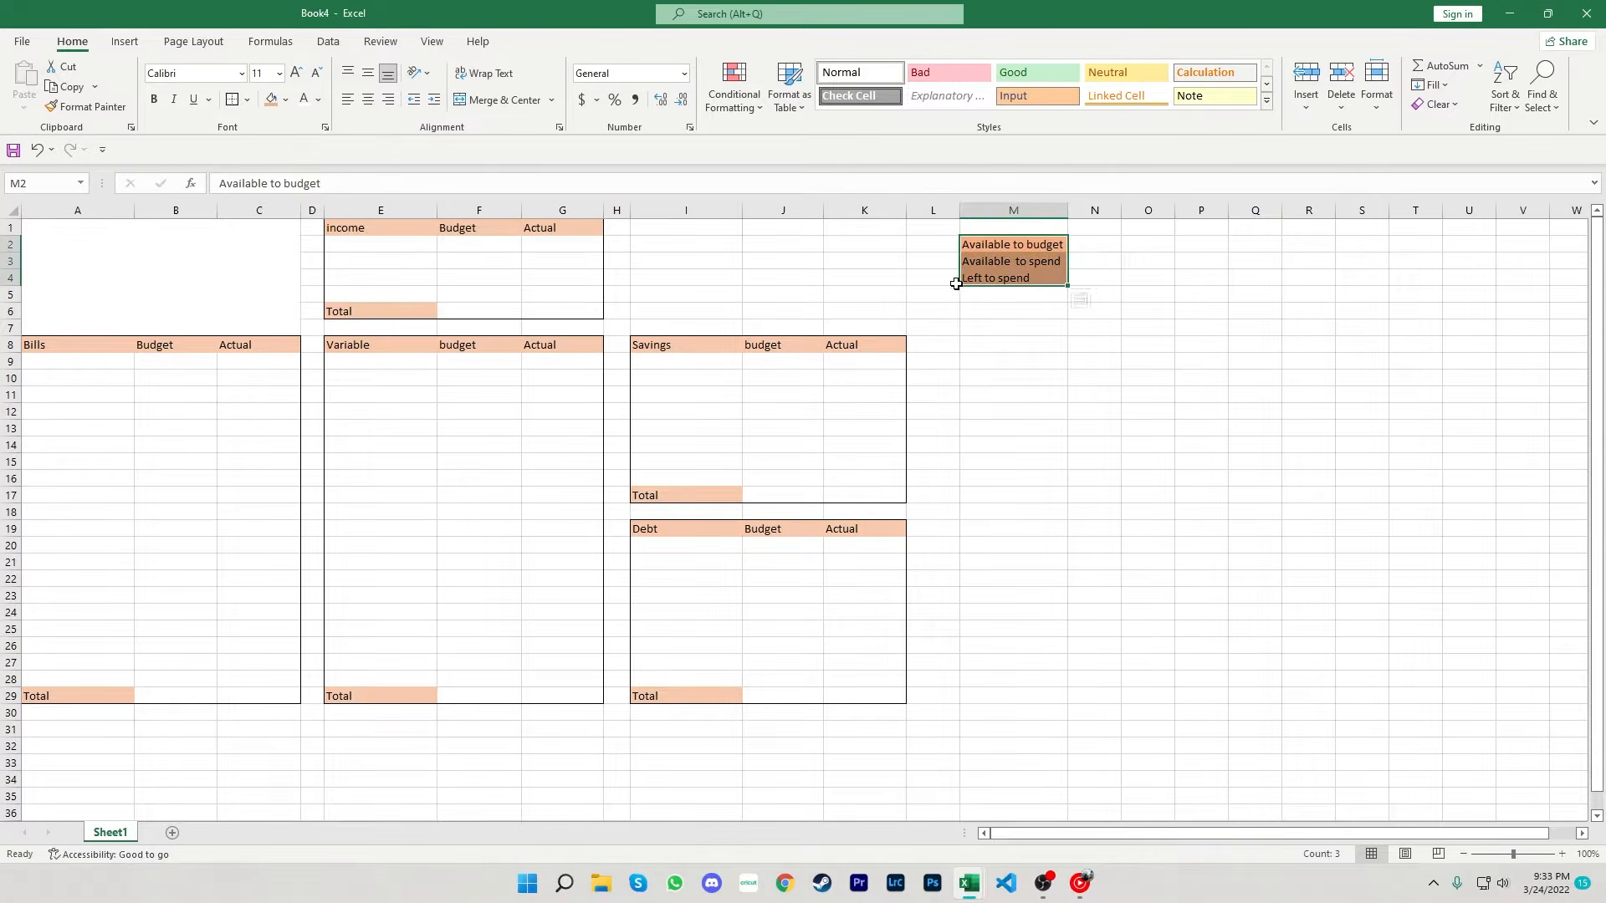
left_click(979, 294)
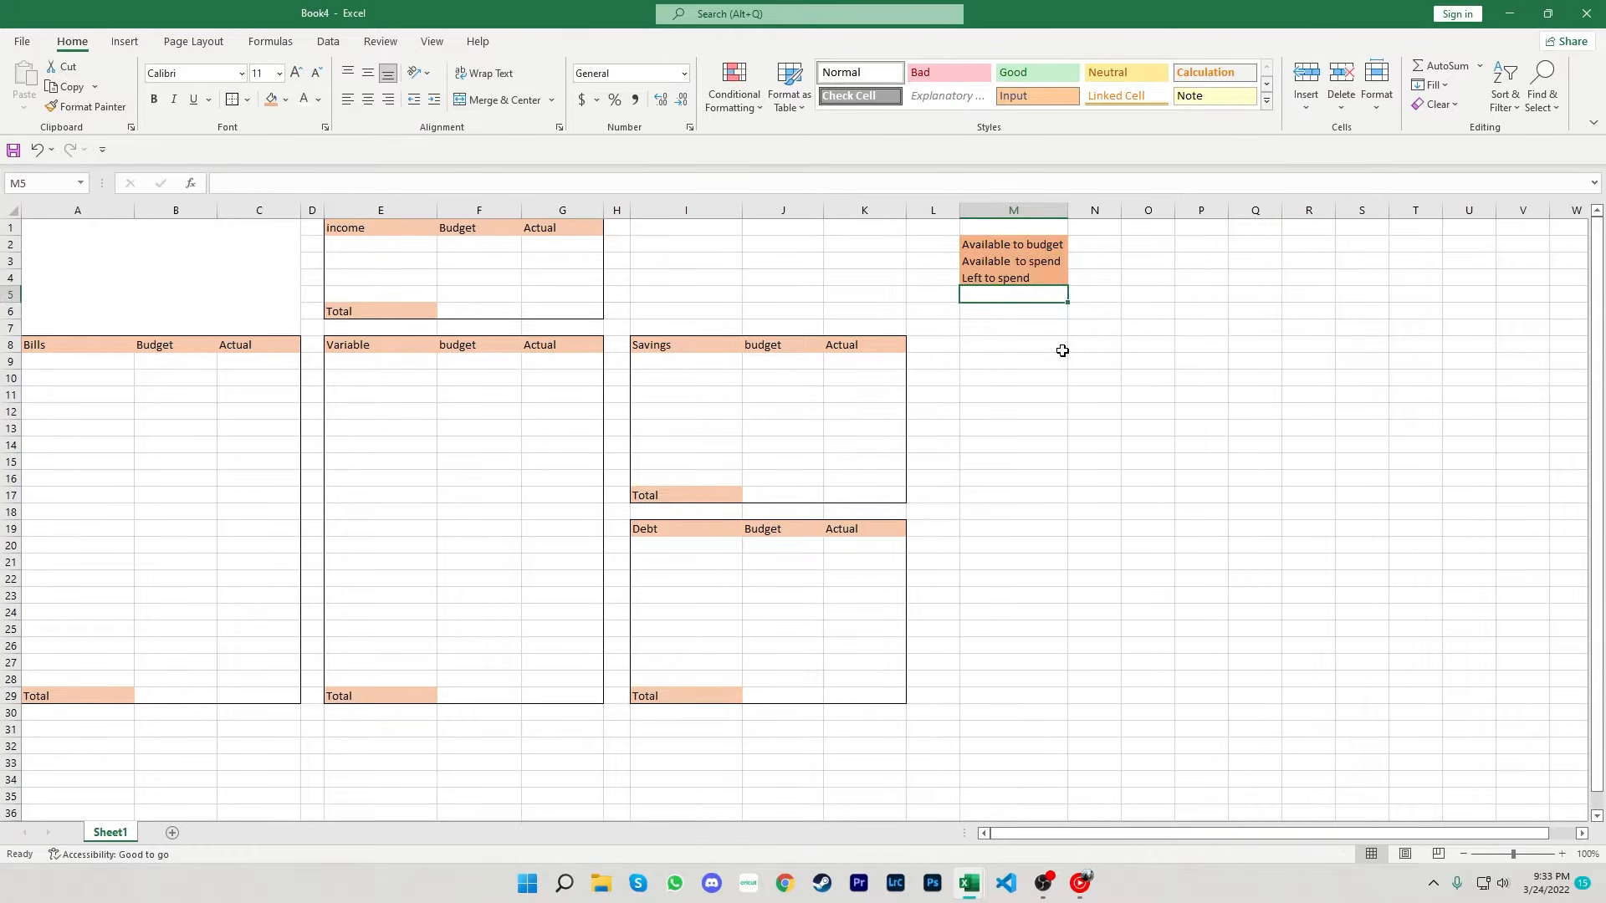
- Widen column N slightly and make N2 reference the income budget total in F6
left_click(1085, 247)
left_click_drag(1122, 210, 1134, 212)
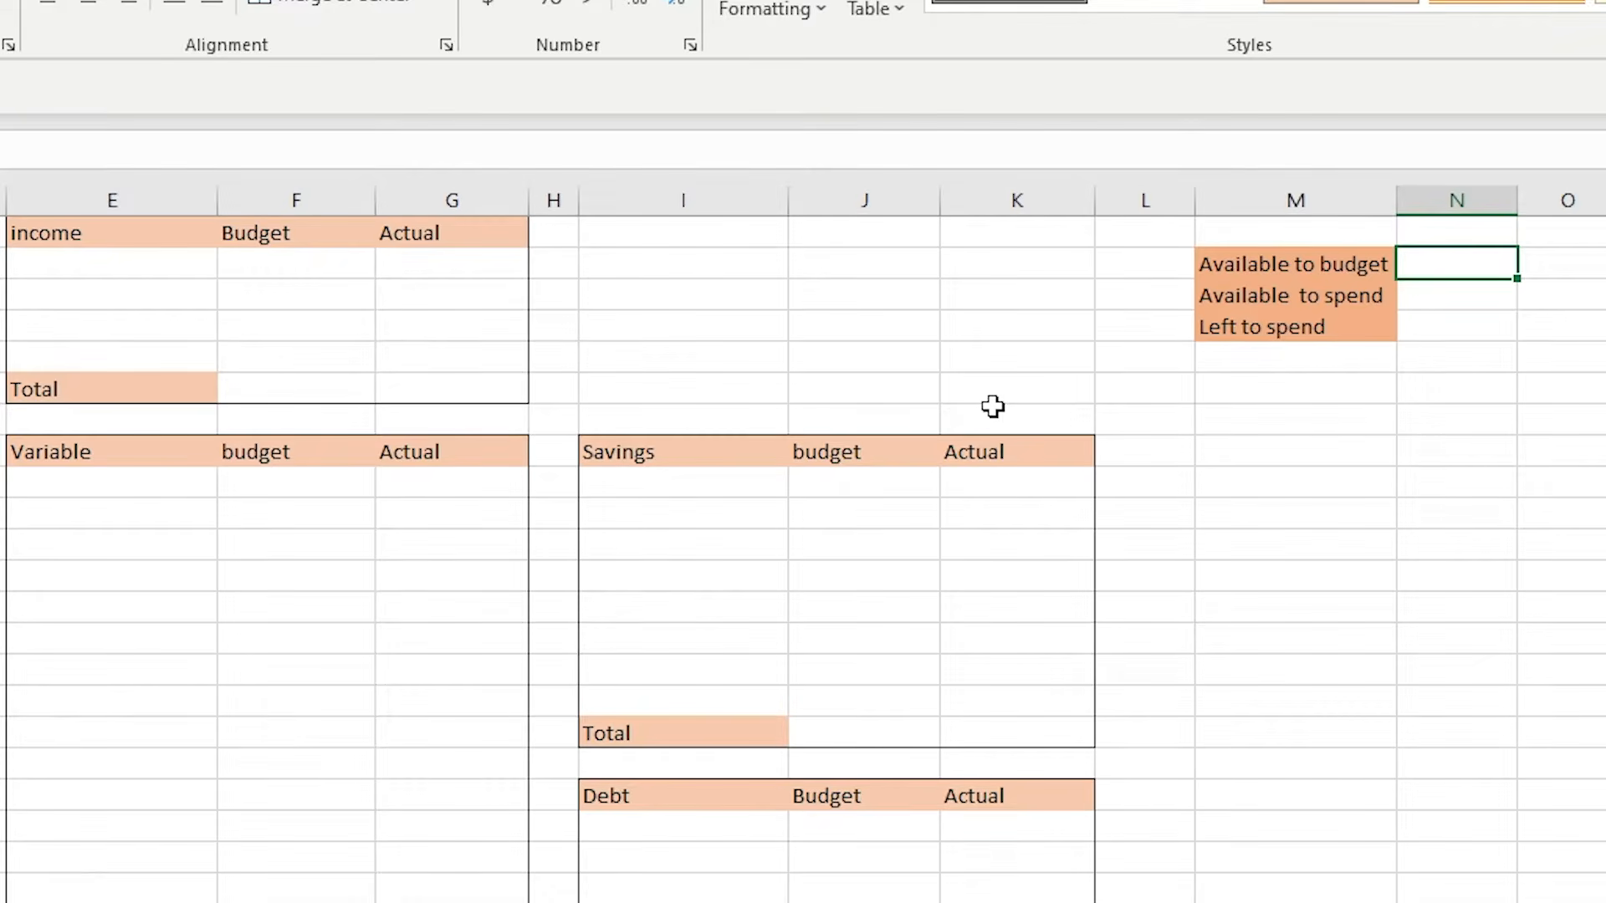
type("=")
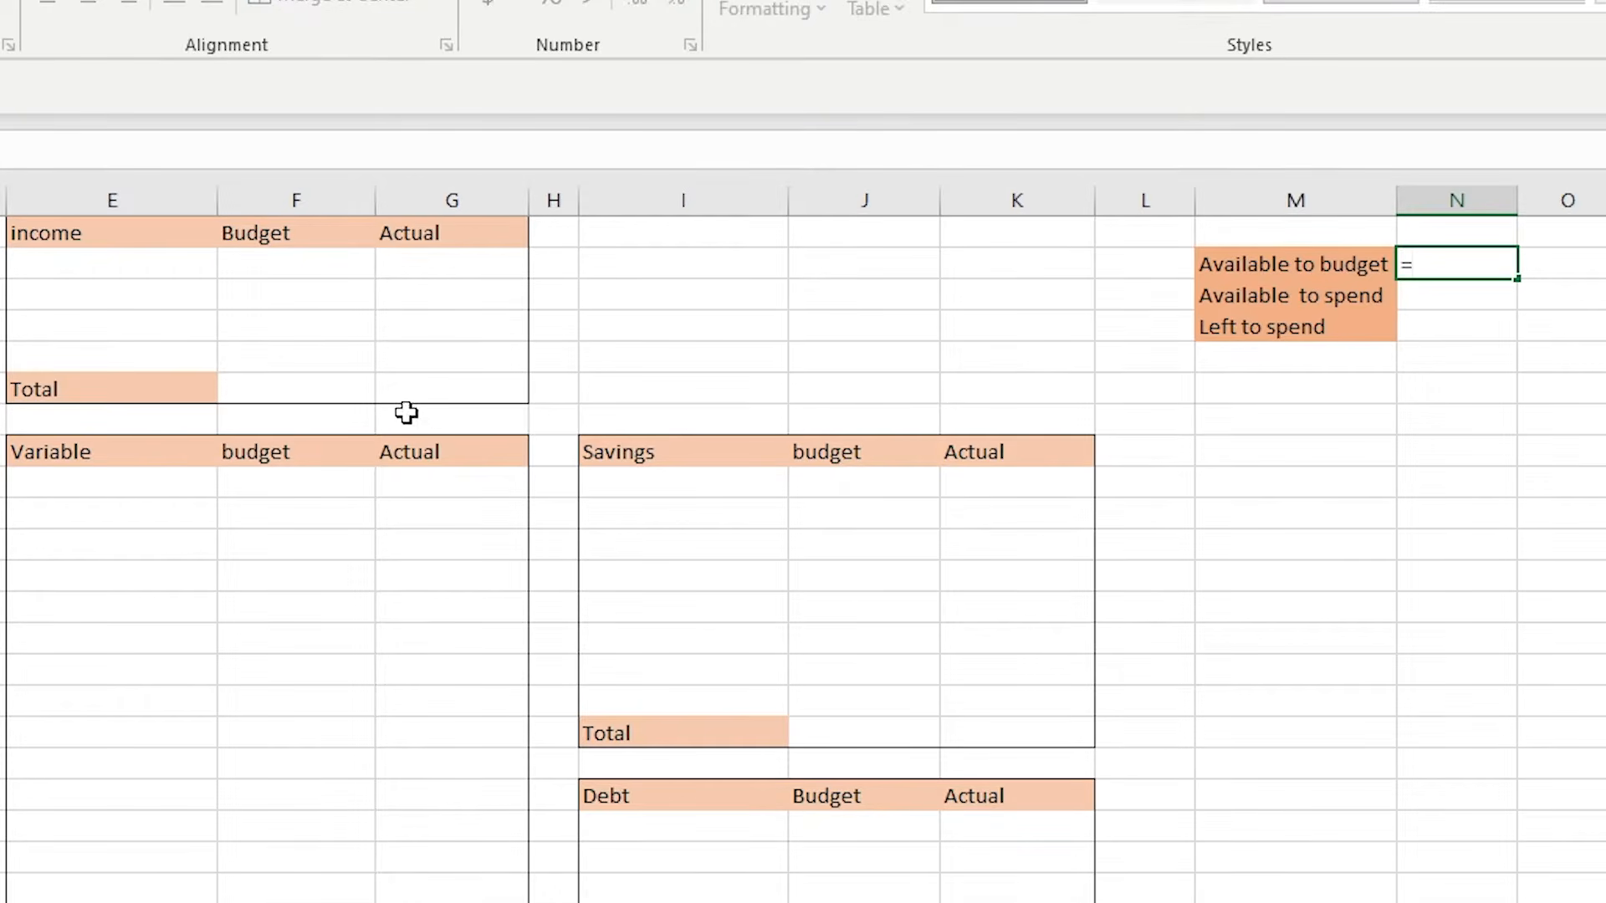
left_click(300, 385)
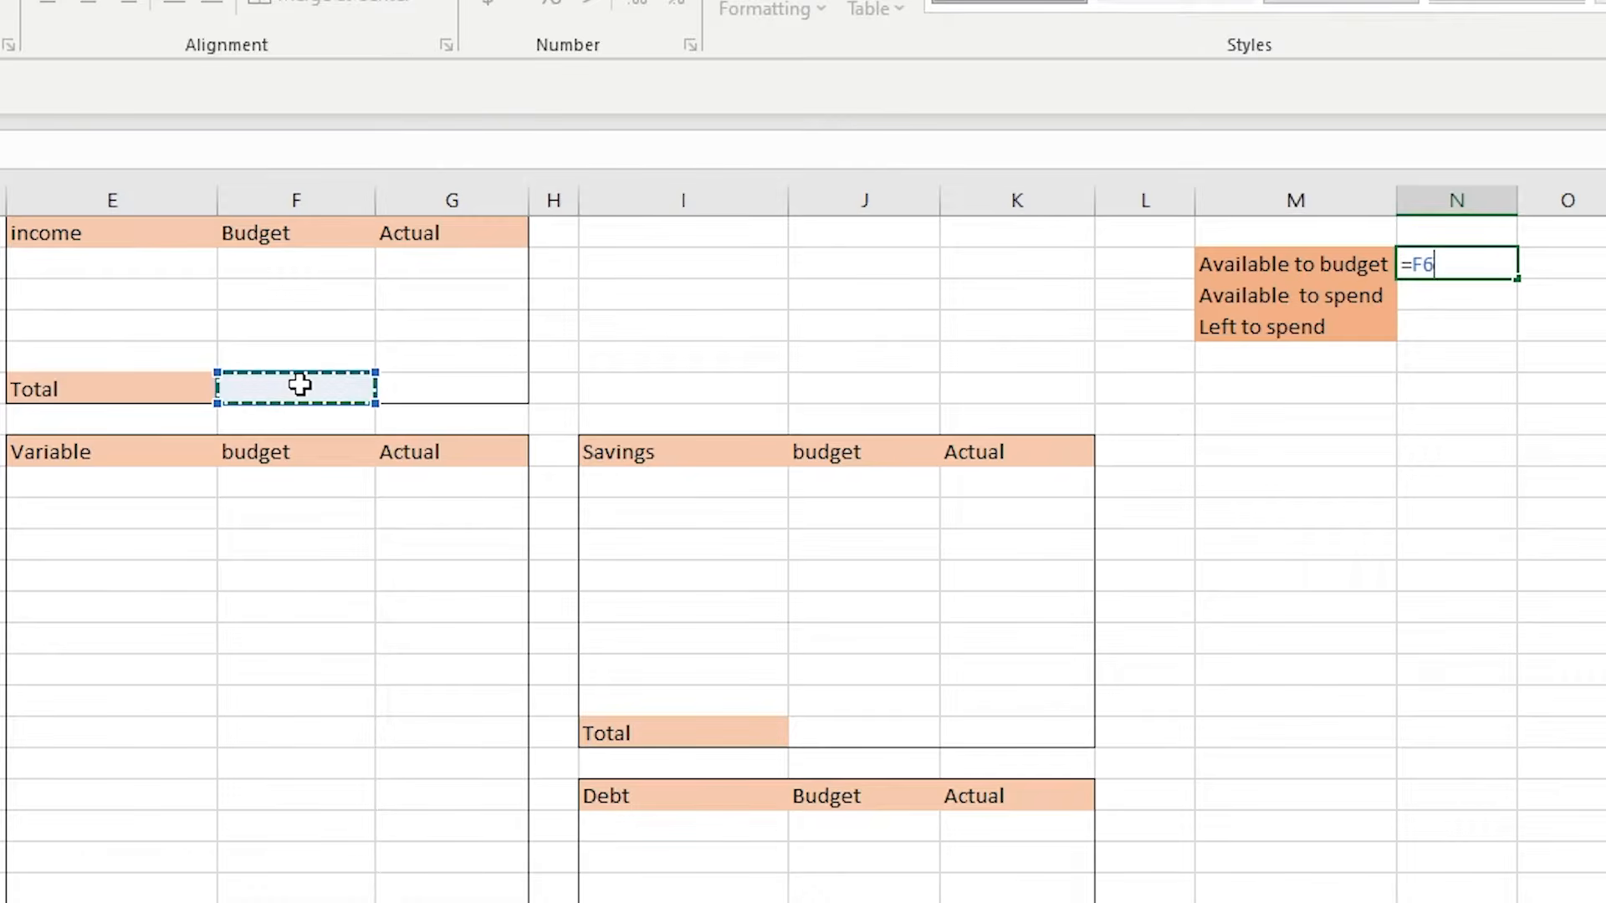
key("Return")
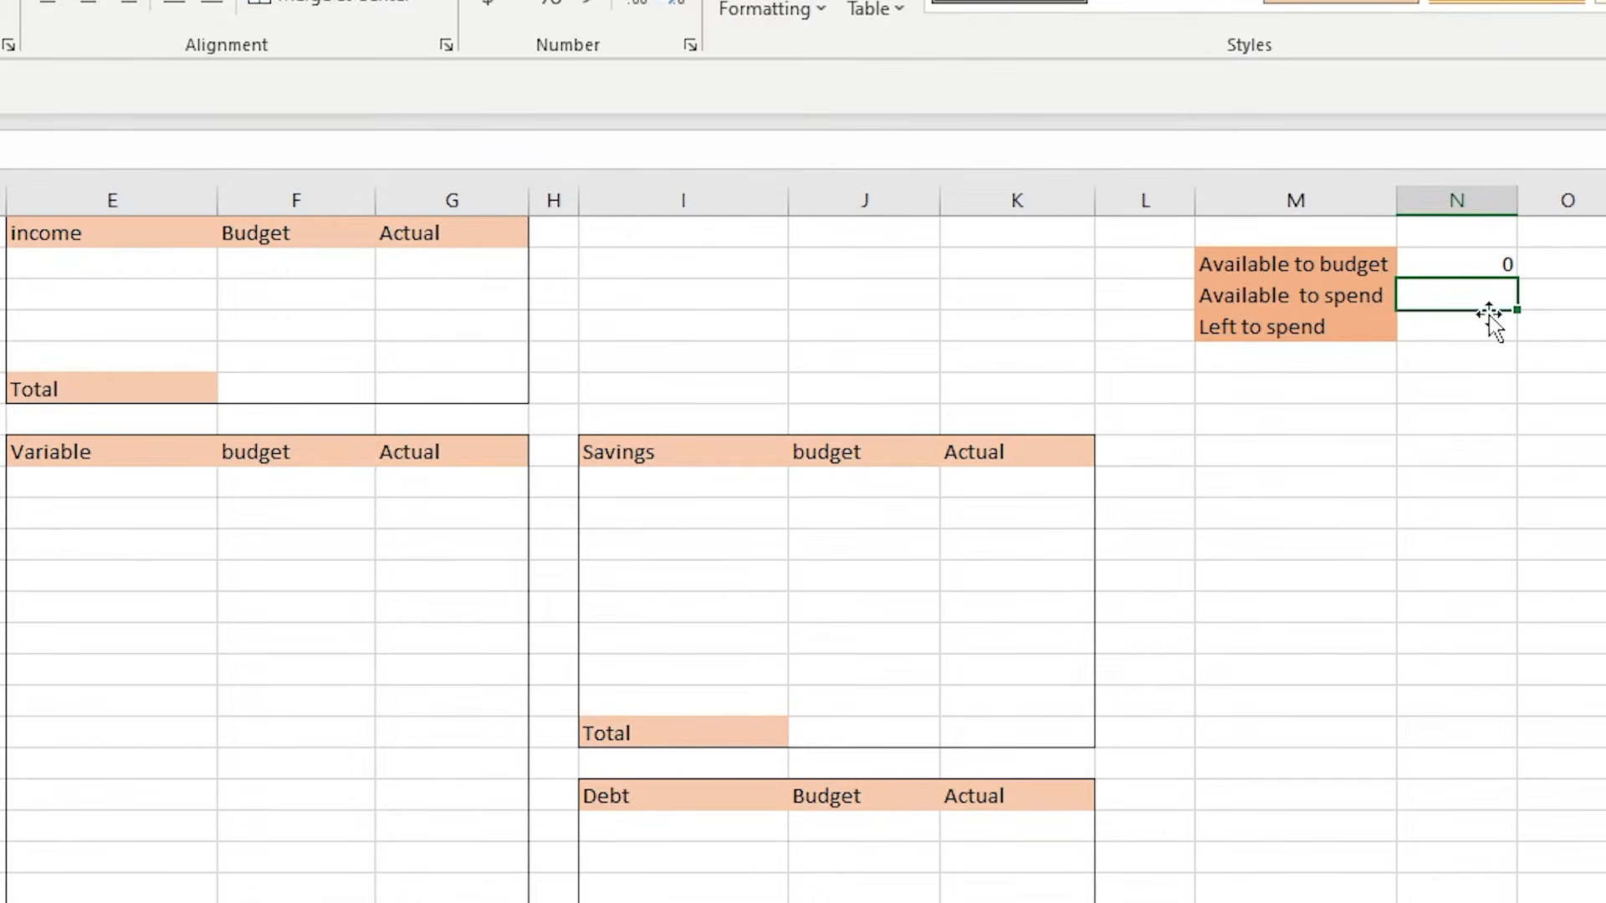
- Make N3 reference the income actual total in G6
type("=")
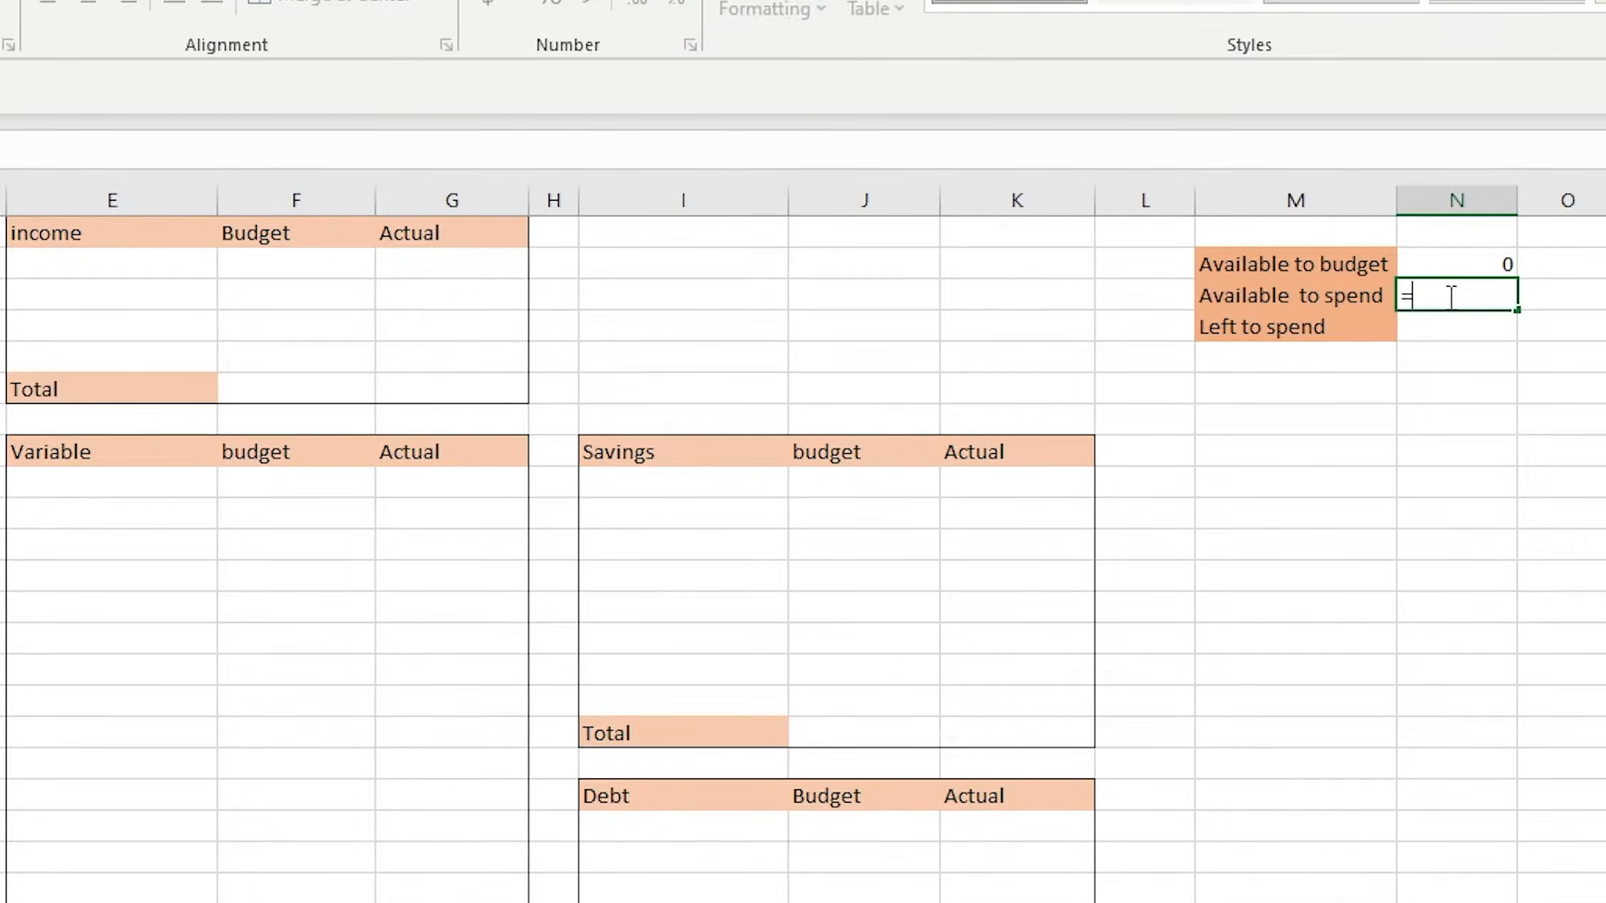
left_click(475, 400)
key("Return")
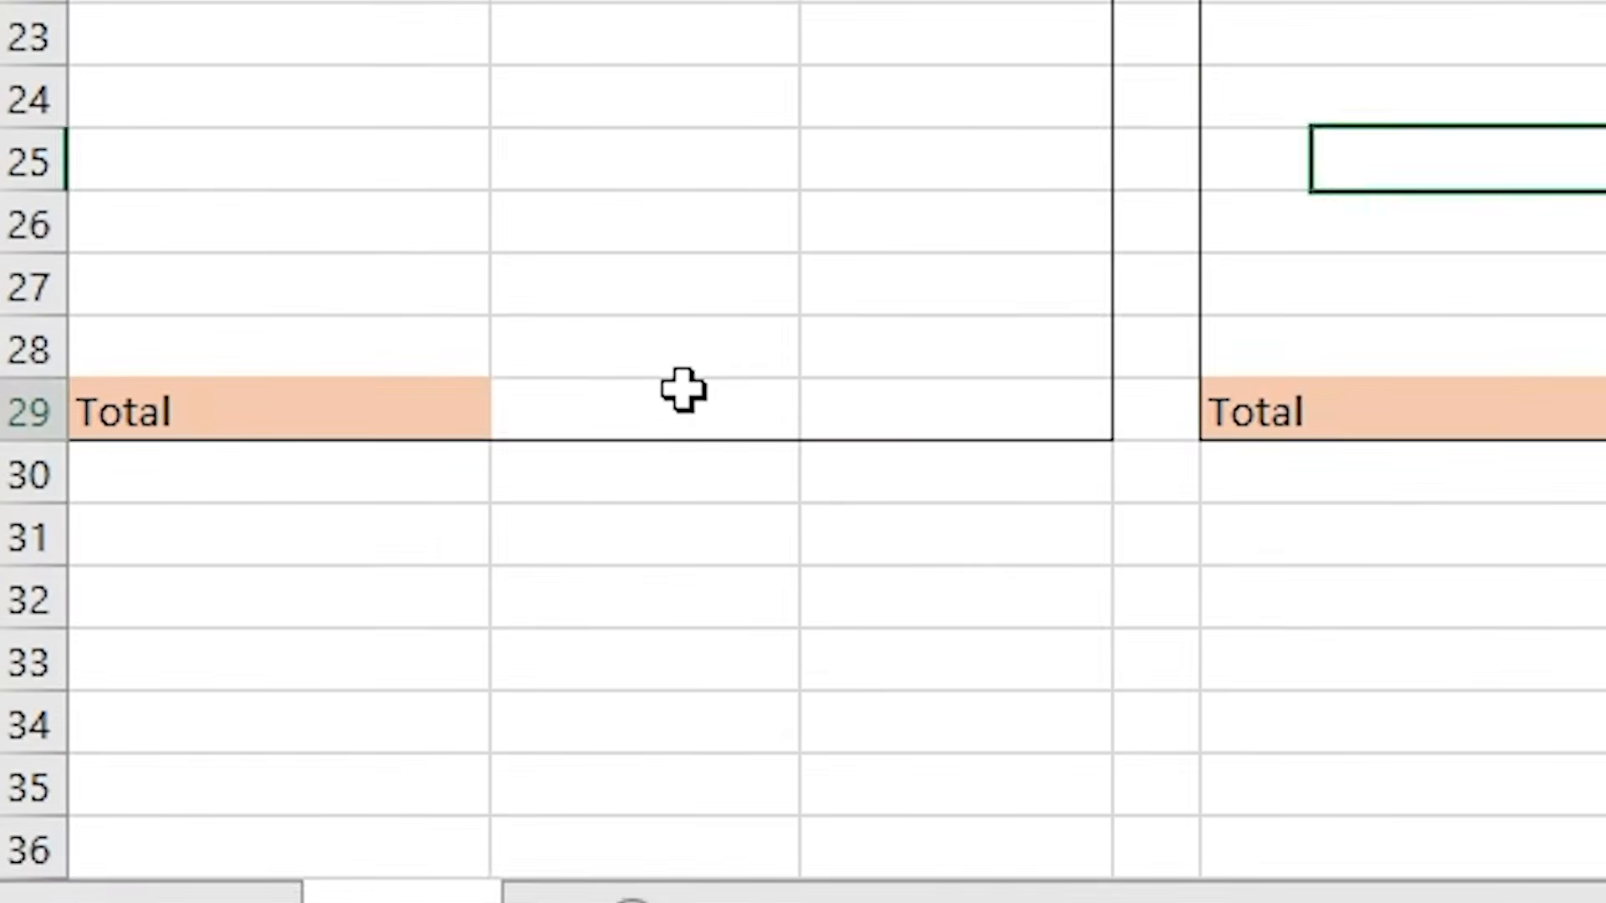
- Enter a SUM formula in B29 totalling the Bills budget column B9 to B28
left_click(683, 388)
type("=sum(")
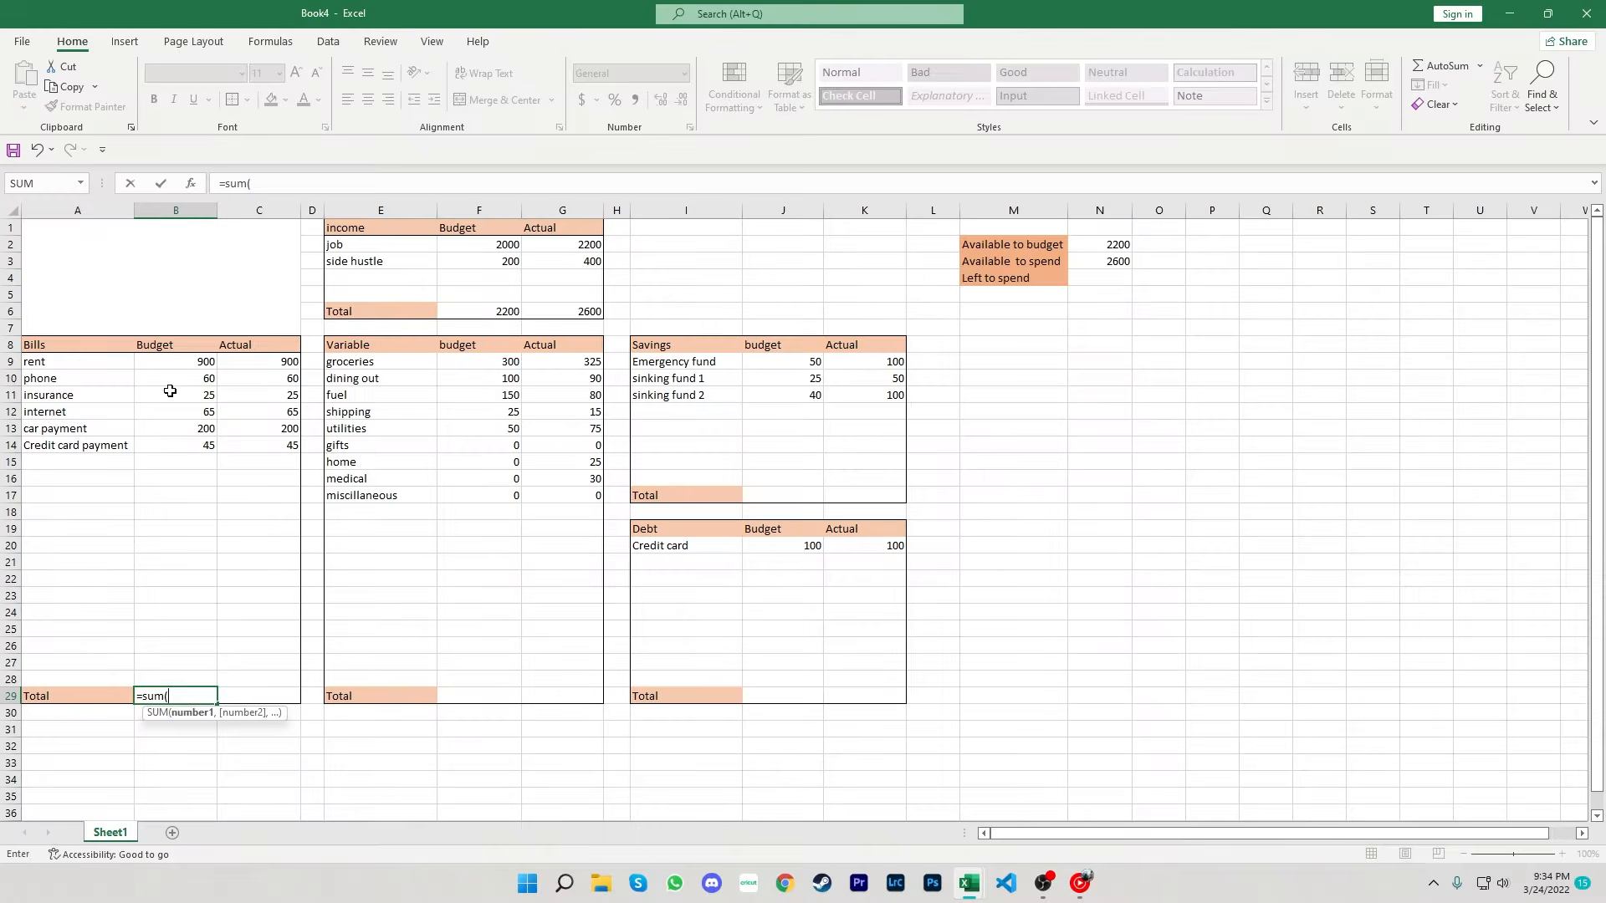
left_click_drag(180, 366, 189, 672)
key("Return")
- Enter a SUM formula in C29 totalling the Bills actual column C9 to C28
left_click(261, 700)
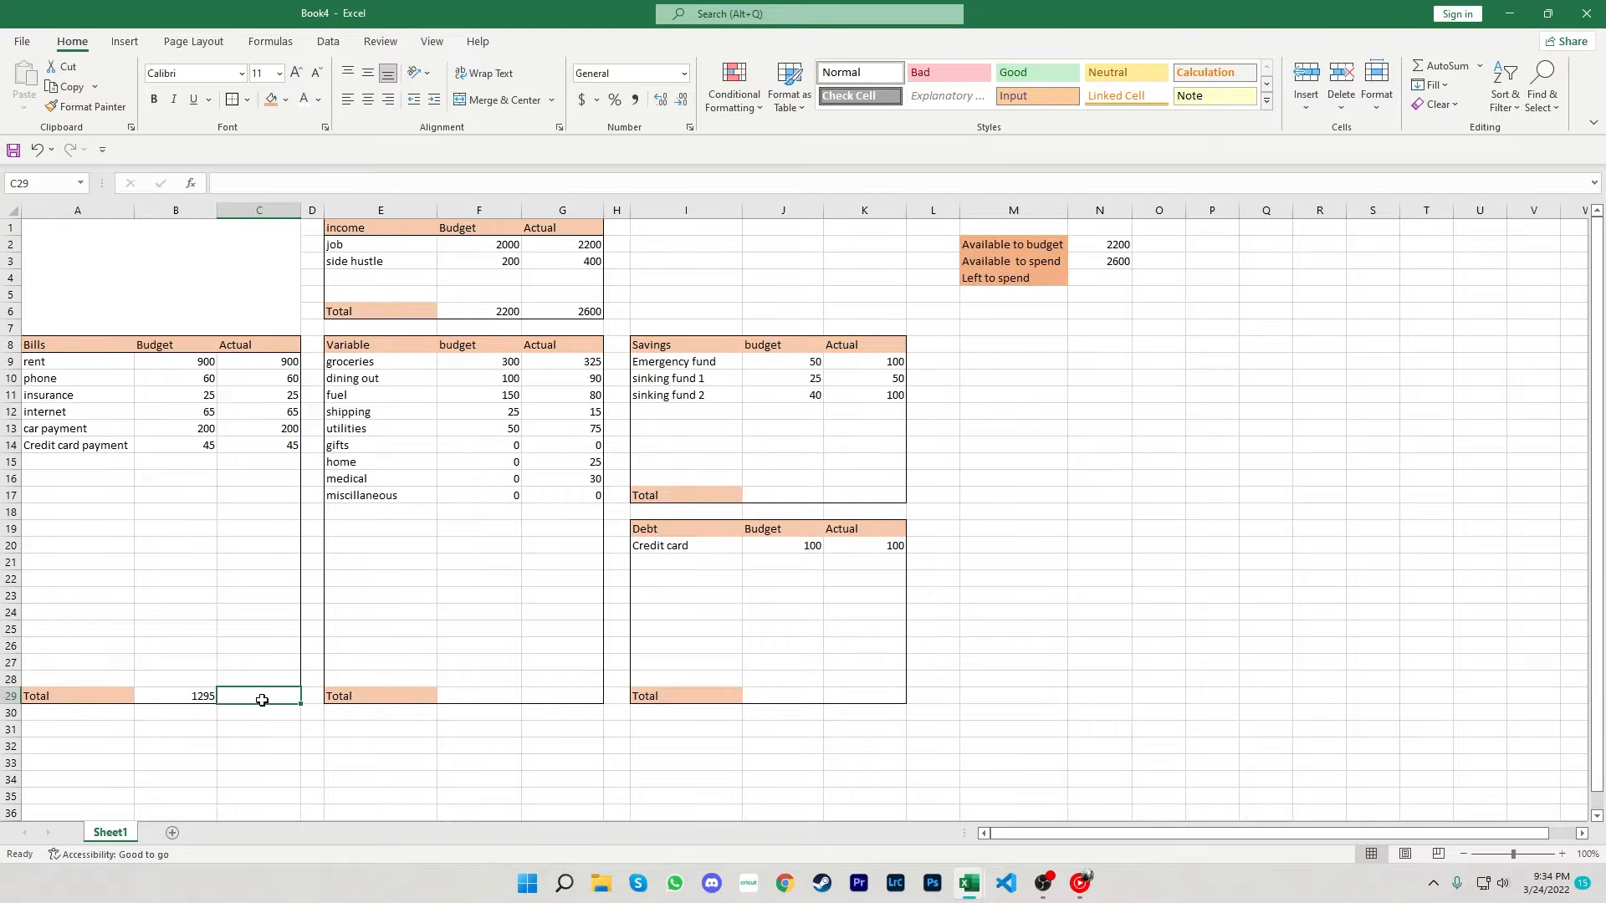
type("=sum(")
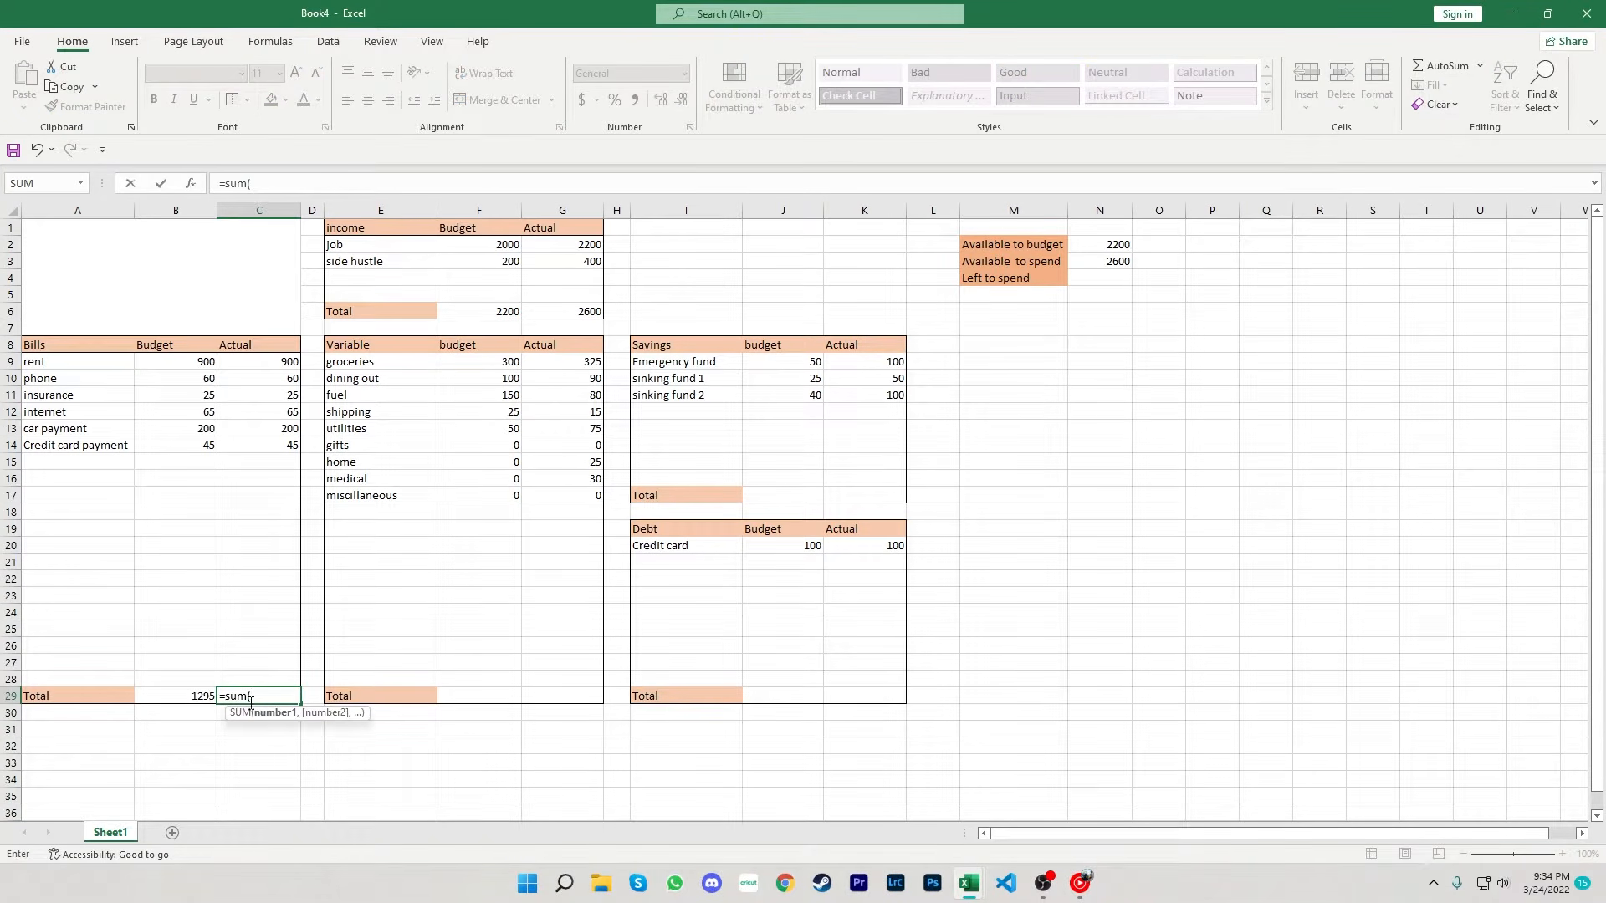
left_click_drag(243, 369, 263, 676)
key("Return")
- Enter a SUM formula in F29 totalling the Variable budget column F9 to F28
left_click(478, 699)
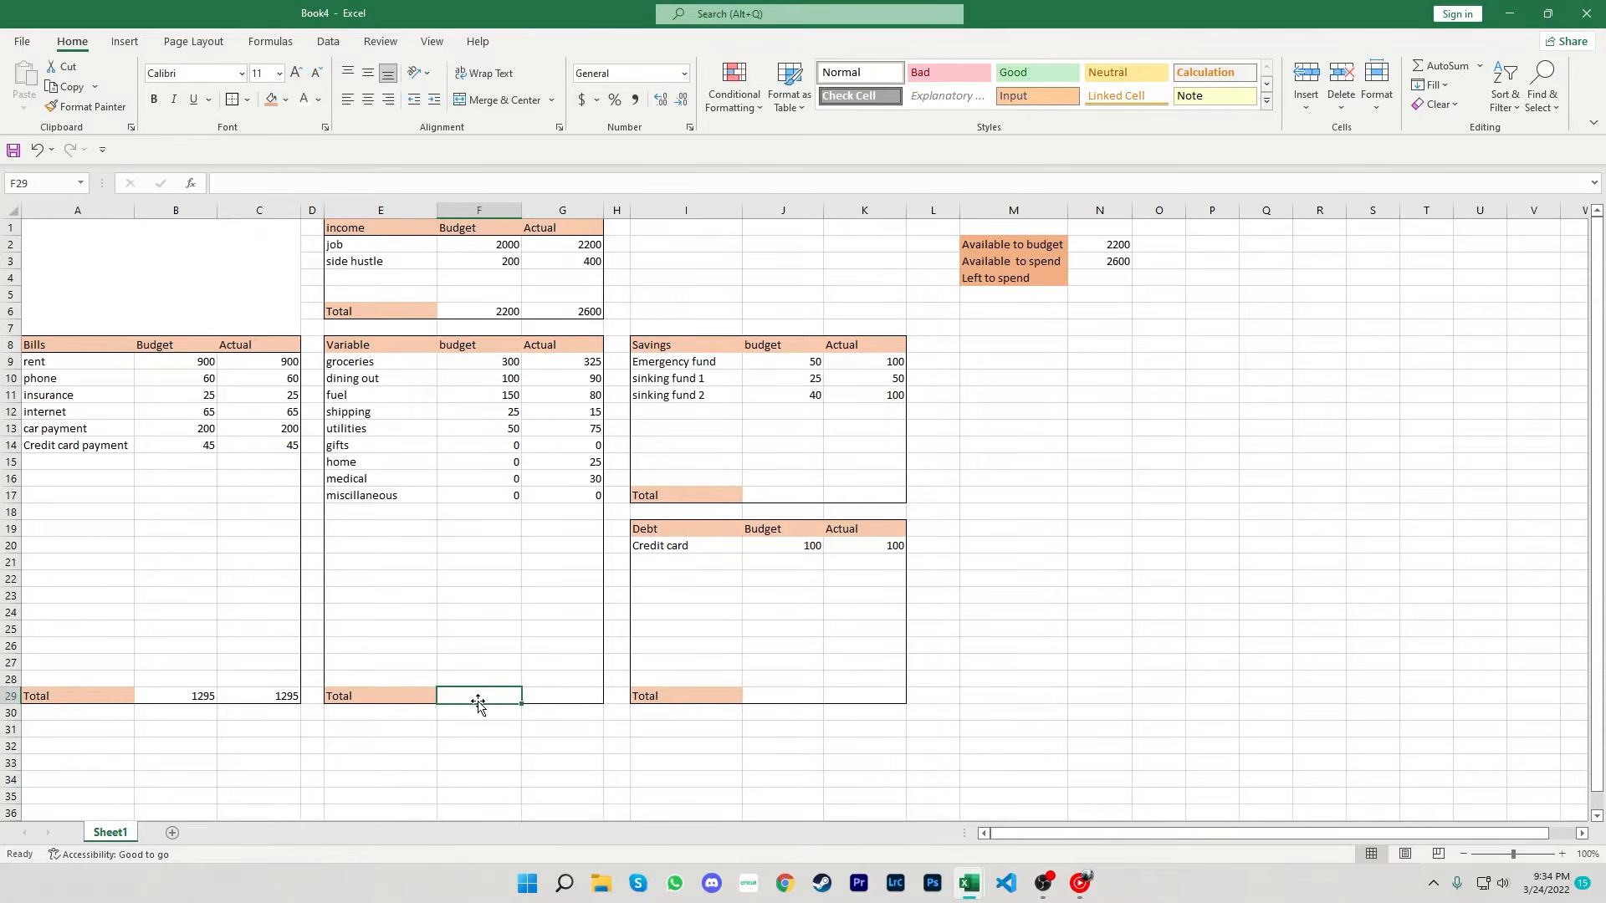
type("=sum(")
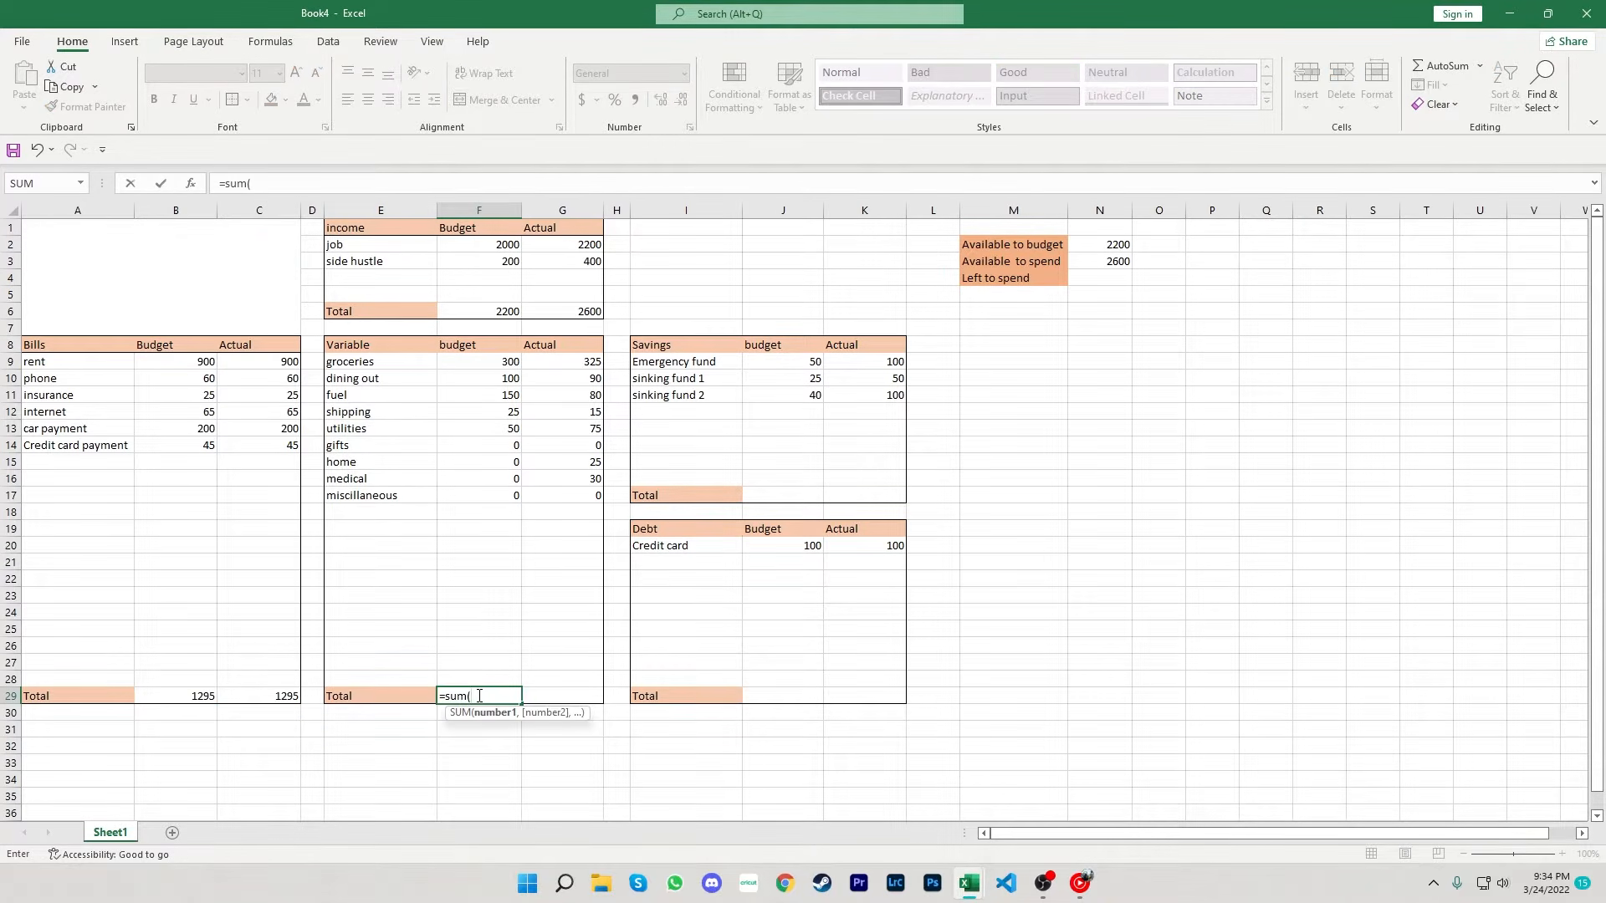
key("Up")
key("shift+Up")
key("shift+Up")
key("shift+Up")
key("shift+Up")
key("shift+Up")
key("shift+Up")
key("shift+Up")
key("shift+Up")
key("shift+Up")
key("shift+Up")
key("shift+Up")
key("shift+Up")
key("shift+Up")
key("shift+Up")
key("shift+Up")
key("shift+Up")
key("shift+Up")
key("shift+Up")
key("shift+Up")
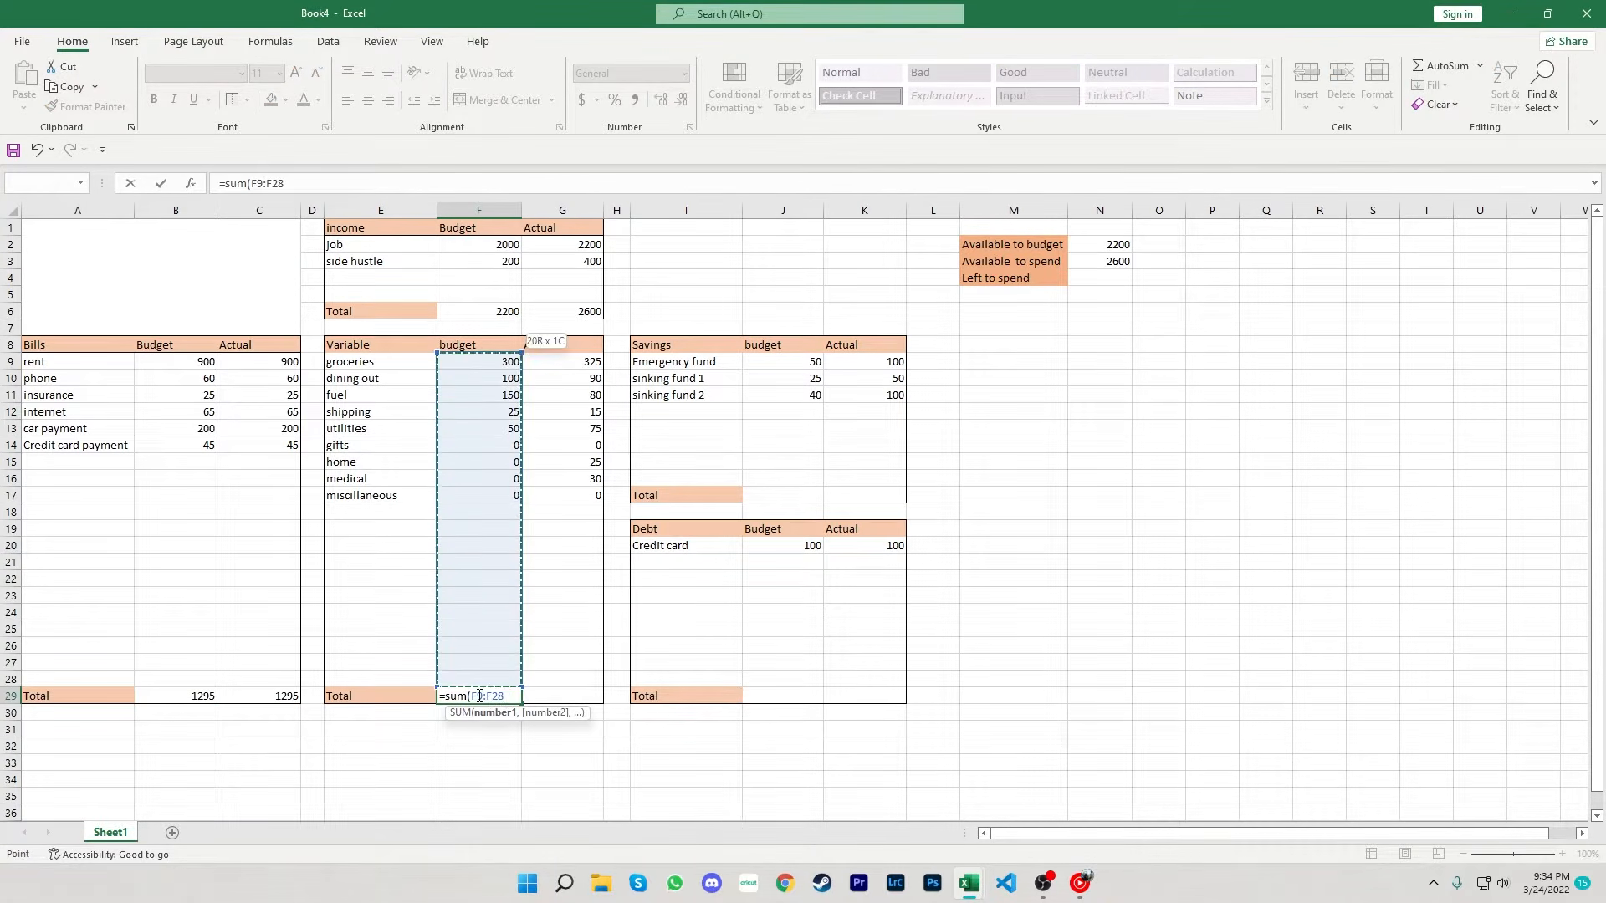
key("Tab")
- Enter a SUM formula in G29 totalling the Variable actual column G9 to G28
type("=")
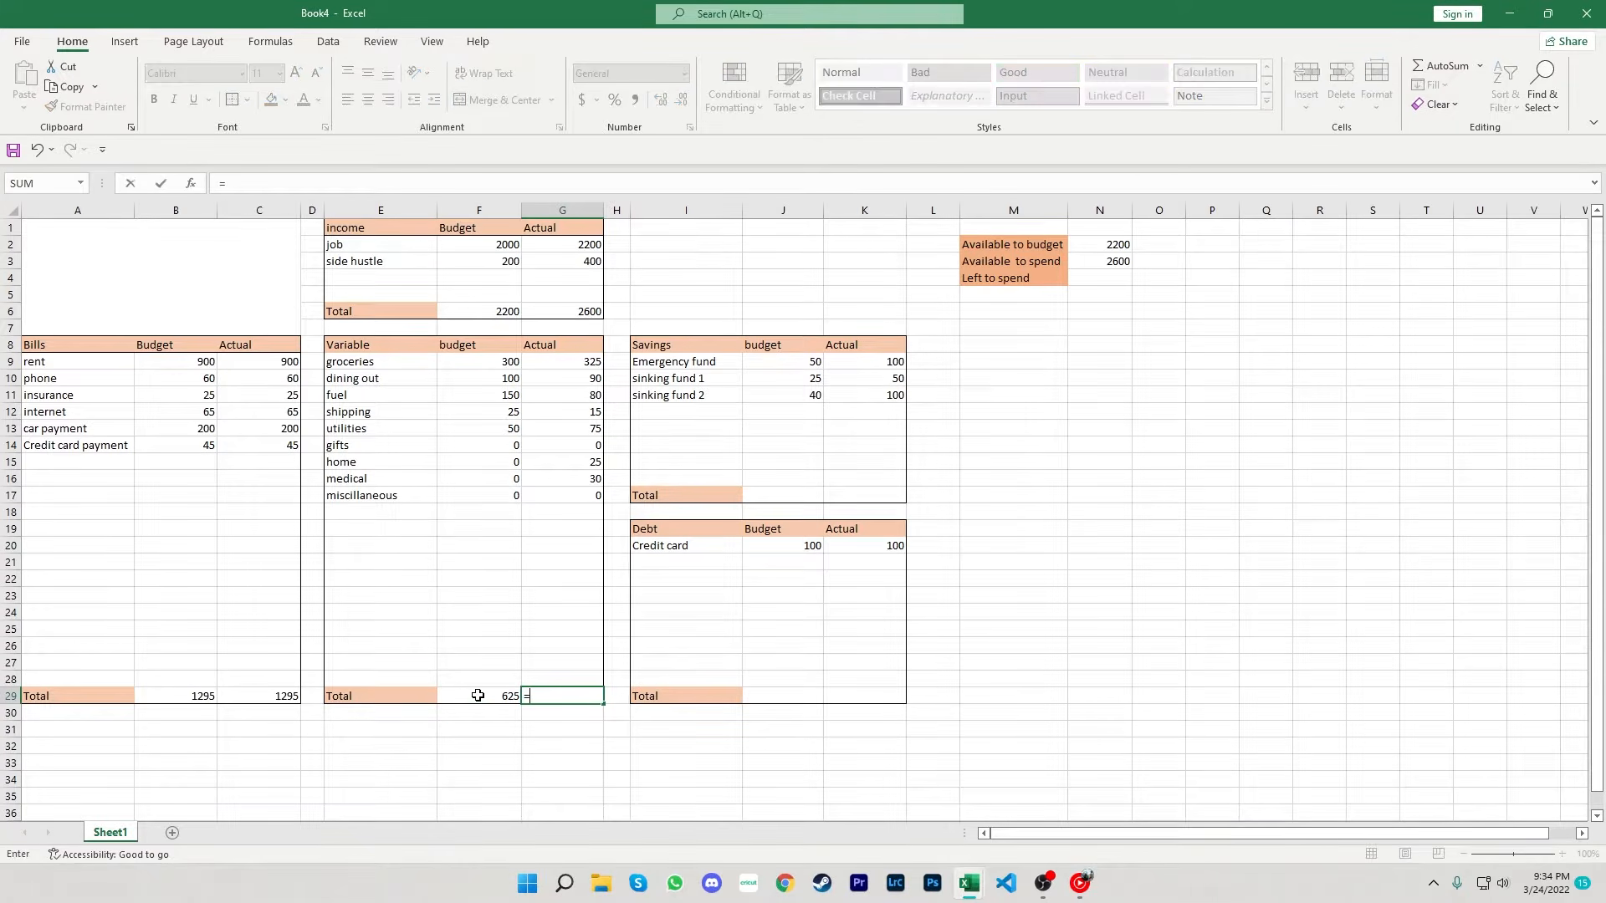
type("sum(")
key("Up")
key("shift+Up")
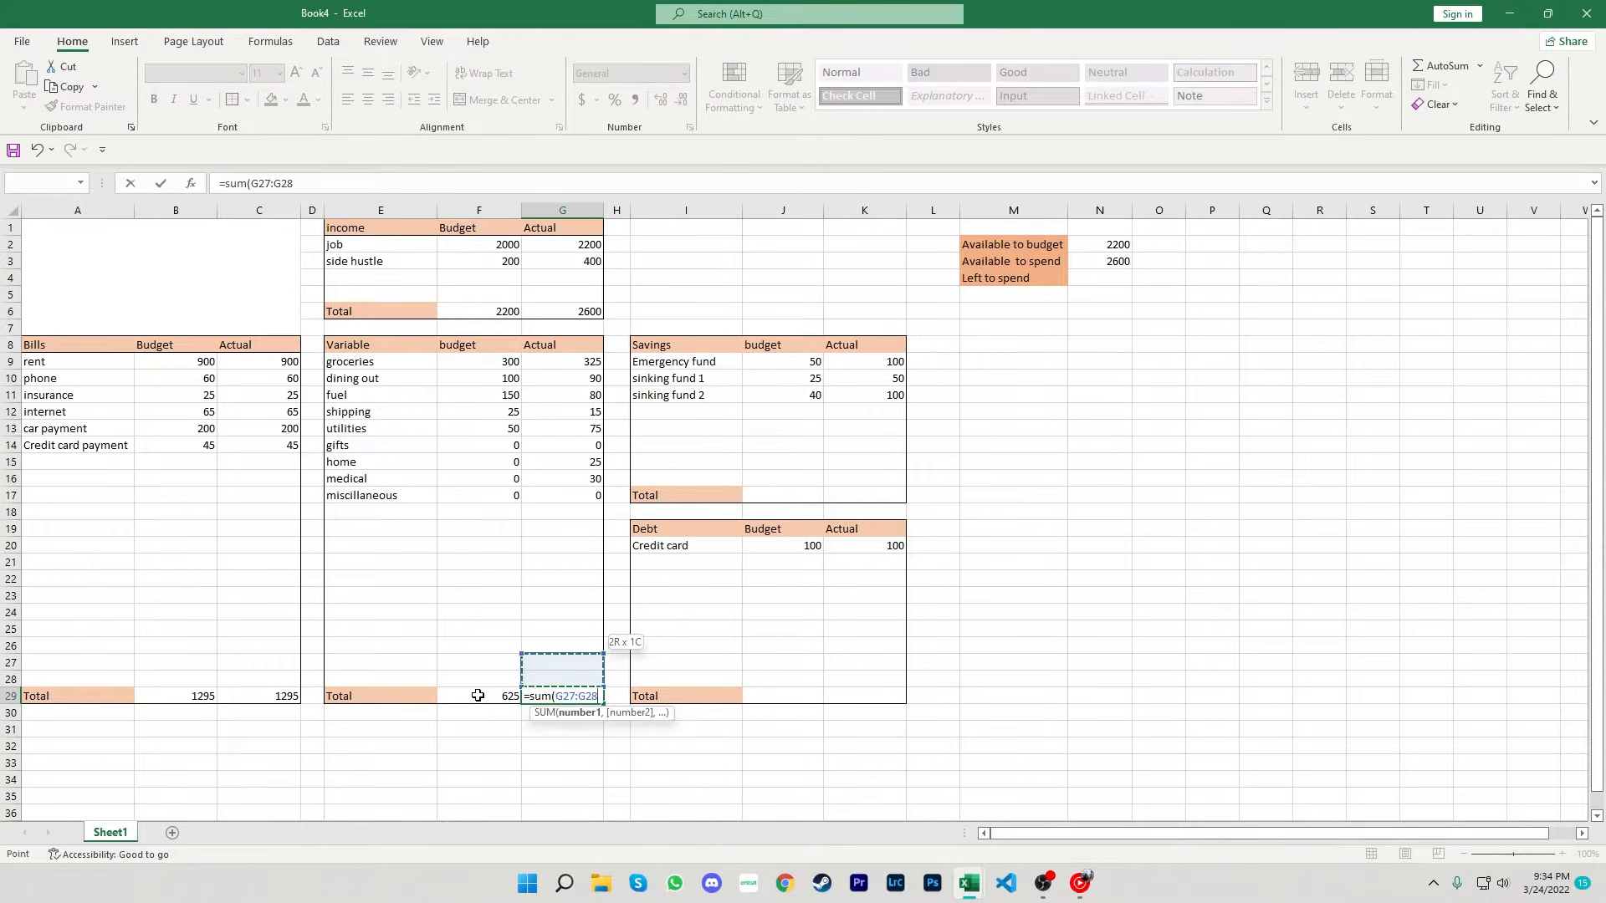
key("shift+Up")
key("shift+Up")
key("shift+Up")
key("shift+Up")
key("shift+Up")
key("shift+Up")
key("shift+Up")
key("shift+Up")
key("shift+Up")
key("shift+Up")
key("shift+Up")
key("shift+Up")
key("shift+Up")
key("shift+Up")
key("shift+Up")
key("shift+Up")
key("shift+Up")
key("shift+Up")
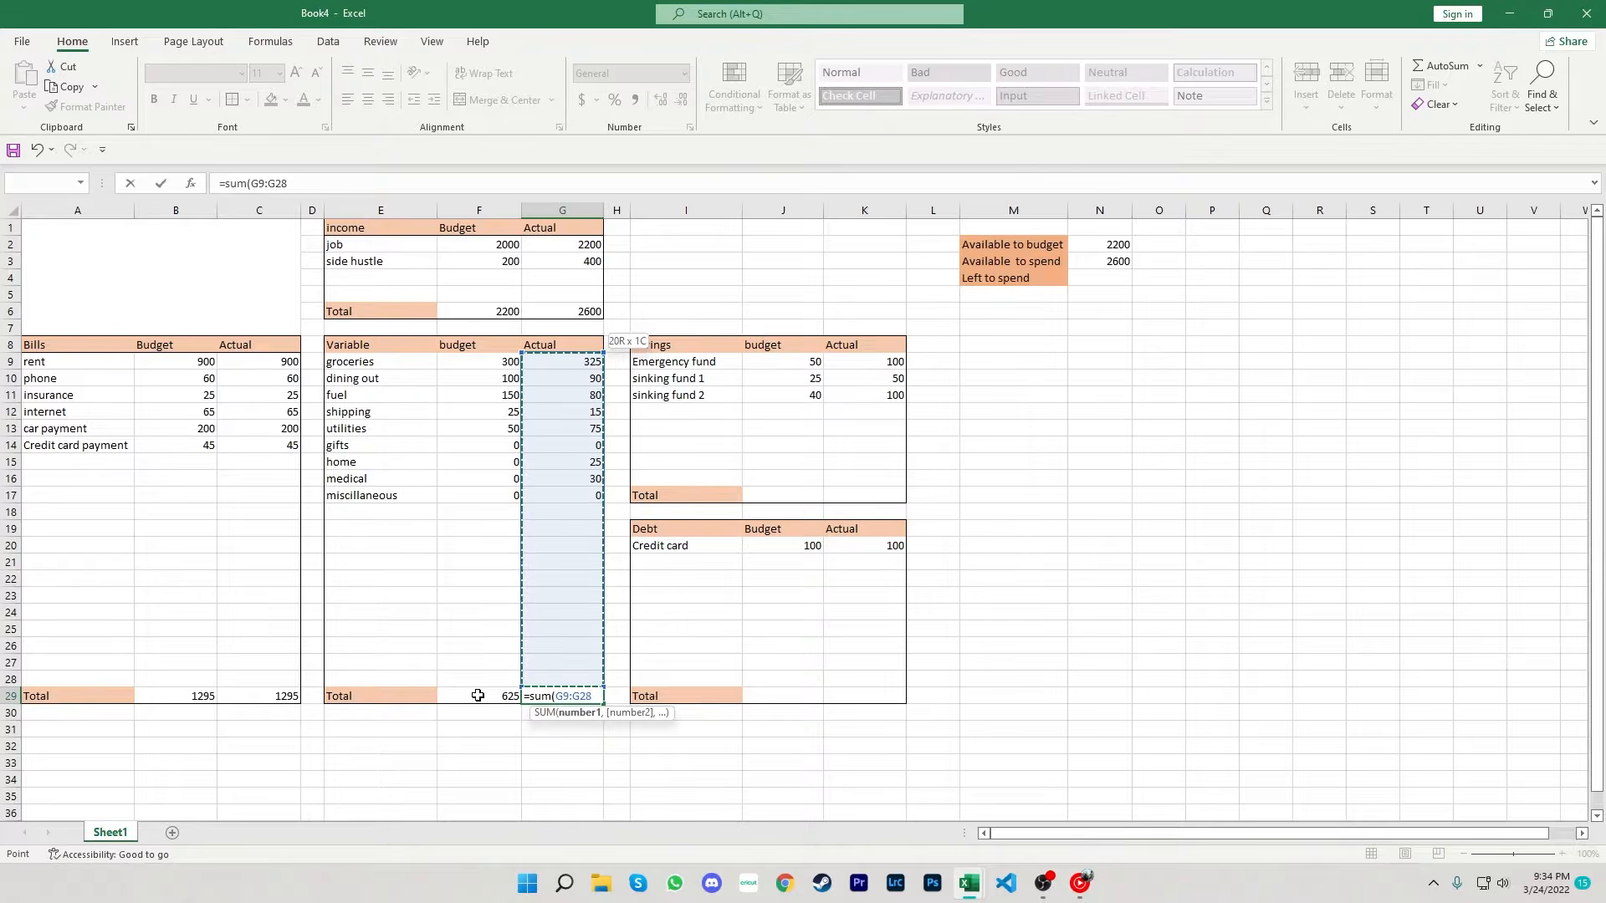
type(")")
key("Return")
- Enter a SUM formula in J17 totalling the Savings budget column J9 to J16
key("Up")
key("Up")
key("Up")
key("Up")
key("Up")
key("Up")
key("Up")
key("Up")
key("Up")
key("Up")
key("Up")
key("Up")
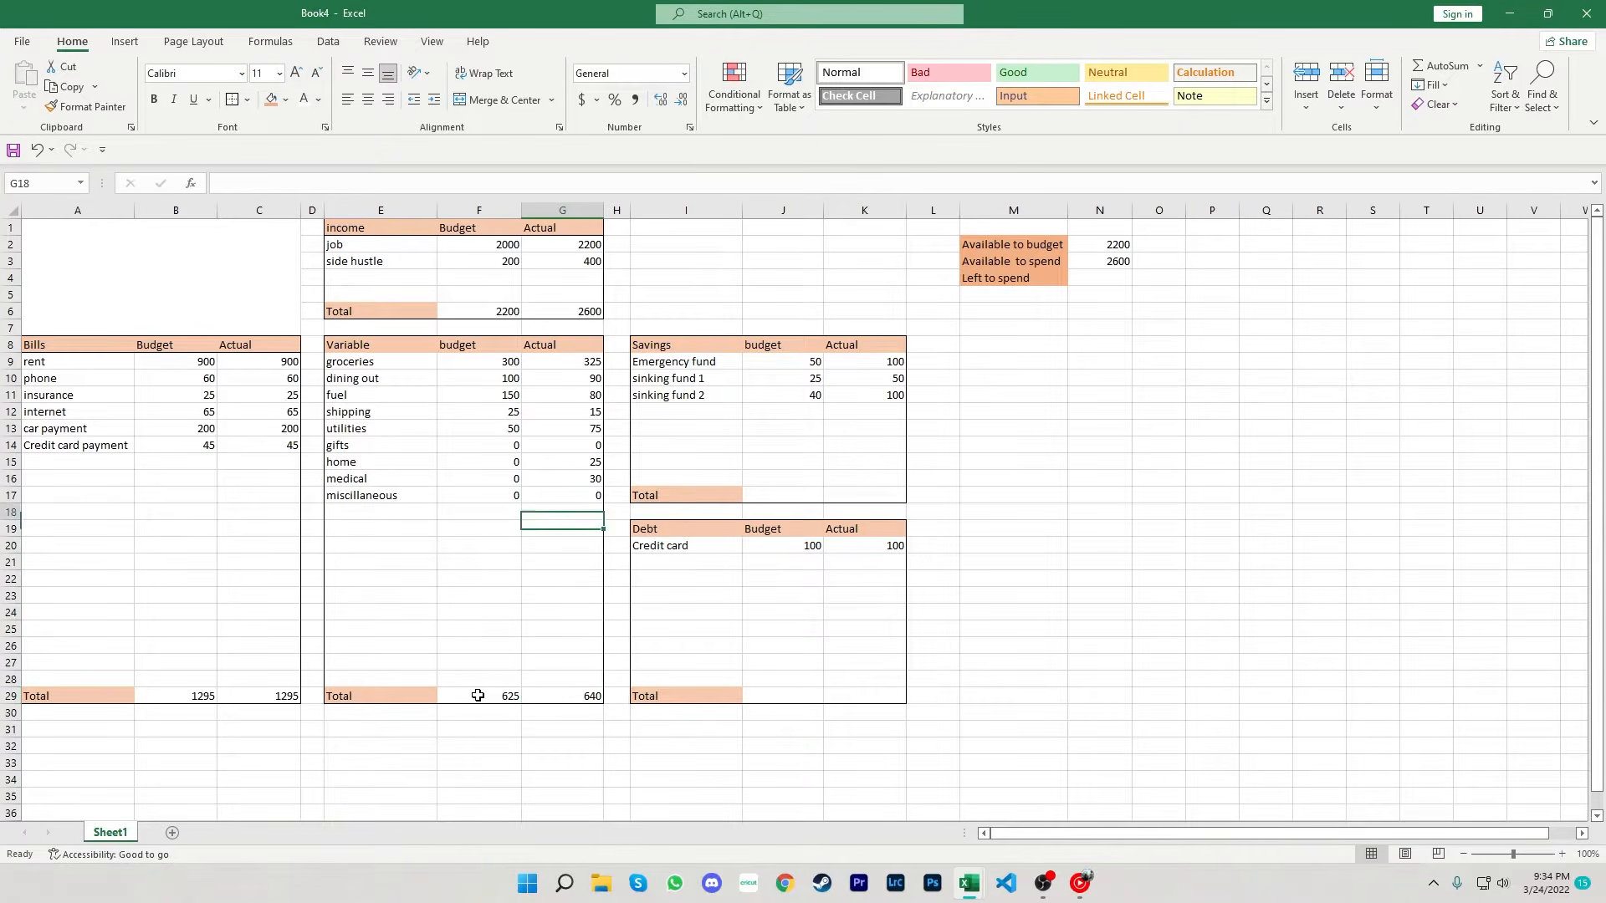
key("Right")
key("Right")
key("Right")
key("Up")
type("=s")
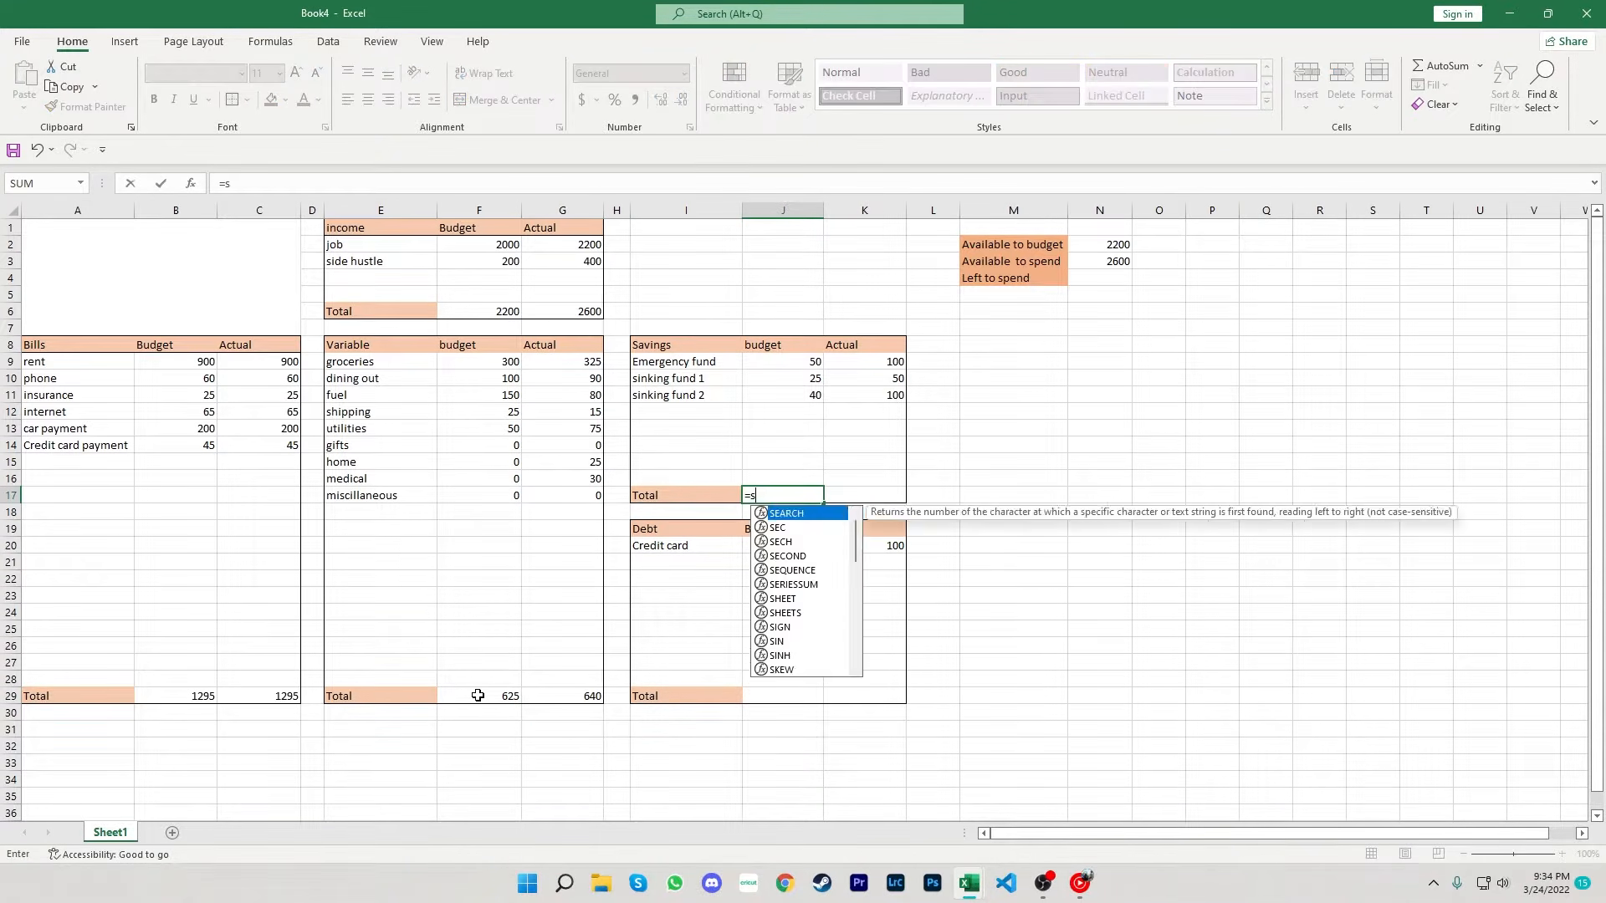
type("um(")
key("Up")
key("shift+Up")
key("shift+Up")
key("shift+Up")
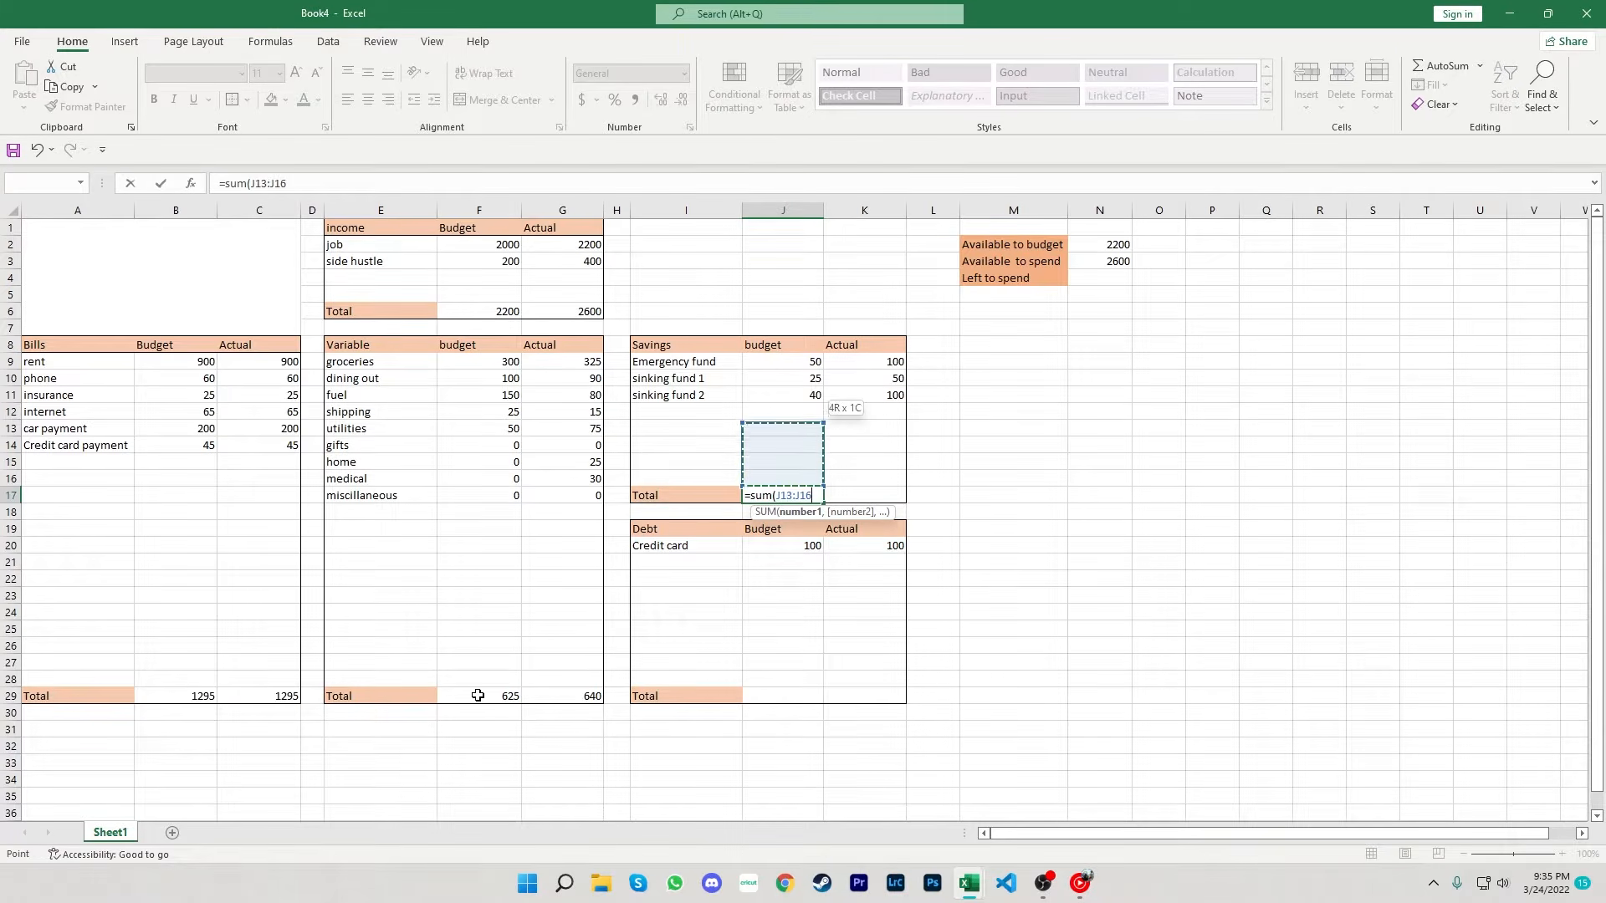
key("shift+Up")
key("shift+Up")
key("shift+Up")
key("shift+Up")
key("Return")
- Enter a SUM formula in K17 totalling the Savings actual column K9 to K16
key("Right")
key("Up")
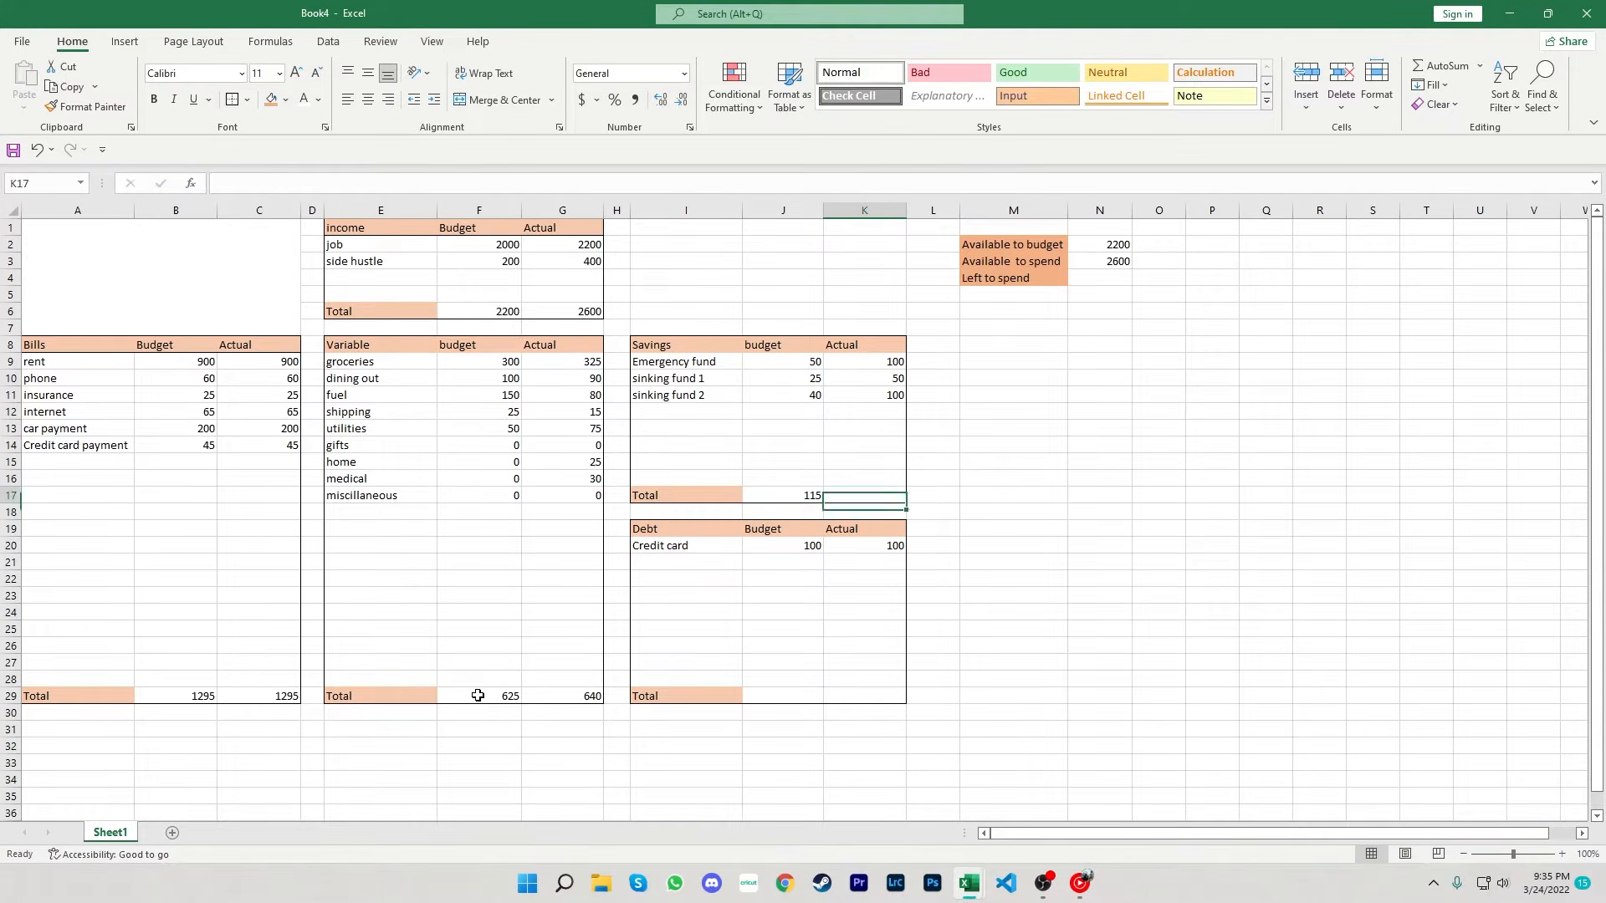
type("=sum(")
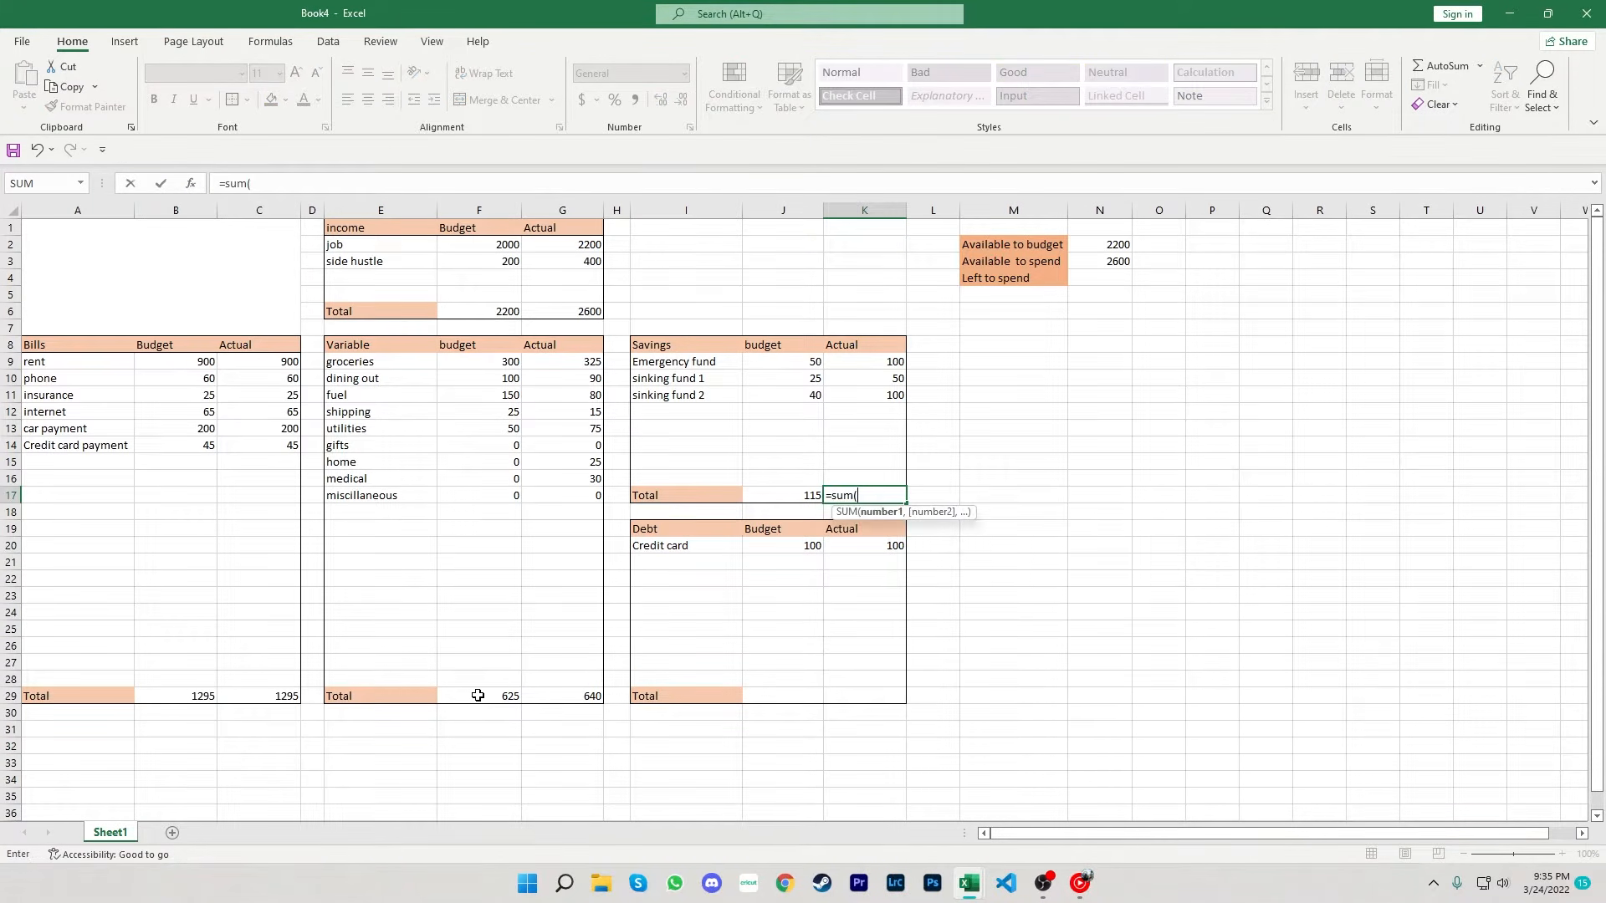
key("Up")
key("shift+Up")
key("shift+Up")
key("shift+Up")
key("shift+Up")
key("shift+Up")
key("shift+Up")
key("shift+Up")
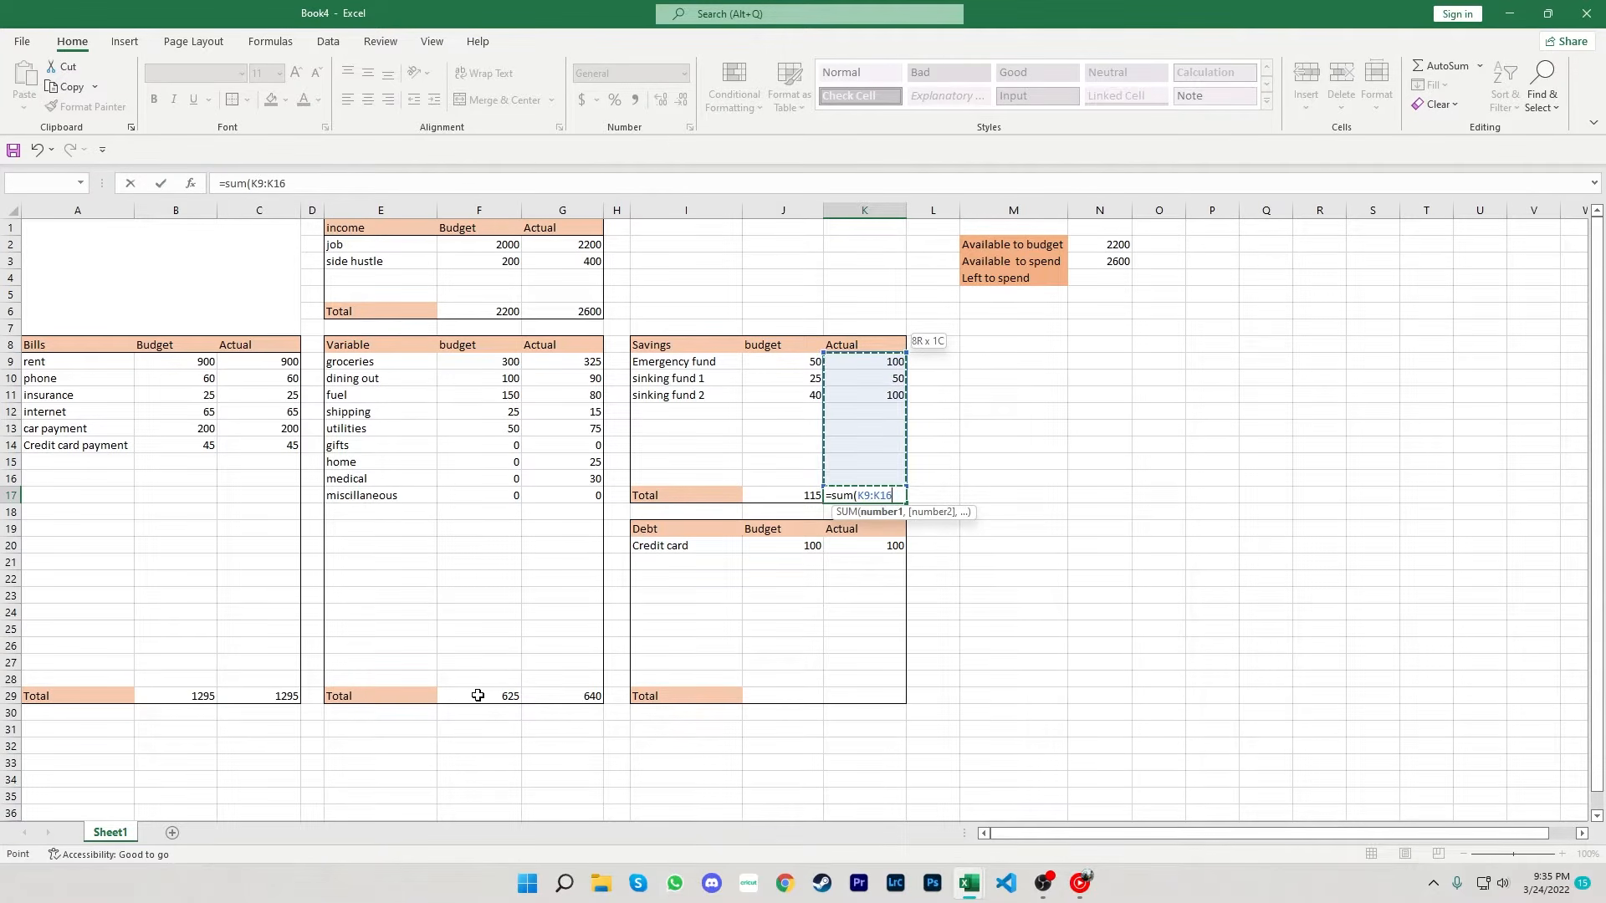
key("Return")
- Enter a SUM formula in J29 totalling the Debt budget column J20 to J28
key("Down")
key("Down")
key("Down")
key("Down")
key("Down")
key("Down")
key("Down")
key("Down")
key("Down")
key("Down")
key("Left")
key("Down")
key("Down")
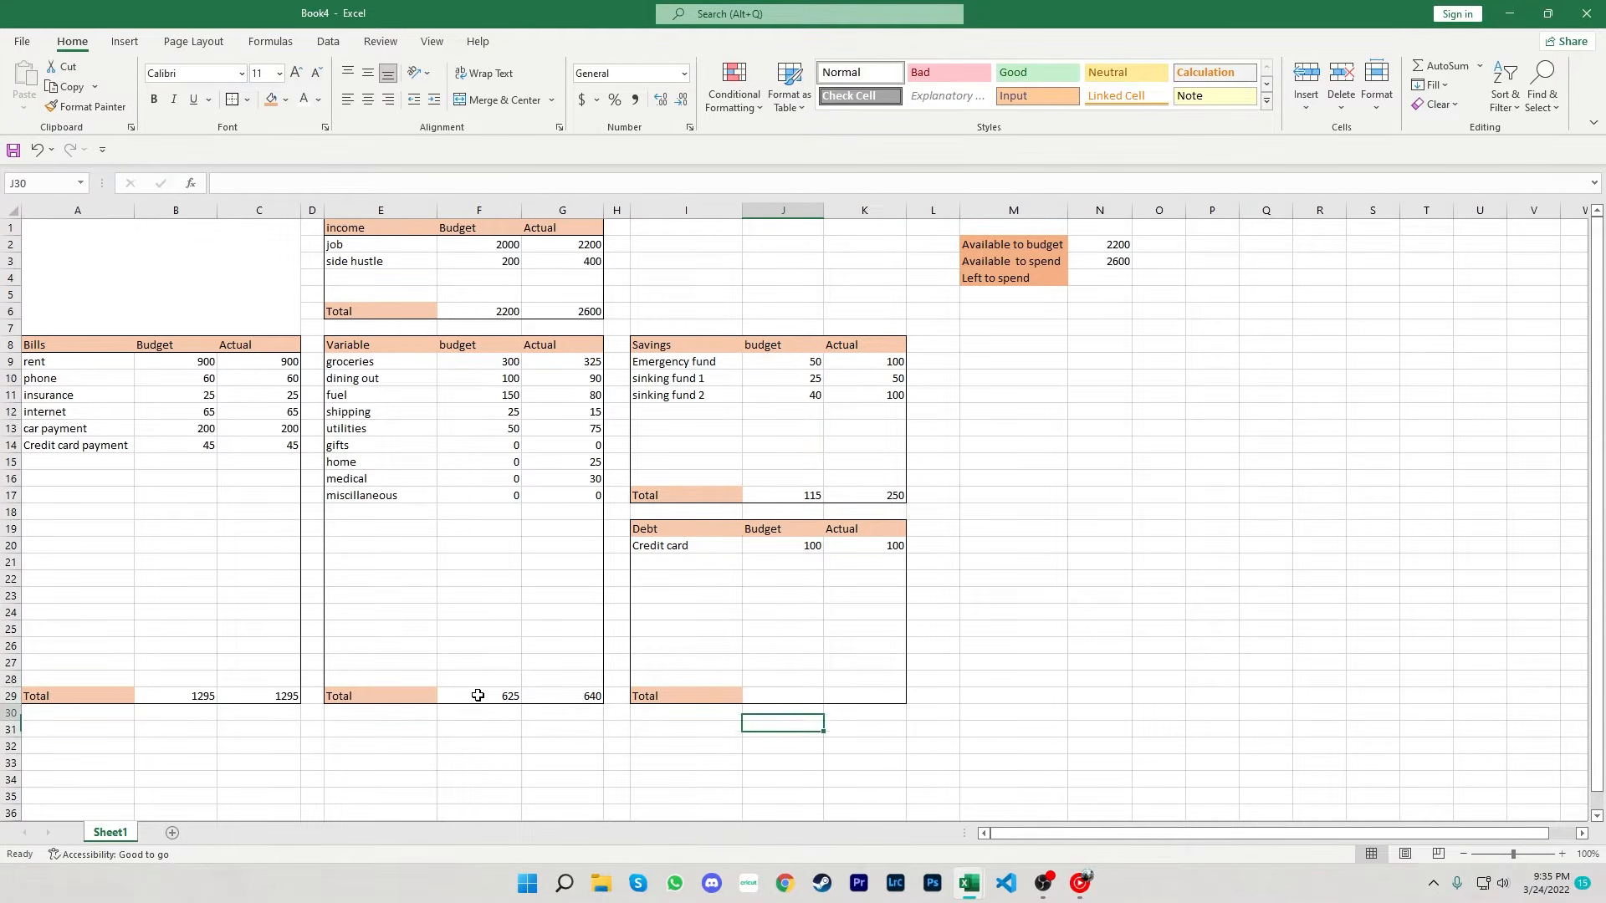
key("Up")
type("=sum(")
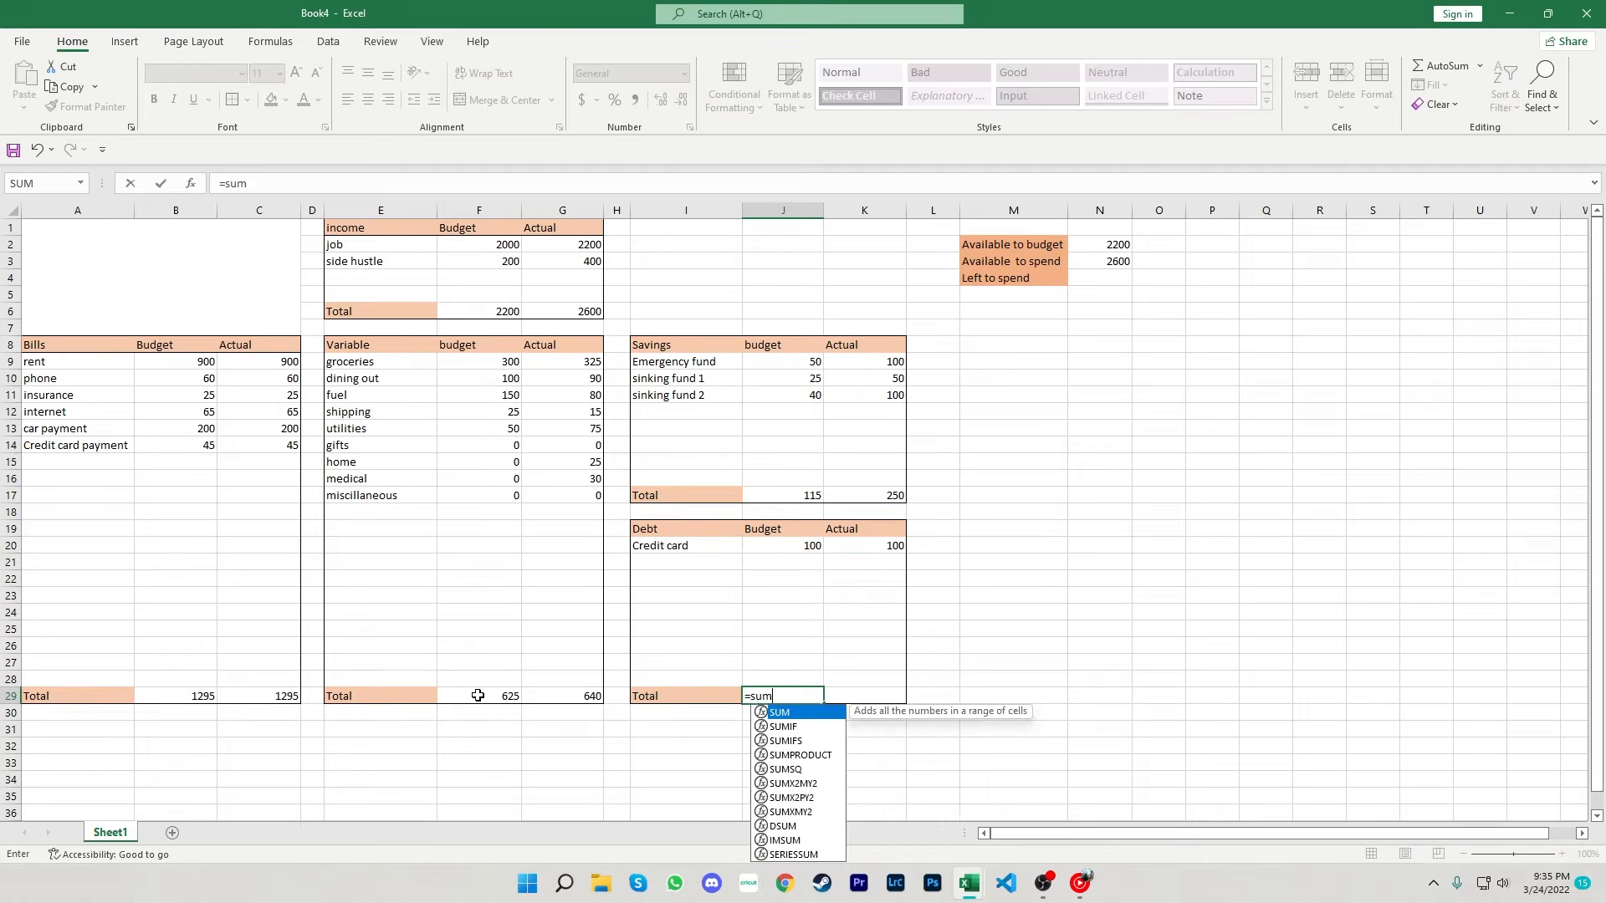
key("Up")
key("shift+Up")
key("shift+Up")
key("shift+Up")
key("shift+Up")
key("shift+Up")
key("shift+Up")
key("shift+Up")
key("shift+Up")
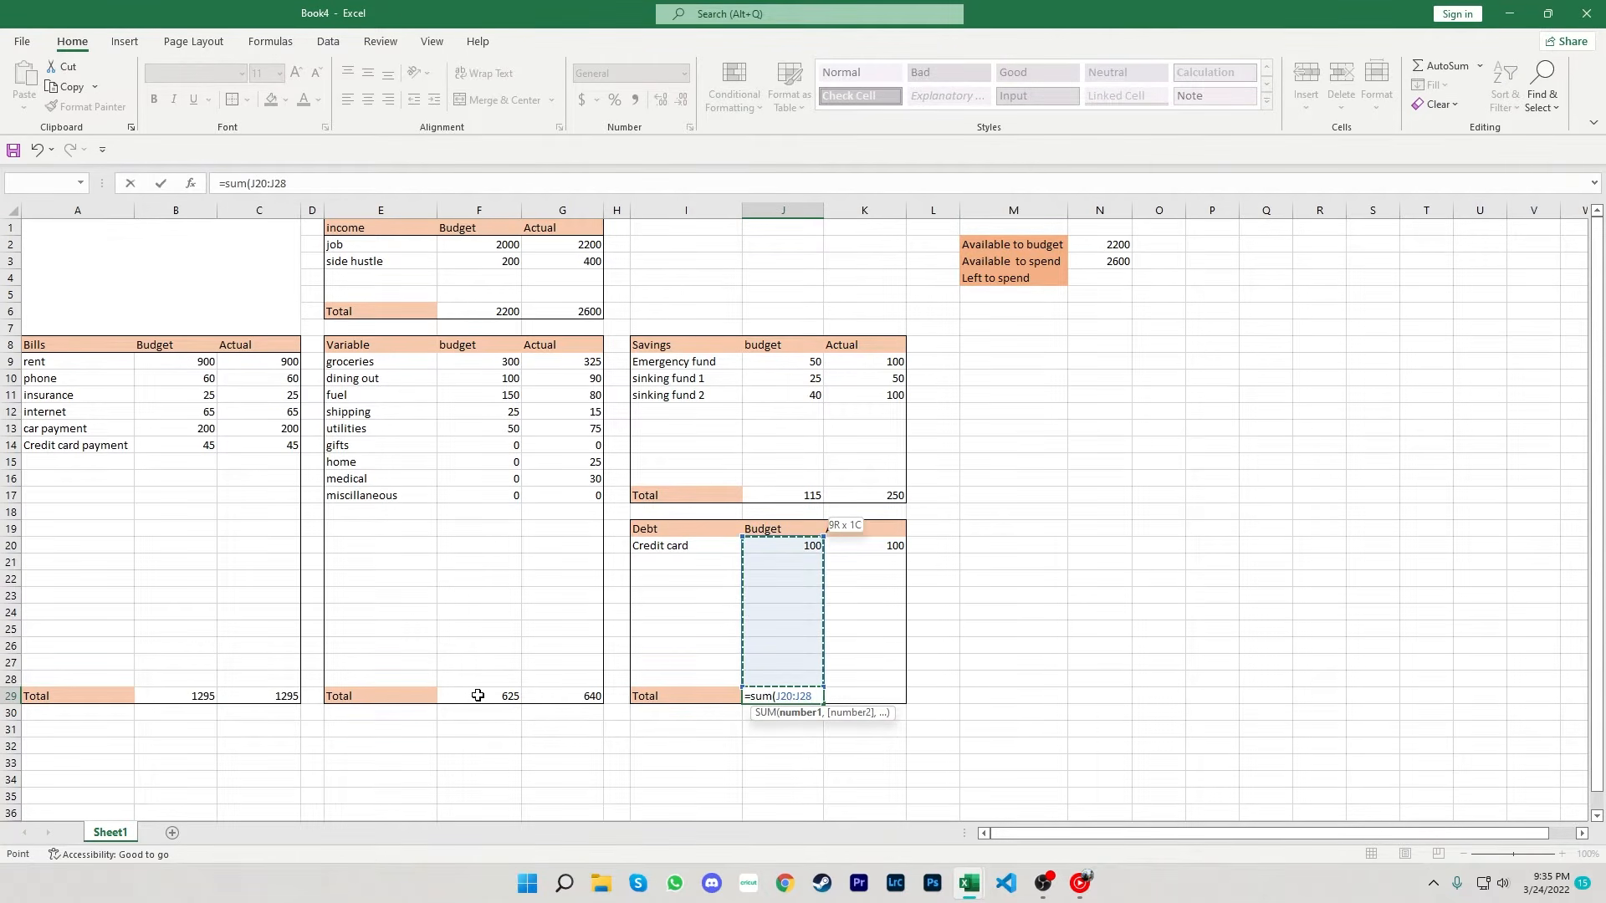
key("Tab")
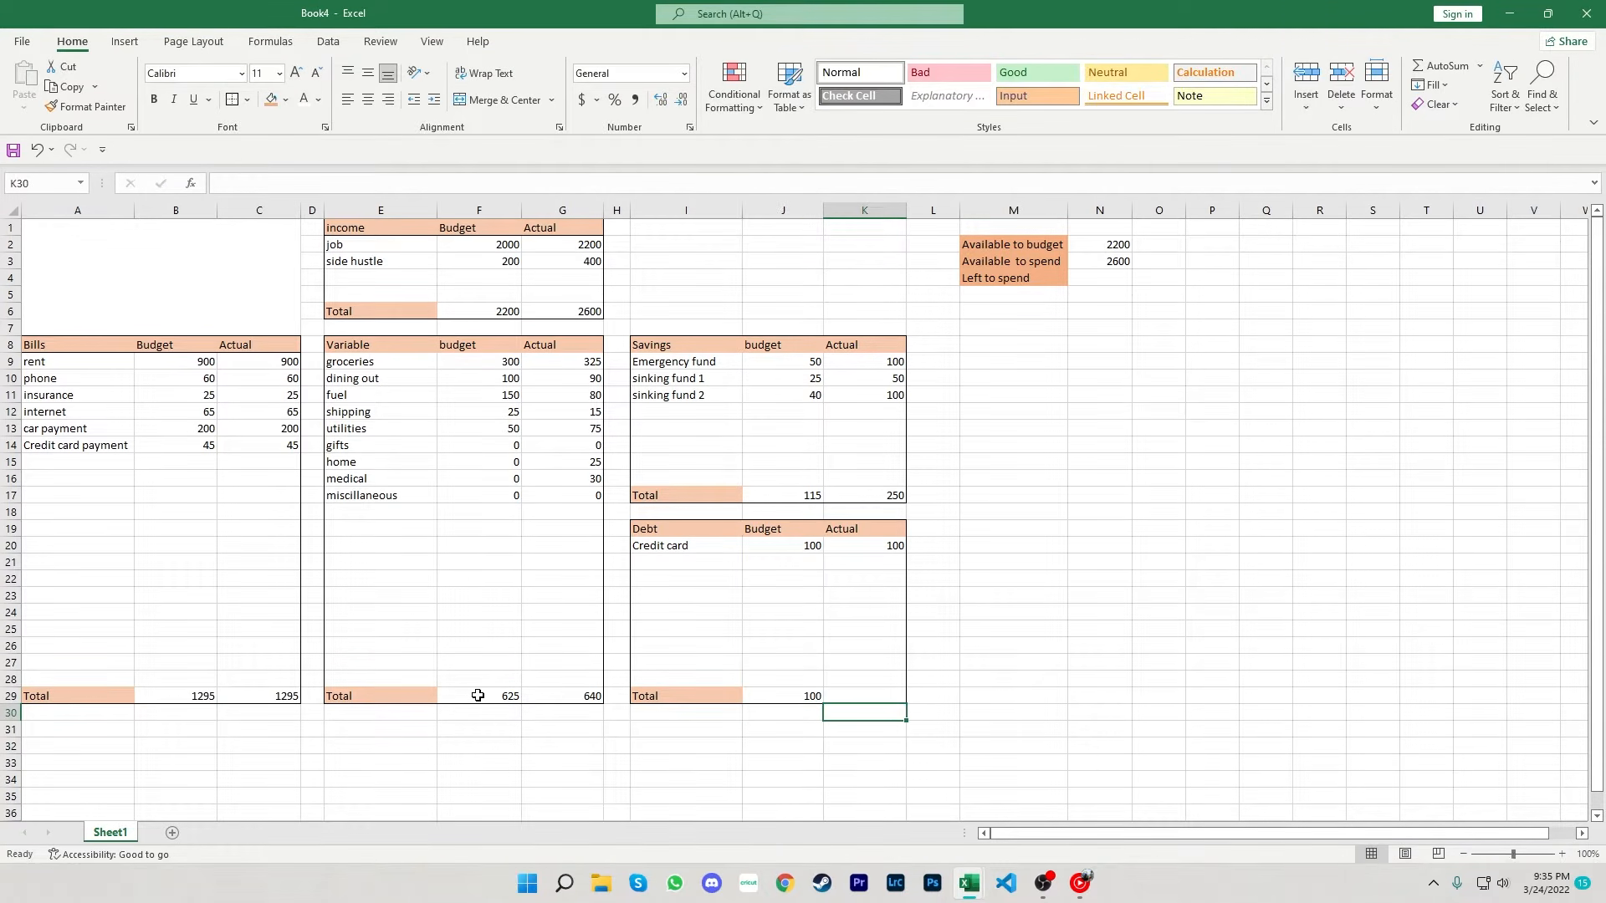
- Enter a SUM formula in K29 totalling the Debt actual column
type("=sum(")
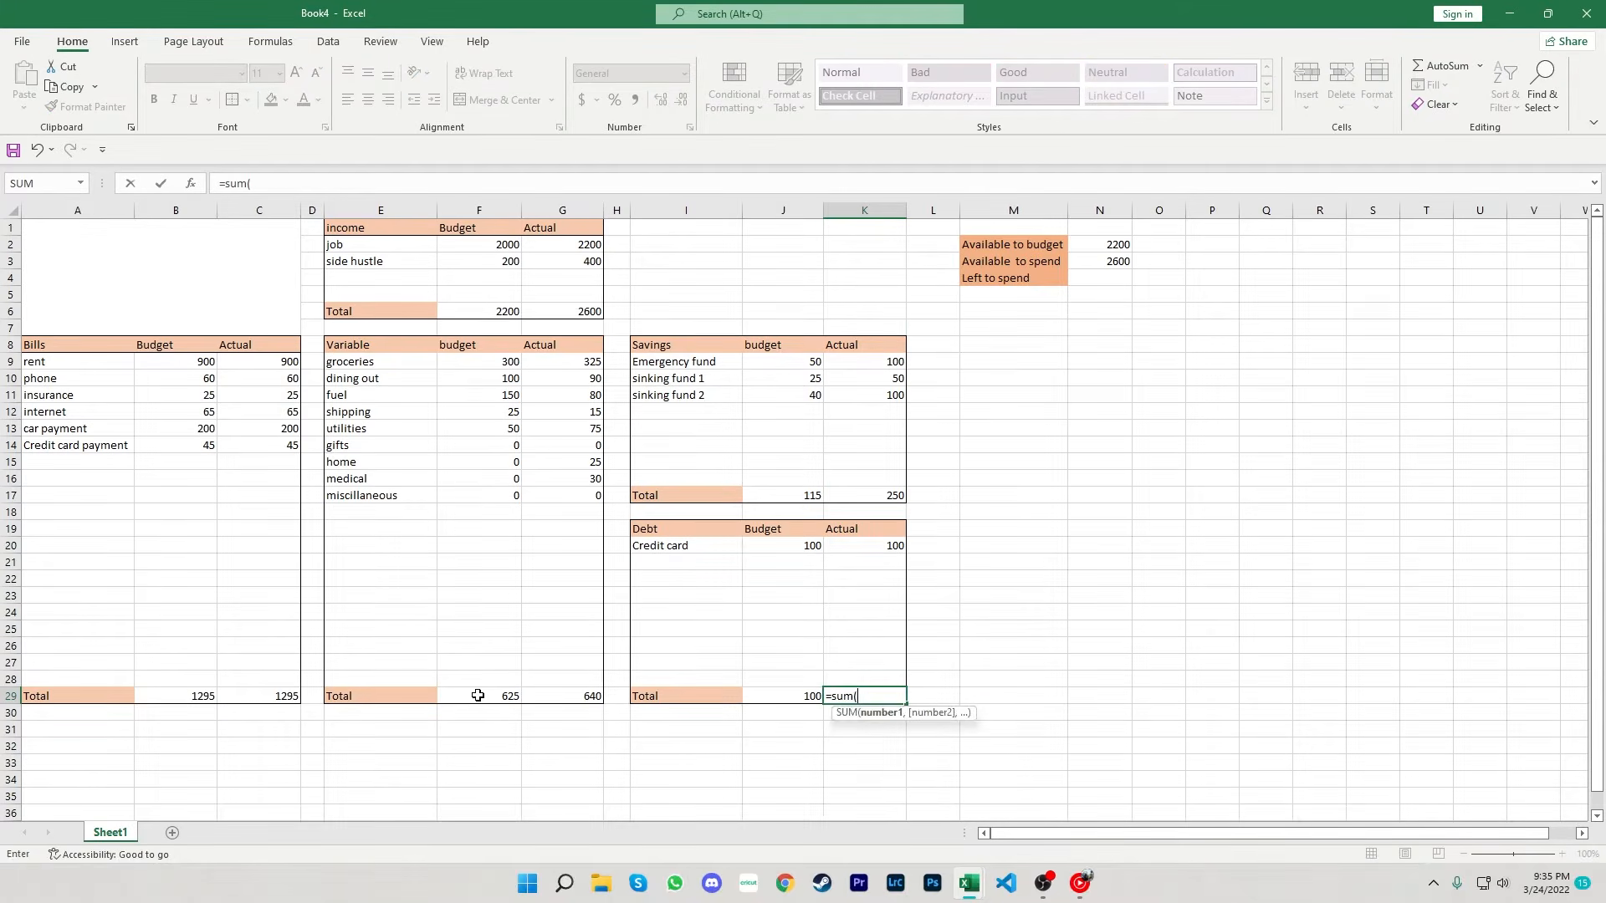
key("Up")
key("shift+Up")
key("shift+Up")
key("shift+Up")
key("shift+Up")
key("shift+Up")
key("shift+Up")
key("shift+Up")
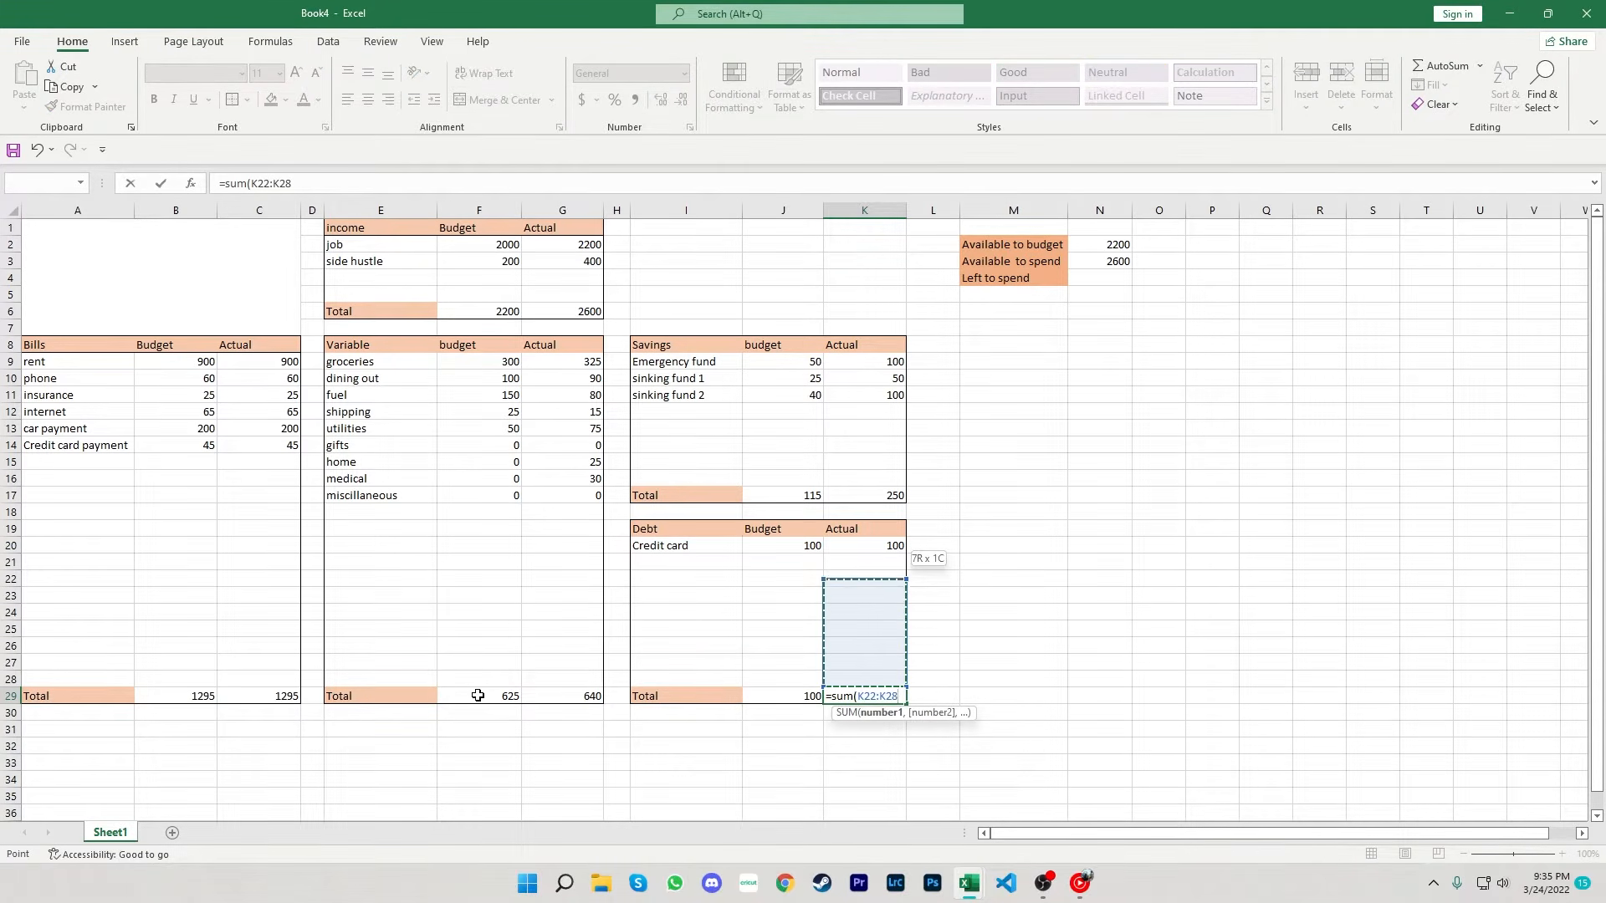
key("Return")
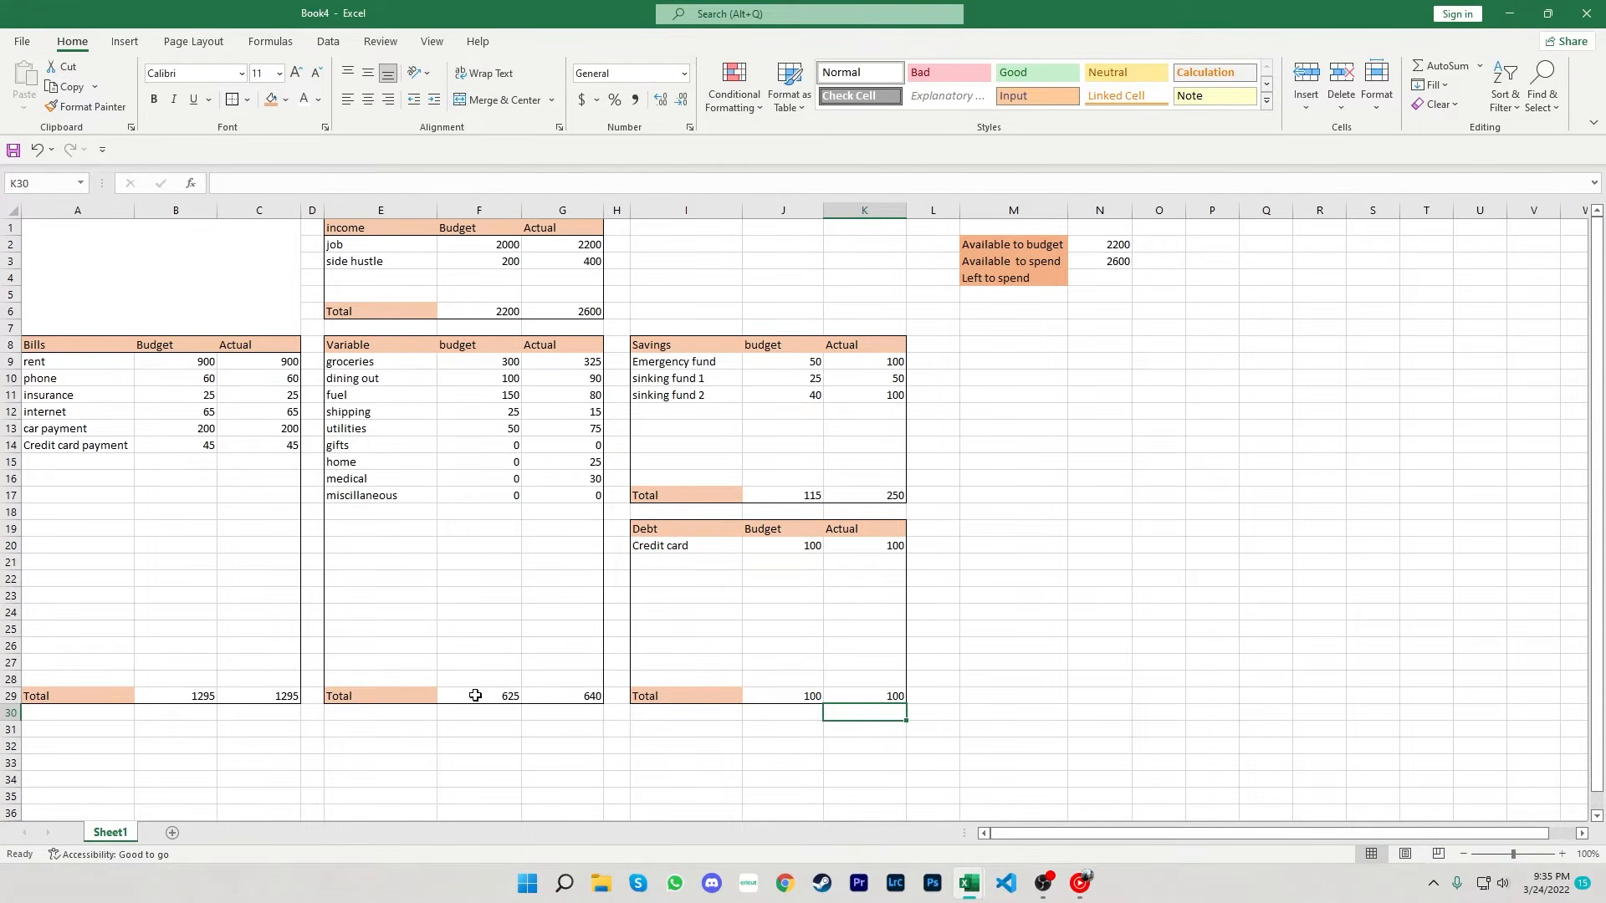
- Enter a formula in N4 that subtracts the actual totals C29, G29, K29 and K17 from N3 inside SUM
left_click(1104, 278)
type("=")
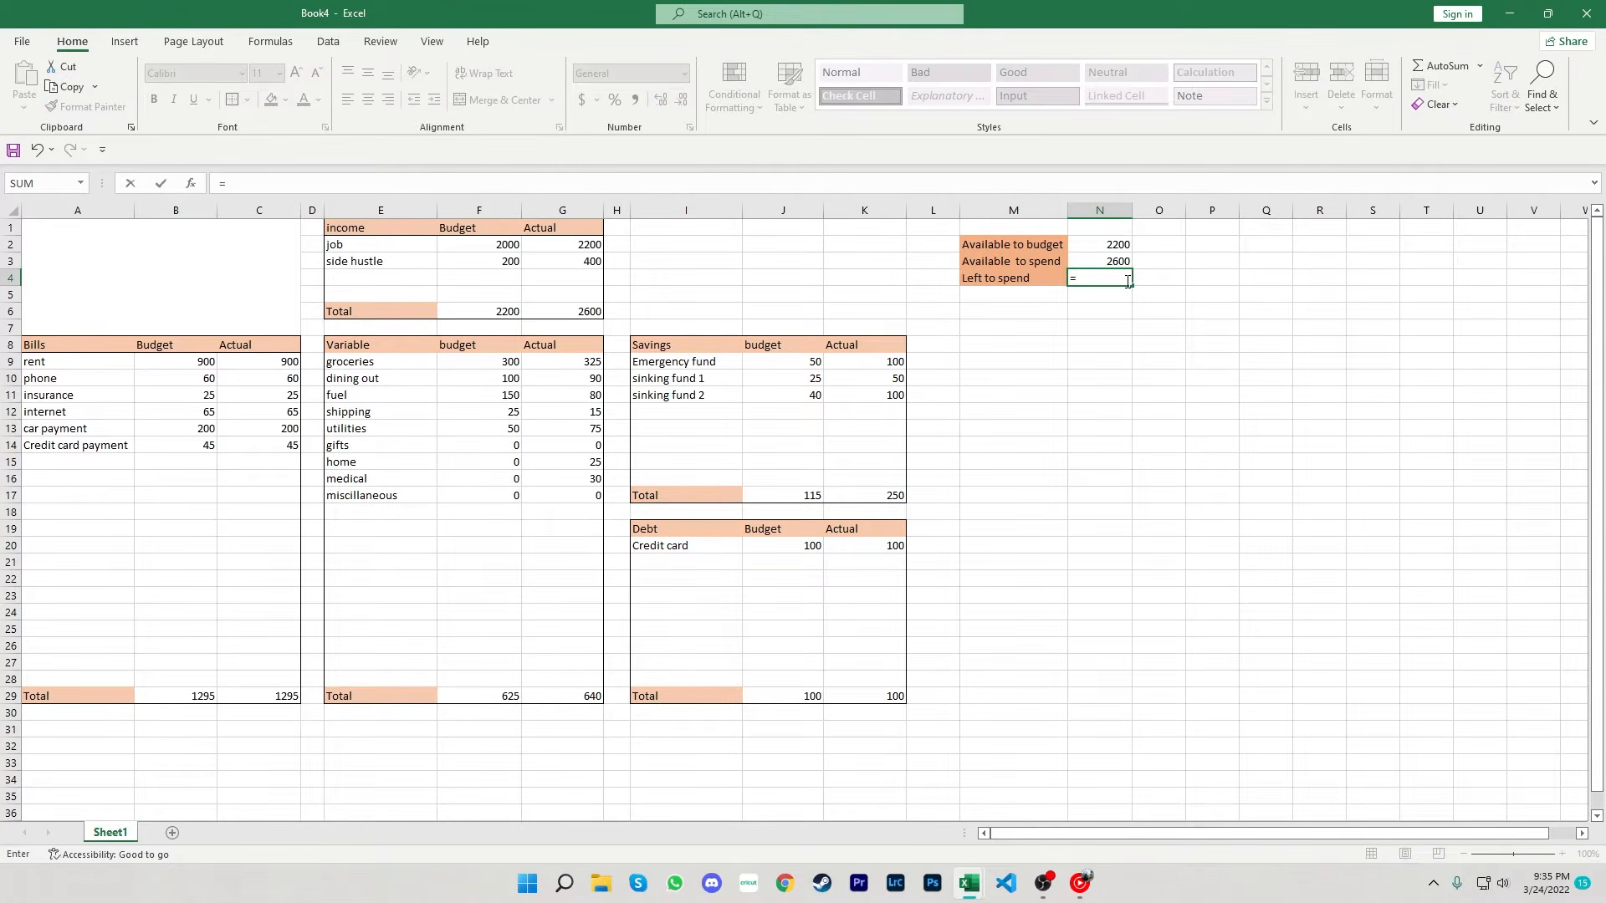
type("sum(")
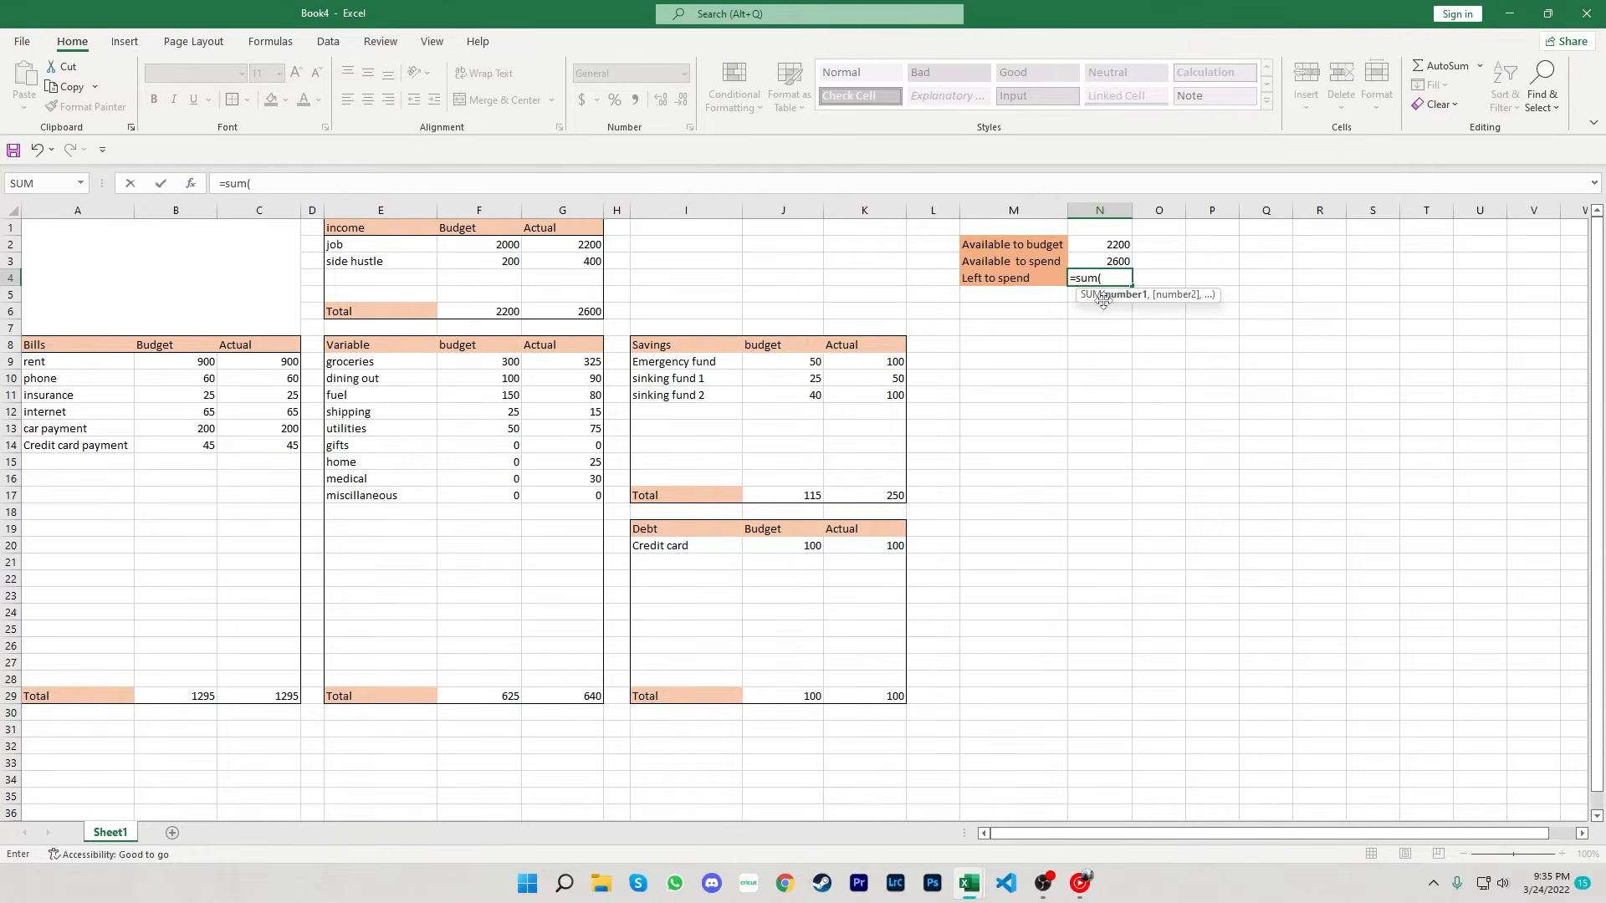
left_click(1110, 262)
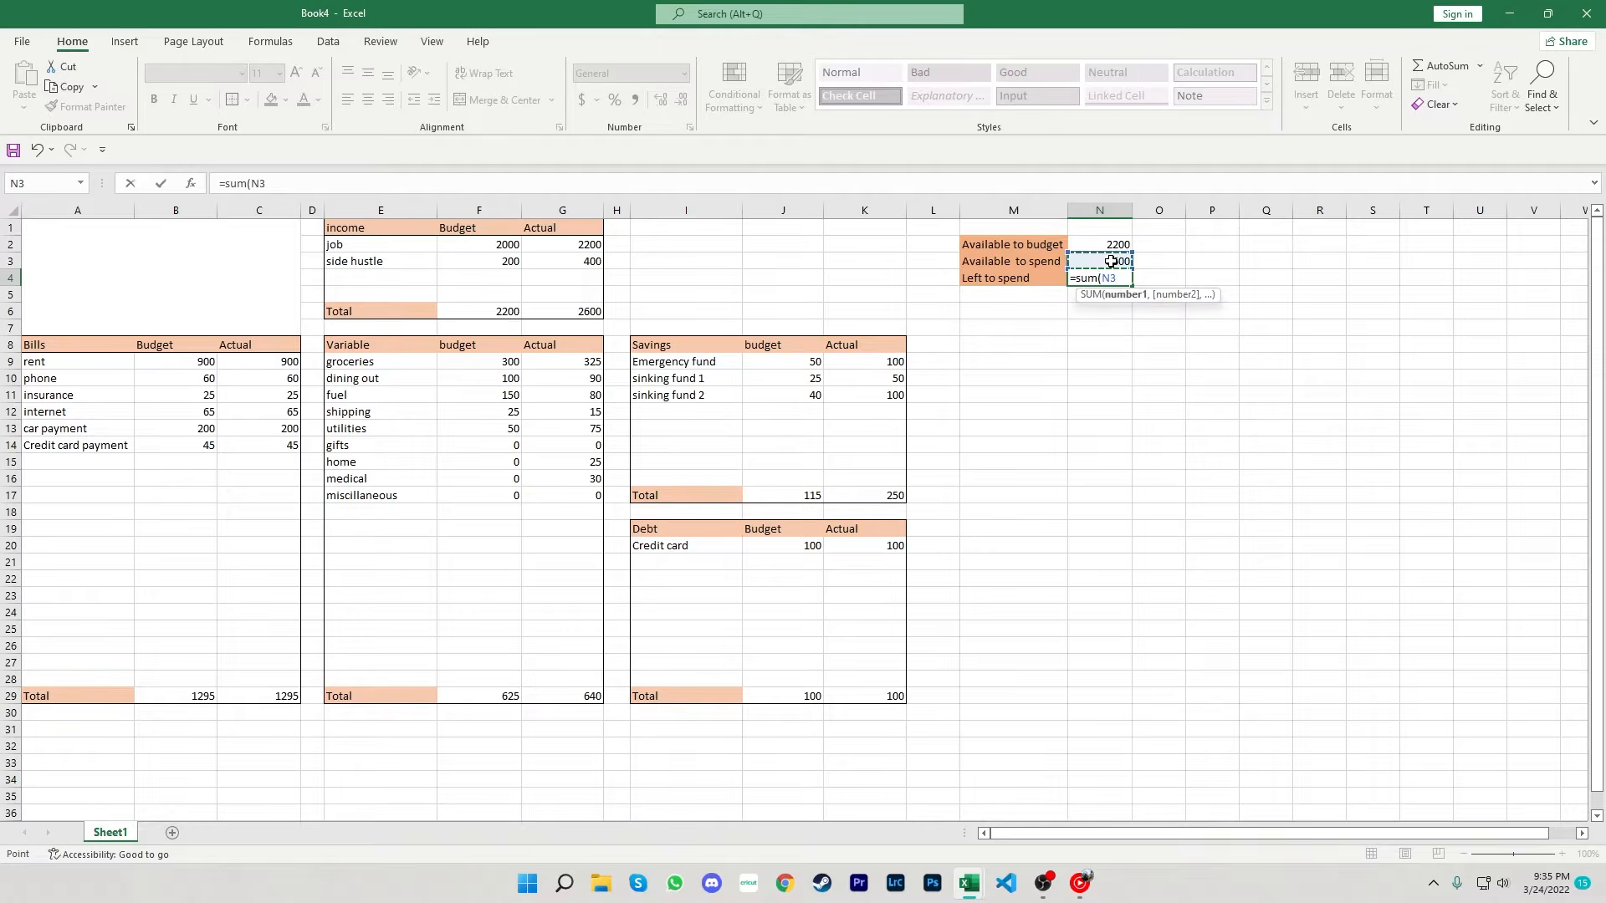
type("-")
left_click(283, 694)
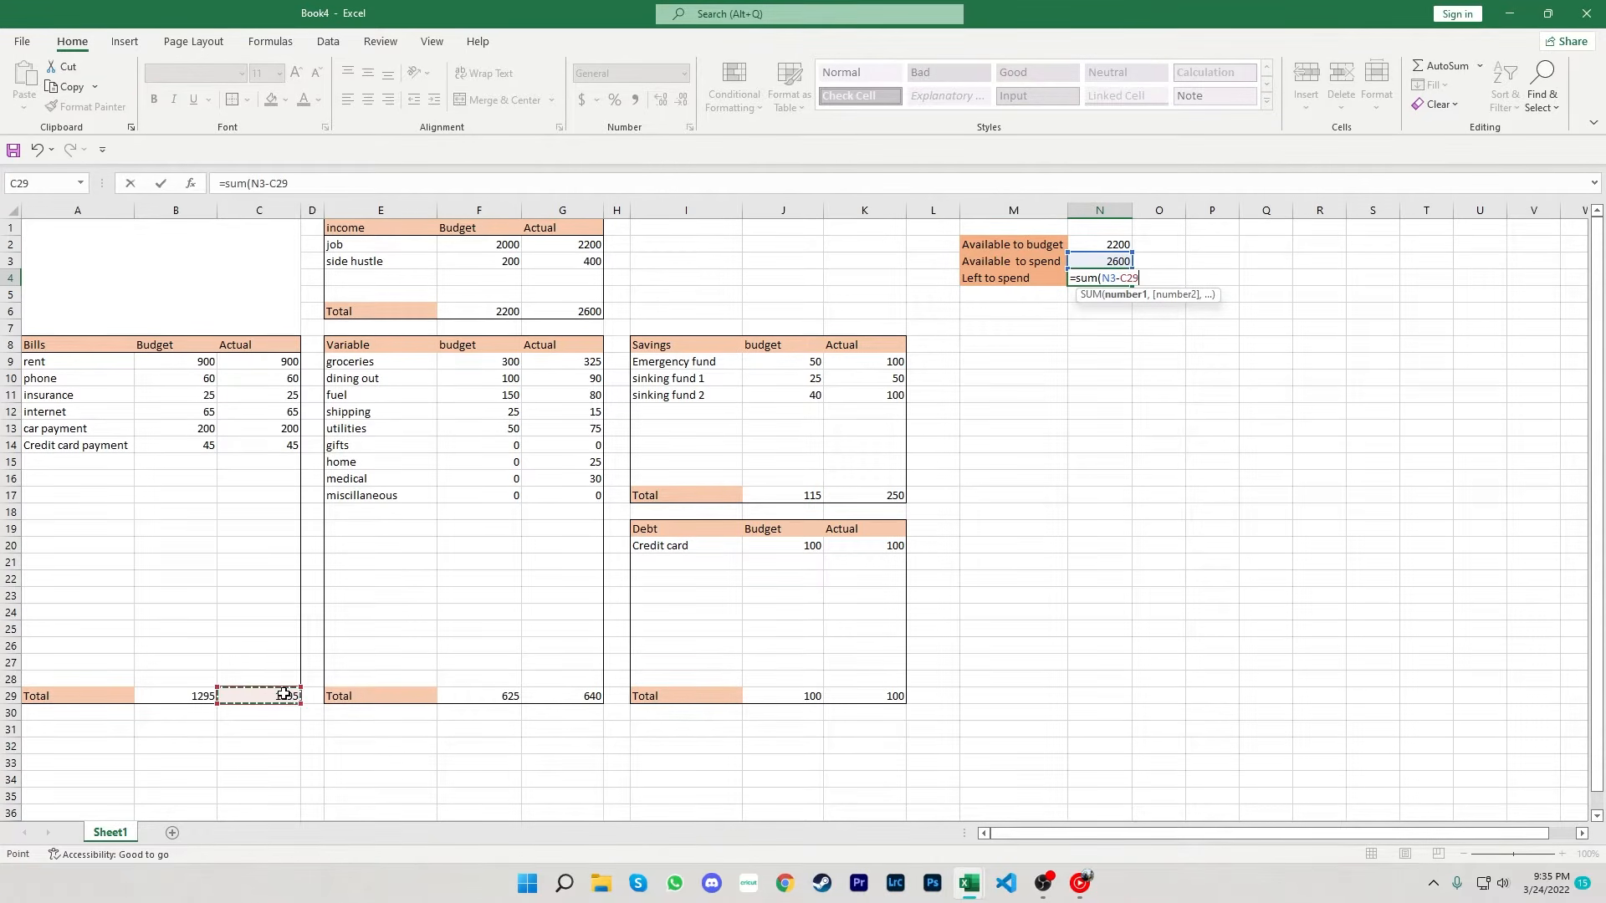
type("-")
left_click(584, 696)
type("-")
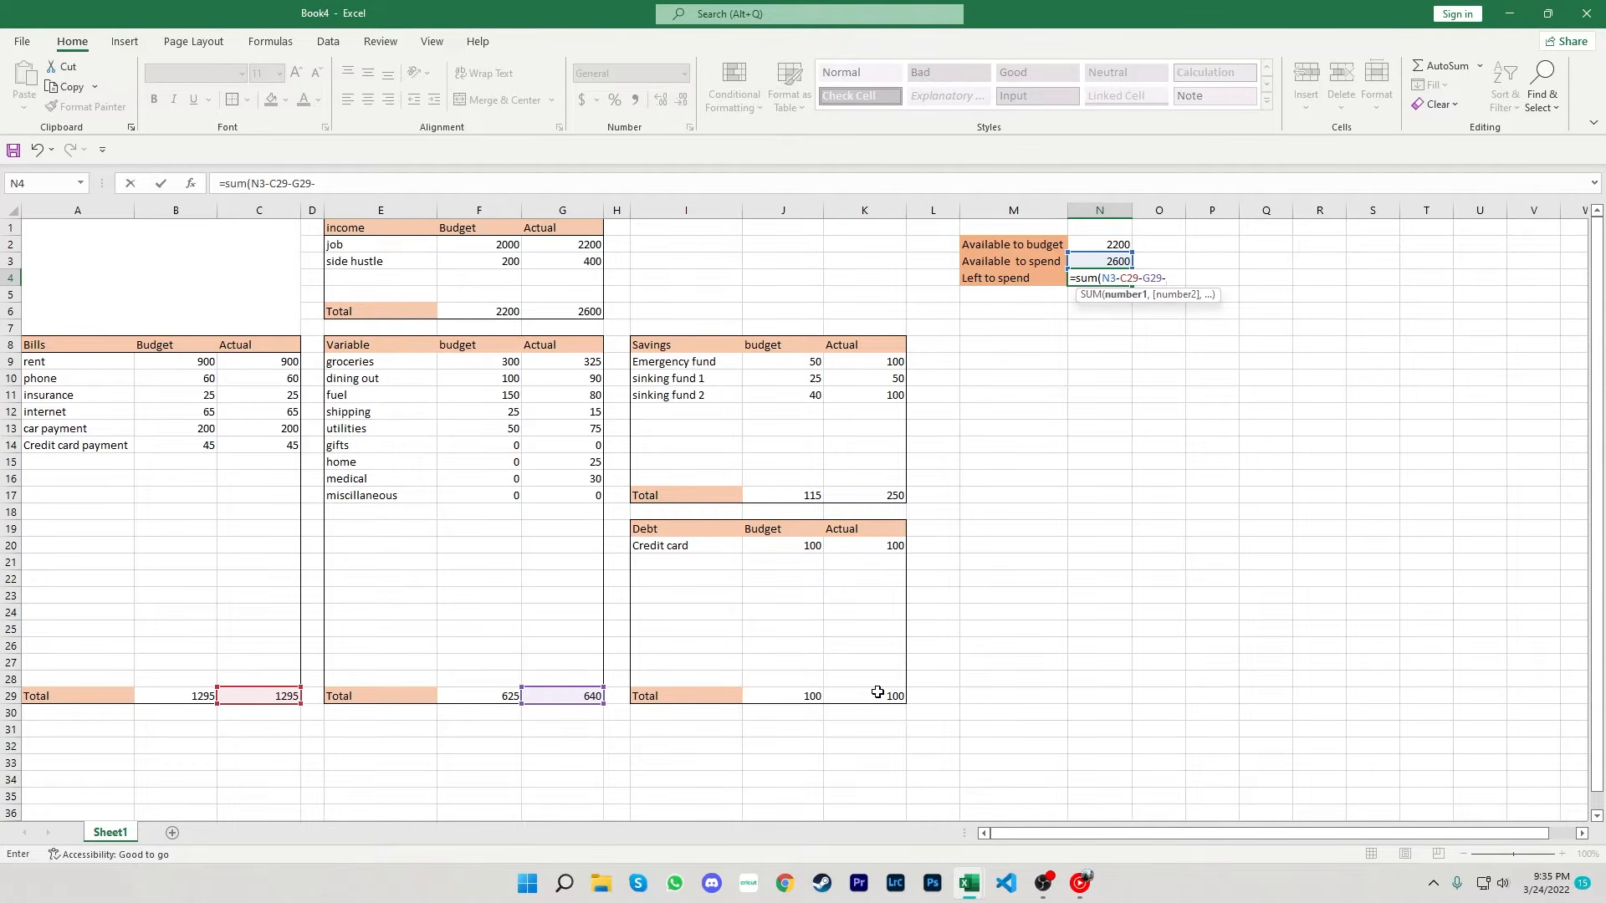
left_click(877, 693)
type("-")
left_click(882, 496)
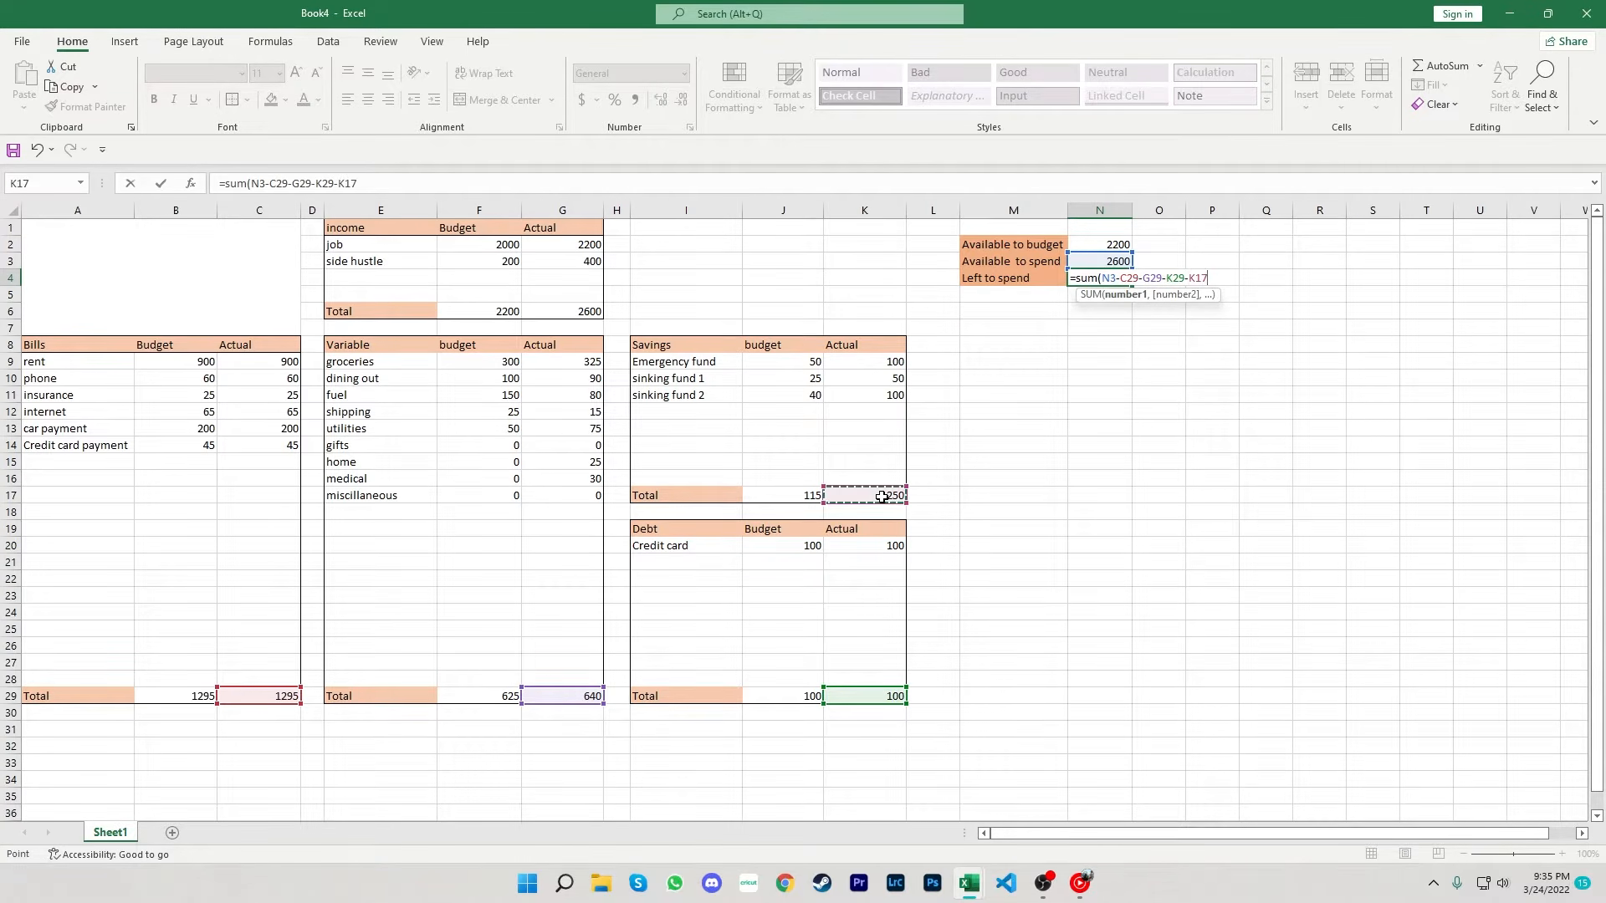
type(")")
key("Return")
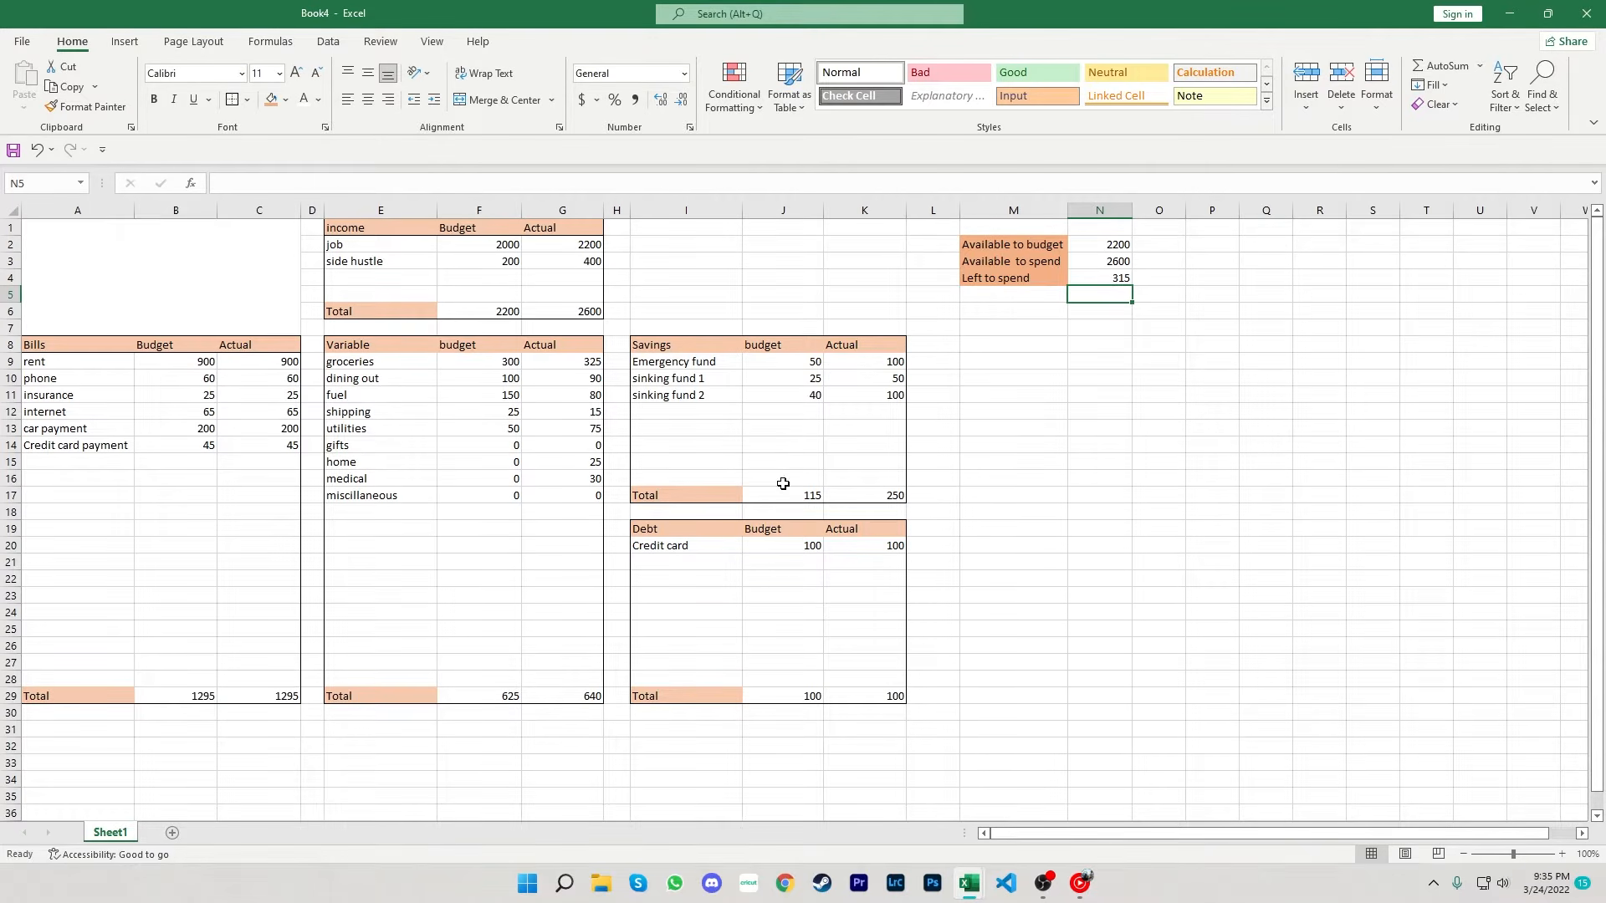
- Set the merged title block's font size to 100 and enter JAN as its title
left_click(200, 306)
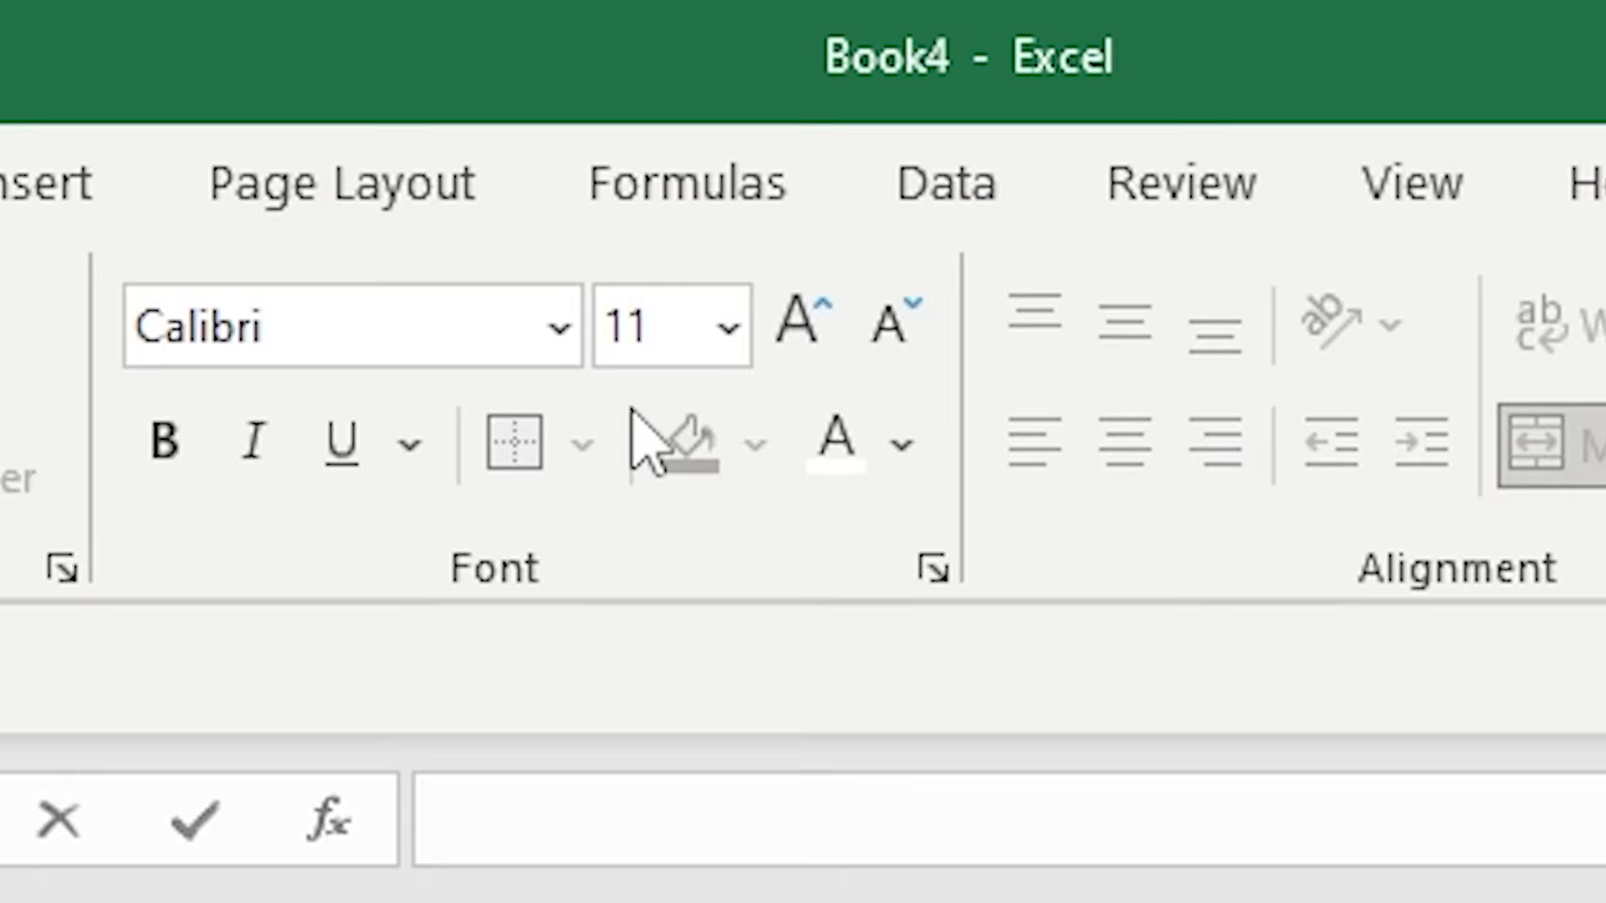
left_click(262, 73)
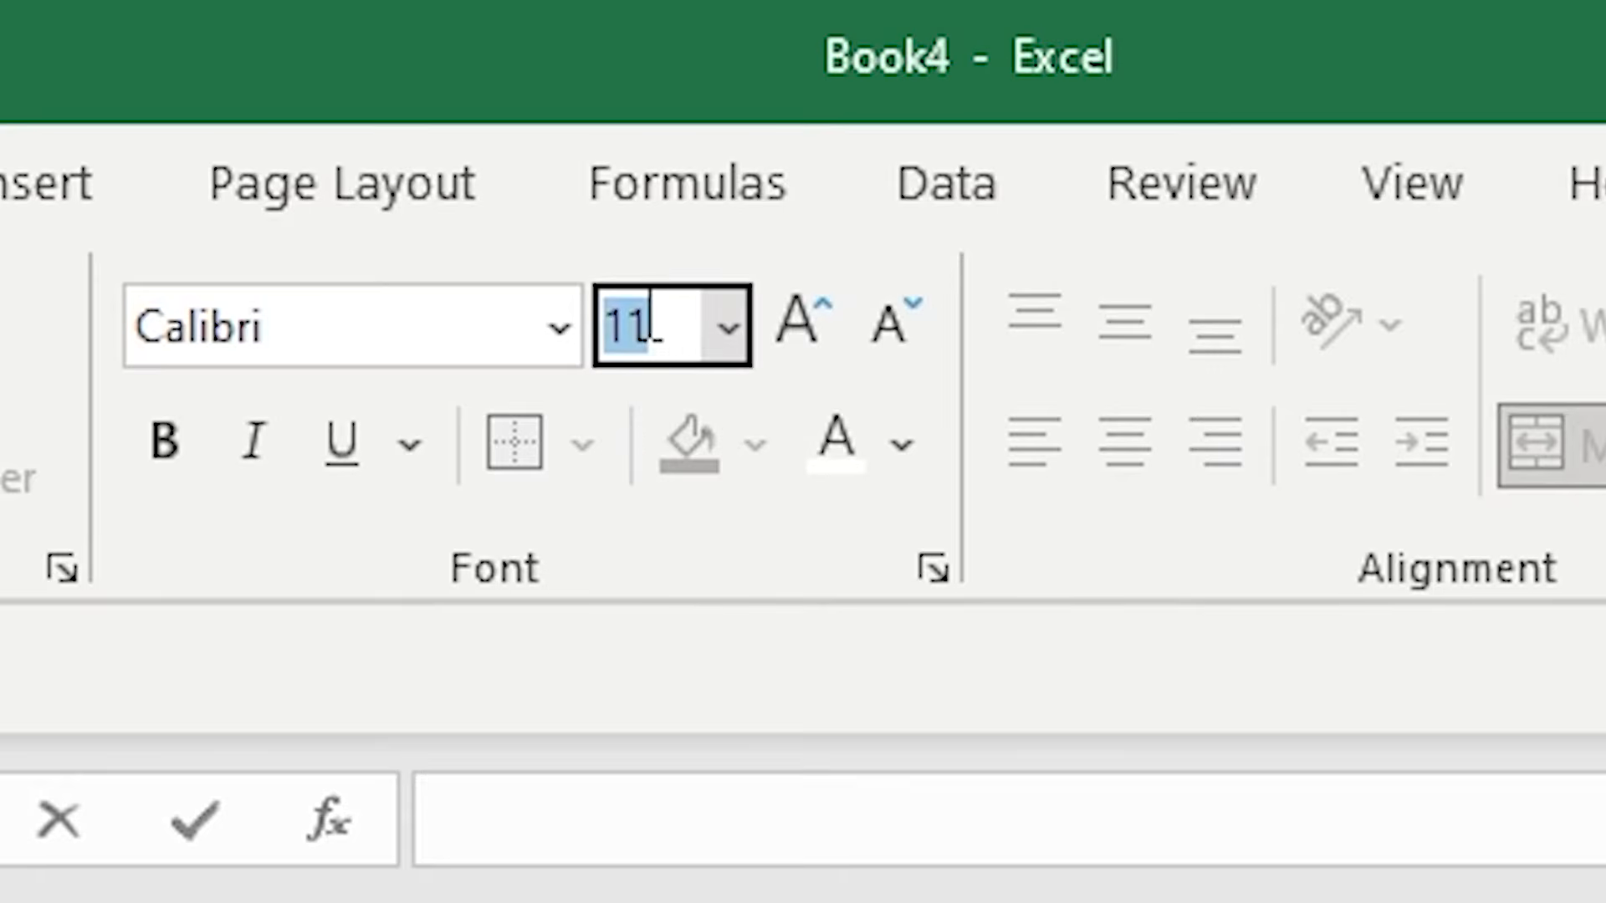
type("100")
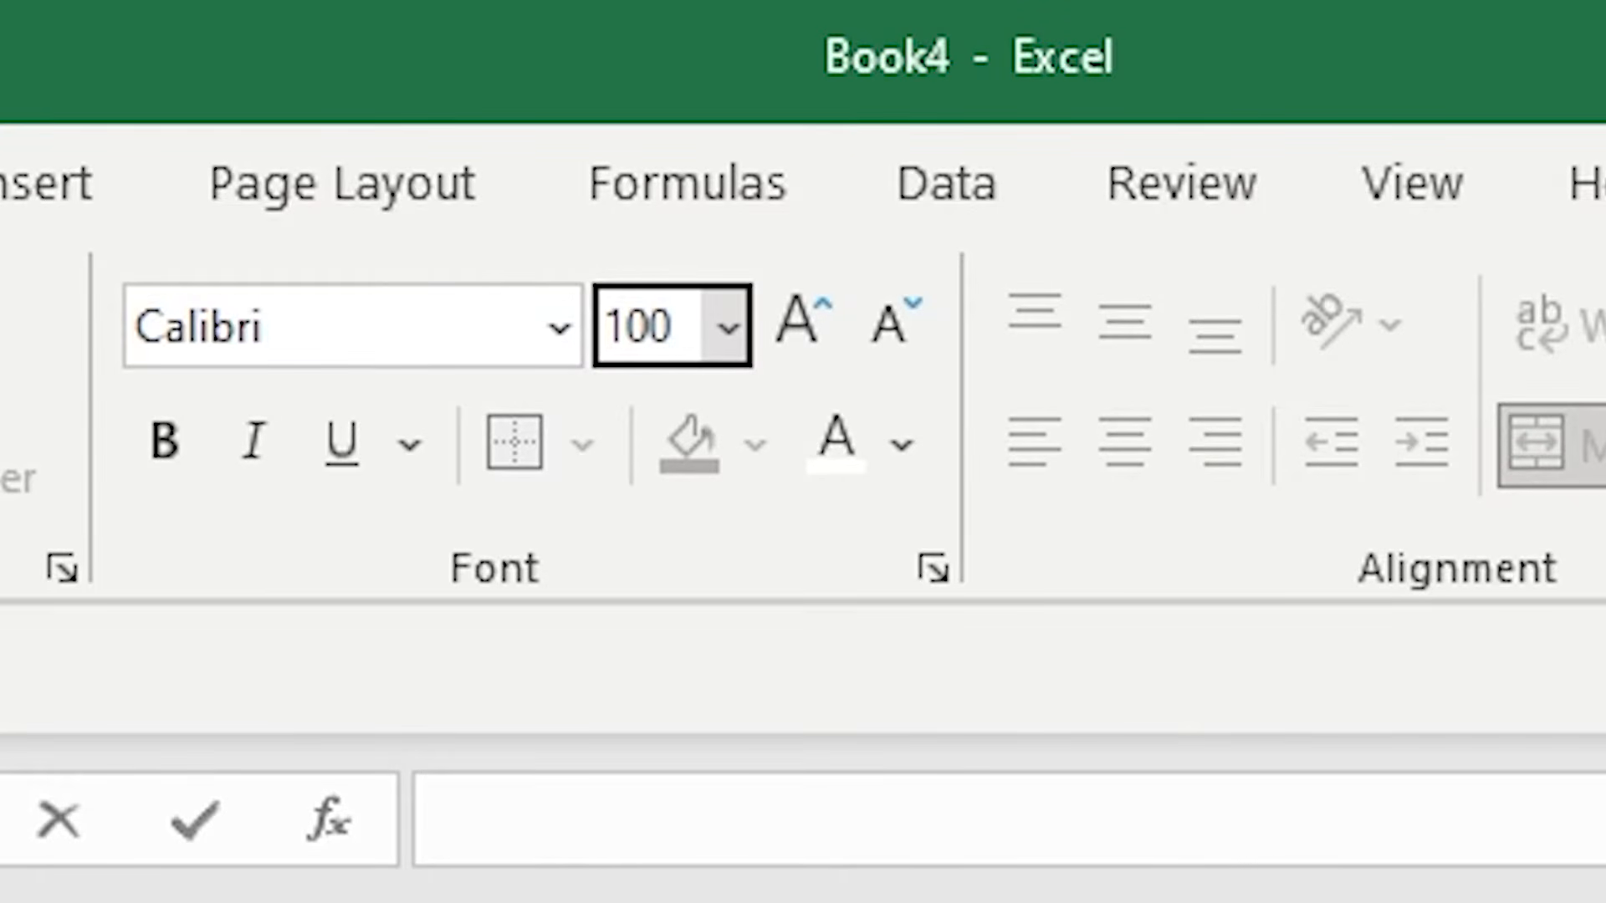
key("Return")
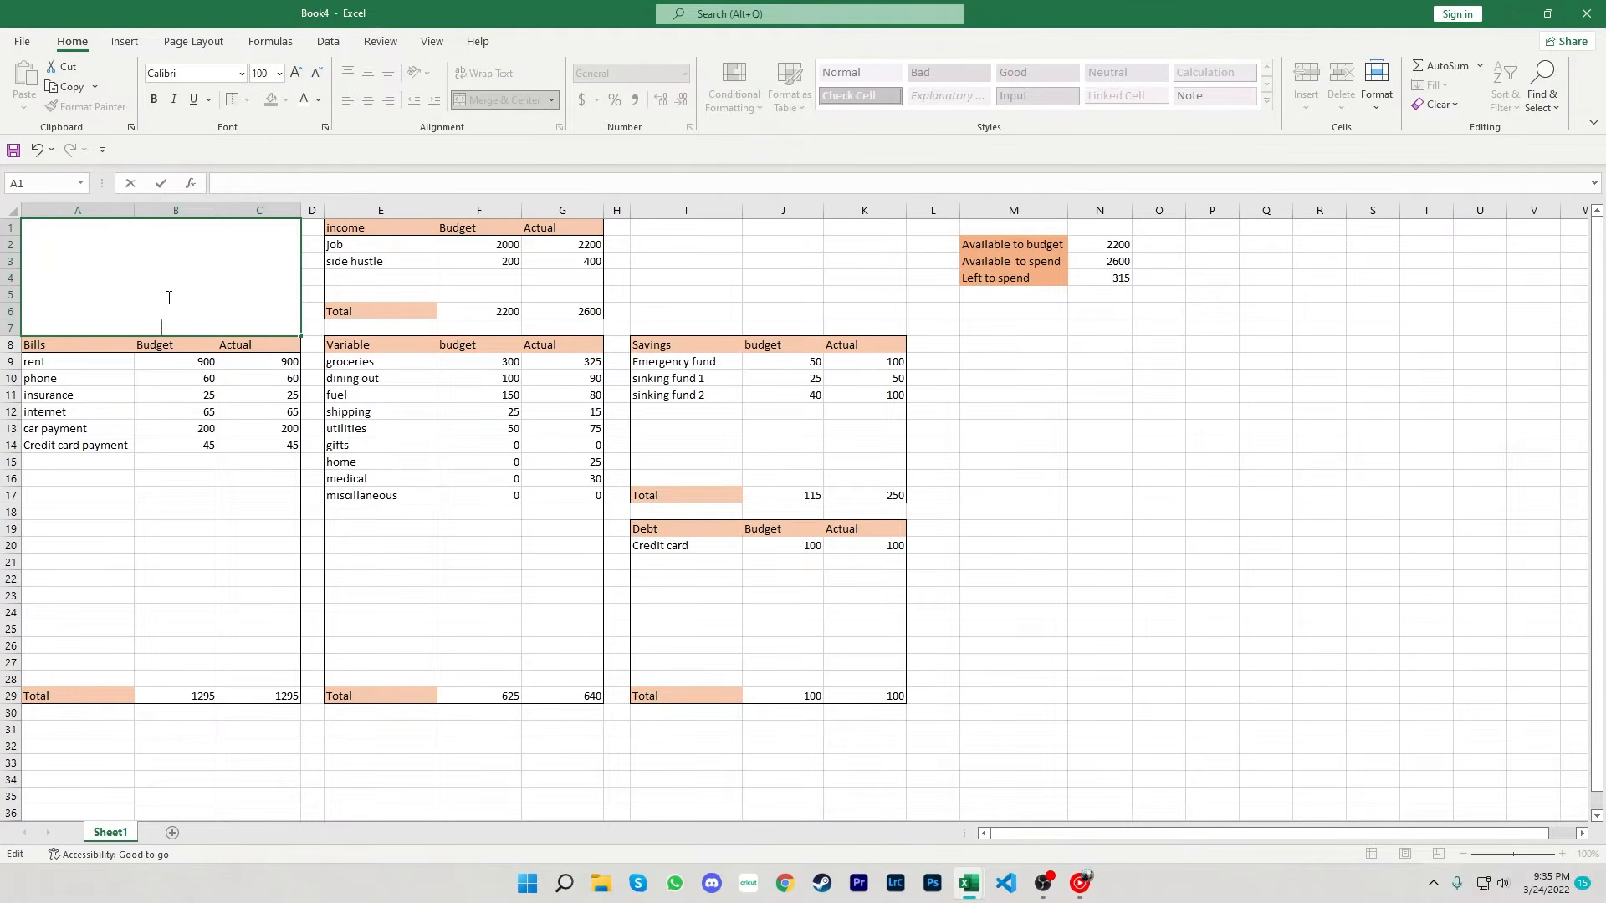
type("JAN")
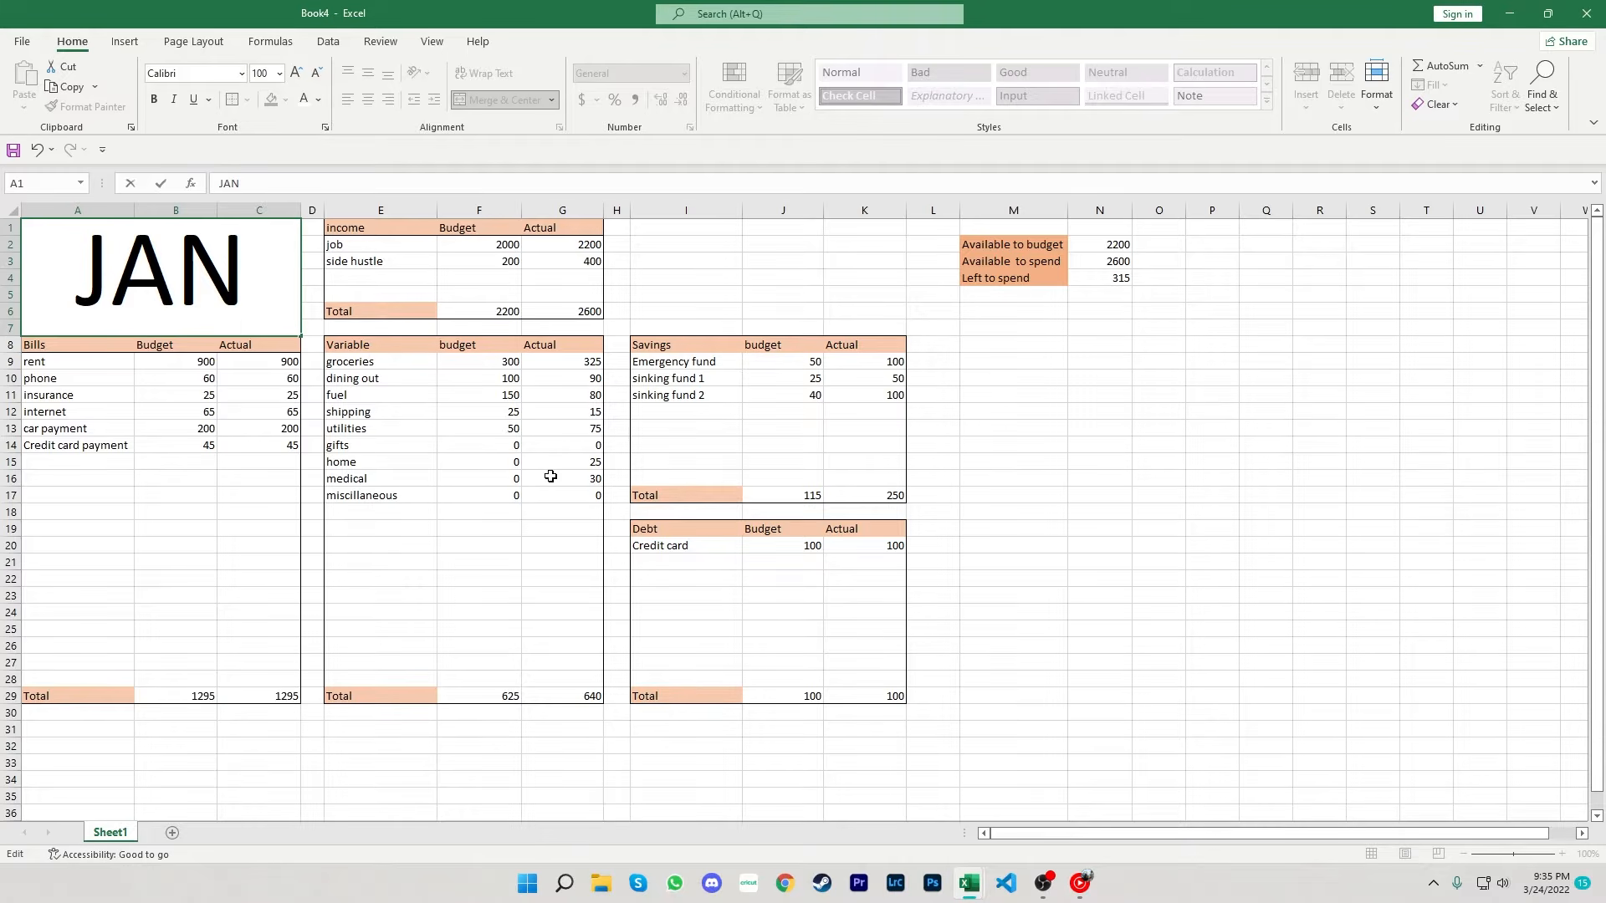
- Enter the summary row labels bills, variable, savings and debt in A31 to A34
left_click(962, 665)
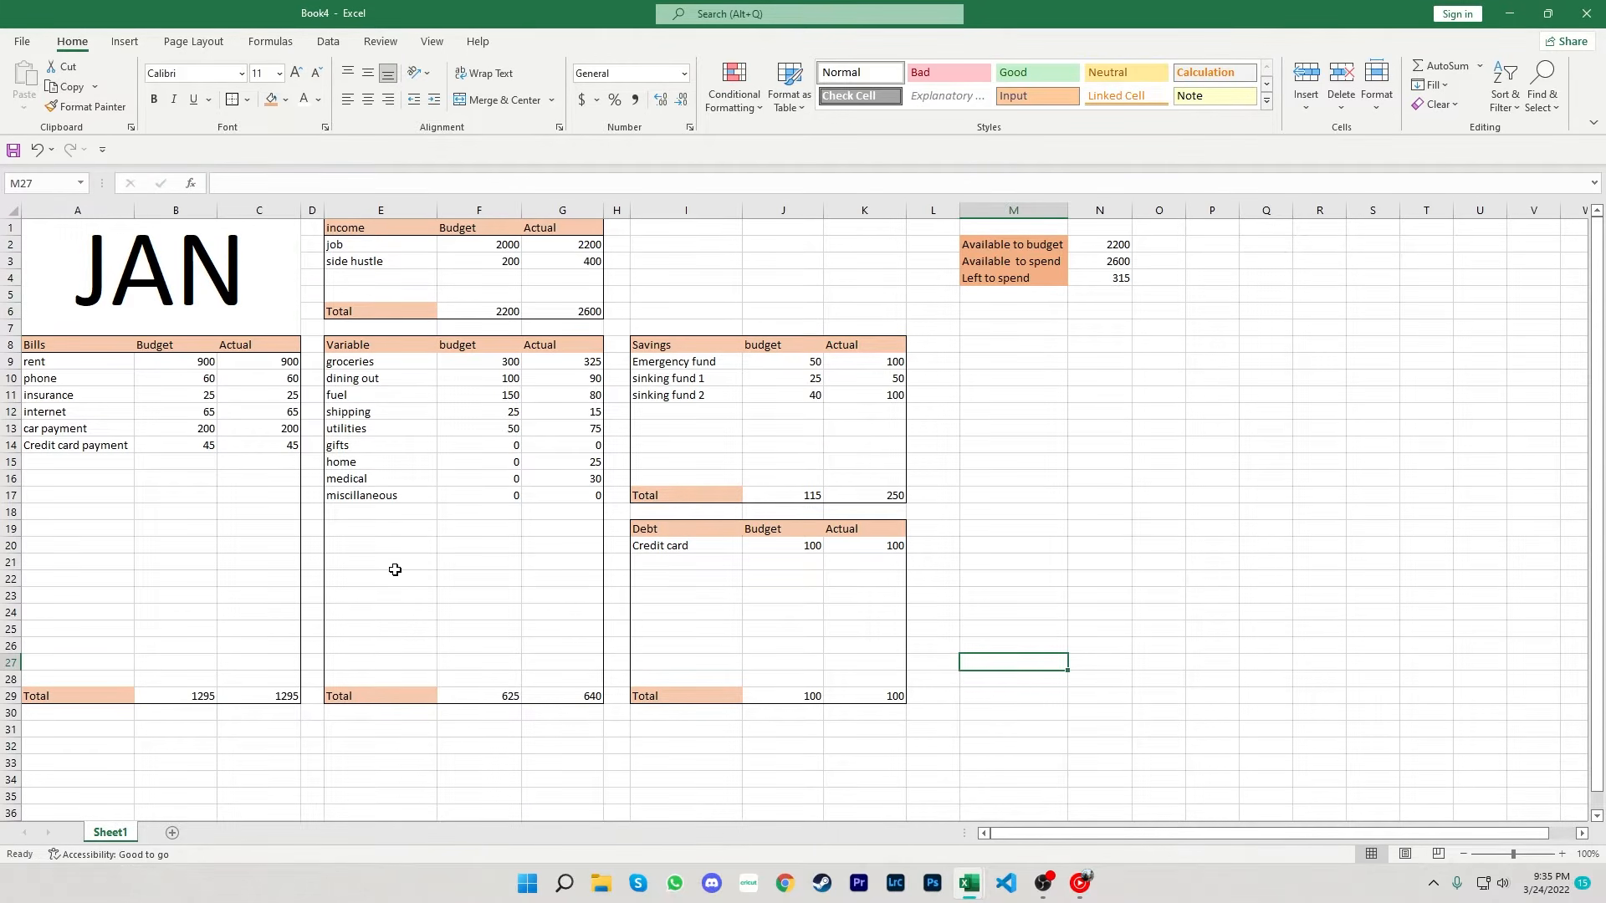
left_click(83, 717)
left_click(82, 728)
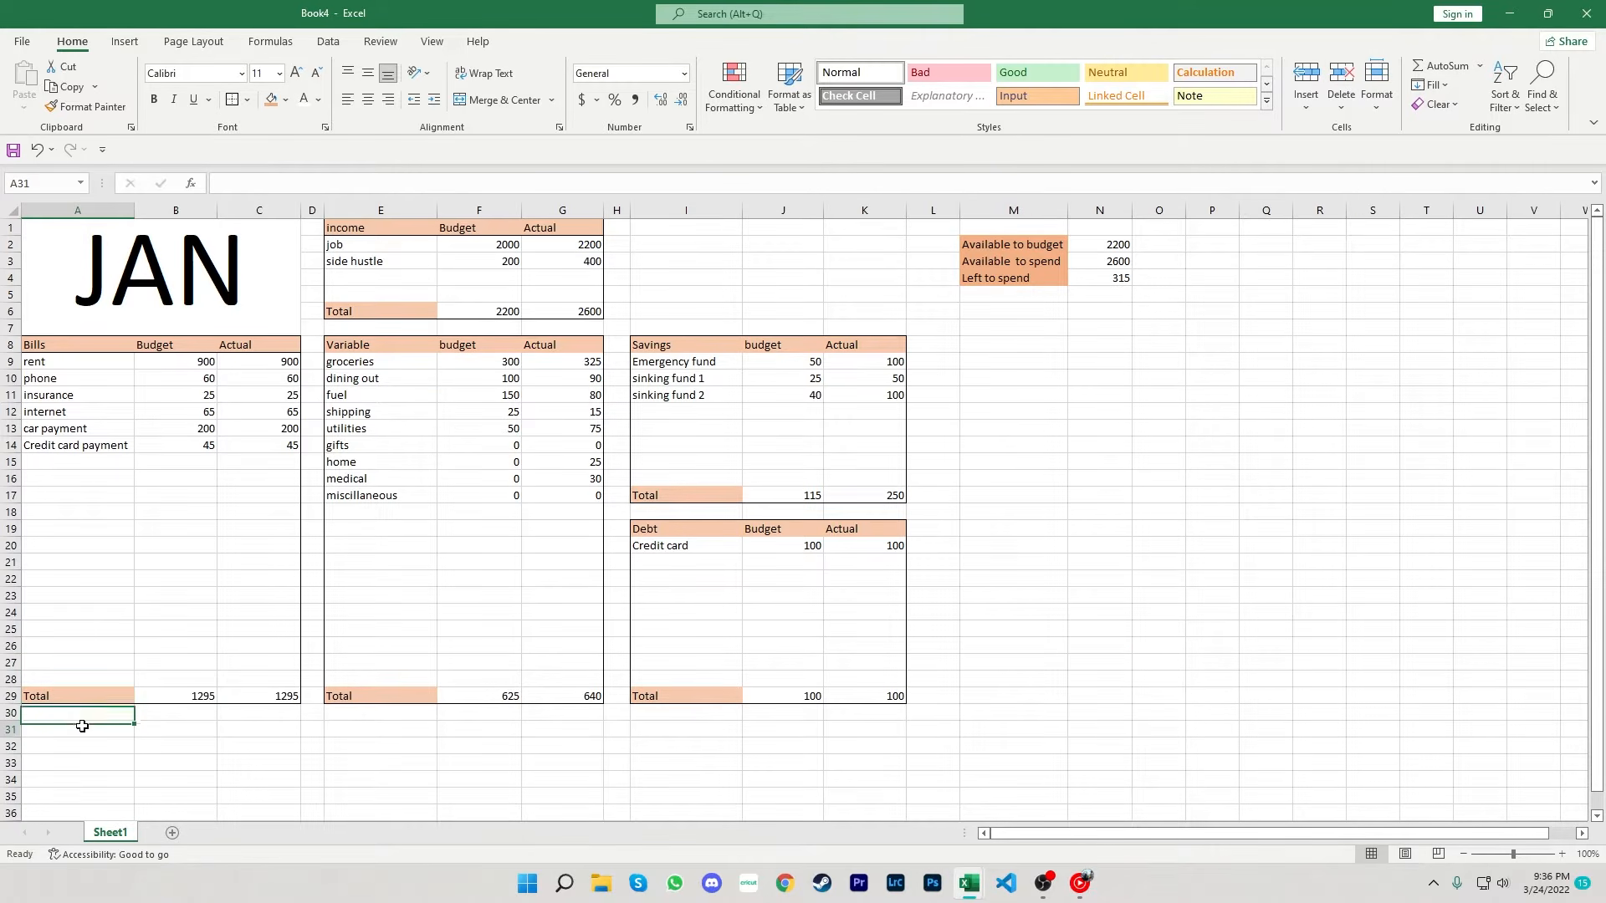
type("bills")
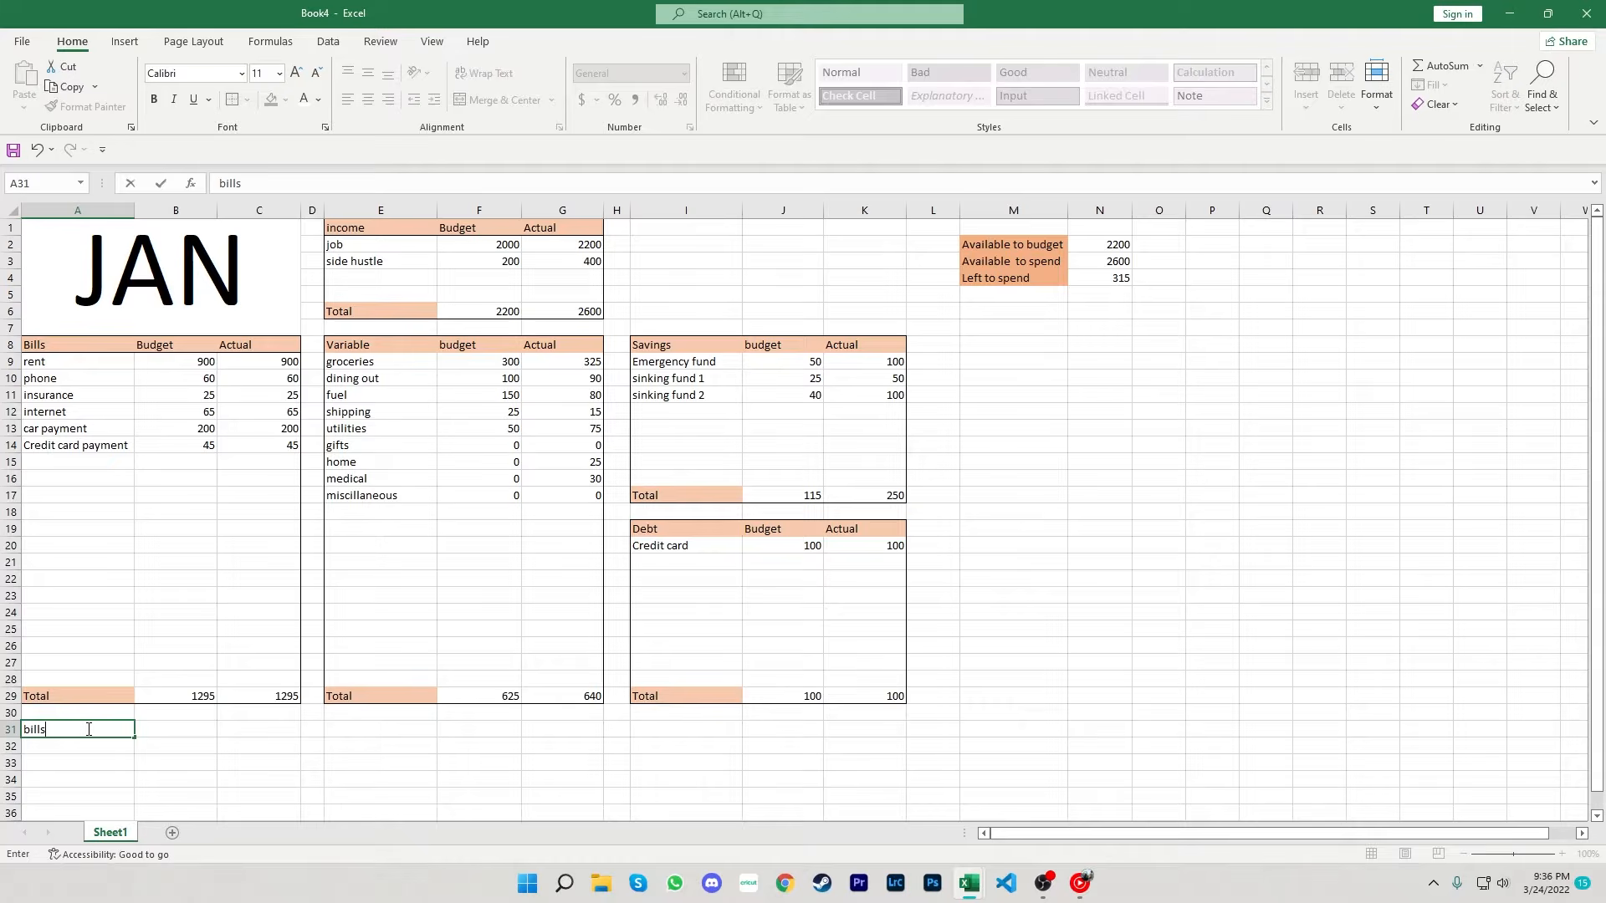
key("Return")
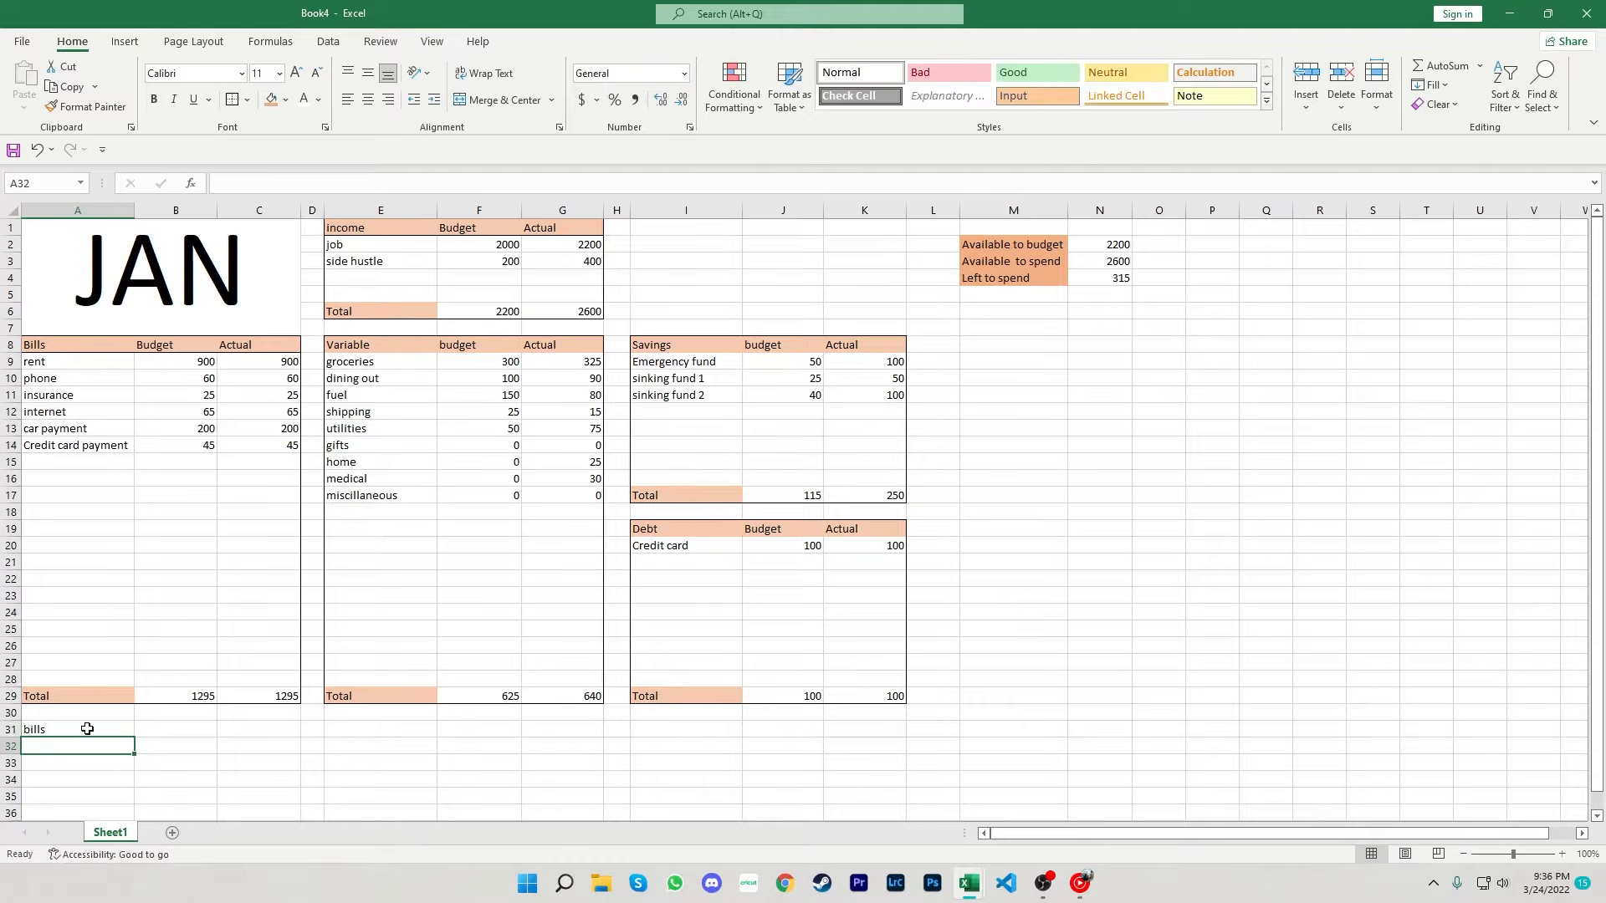
type("variable")
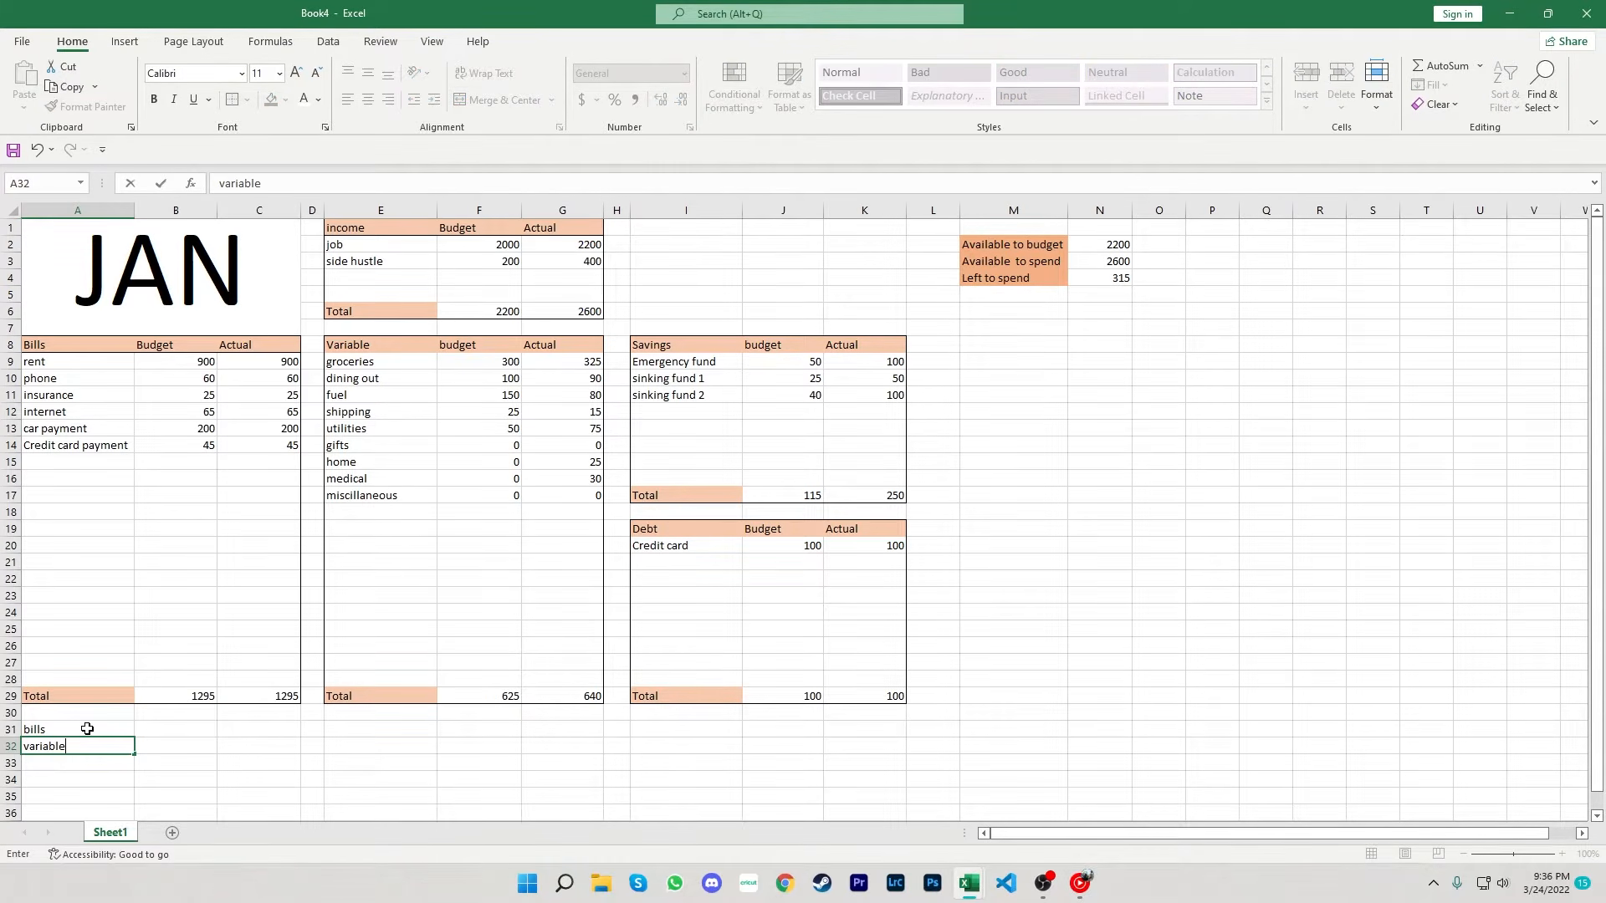
key("Return")
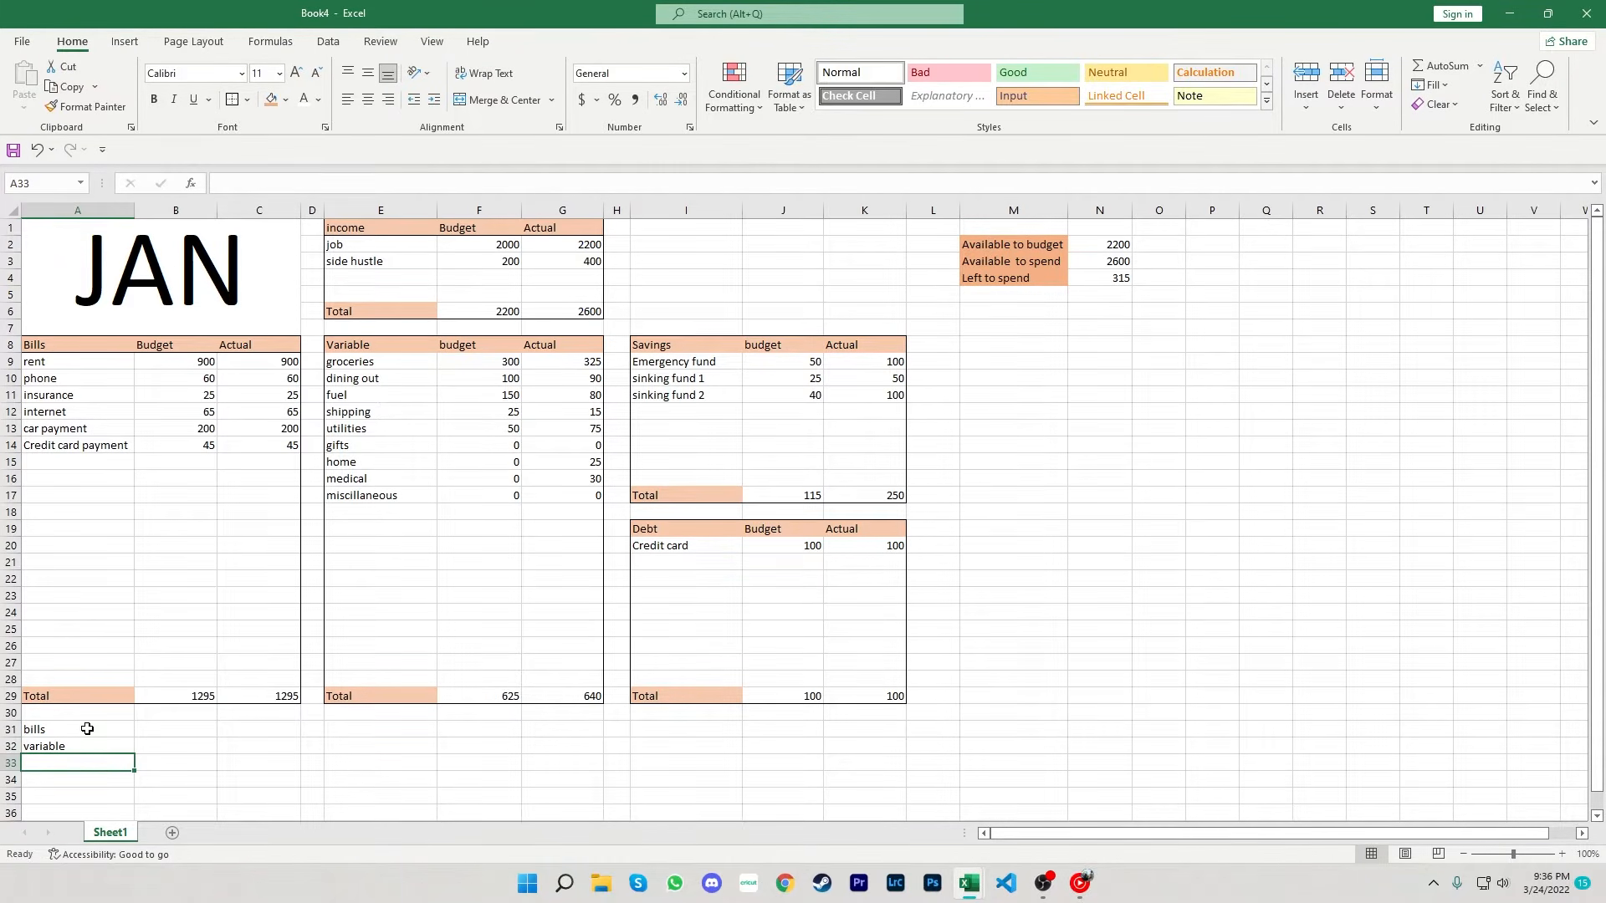
type("savings")
key("Return")
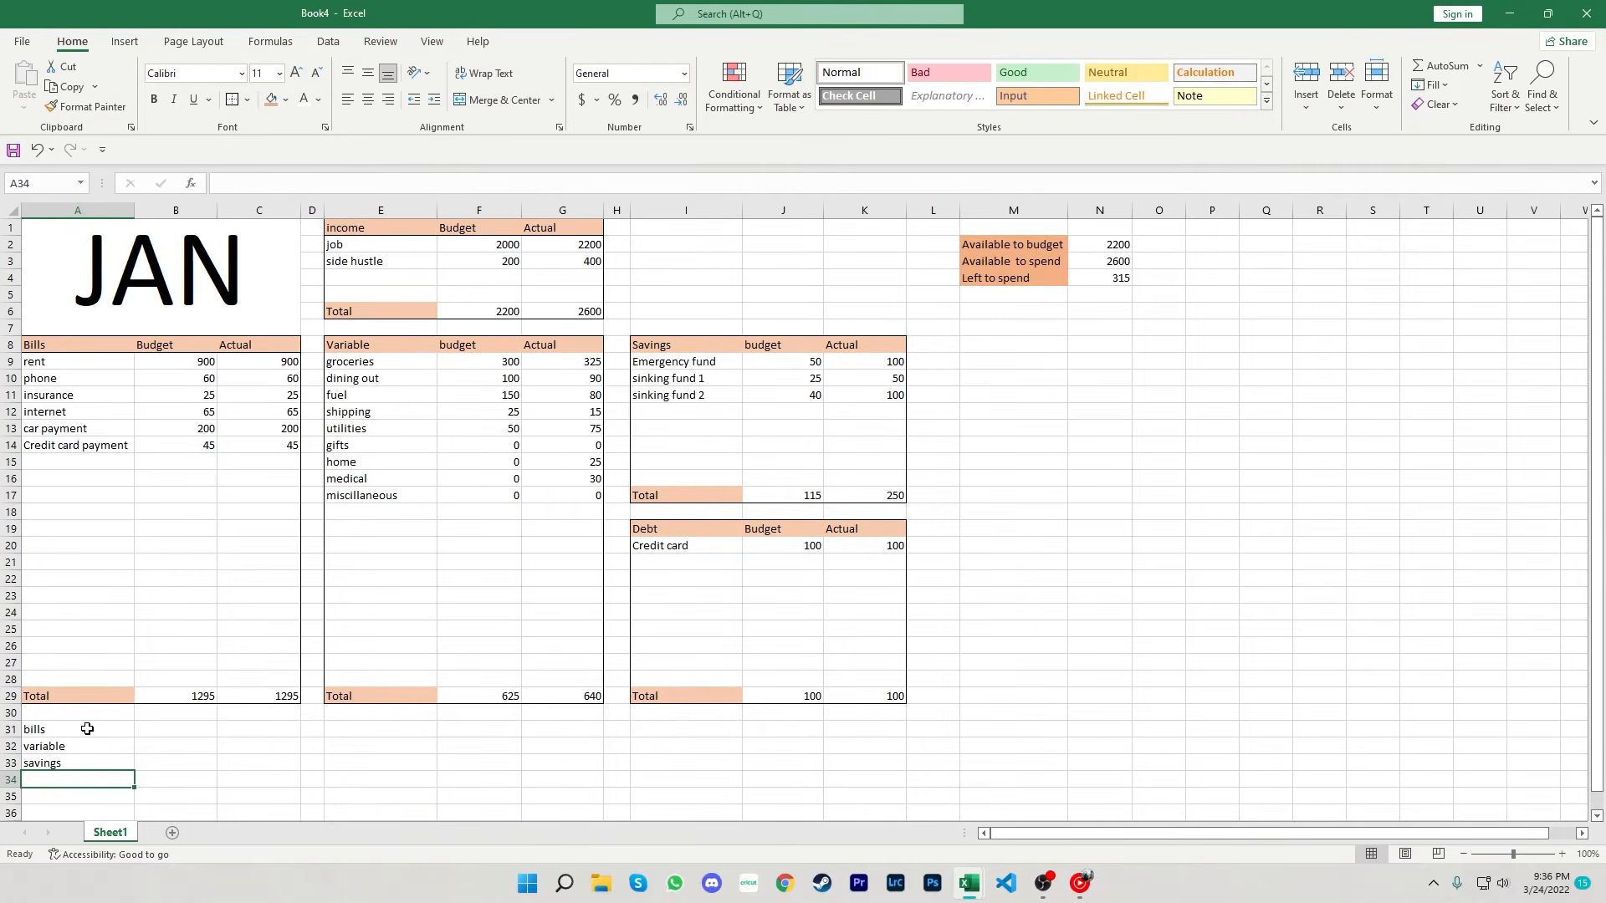
type("de")
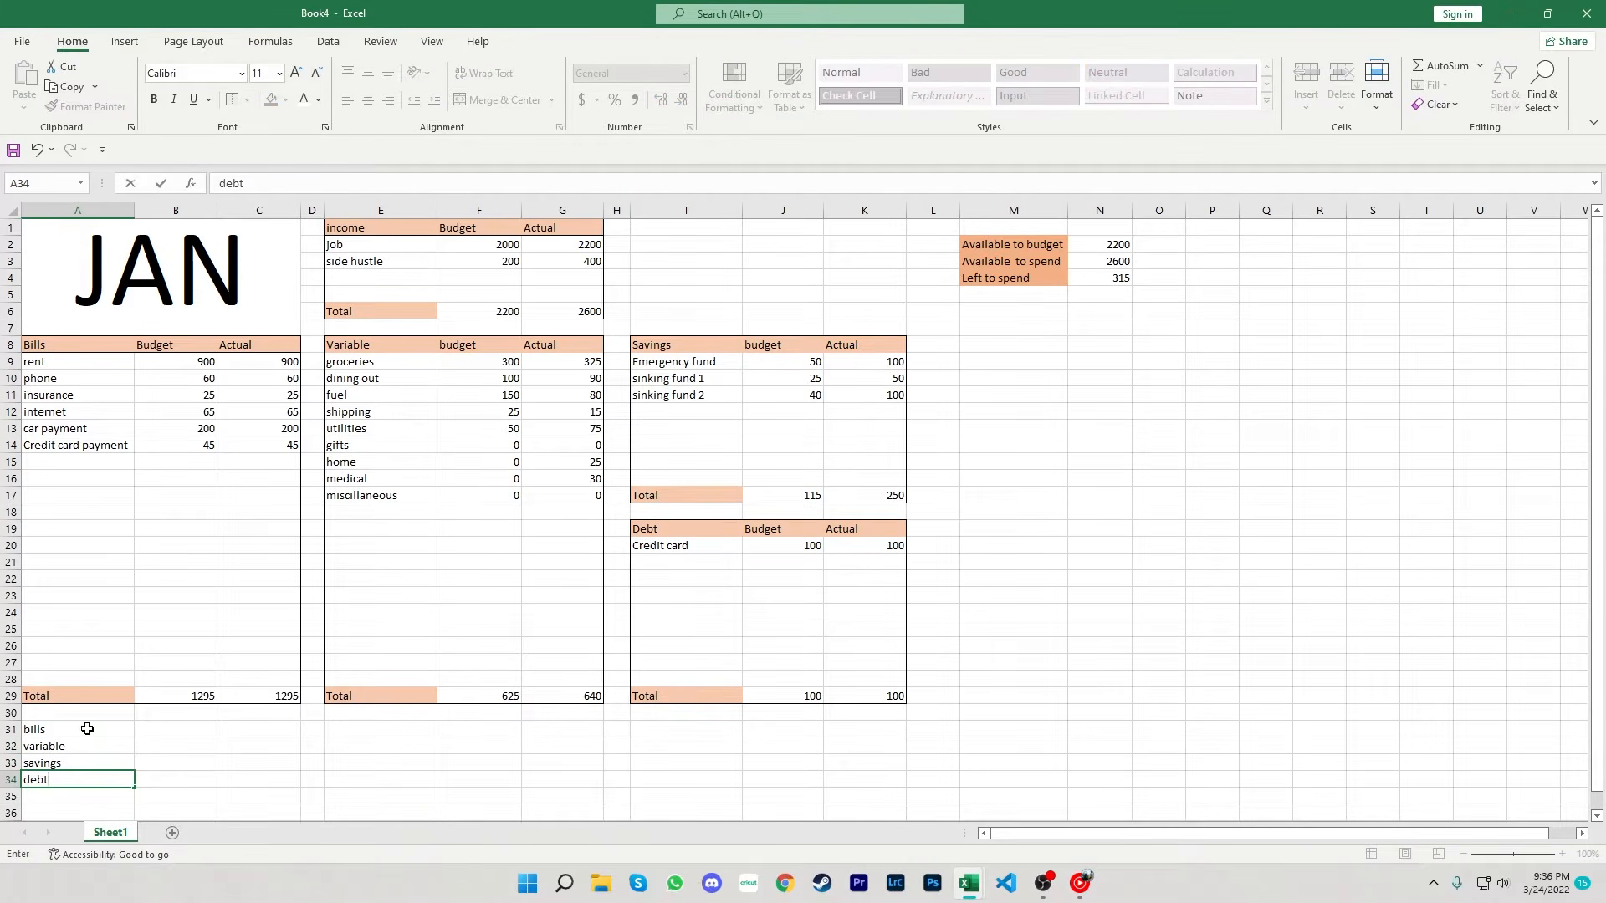
type("bt")
- Add budget and actual column headings in B30 and C30 above the summary rows
left_click(171, 713)
type("budget")
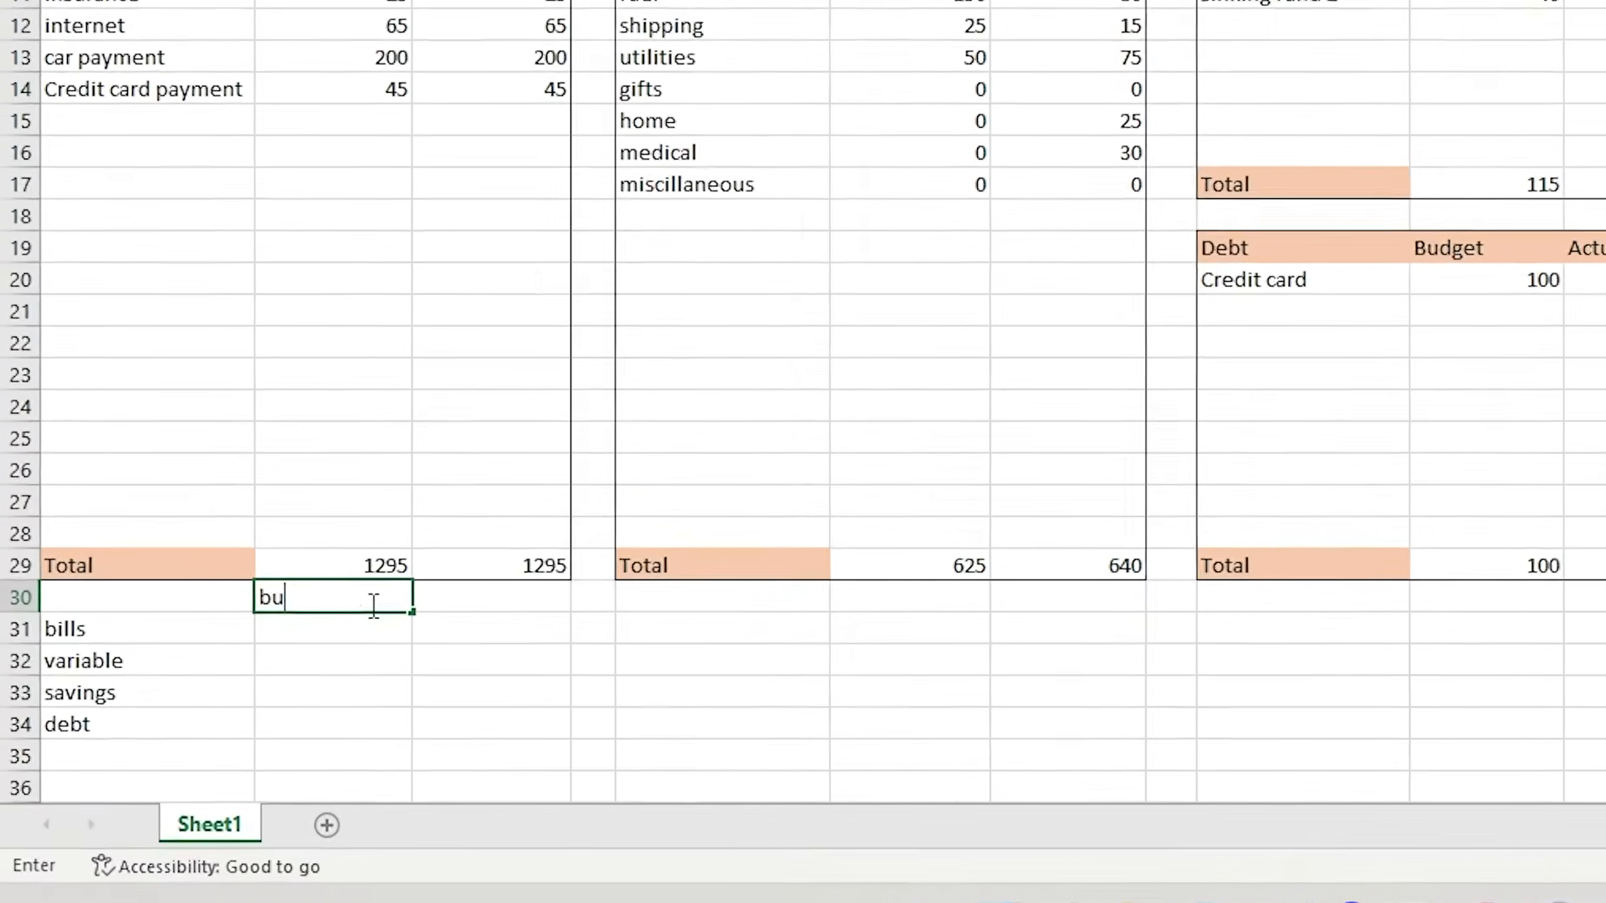
key("Tab")
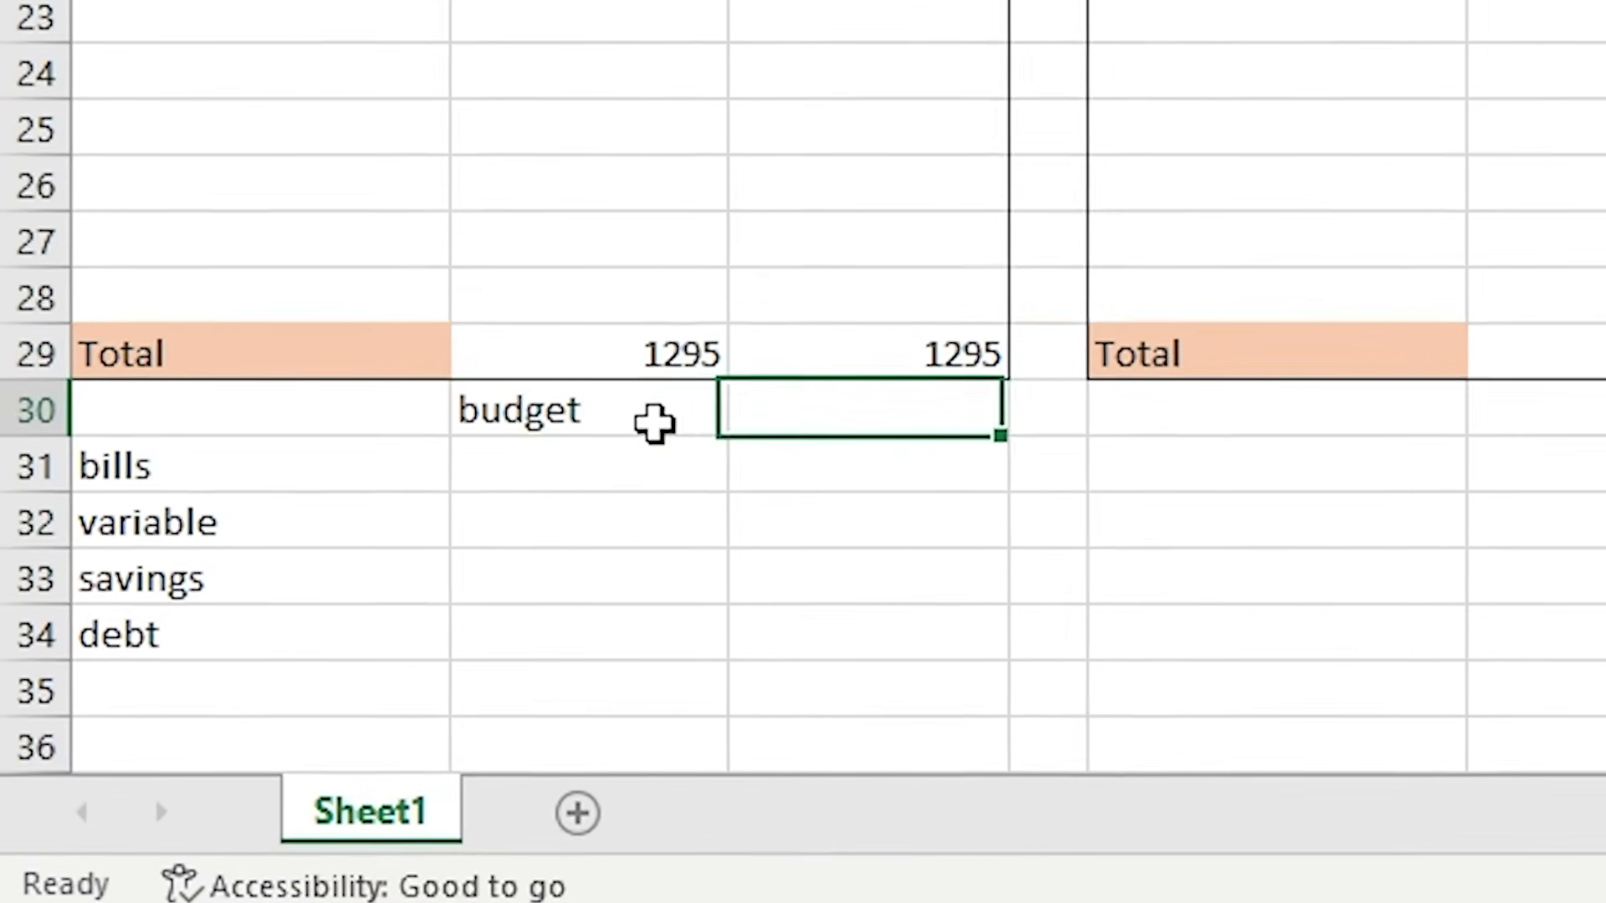
type("act")
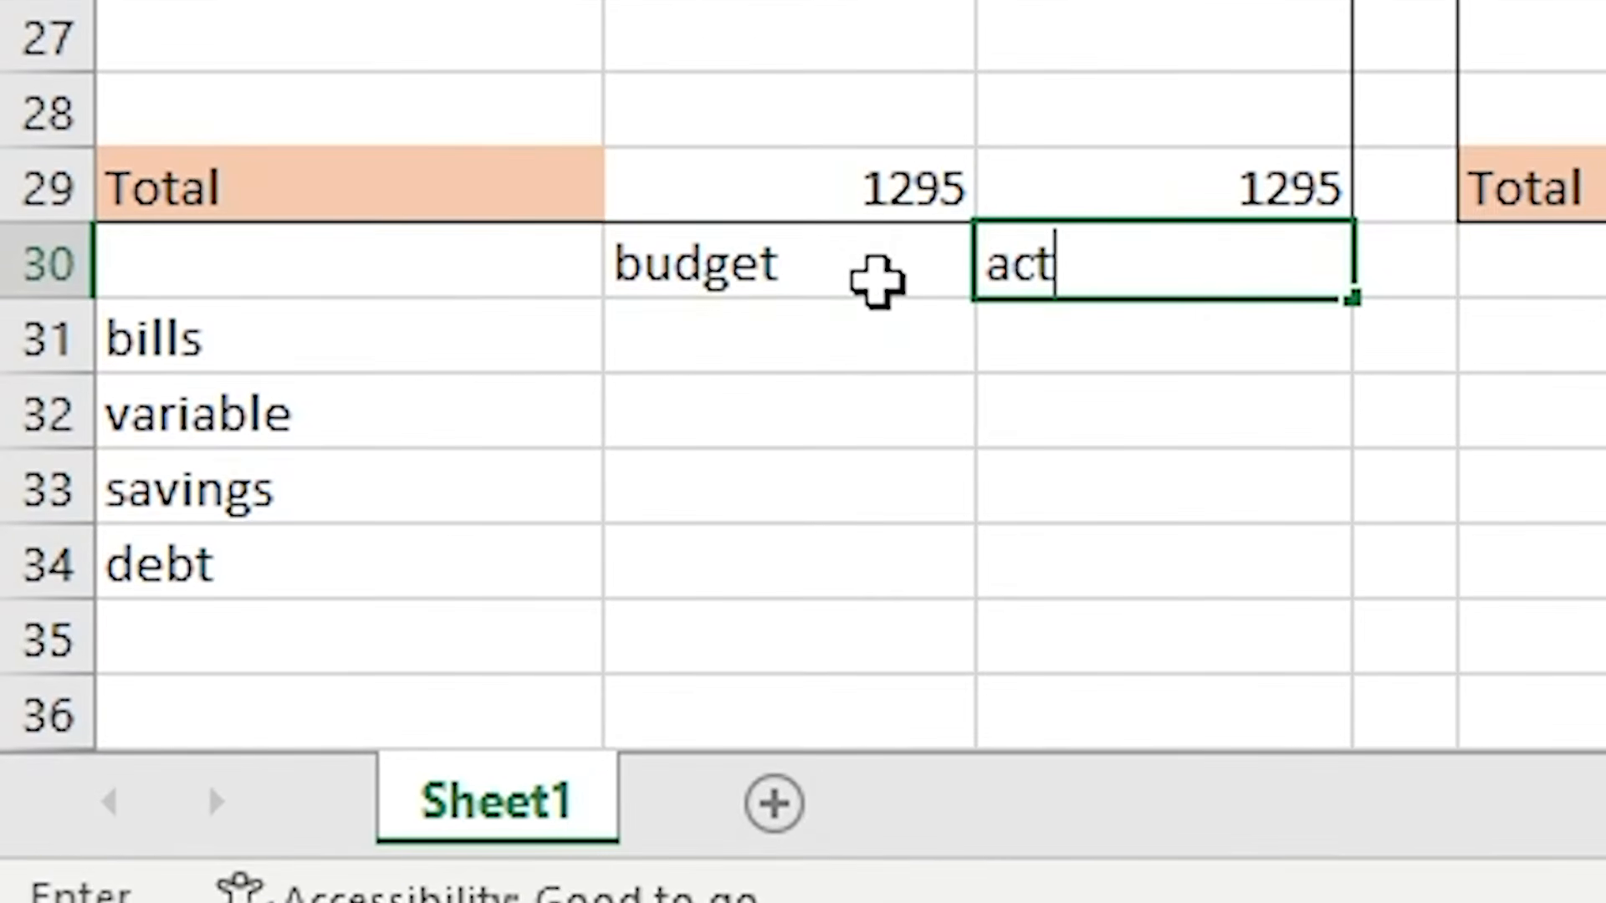
type("ual")
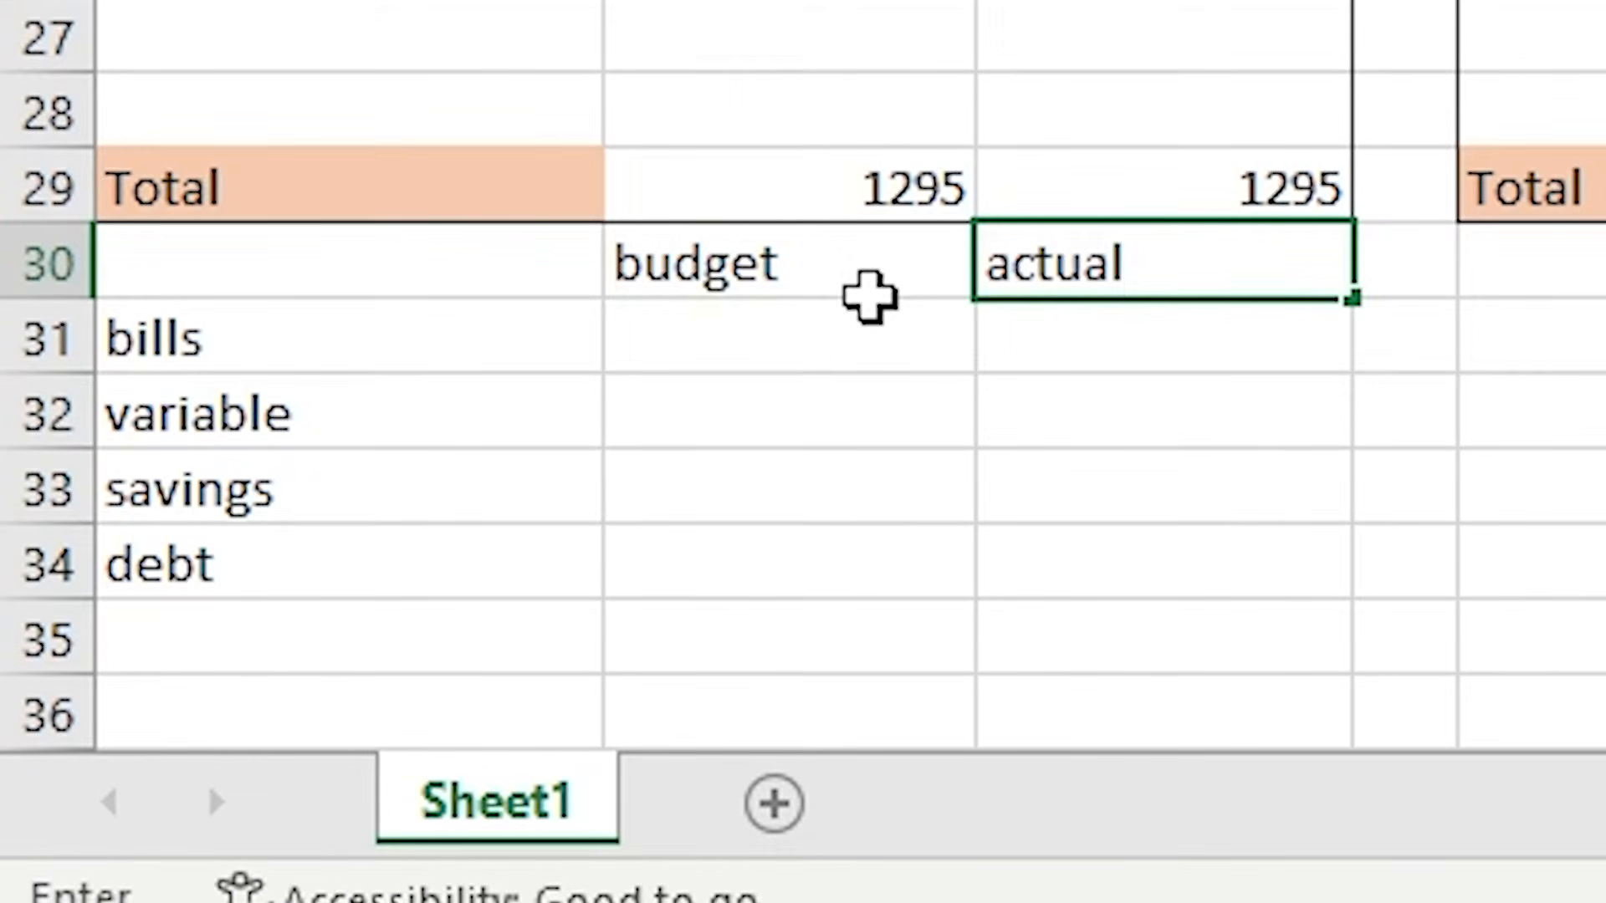
- Link B31 and C31 to the Bills budget and actual totals in B29 and C29
left_click(845, 330)
type("=")
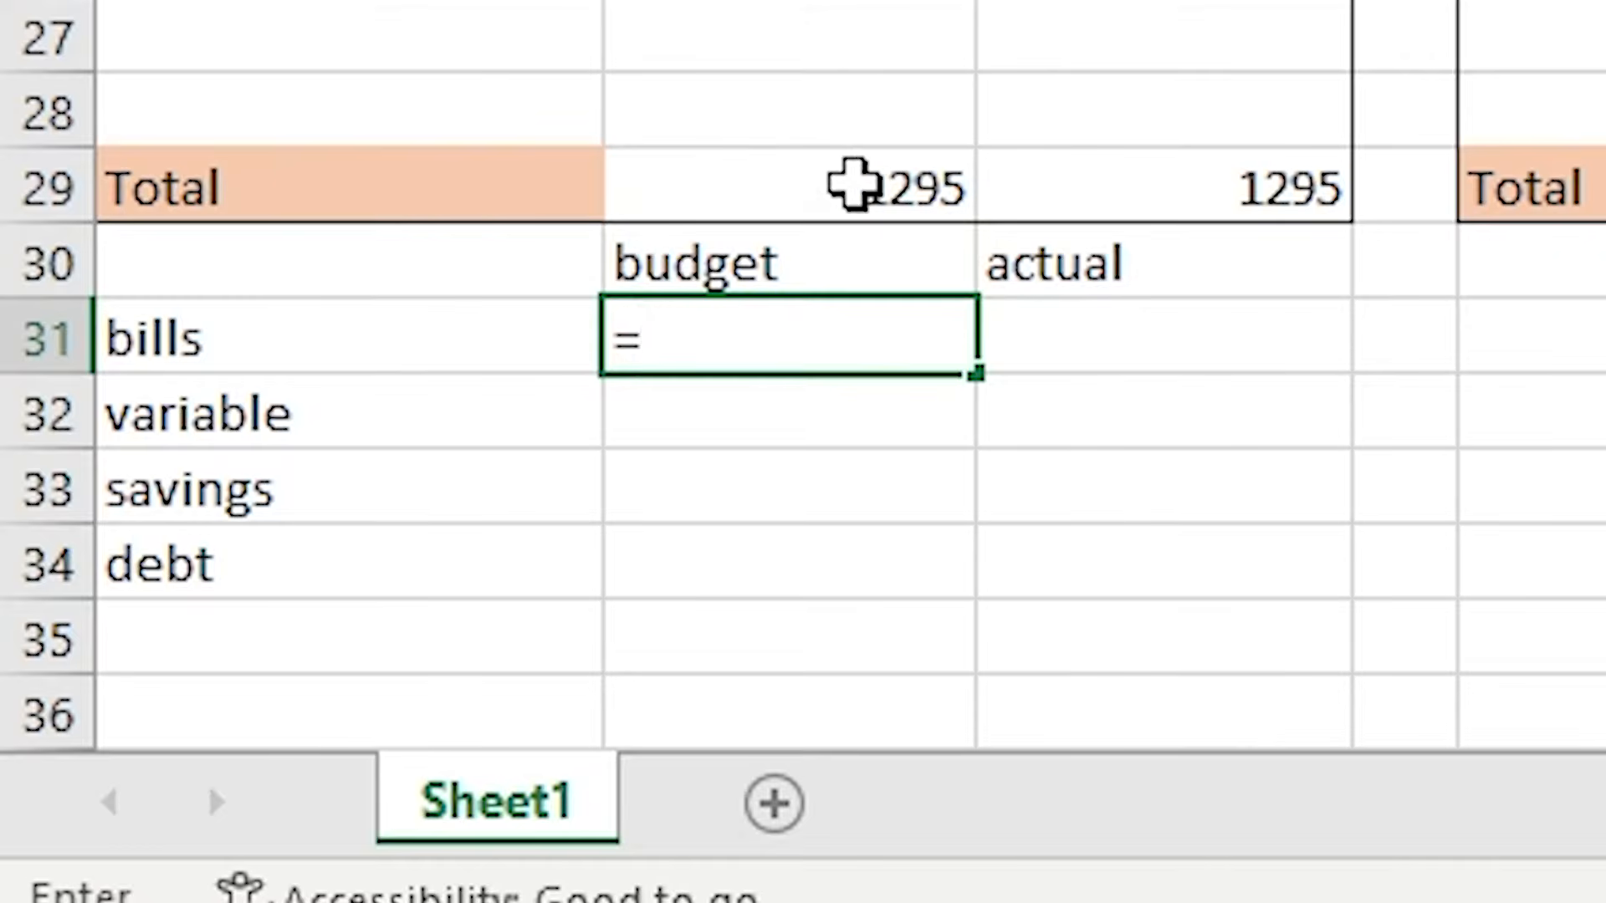
left_click(853, 185)
key("Return")
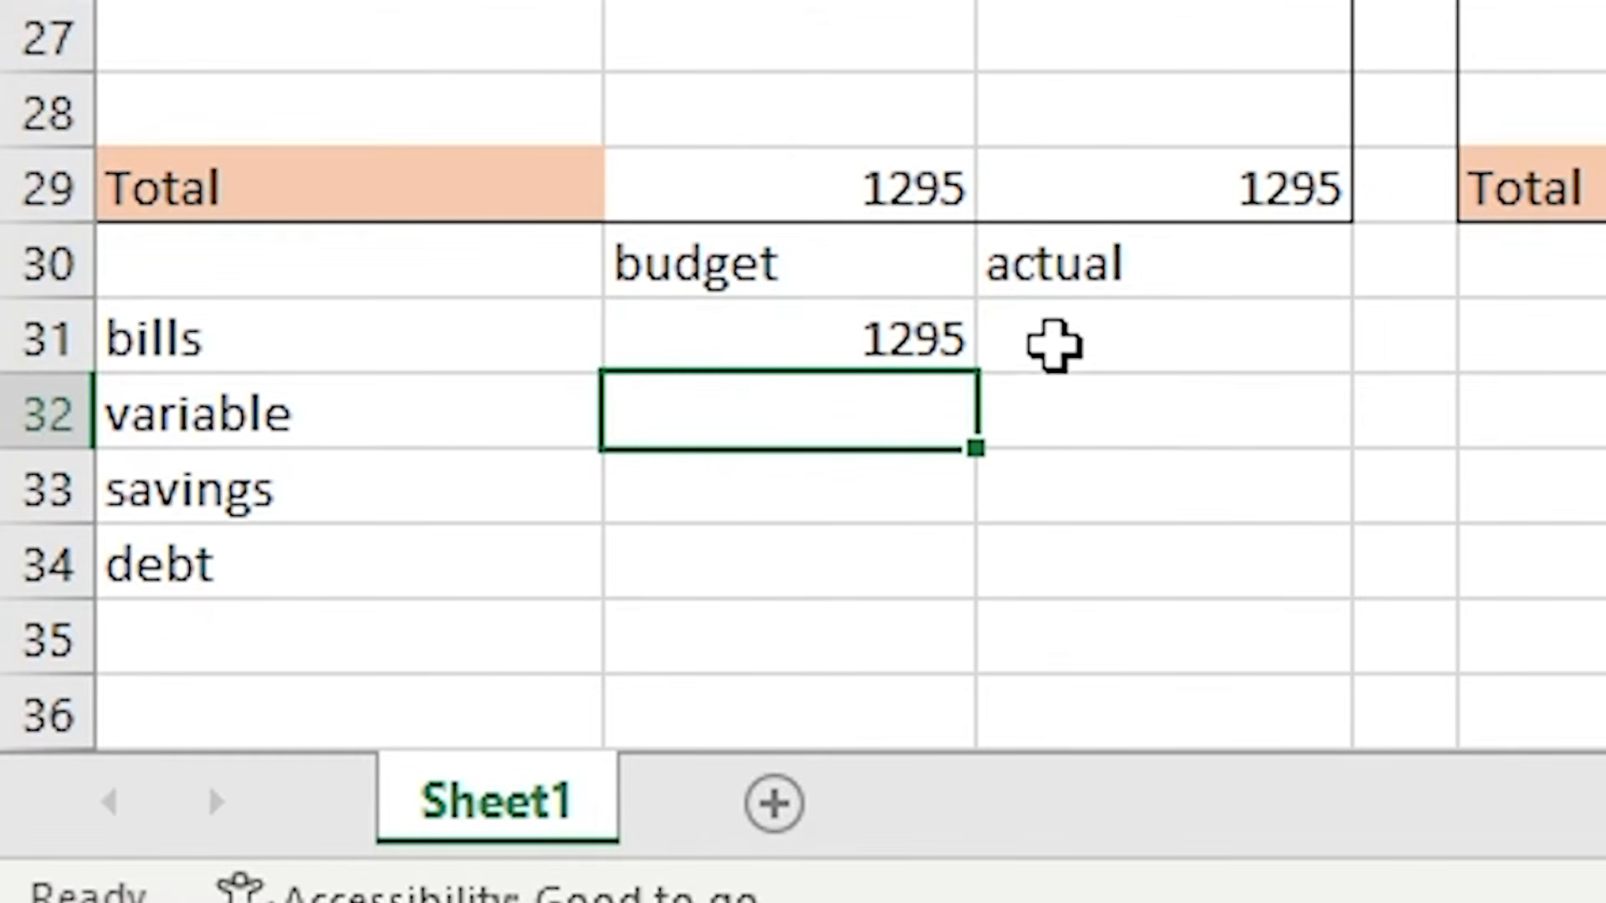
left_click(1122, 323)
type("=")
left_click(1218, 213)
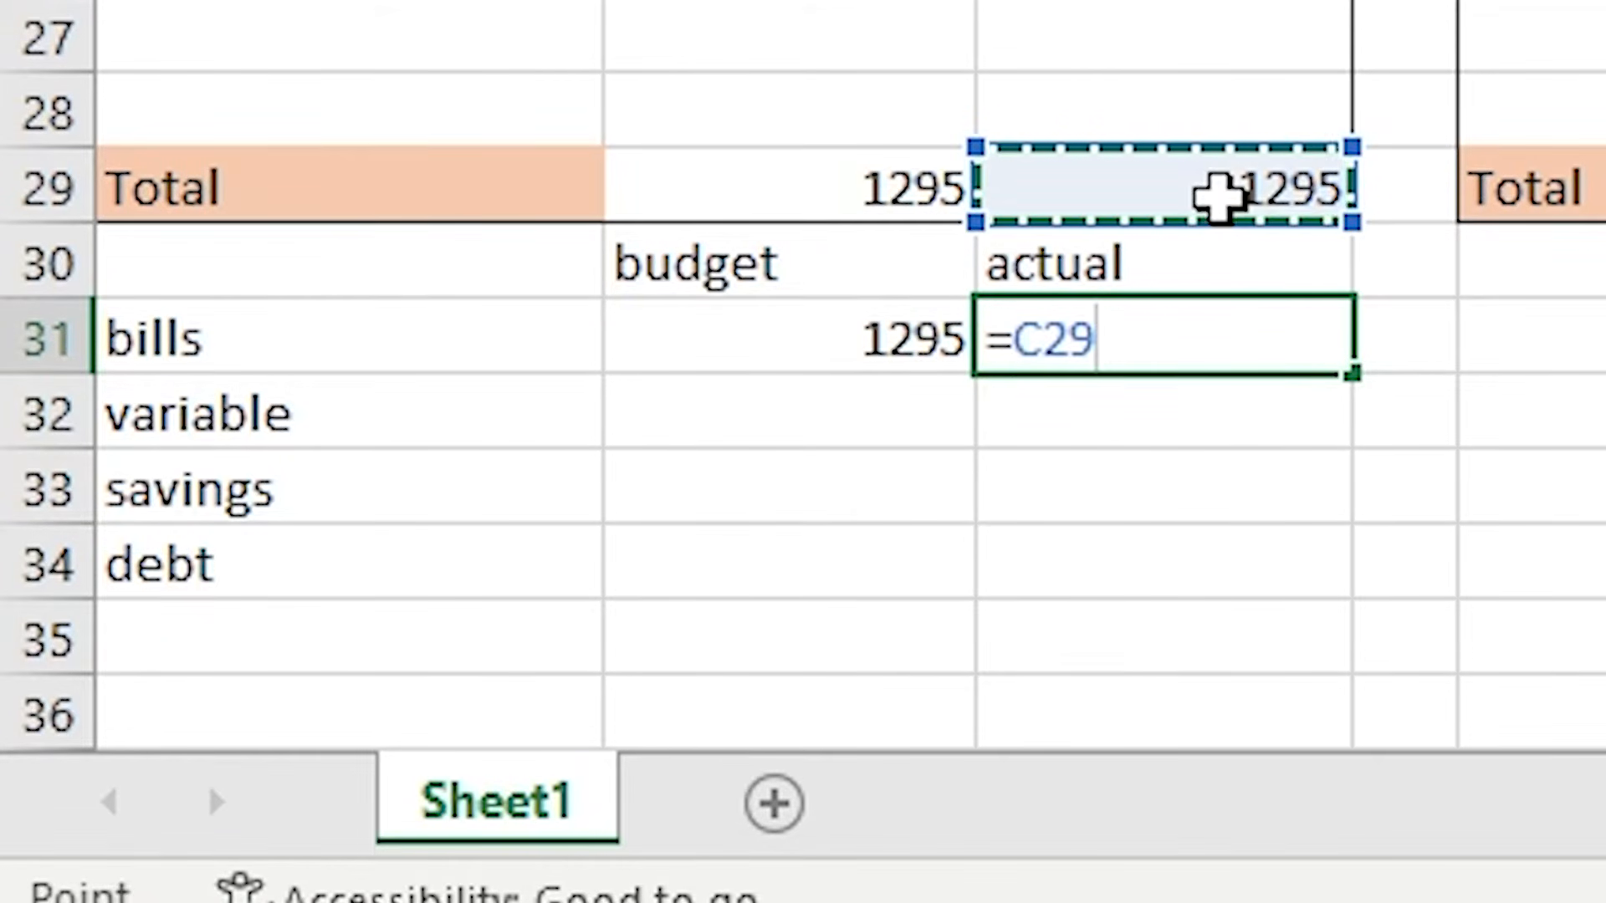
key("Return")
- Link B32 and C32 to the Variable budget and actual totals in F29 and G29
left_click(187, 747)
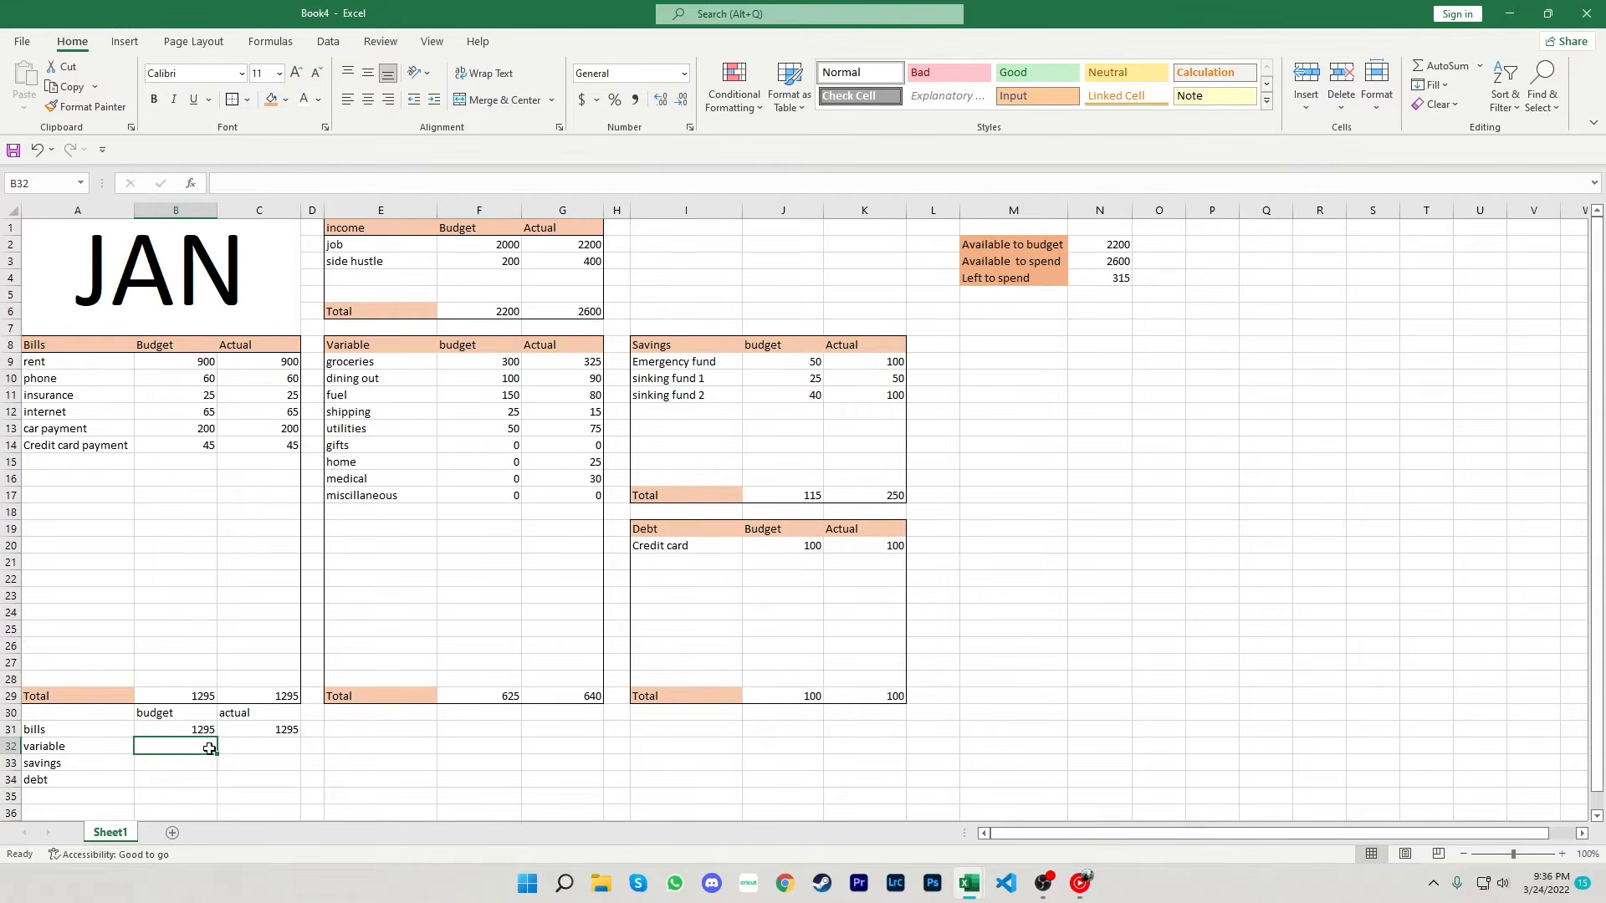
type("=")
left_click(485, 695)
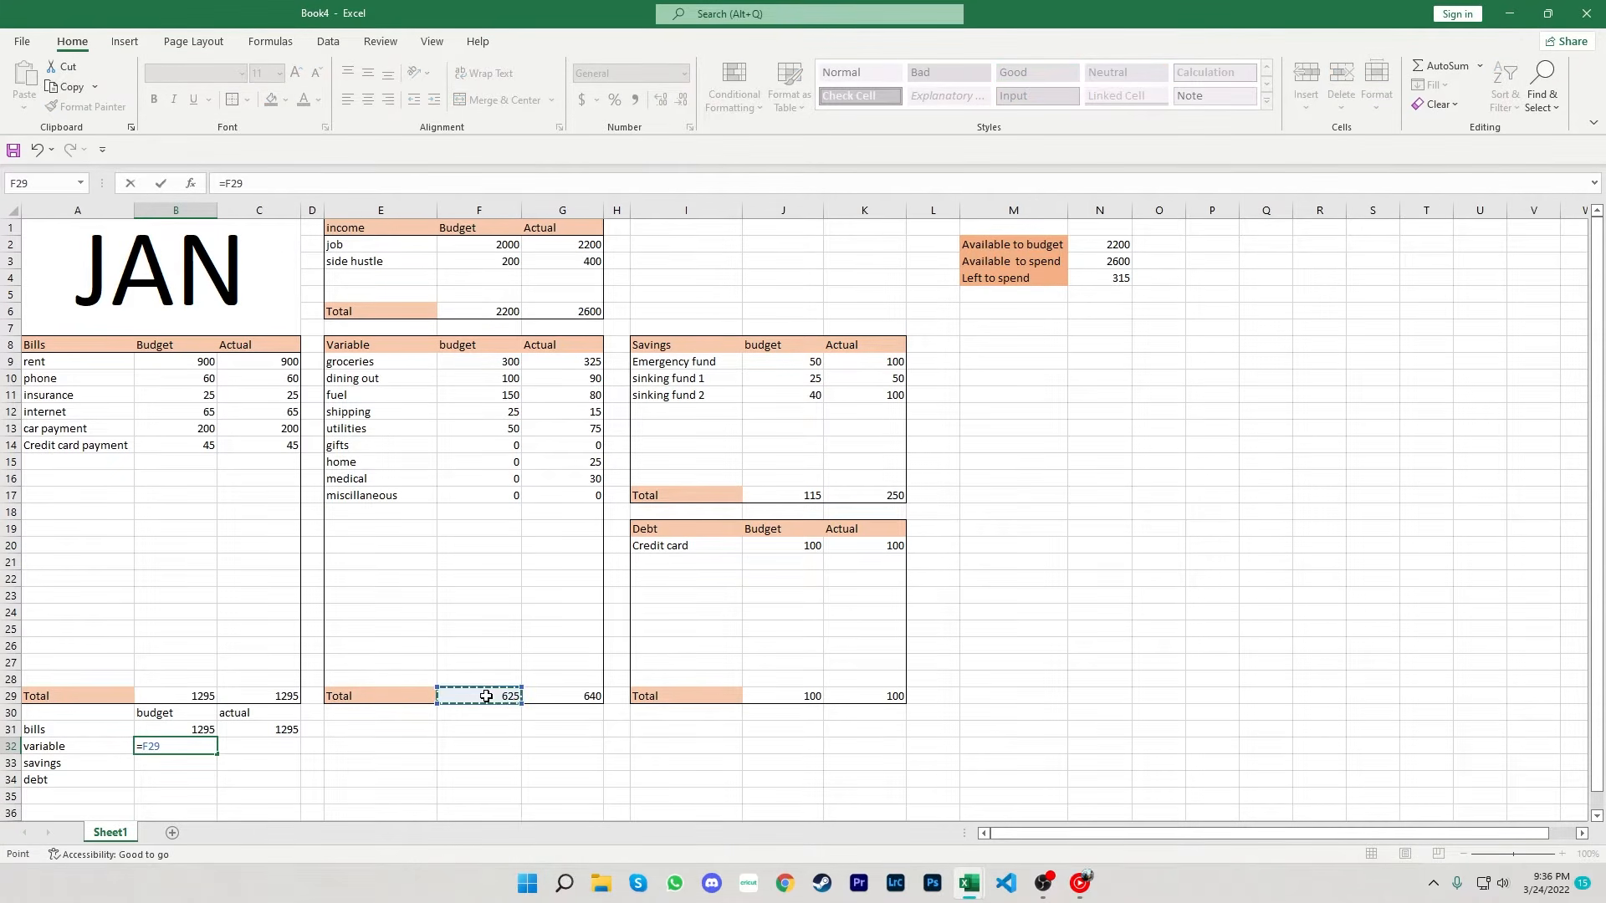
key("Return")
left_click(266, 748)
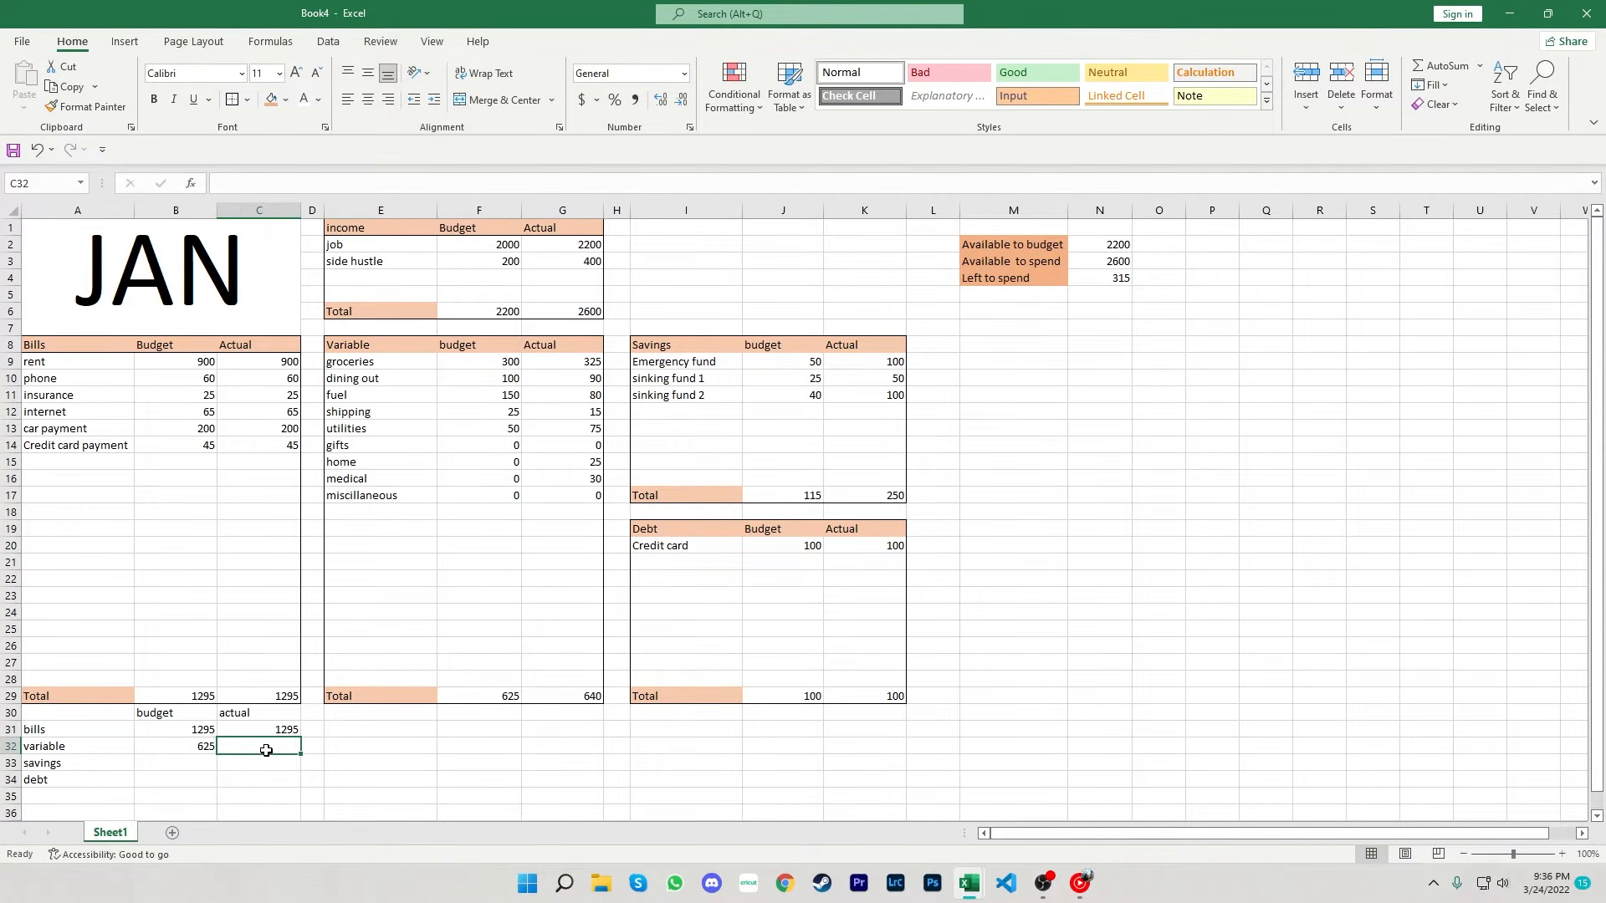
type("=")
left_click(576, 694)
key("Return")
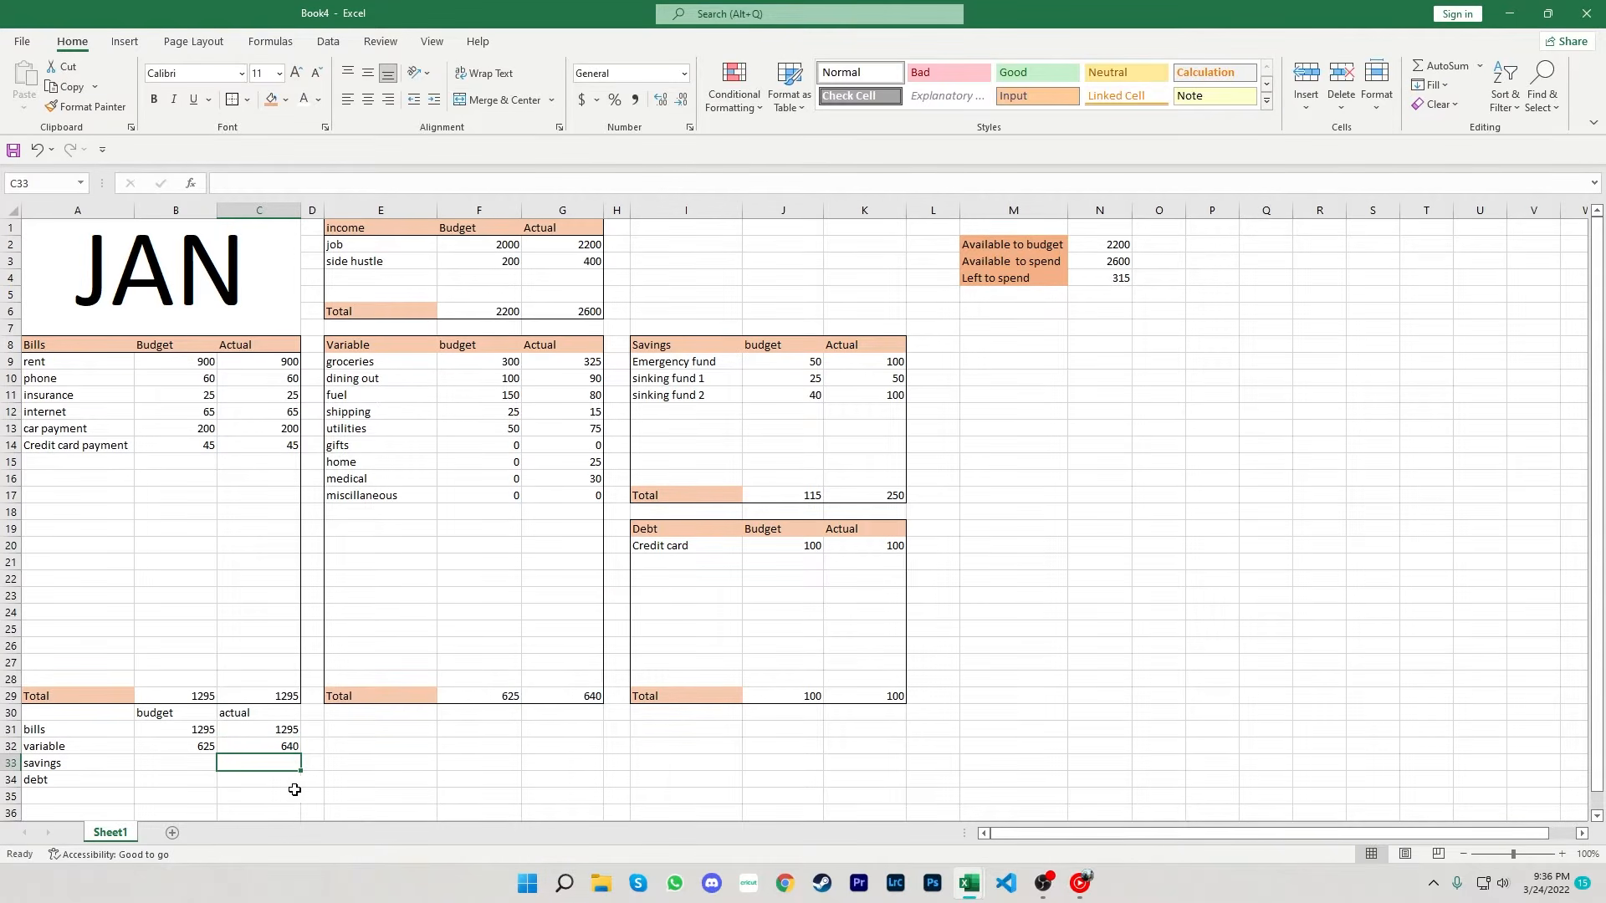
- Link B33 and C33 to the Savings budget and actual totals in J17 and K17
left_click(202, 763)
type("=")
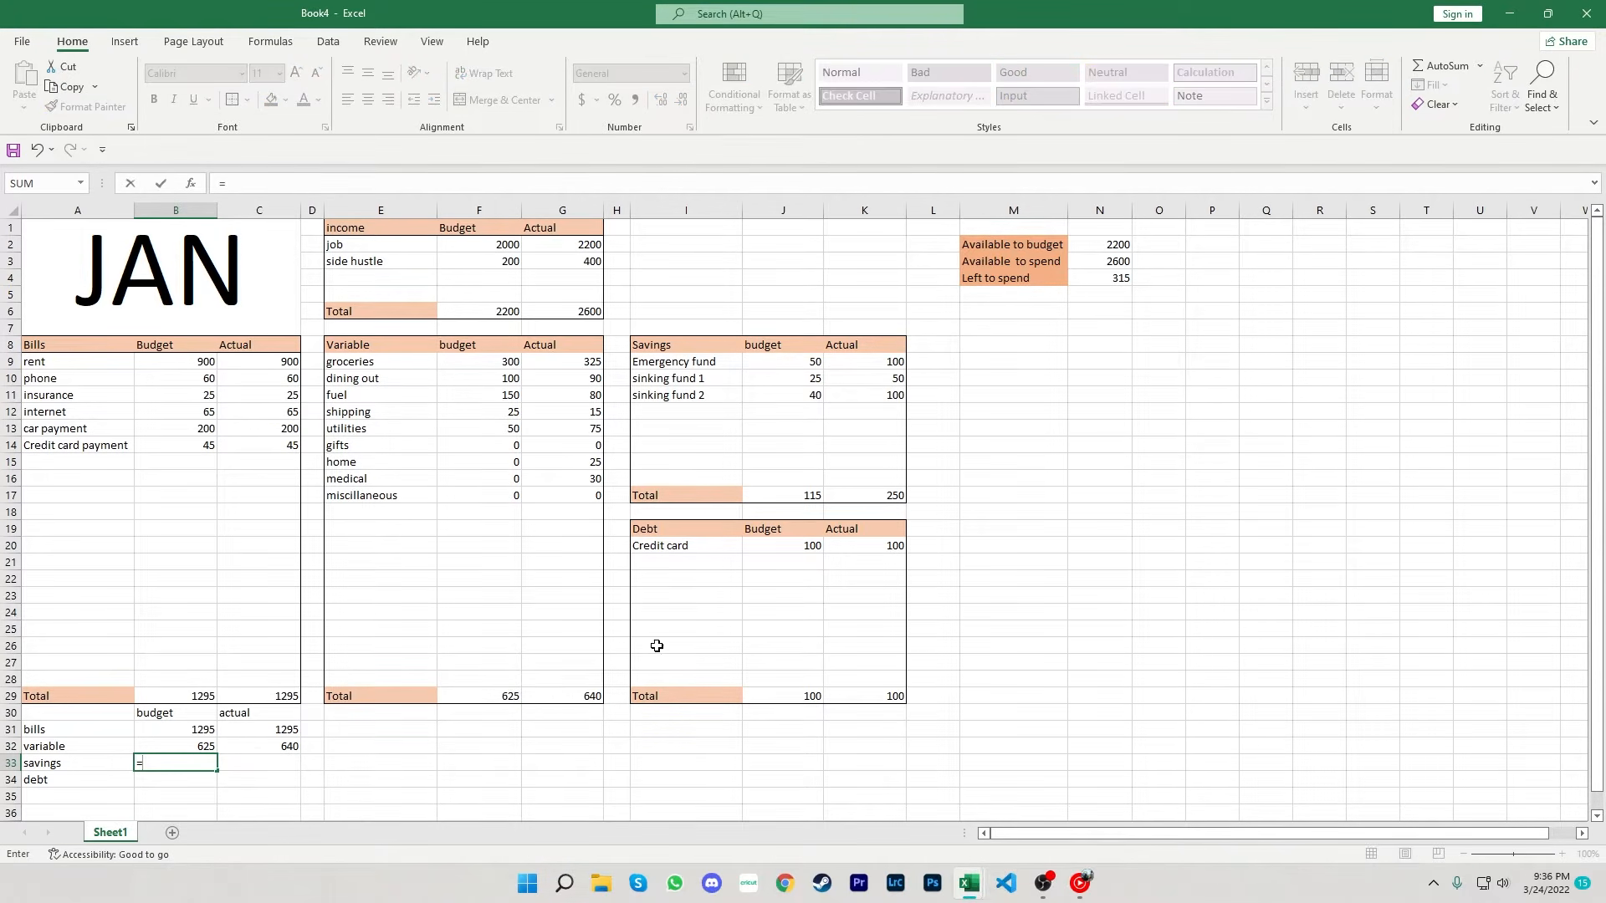
left_click(766, 493)
key("Return")
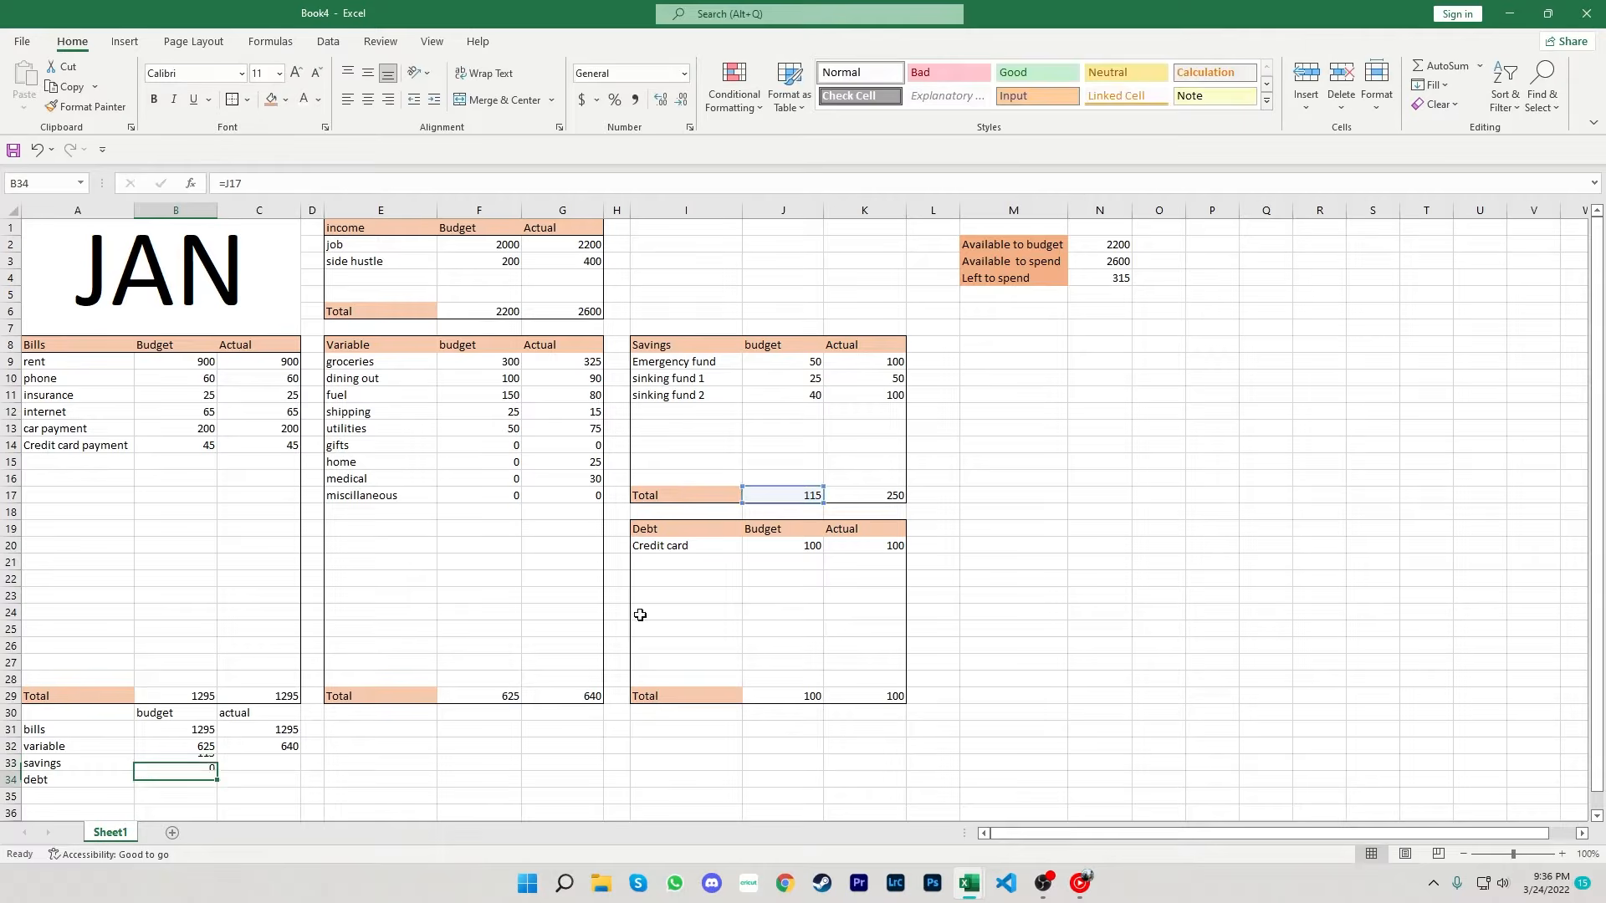
left_click(277, 762)
type("=")
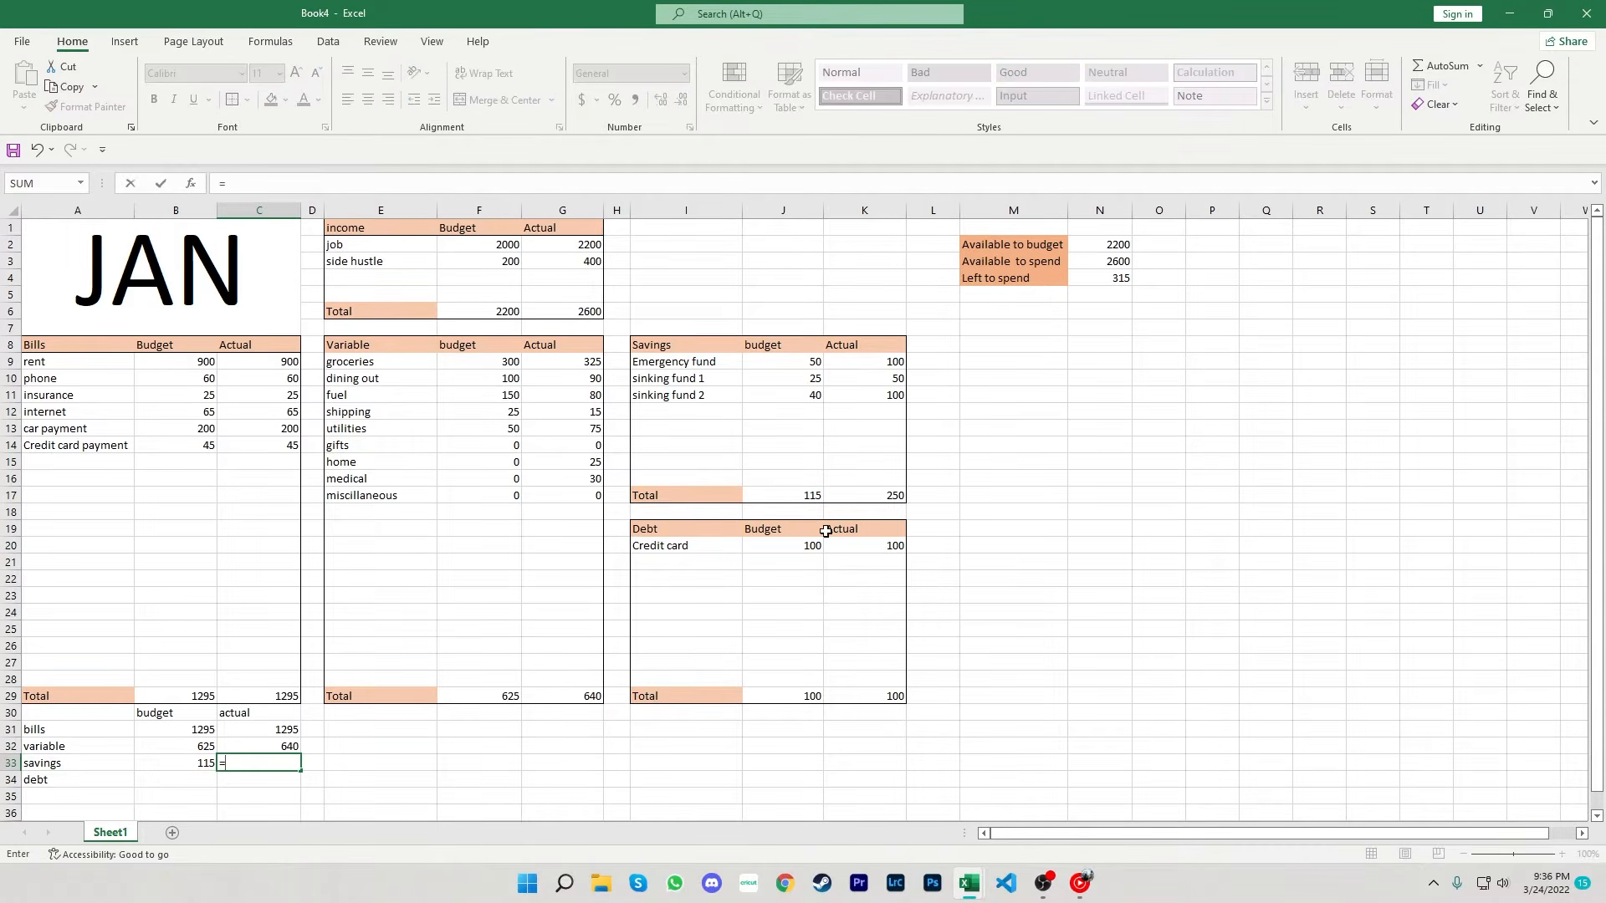
left_click(868, 495)
key("Return")
- Link B34 and C34 to the Debt budget and actual totals in J29 and K29
left_click(193, 778)
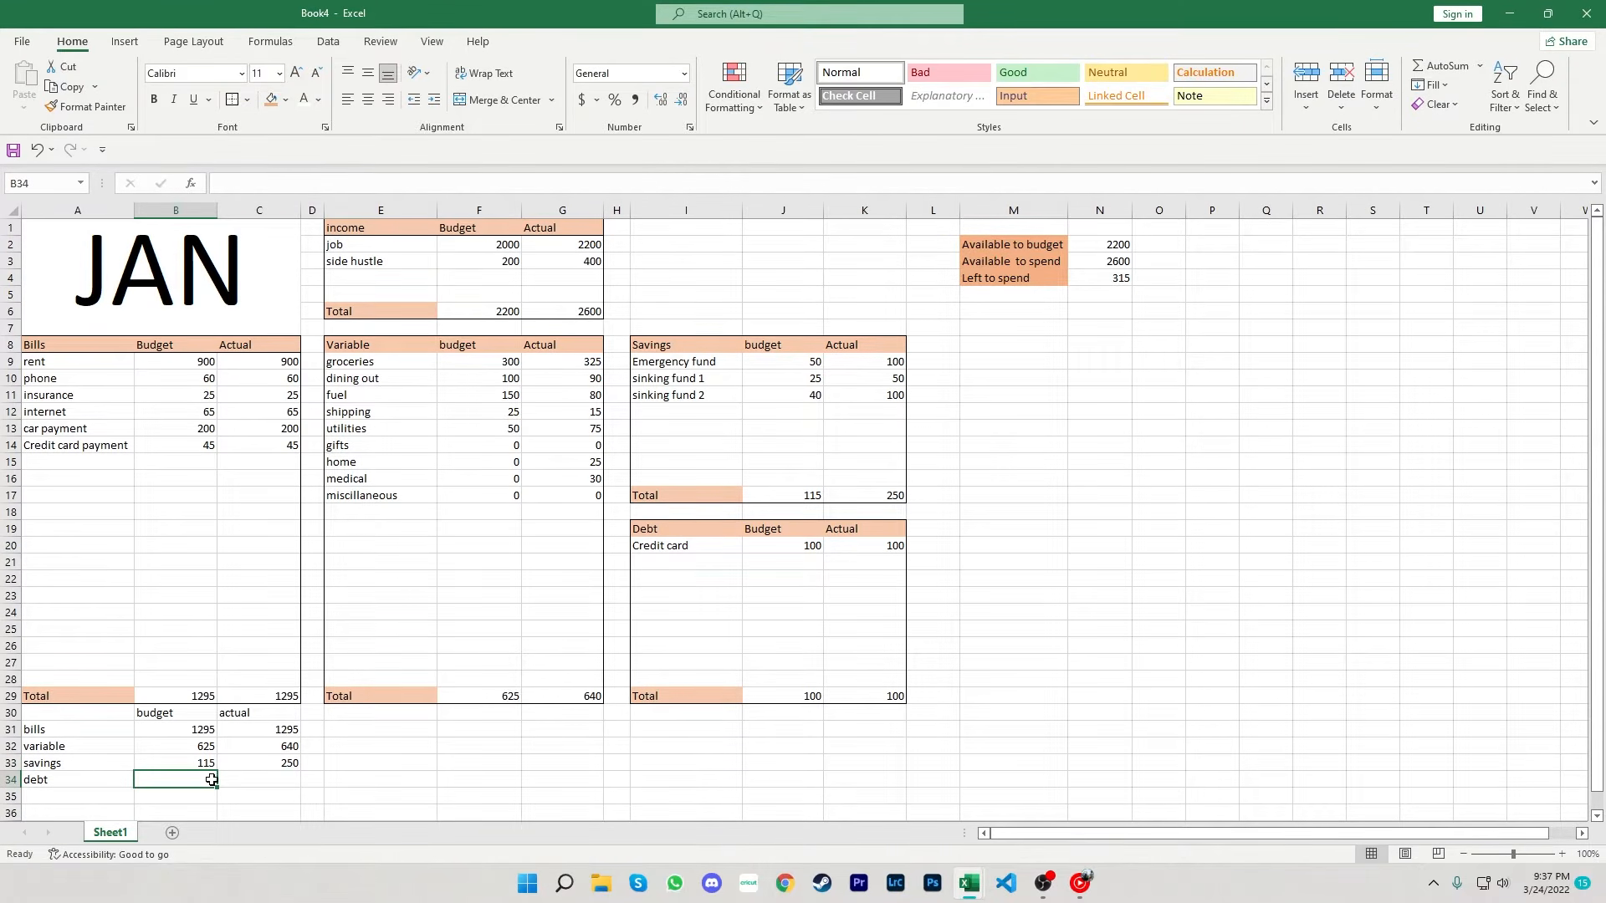
type("=")
left_click(786, 697)
key("Return")
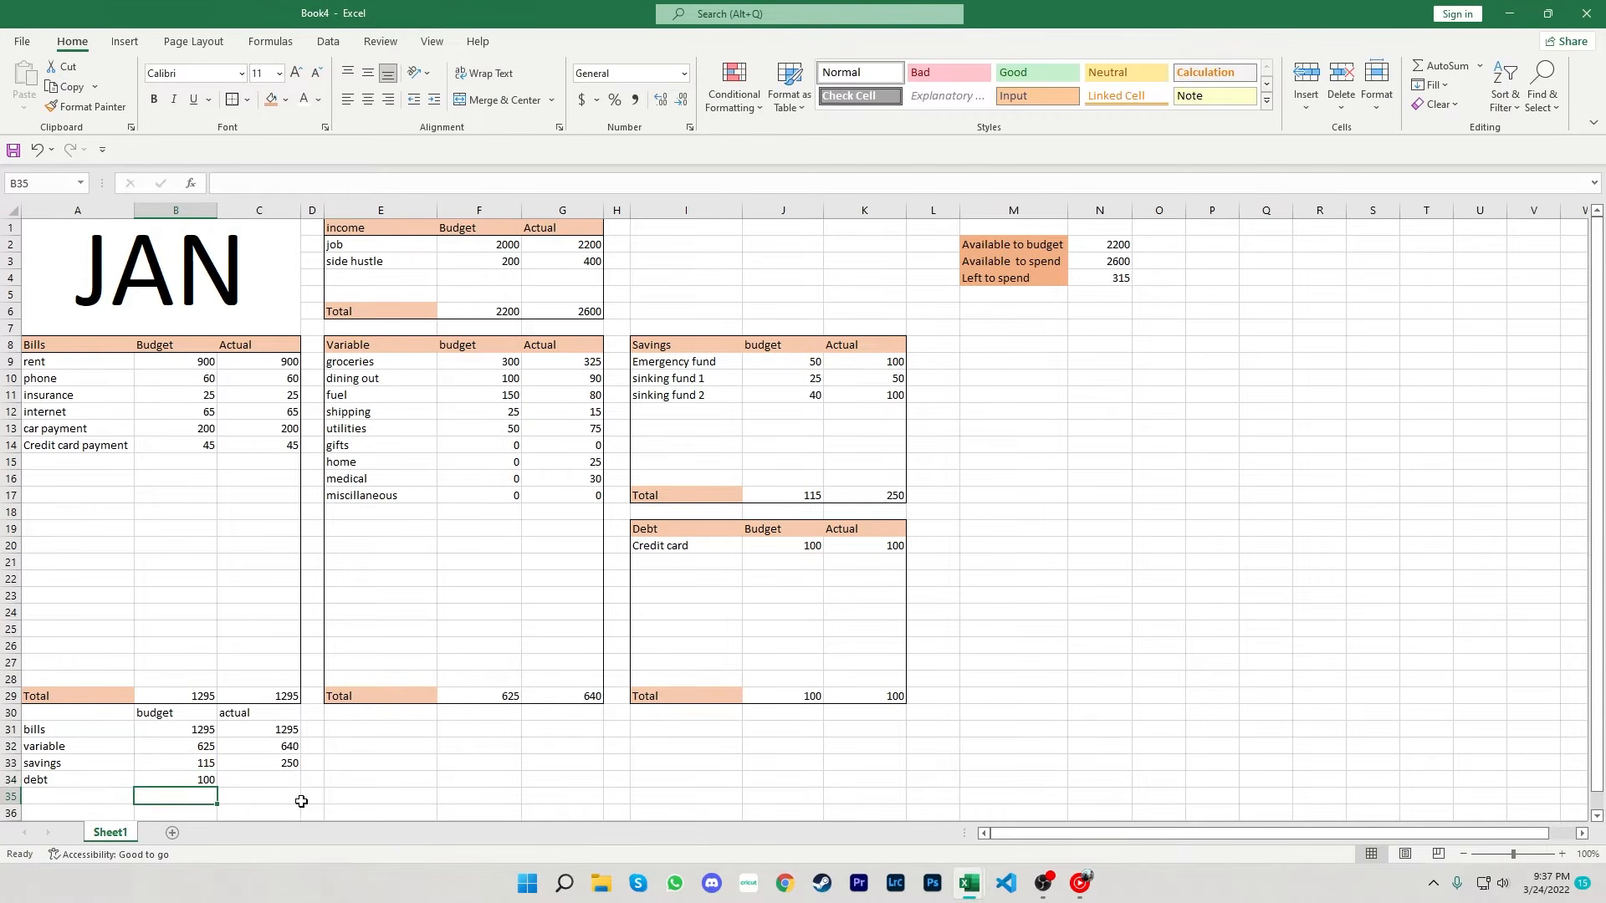
left_click(282, 778)
type("=")
left_click(882, 701)
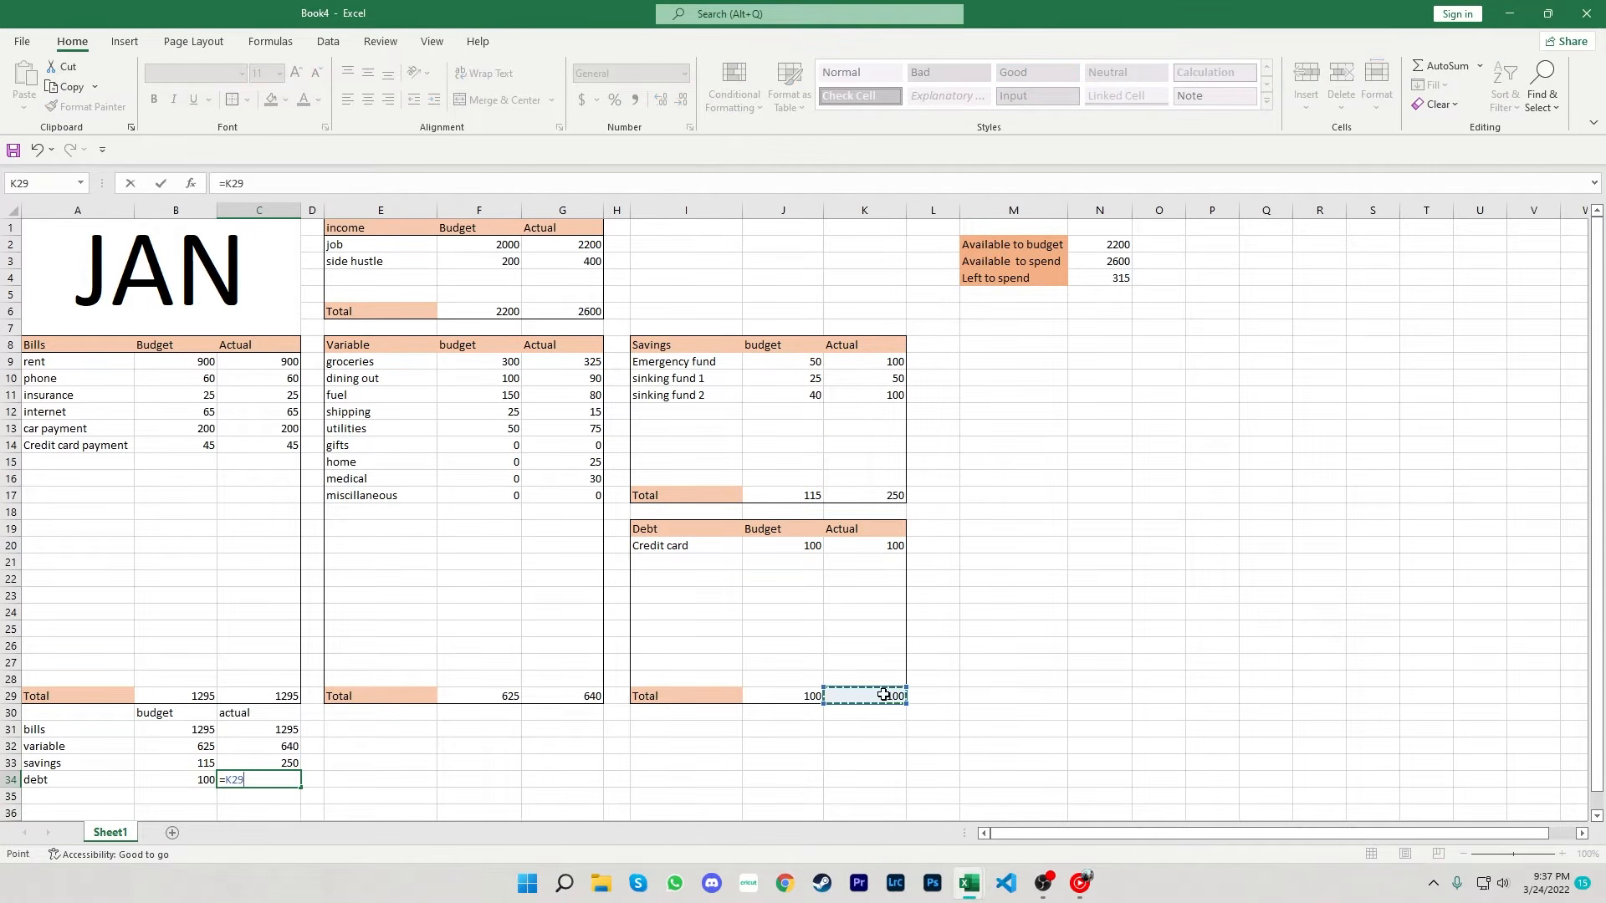
key("Return")
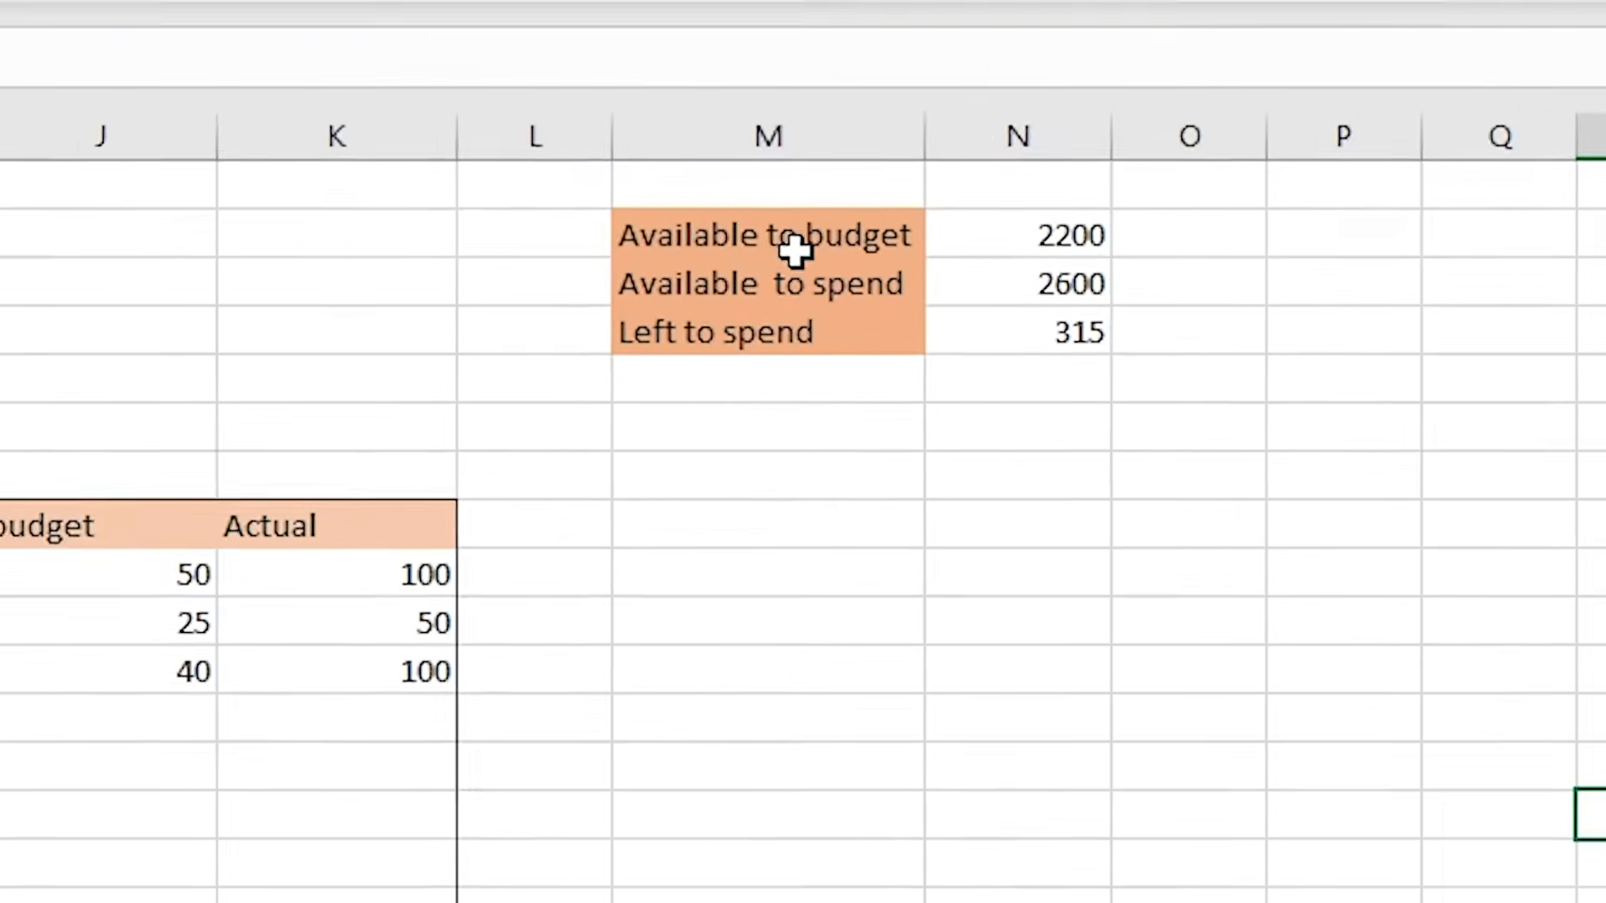
- Insert a clustered column chart of the Available to budget and Available to spend values and place it above the Savings table
left_click_drag(1027, 244, 1100, 267)
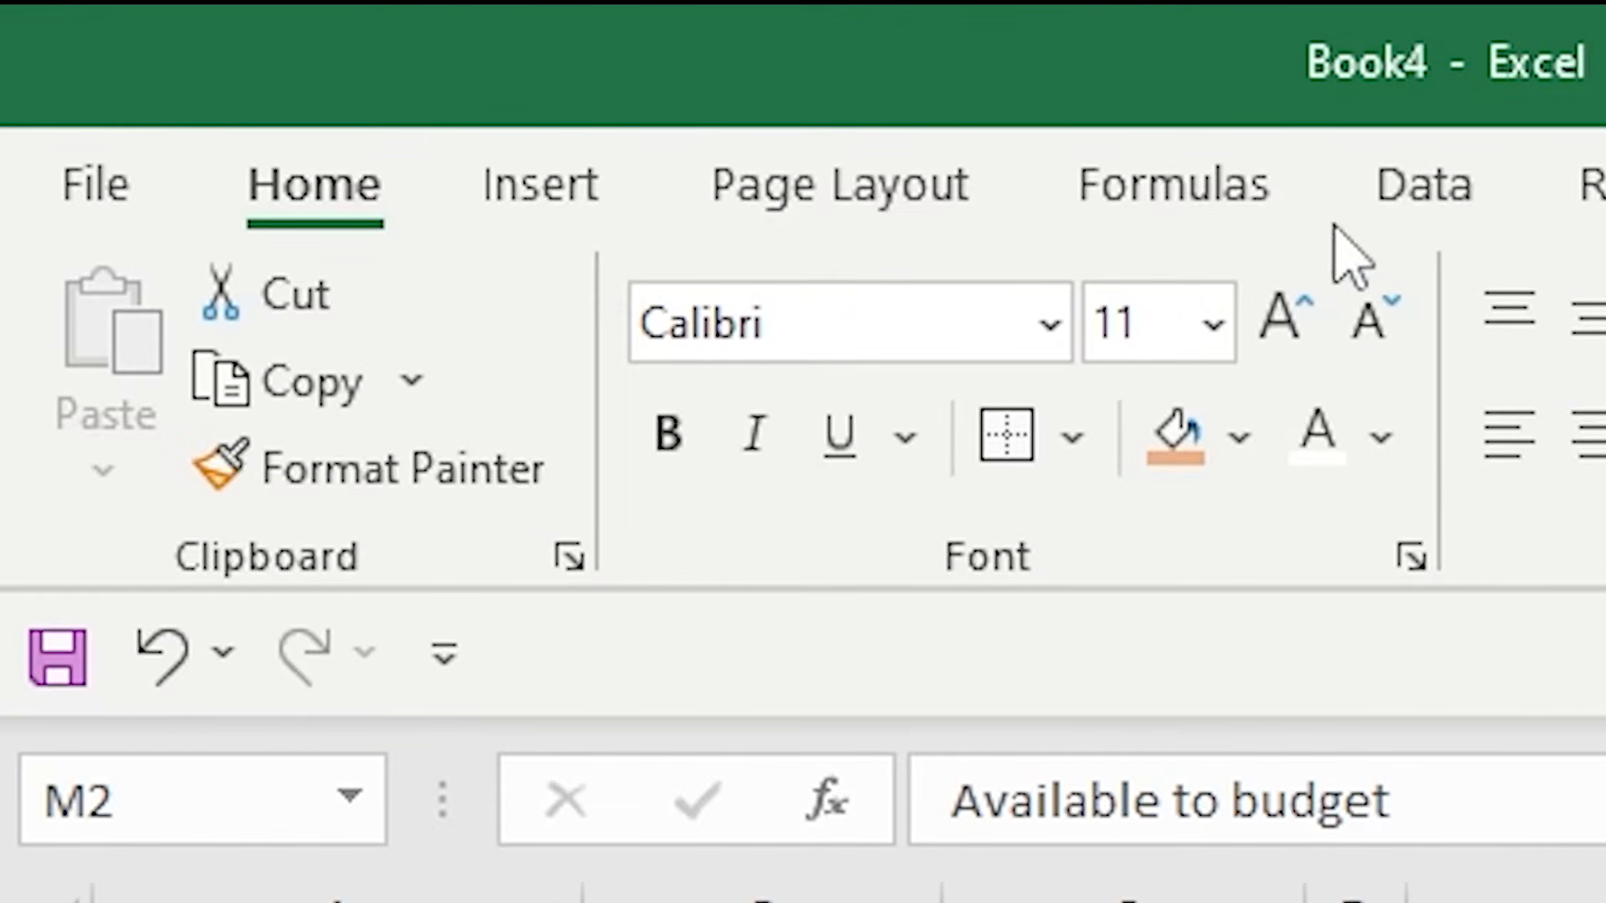
left_click(544, 188)
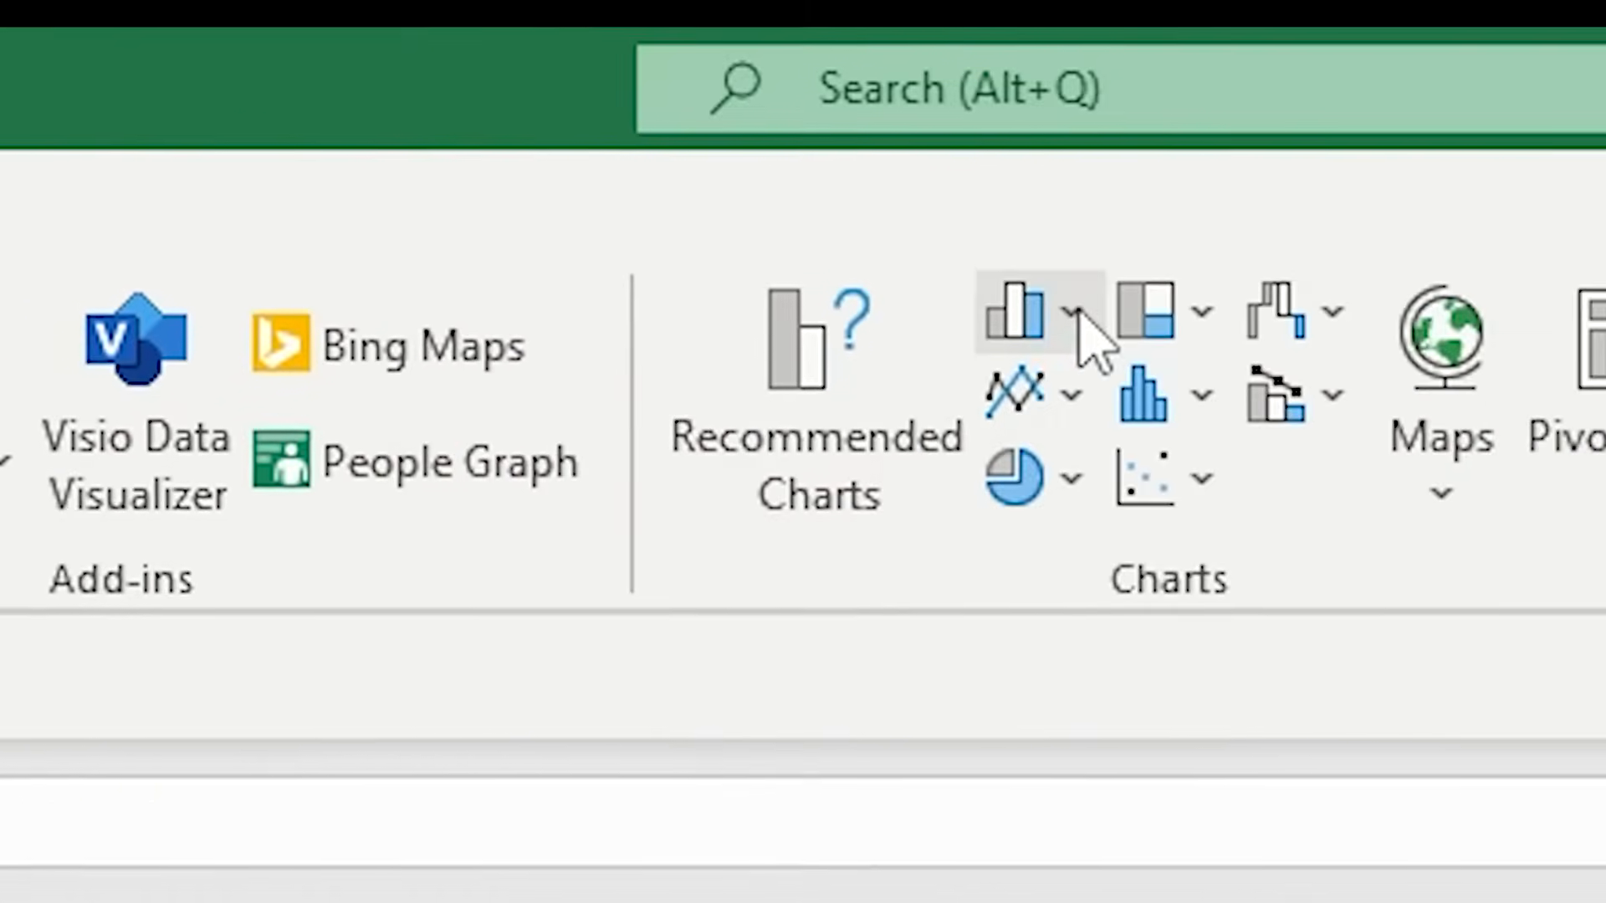
left_click(1074, 312)
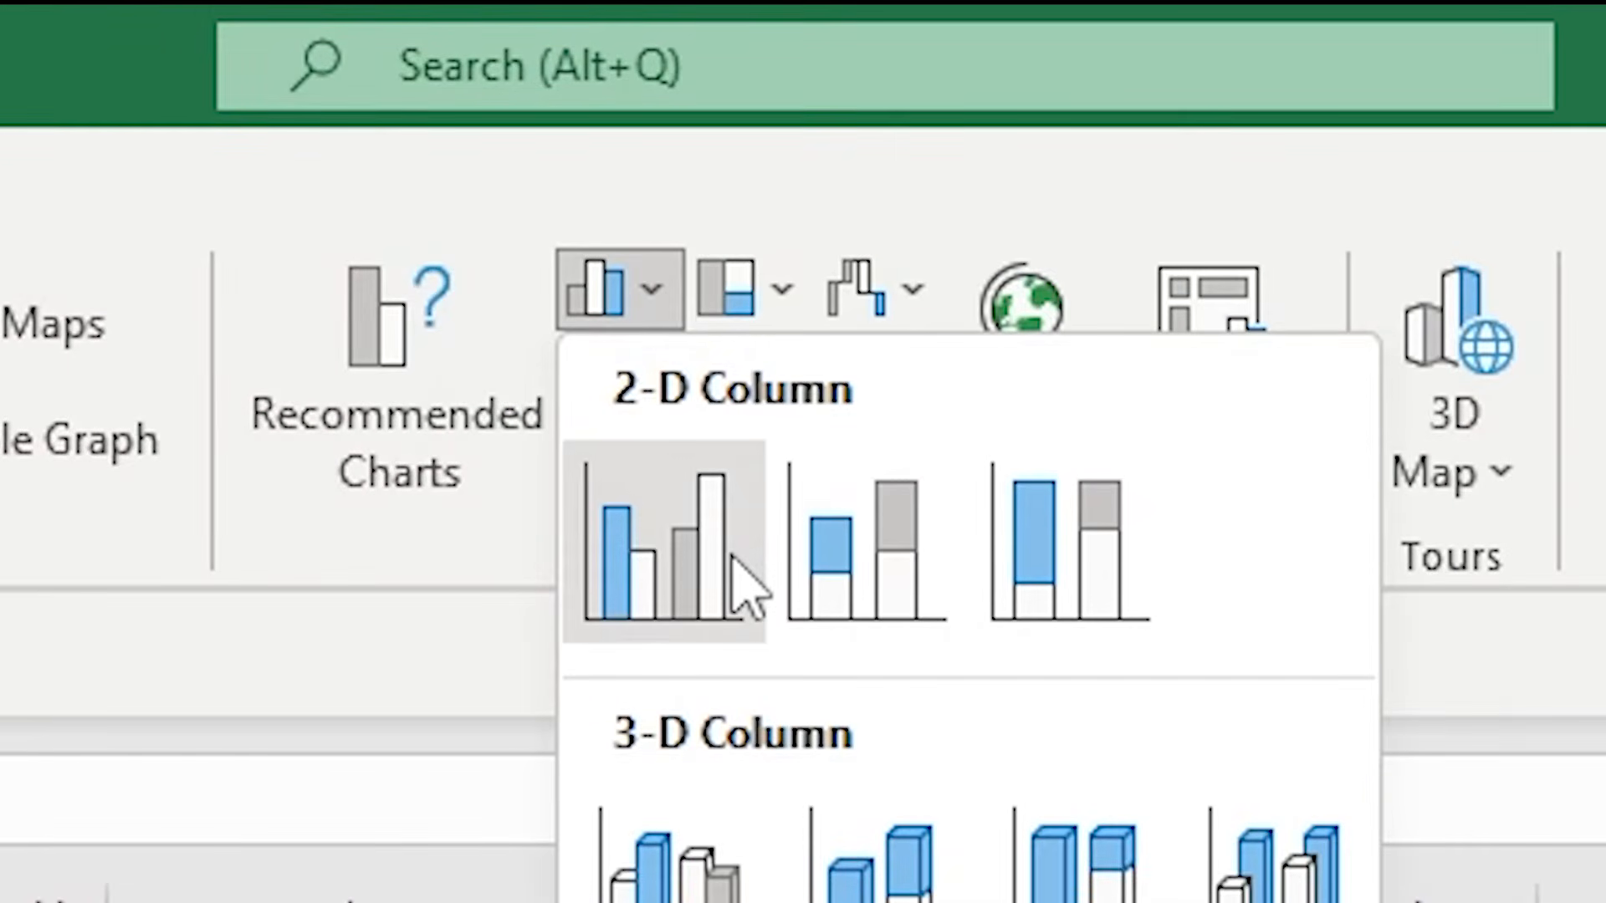
left_click(732, 558)
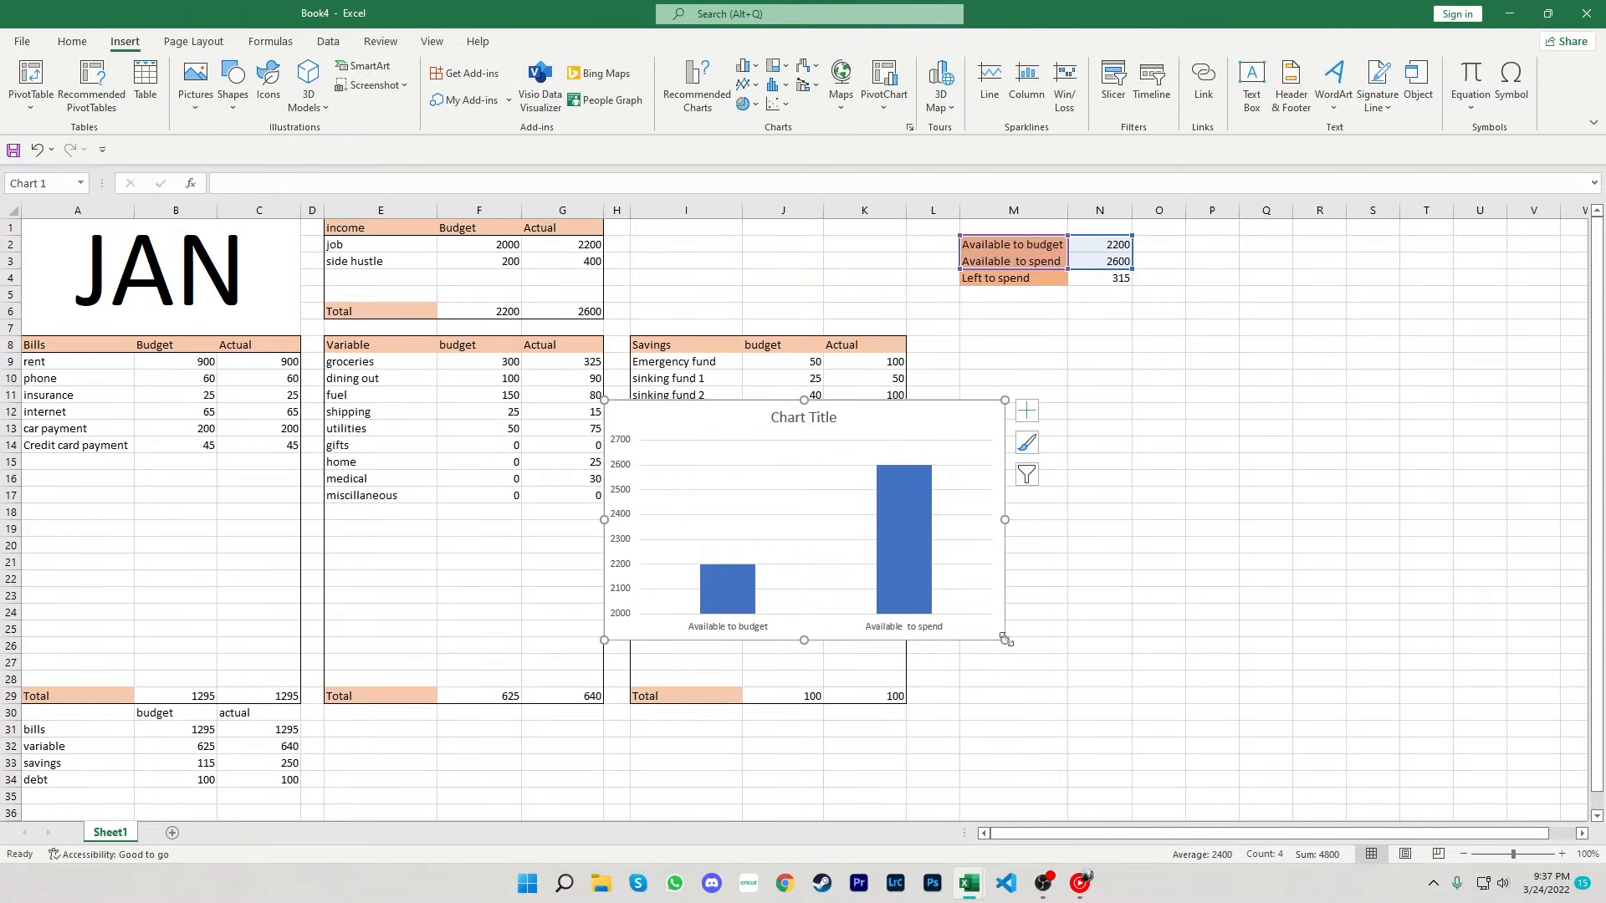
mouse_move(1006, 639)
left_mouse_down()
mouse_move(1032, 594)
mouse_move(943, 513)
mouse_move(844, 515)
mouse_move(853, 323)
mouse_move(905, 332)
left_mouse_up()
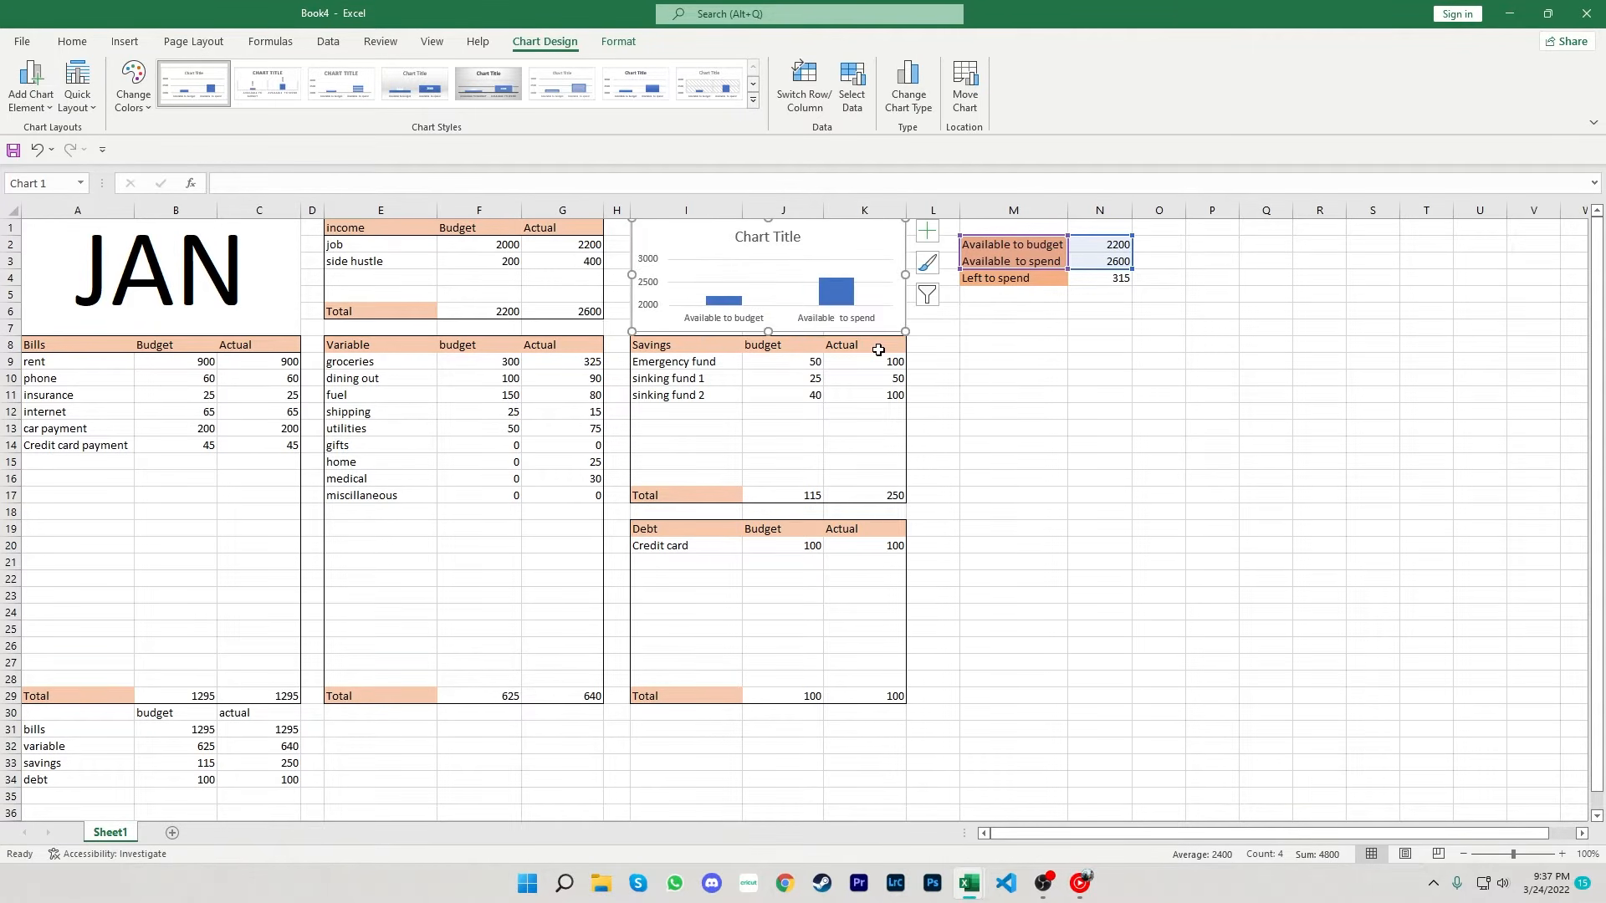
left_click(1000, 371)
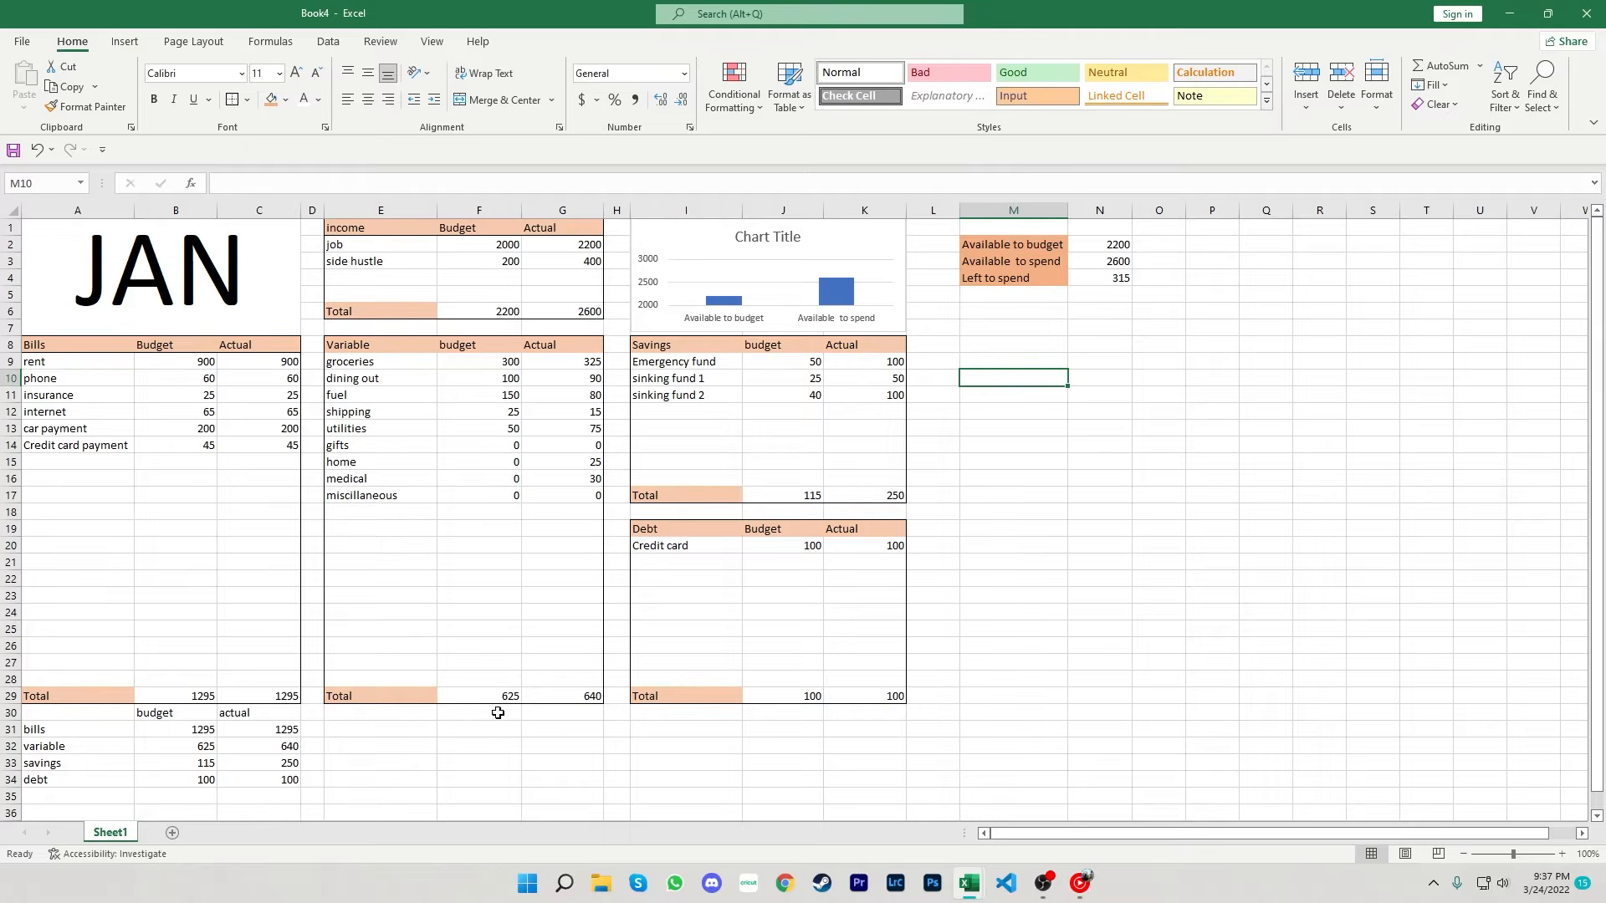
- Insert a 2-D pie chart from the budget summary table in A30:C34
left_click_drag(60, 712, 253, 780)
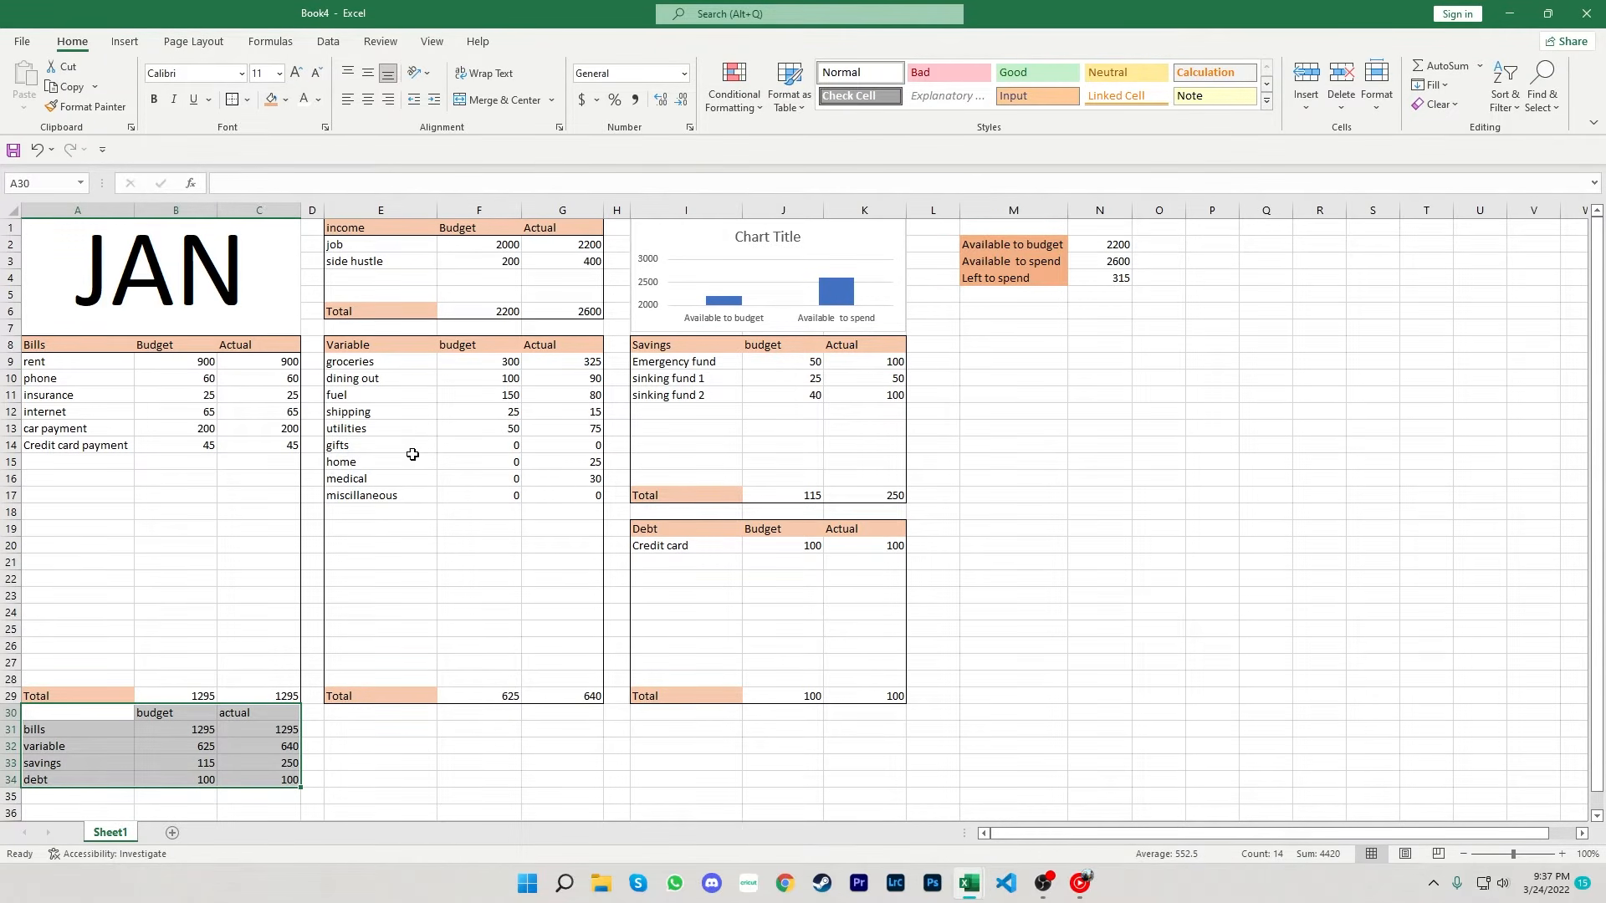
left_click(436, 733)
left_click_drag(65, 712, 257, 776)
left_click(124, 41)
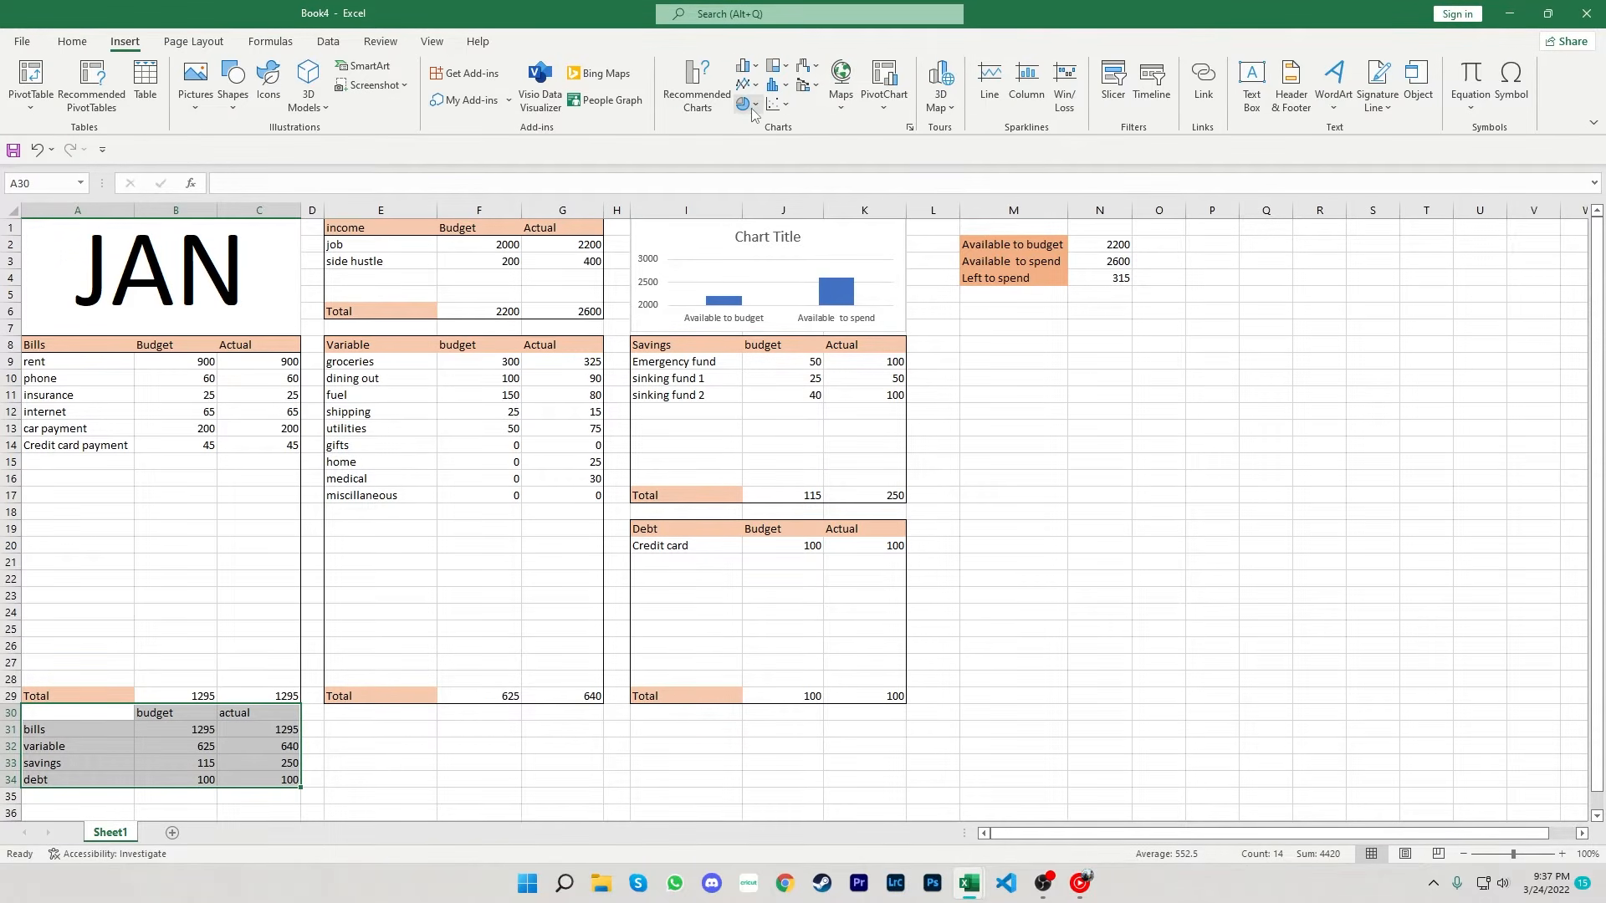
left_click(753, 110)
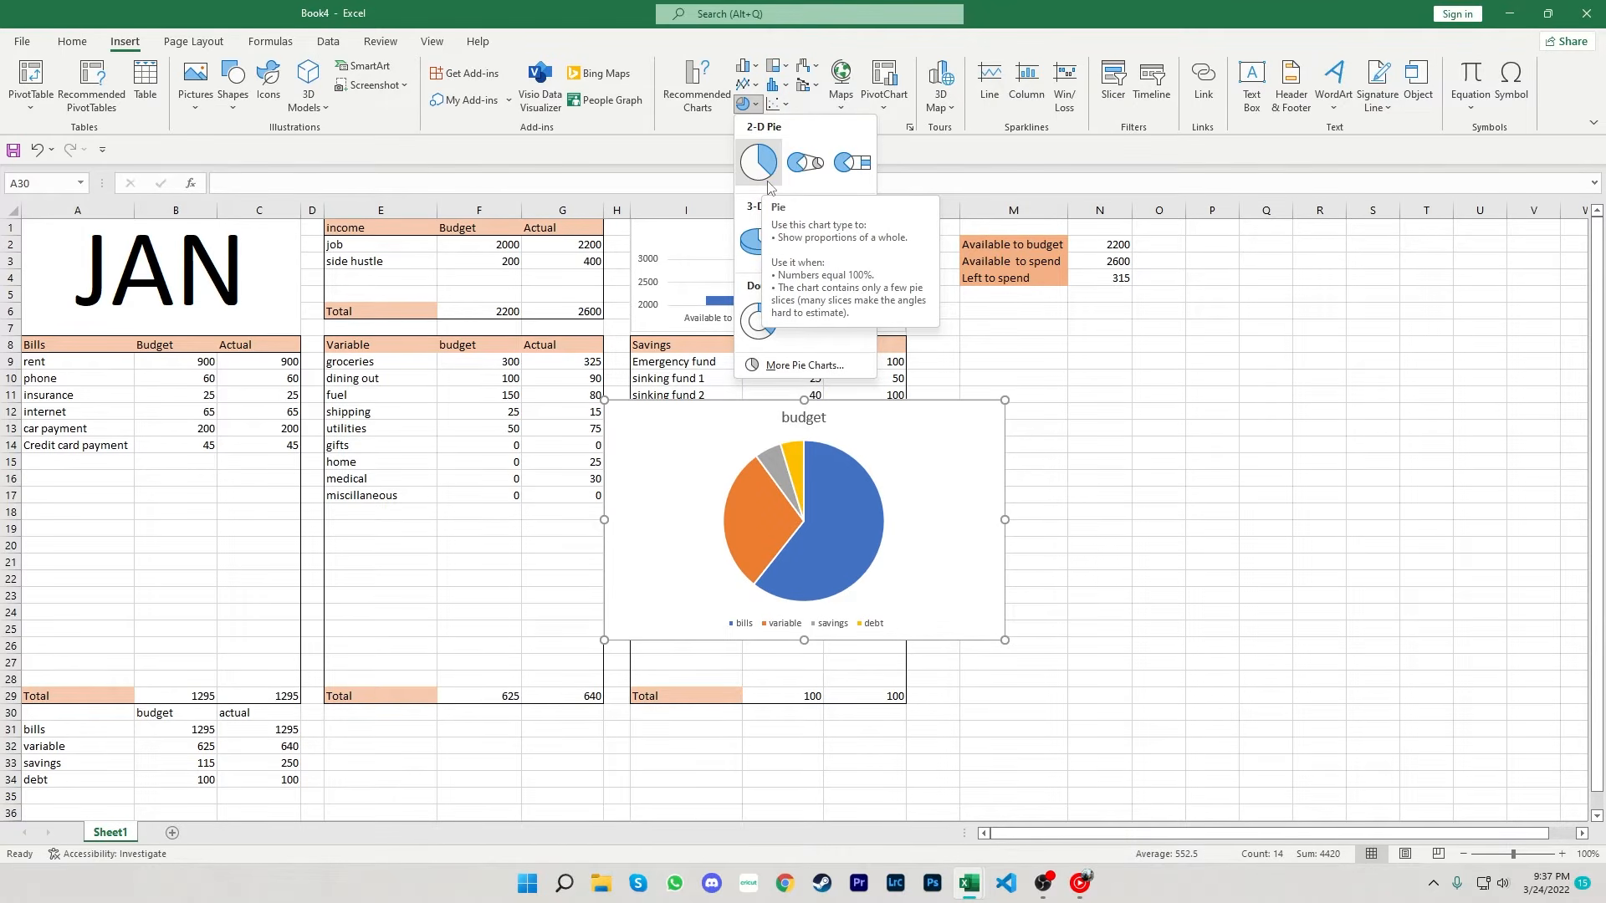
left_click(759, 162)
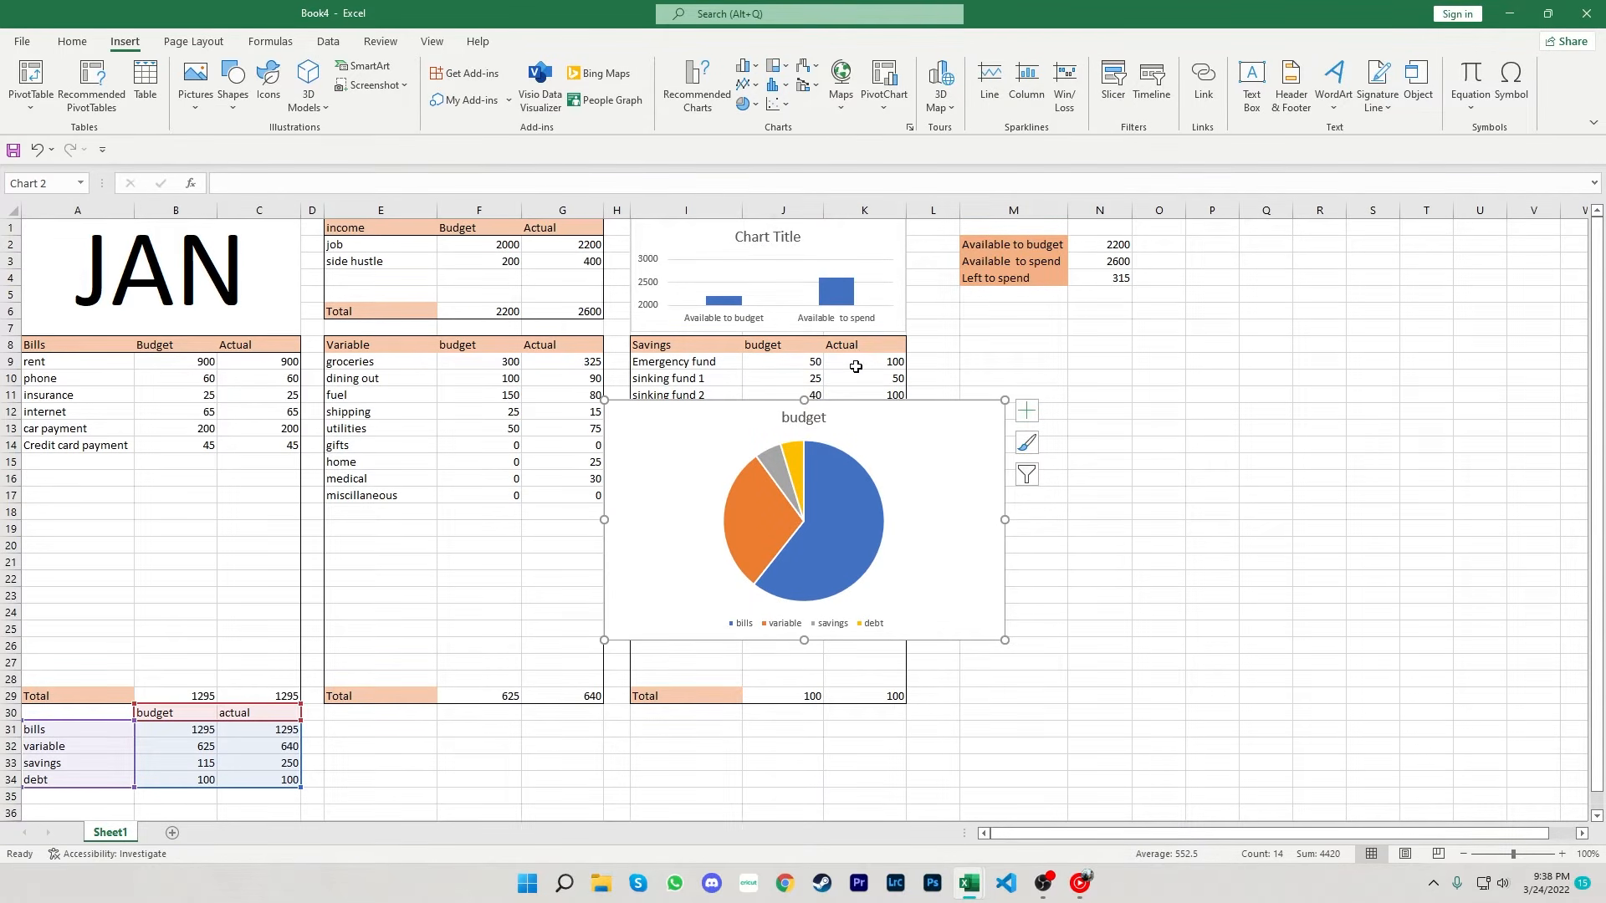
- Apply a chart style with an uppercase title and top legend to the pie chart
left_click(1028, 476)
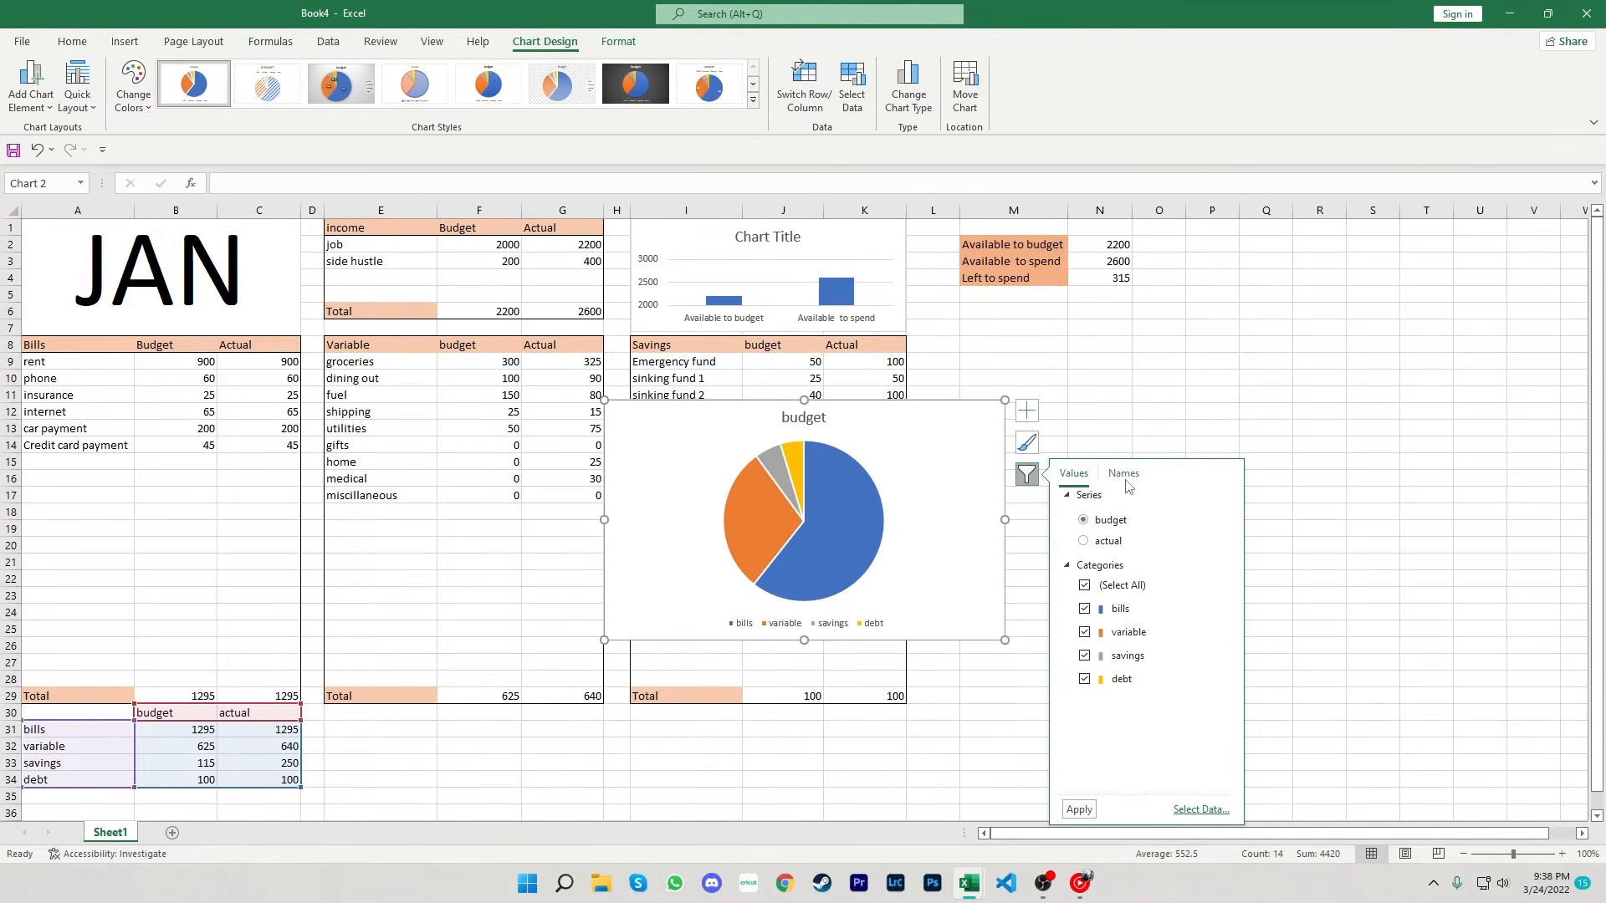
left_click(1029, 445)
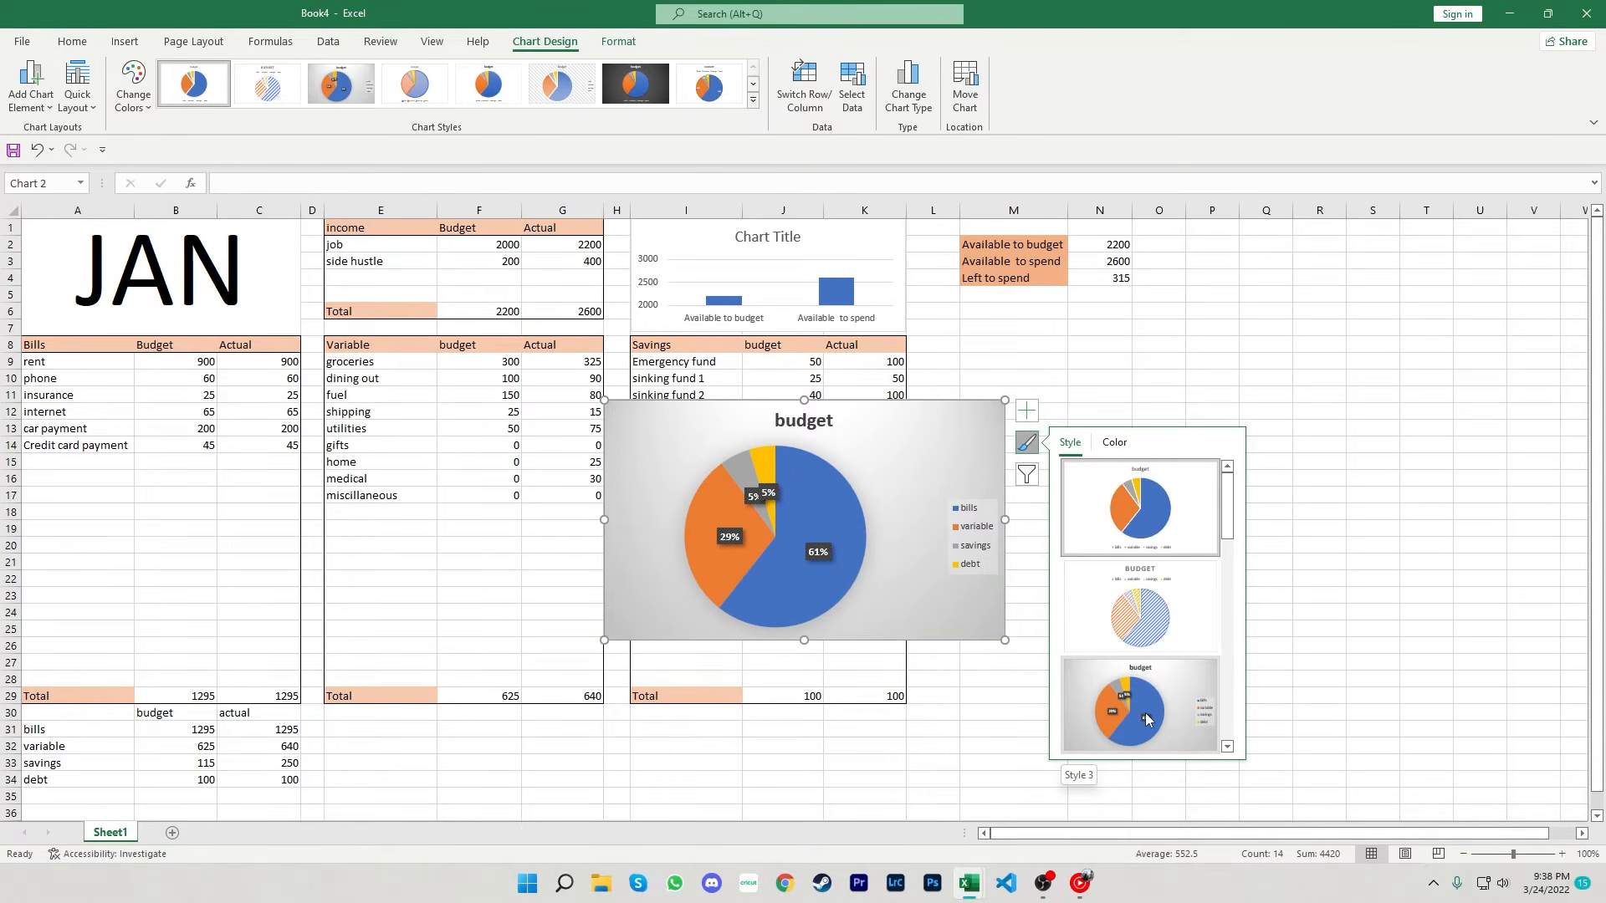
left_click(1146, 719)
scroll(1155, 696, "down", 2)
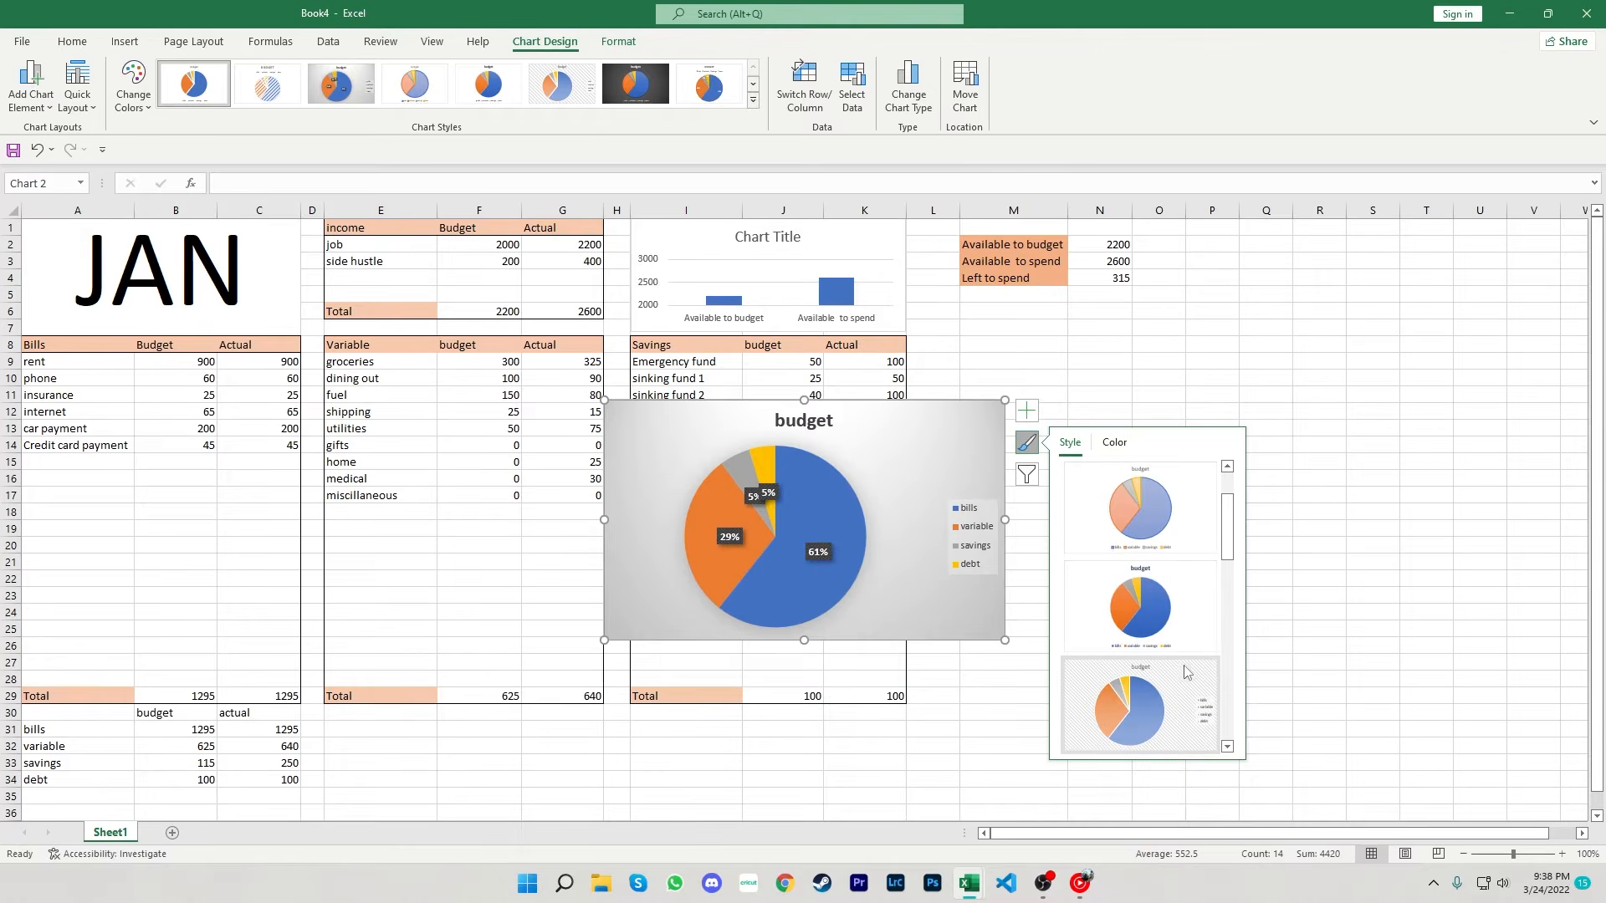
left_click(1187, 710)
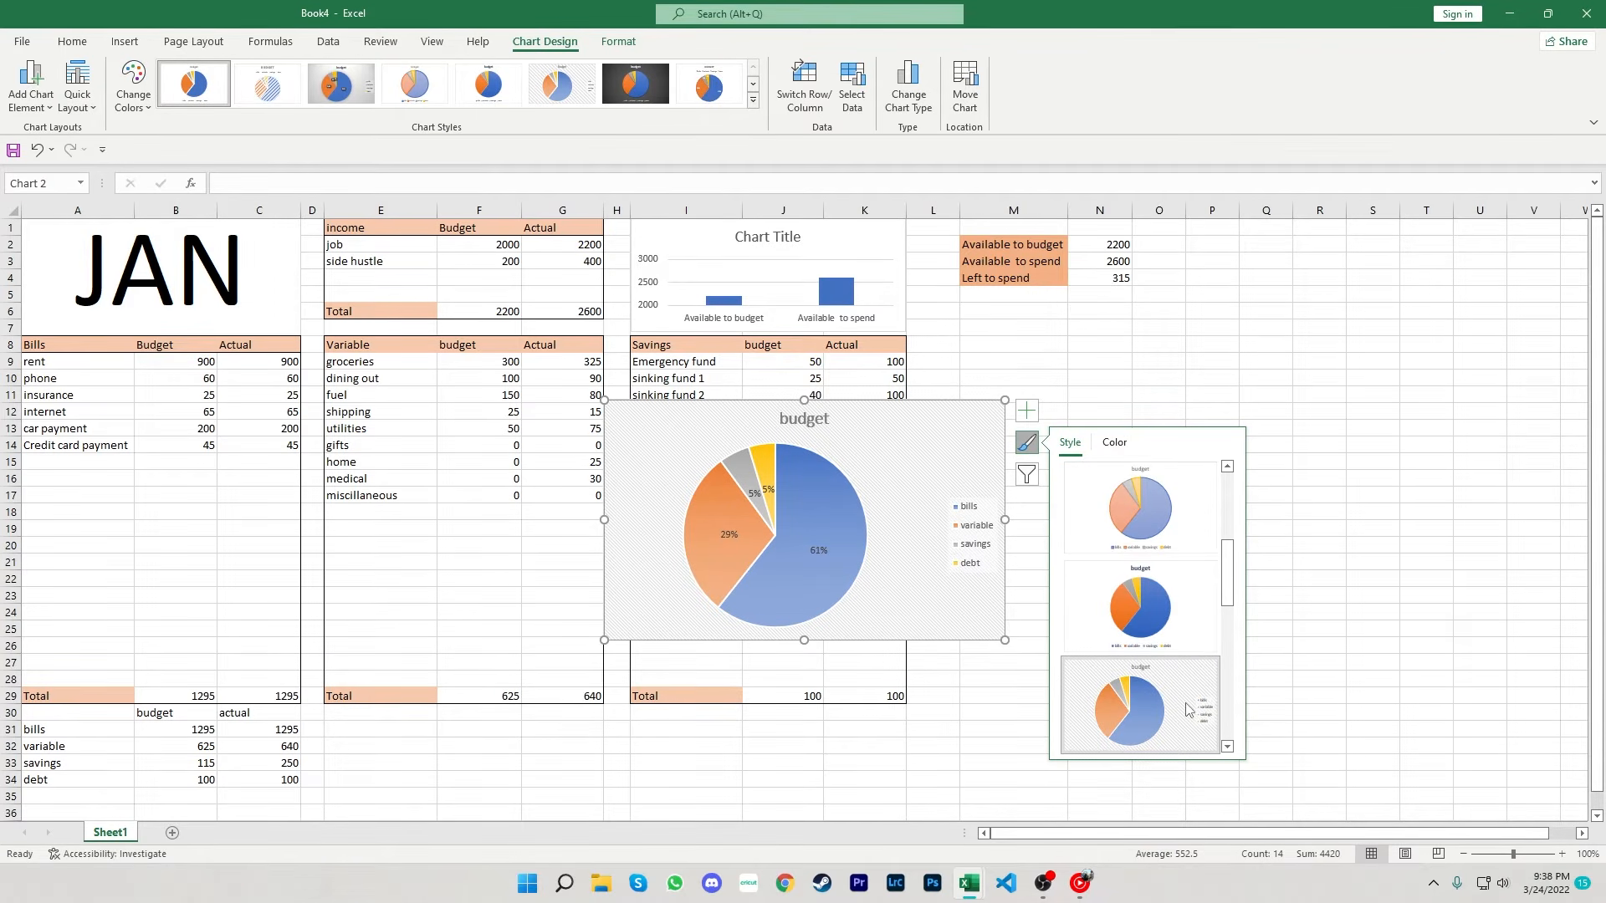
left_click_drag(1232, 569, 1233, 669)
left_click(1181, 500)
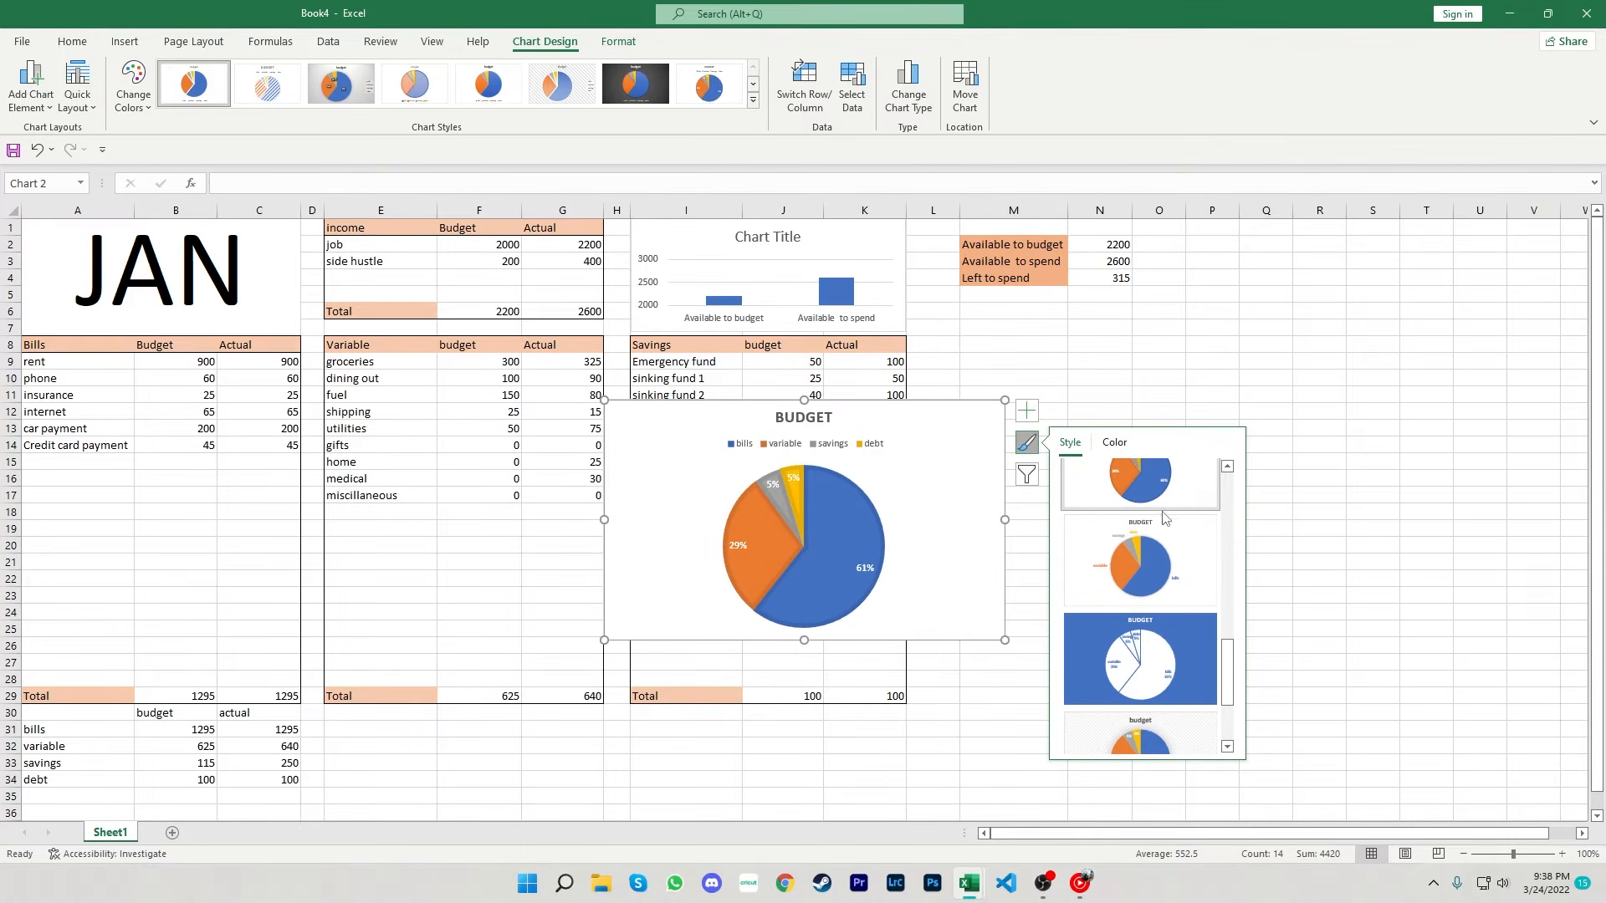
left_click(1330, 548)
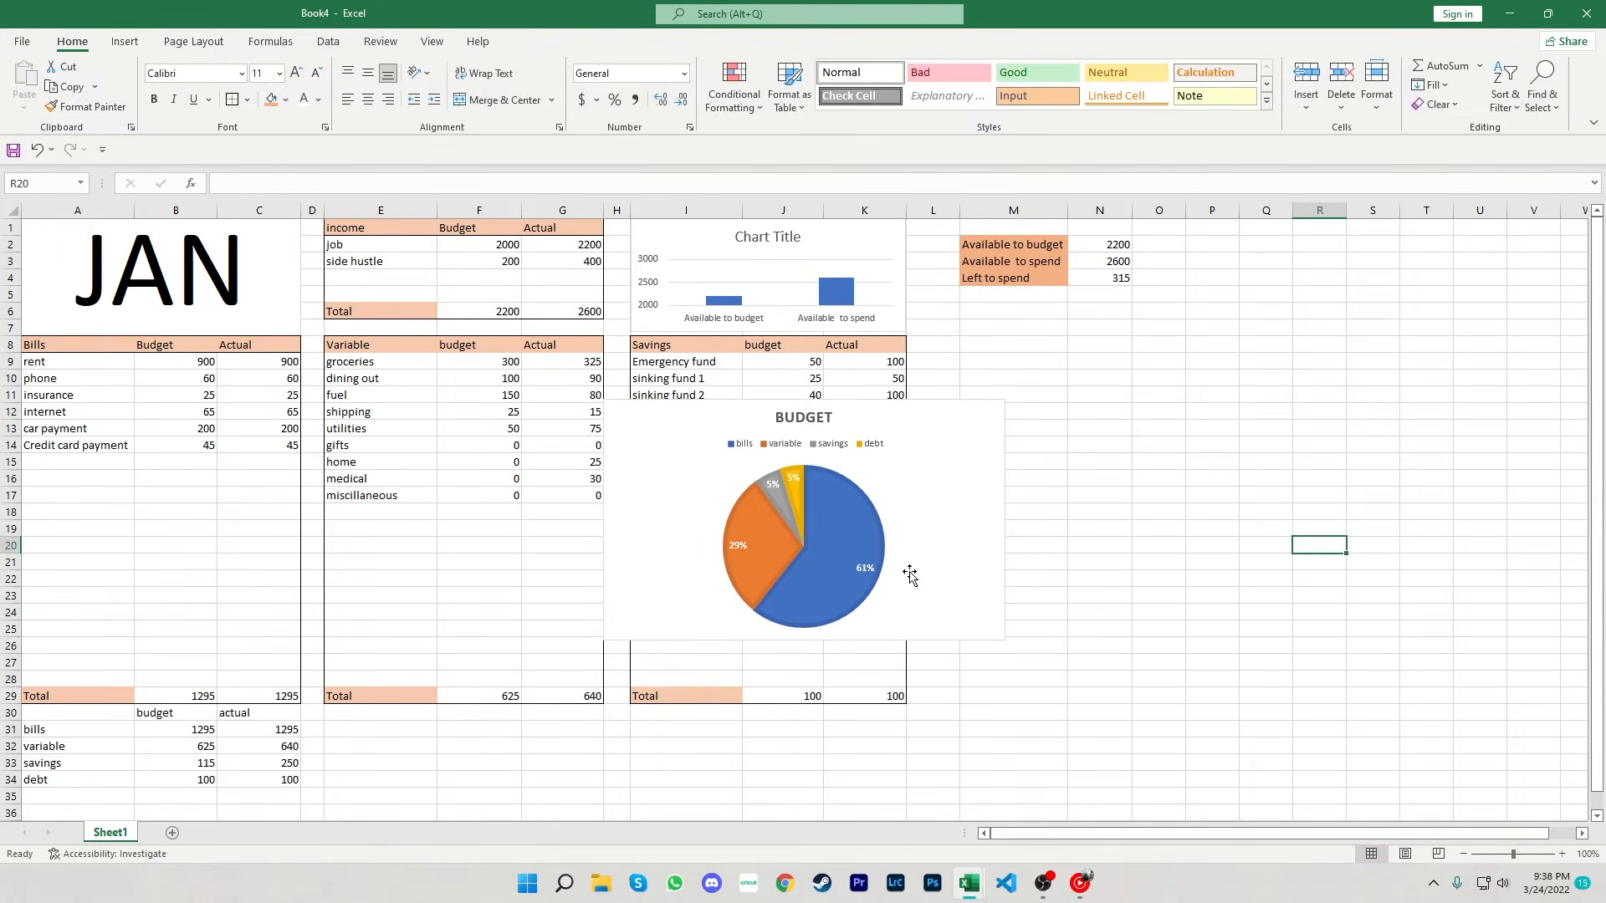
- Move the pie chart under the available-money cells and narrow column L
left_click_drag(917, 574, 1273, 505)
left_click_drag(958, 211, 932, 211)
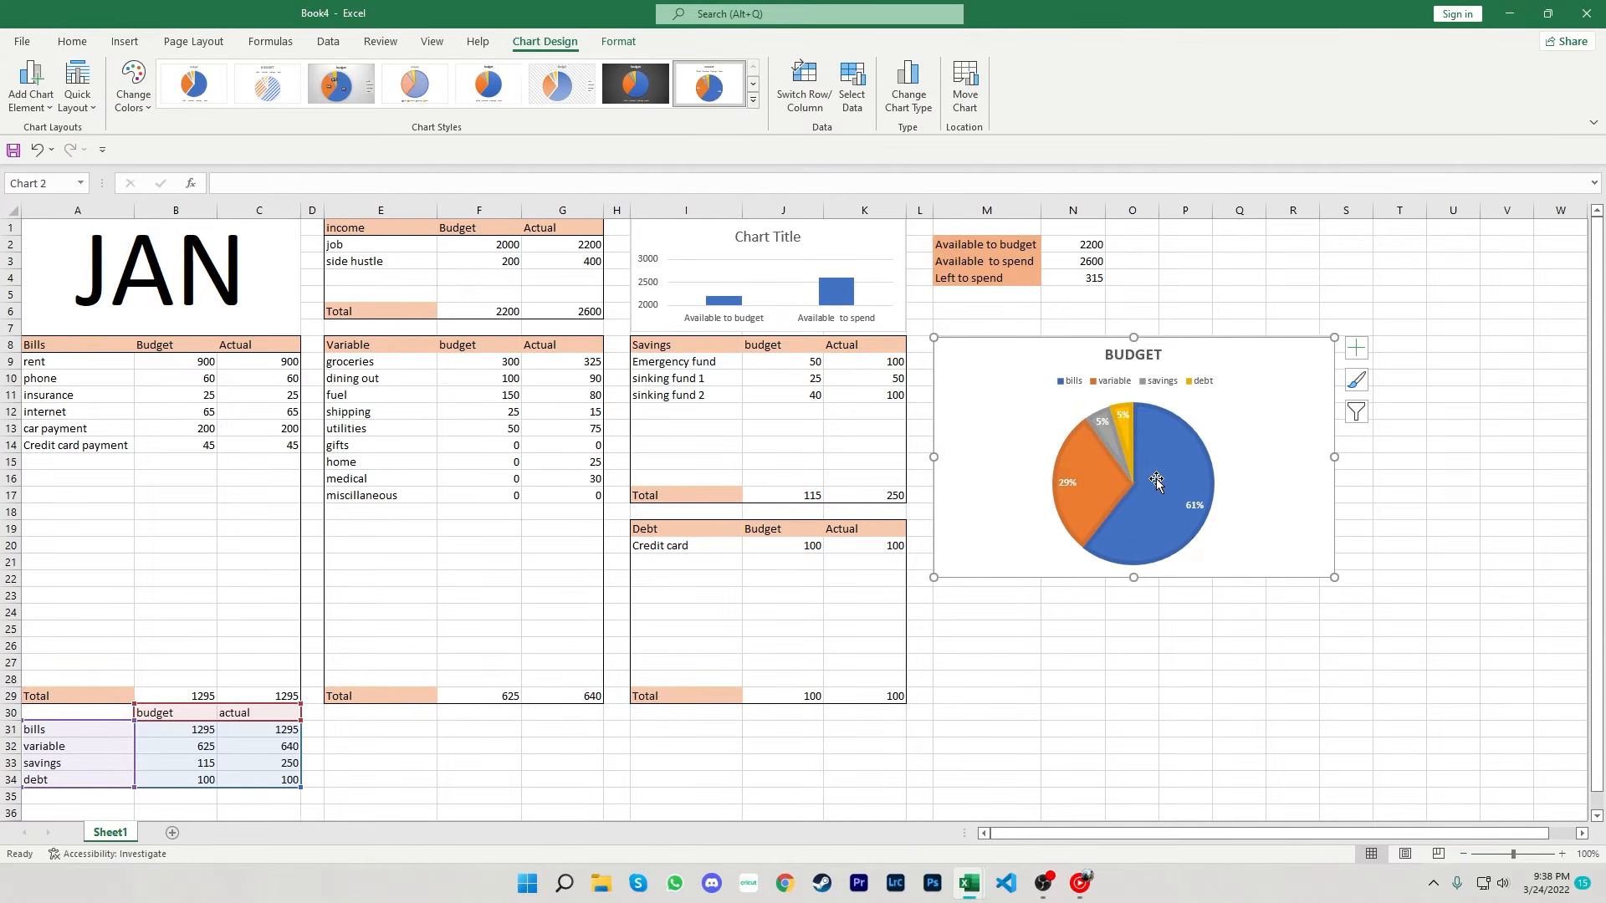
- Resize the pie chart smaller so it fits beside the Savings table
left_click_drag(1334, 577, 1158, 497)
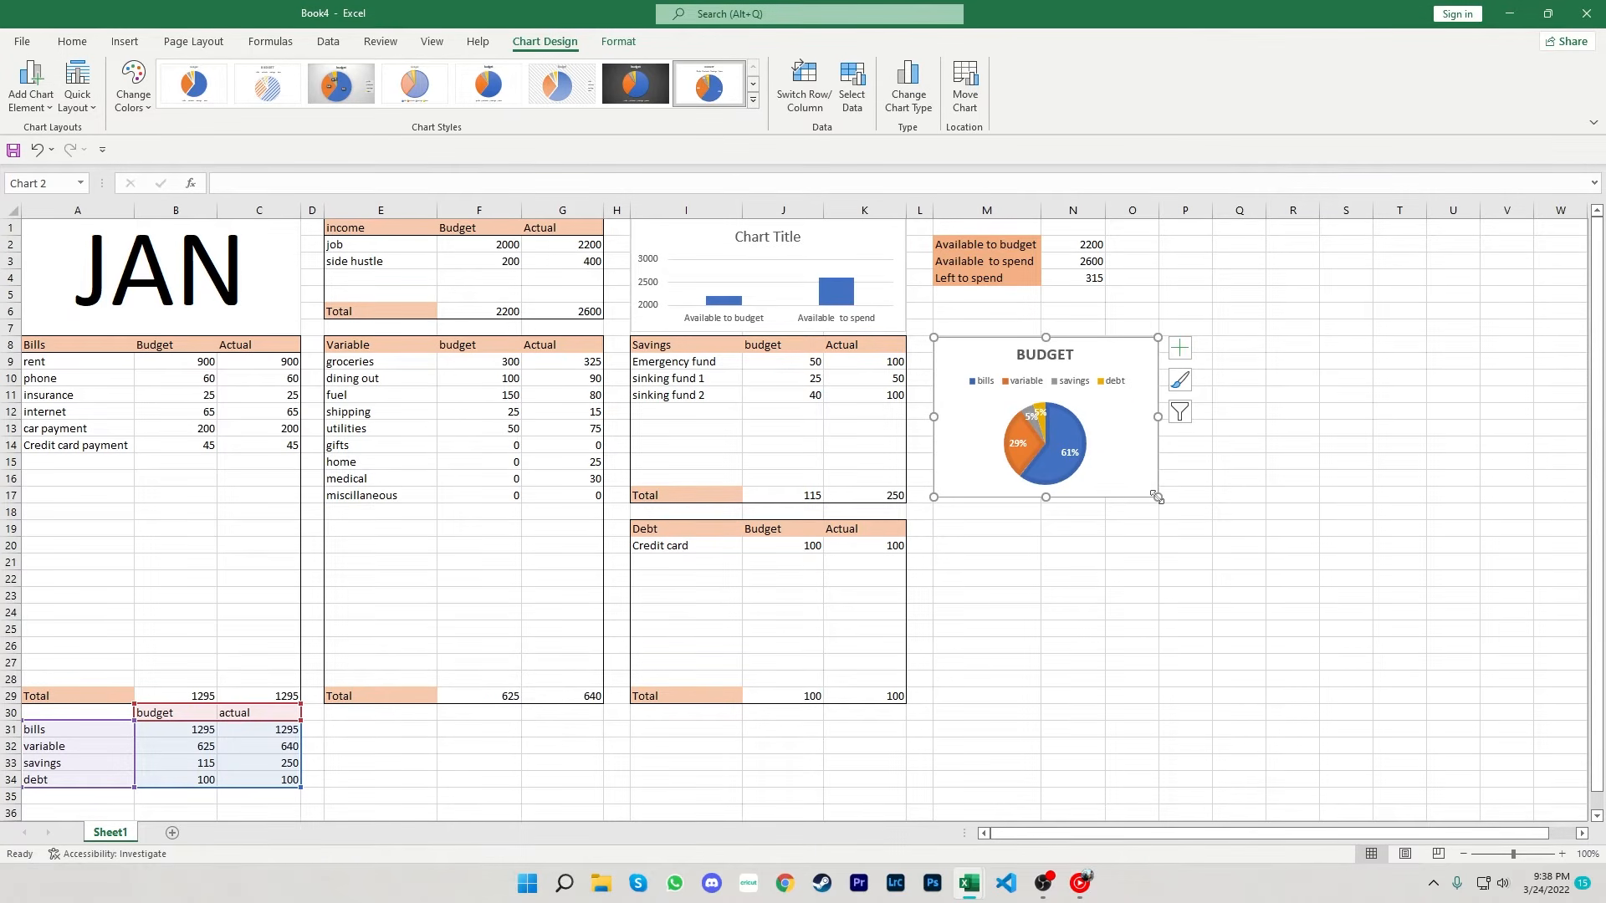
left_click(1244, 558)
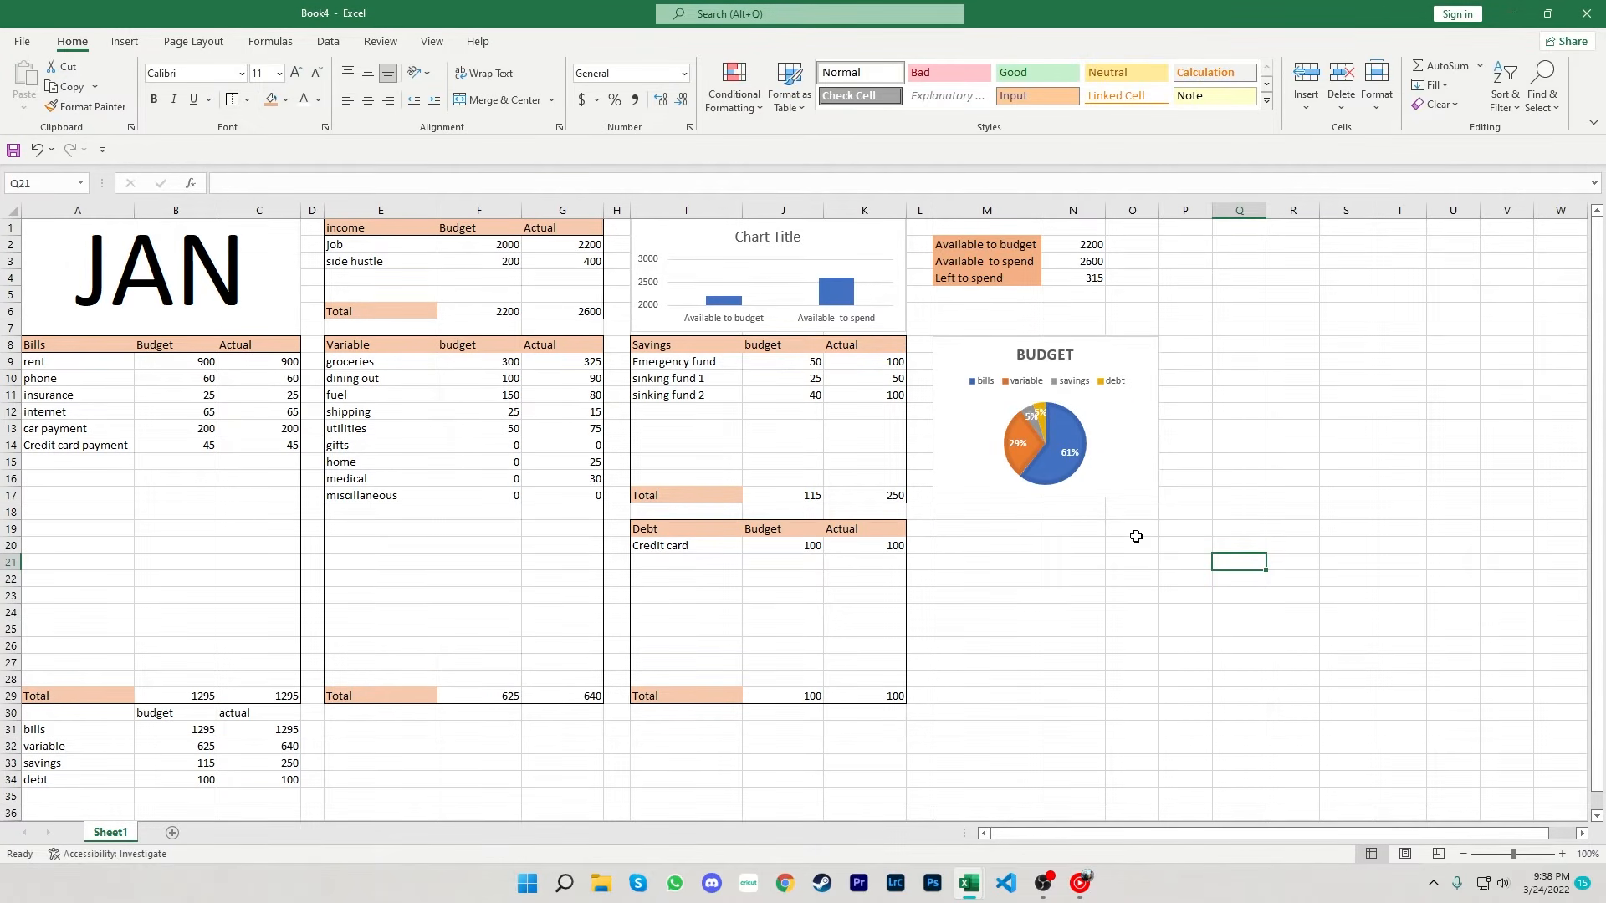
left_click(1138, 483)
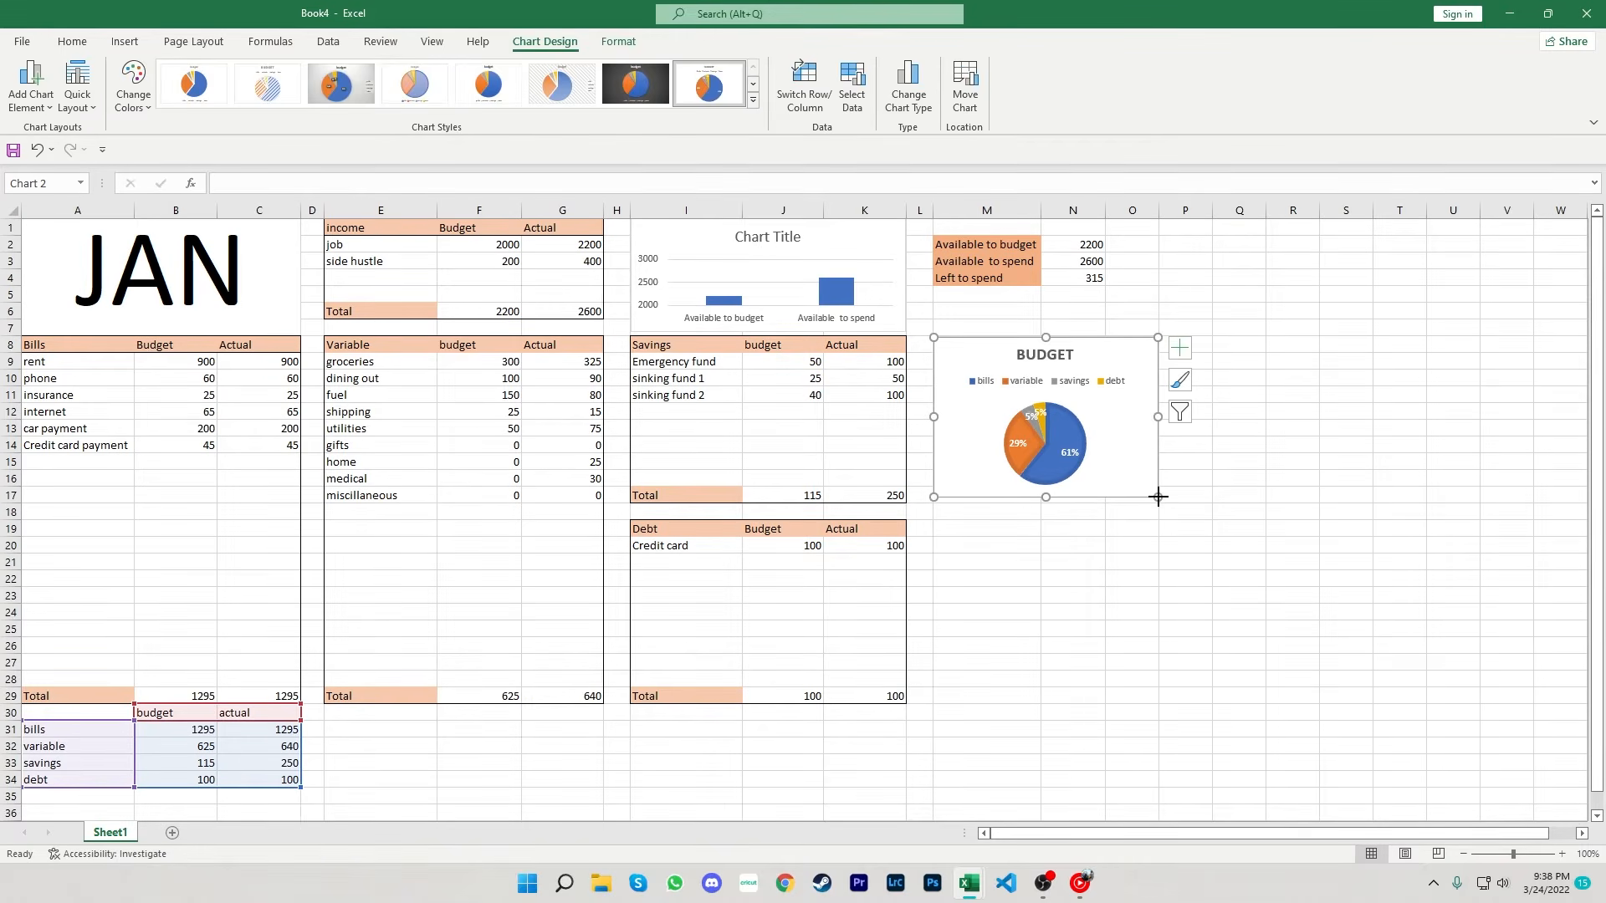
mouse_move(1158, 496)
left_mouse_down()
mouse_move(1183, 520)
mouse_move(1162, 516)
left_mouse_up()
left_click(1178, 575)
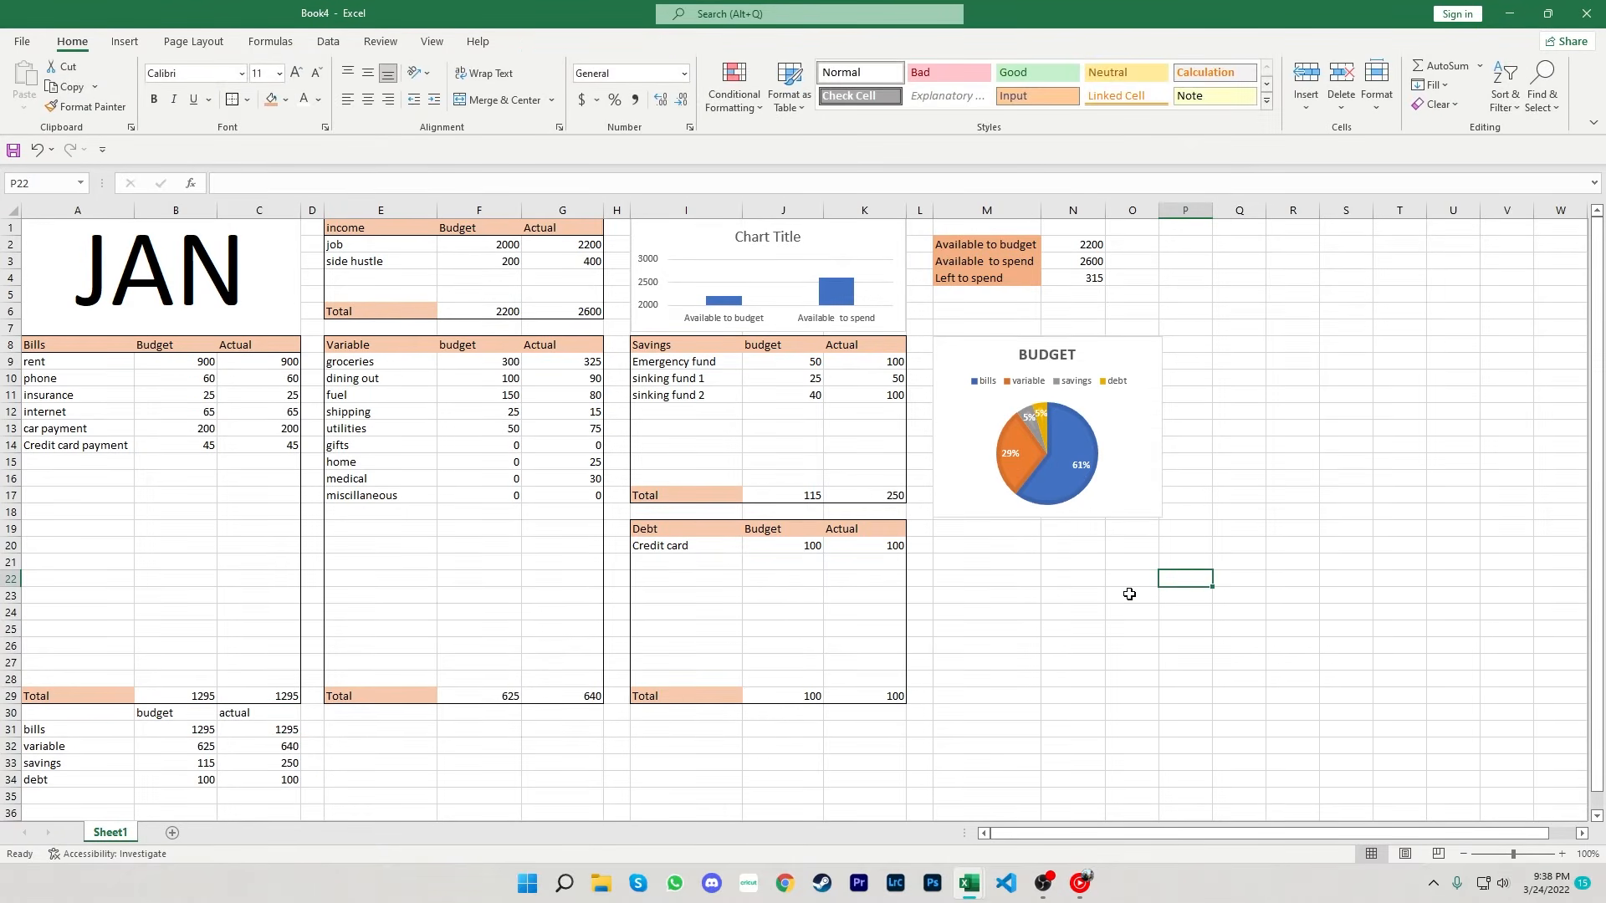
- Insert a 2-D clustered bar chart from the summary table, placing and sizing it below the pie chart
left_click_drag(54, 716, 255, 780)
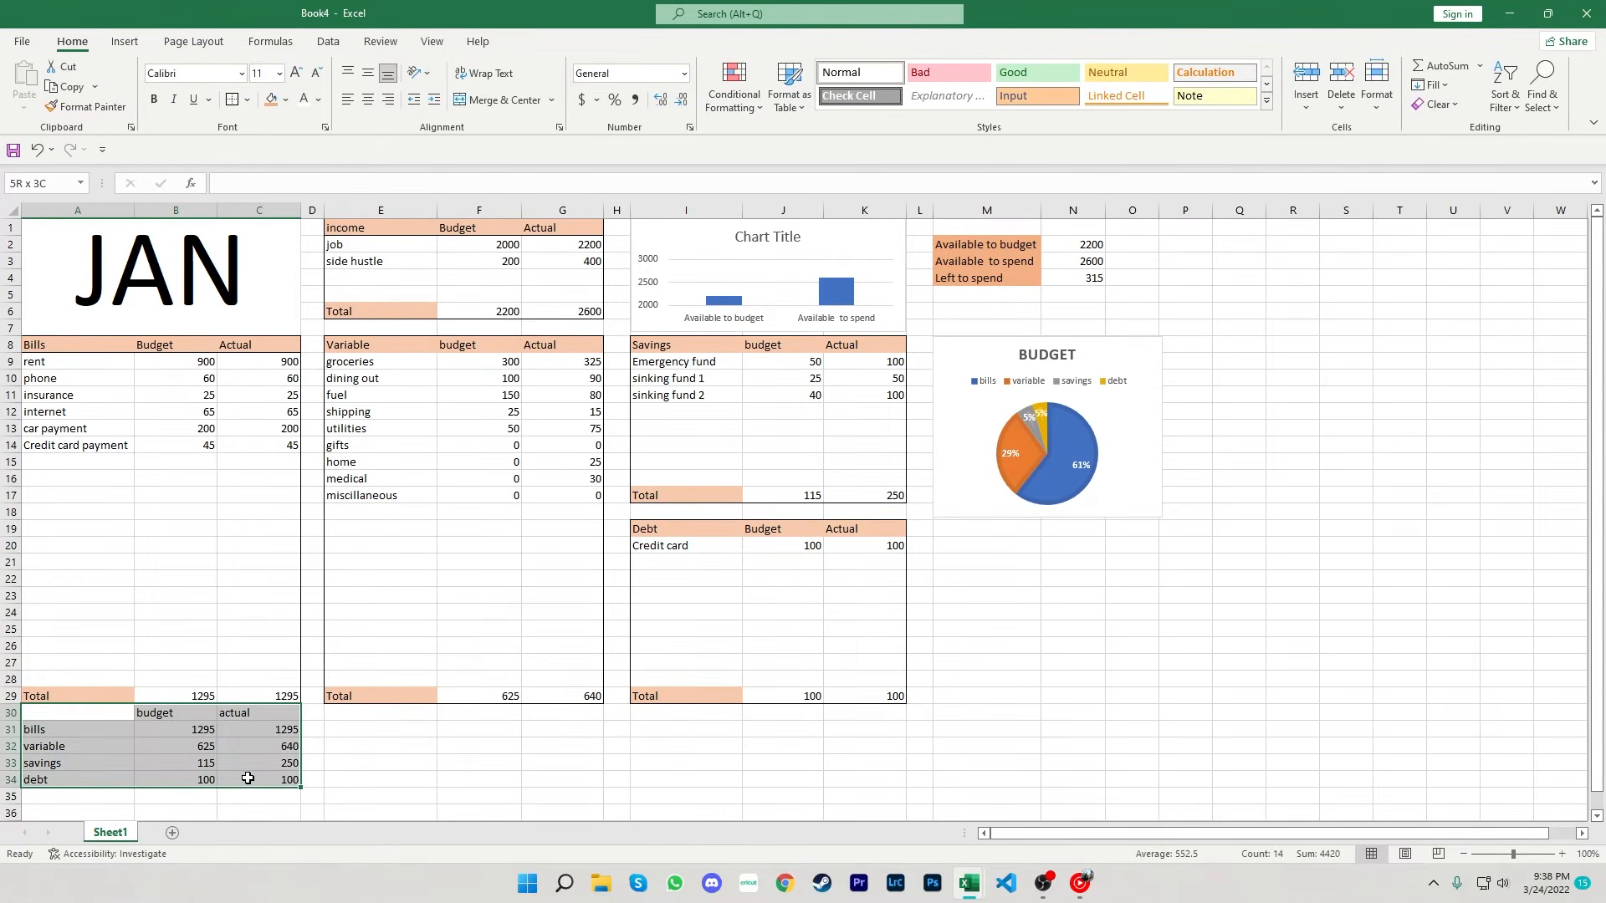
left_click(125, 41)
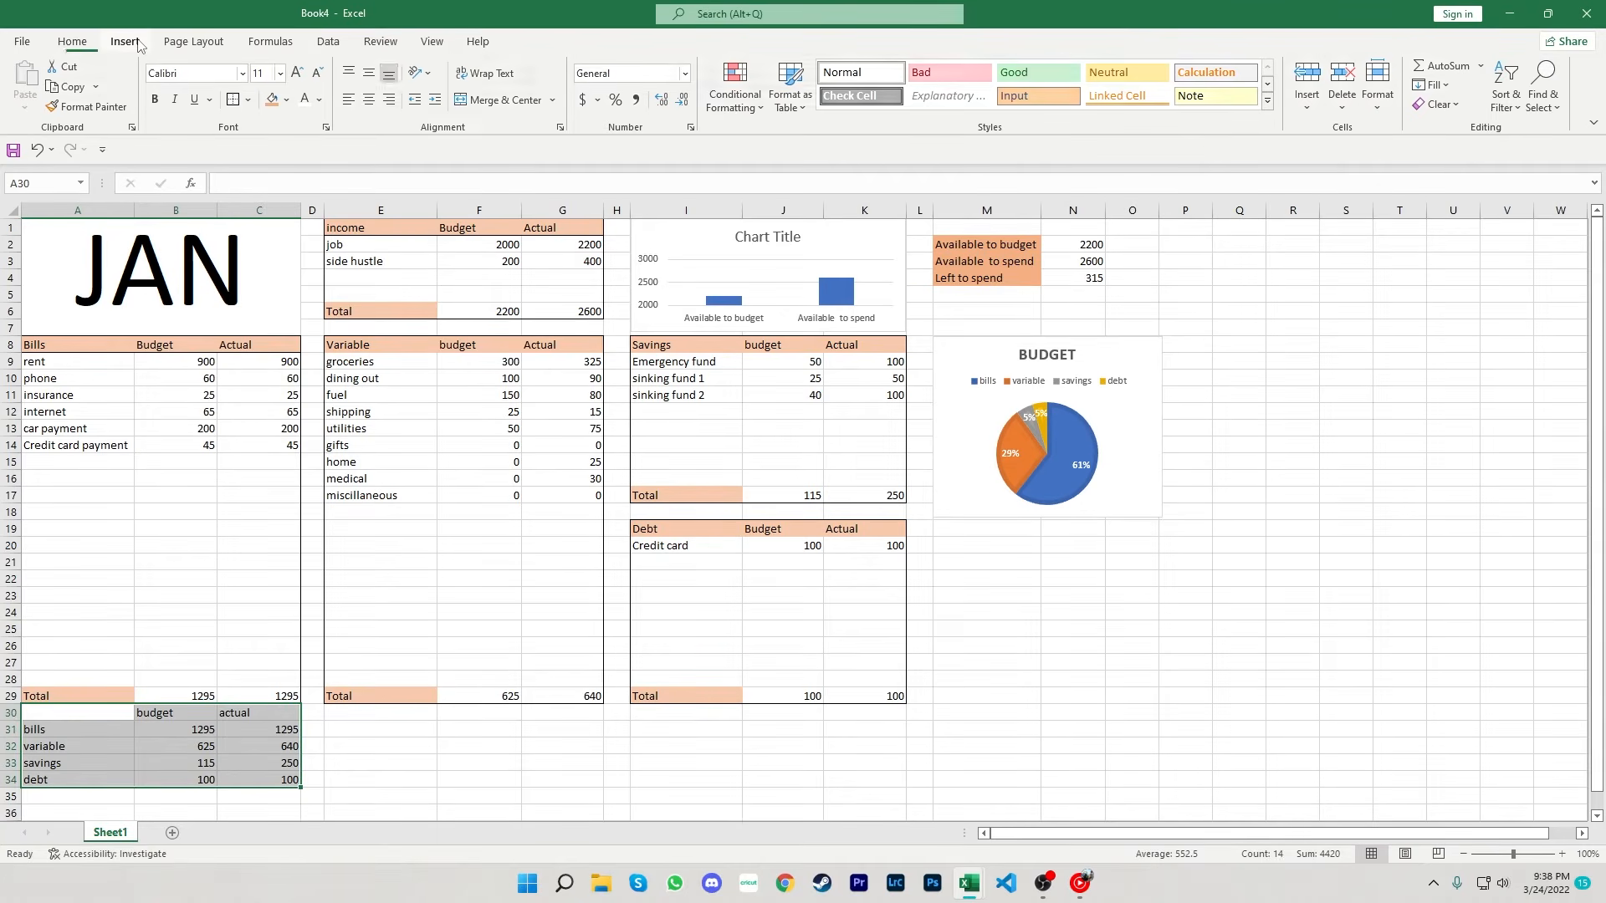
left_click(757, 67)
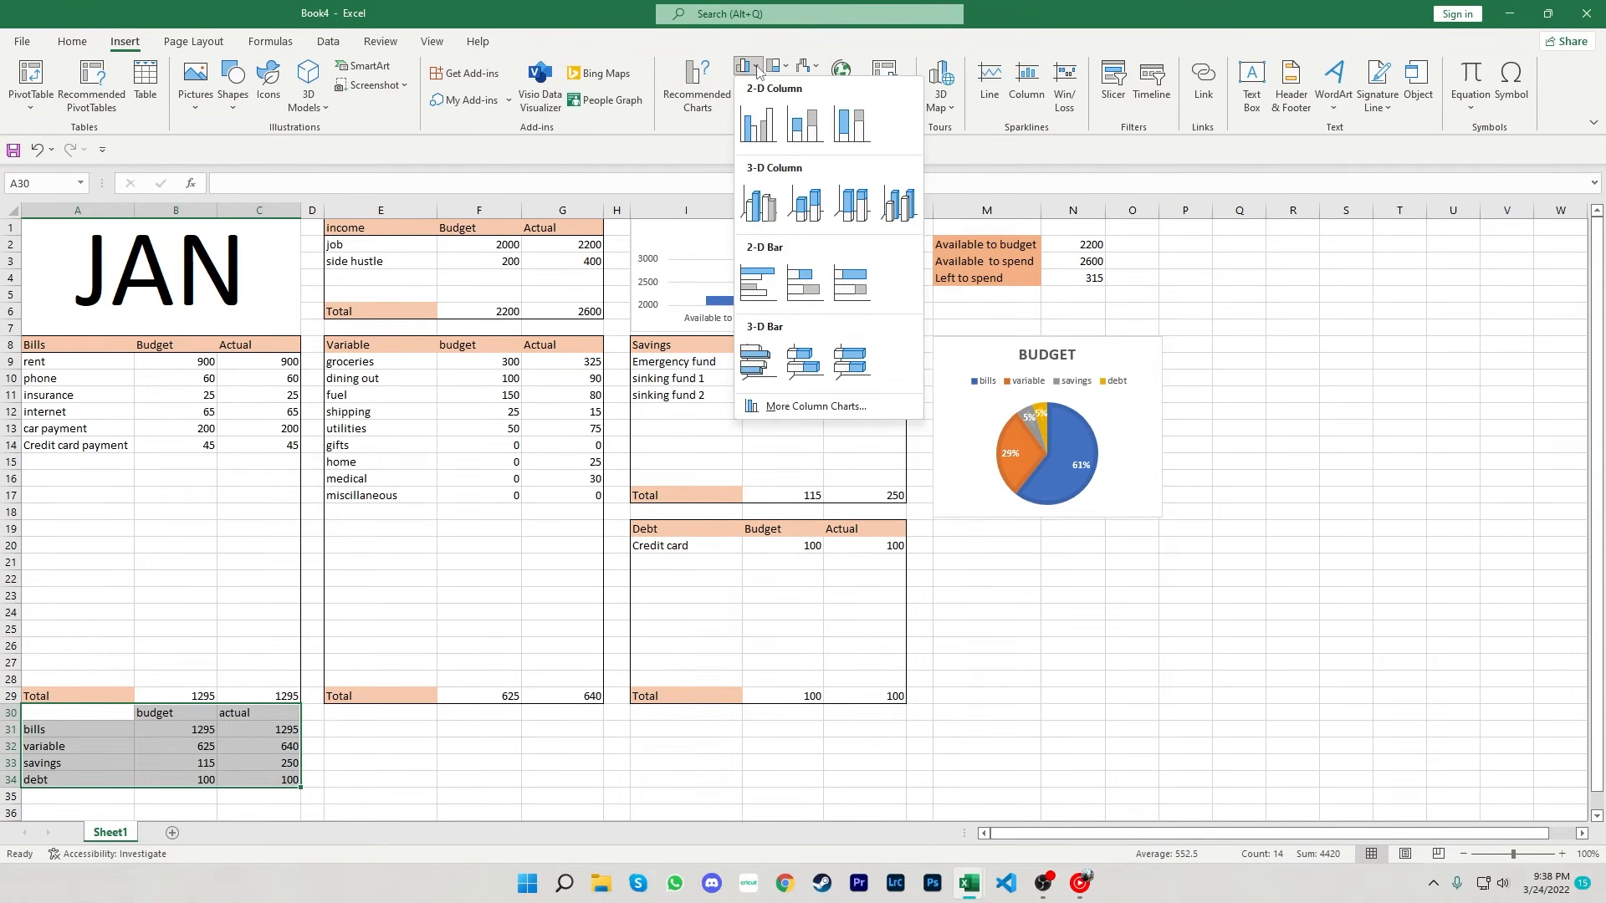
left_click(763, 284)
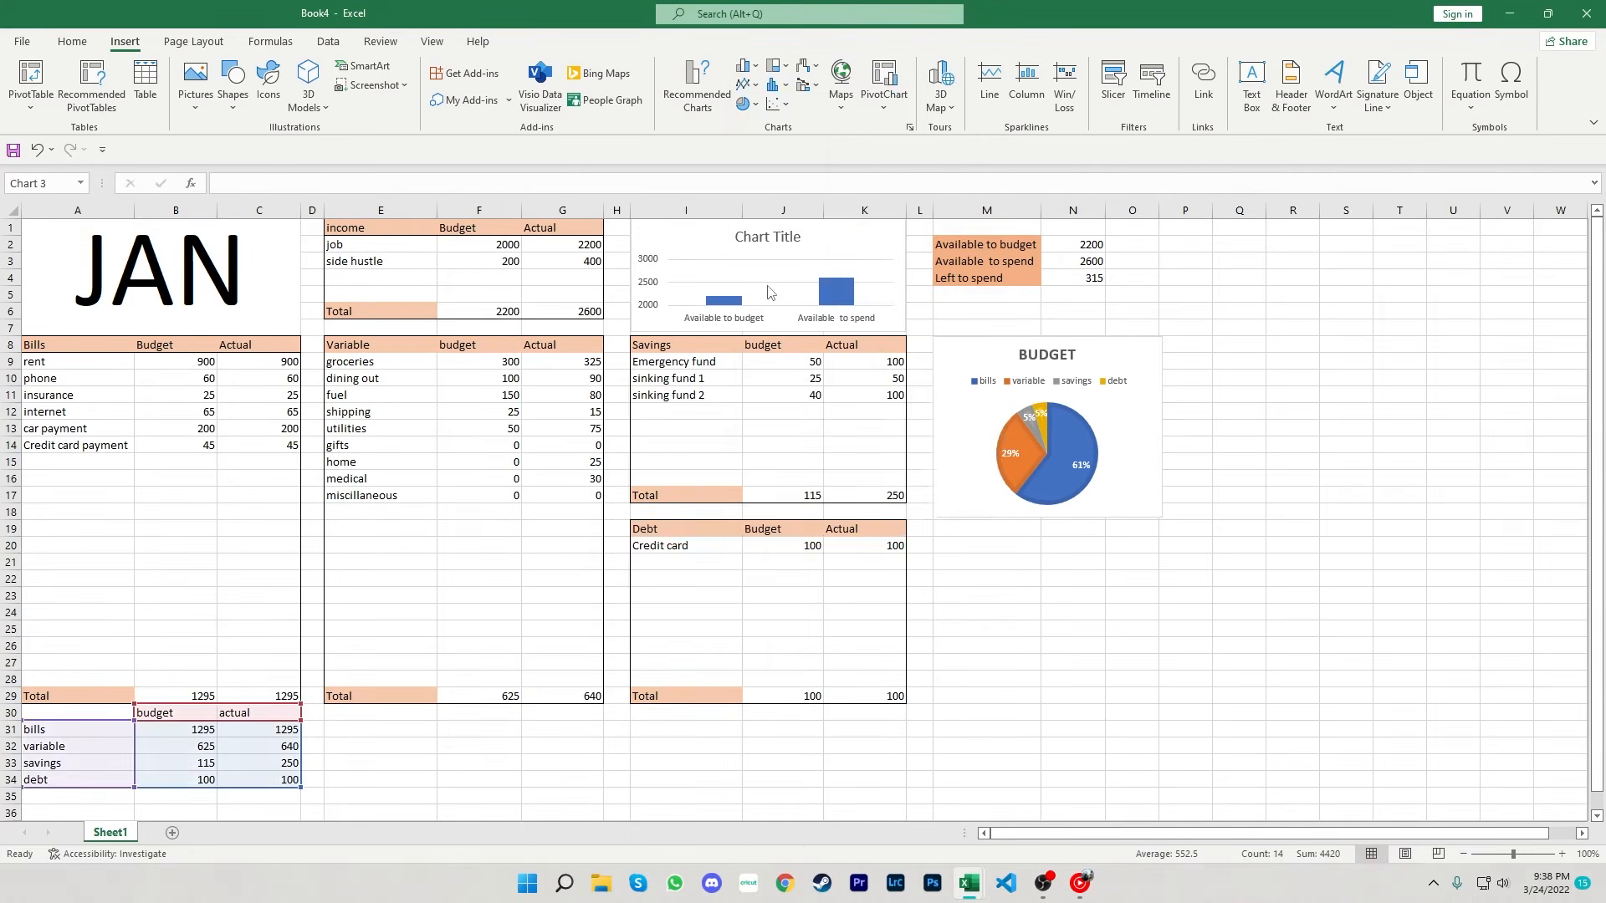
left_click_drag(651, 426, 981, 541)
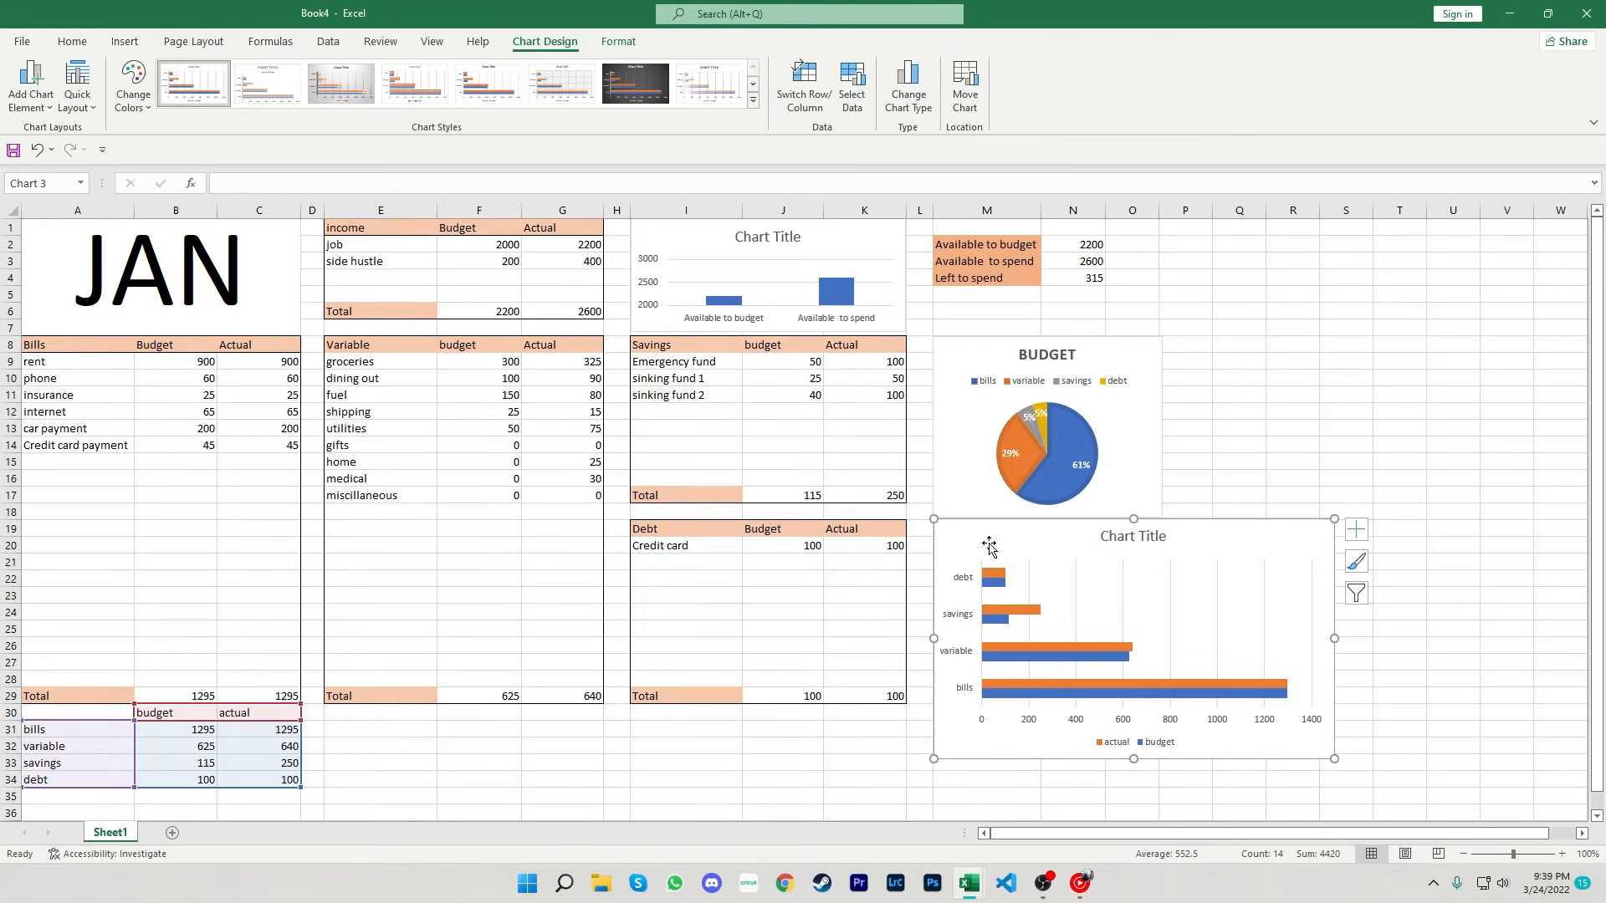
left_click_drag(1334, 759, 1215, 709)
- Retitle the bar chart as Budget Vs Actual
double_click(1093, 538)
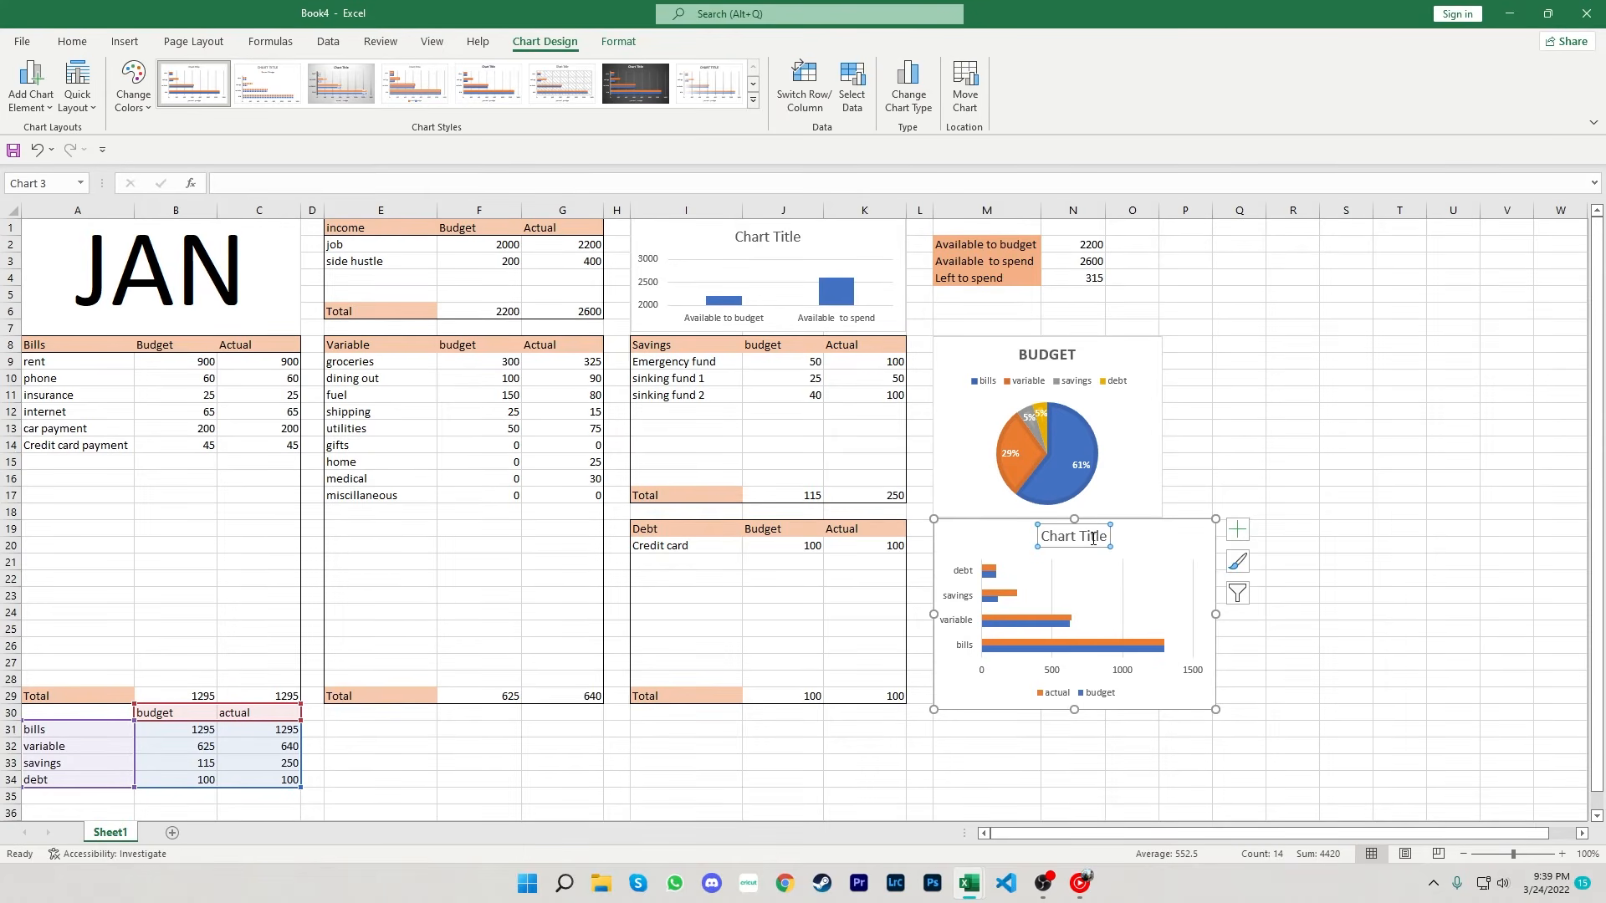
left_click_drag(1106, 537, 1046, 540)
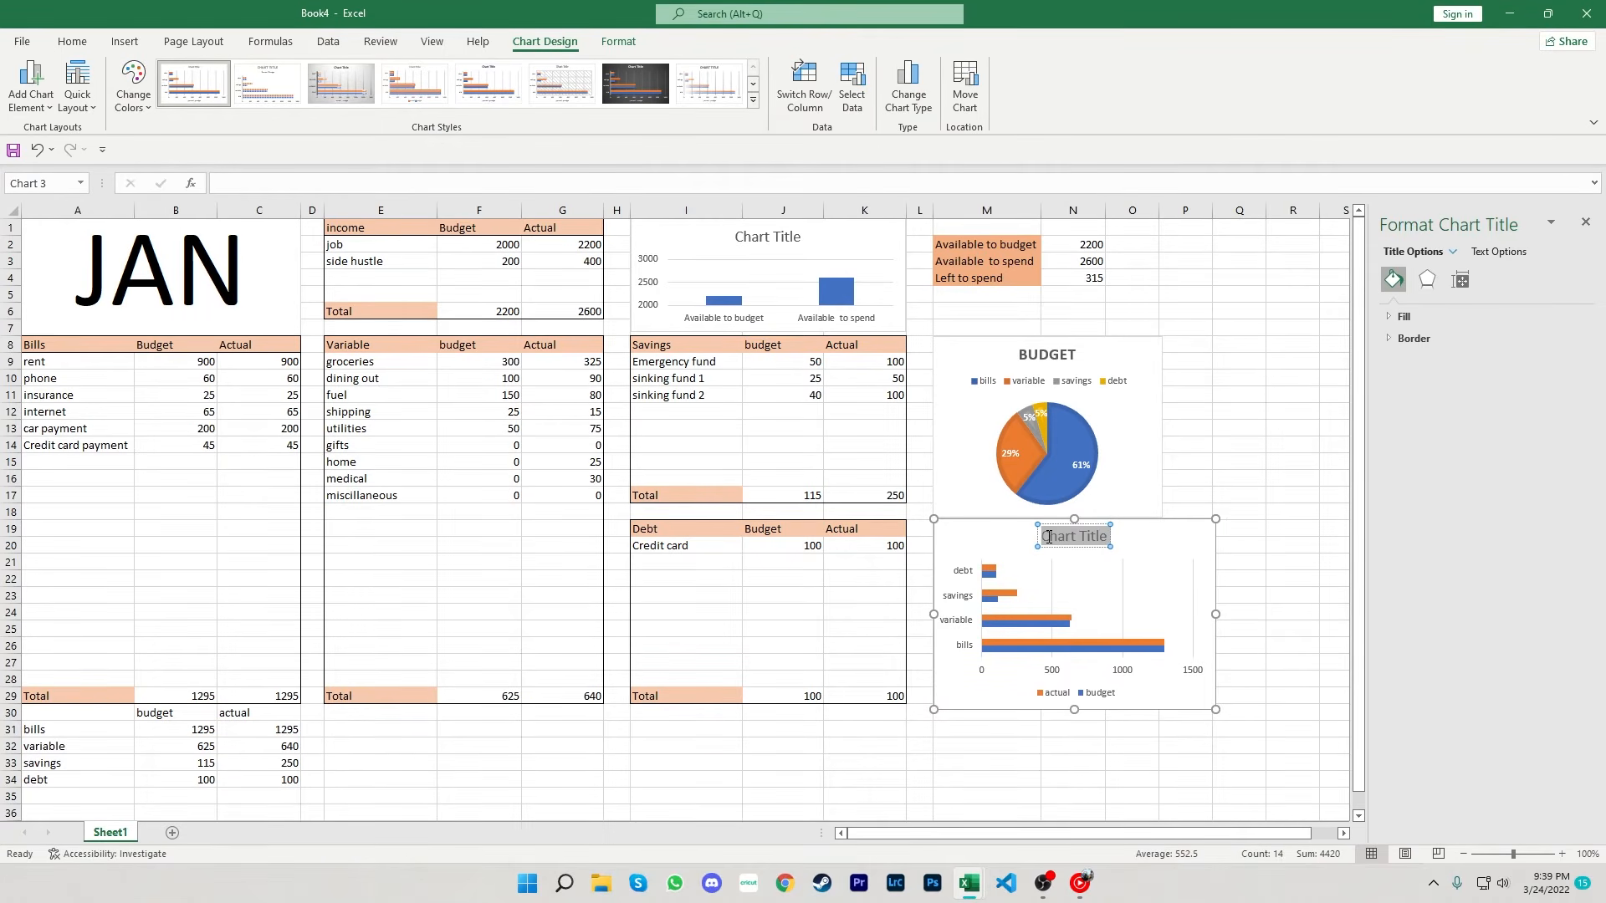
type("budge")
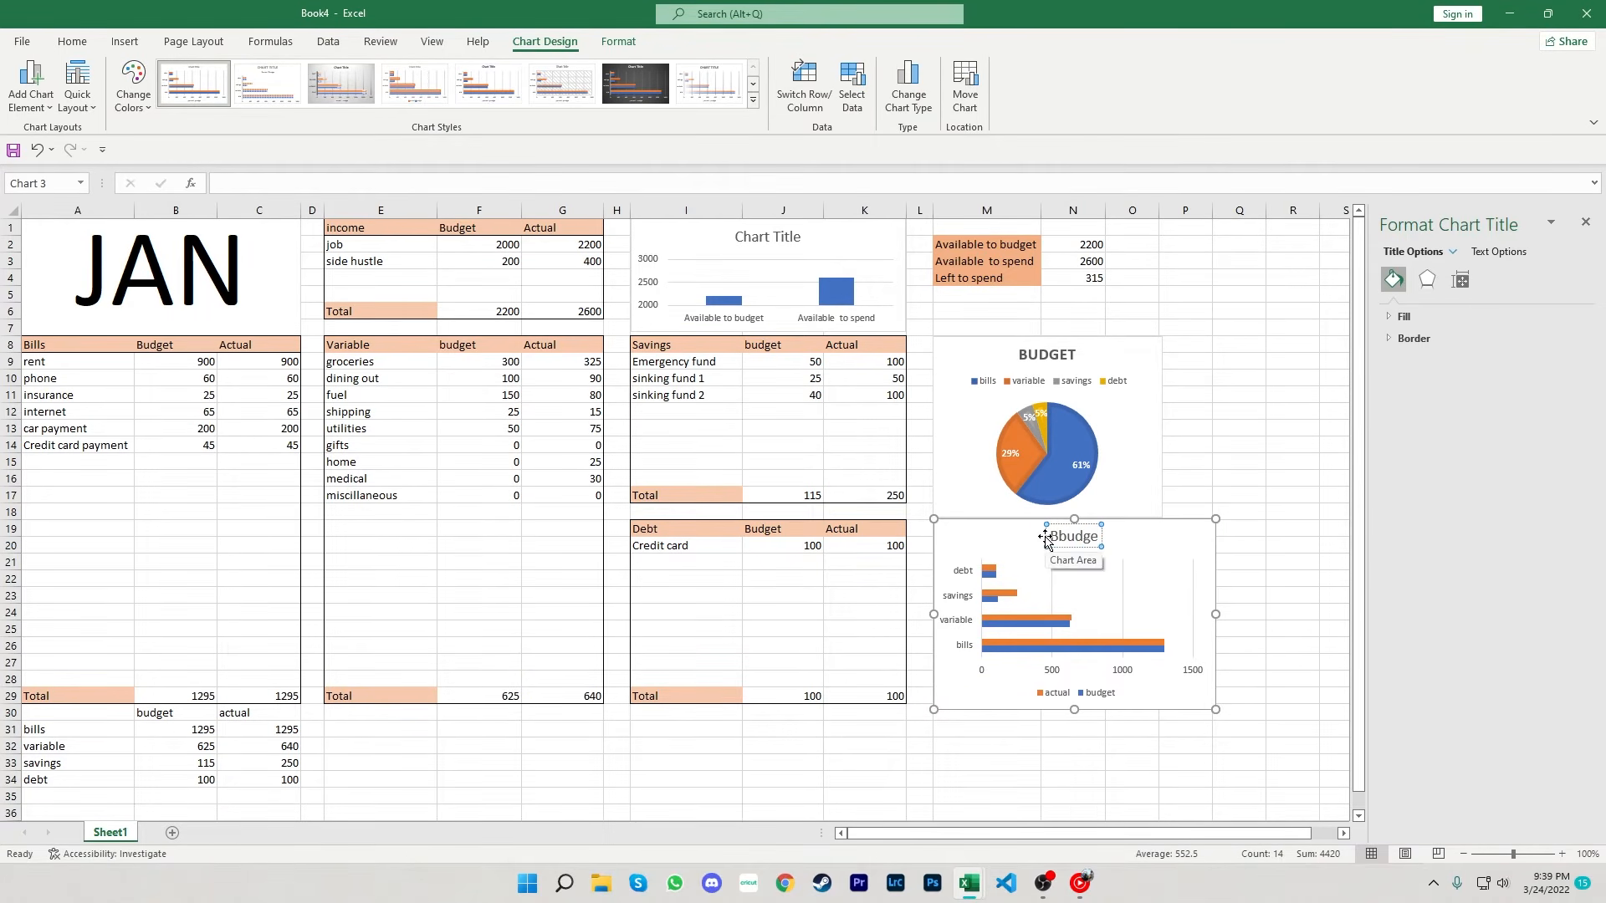
type("t Vs")
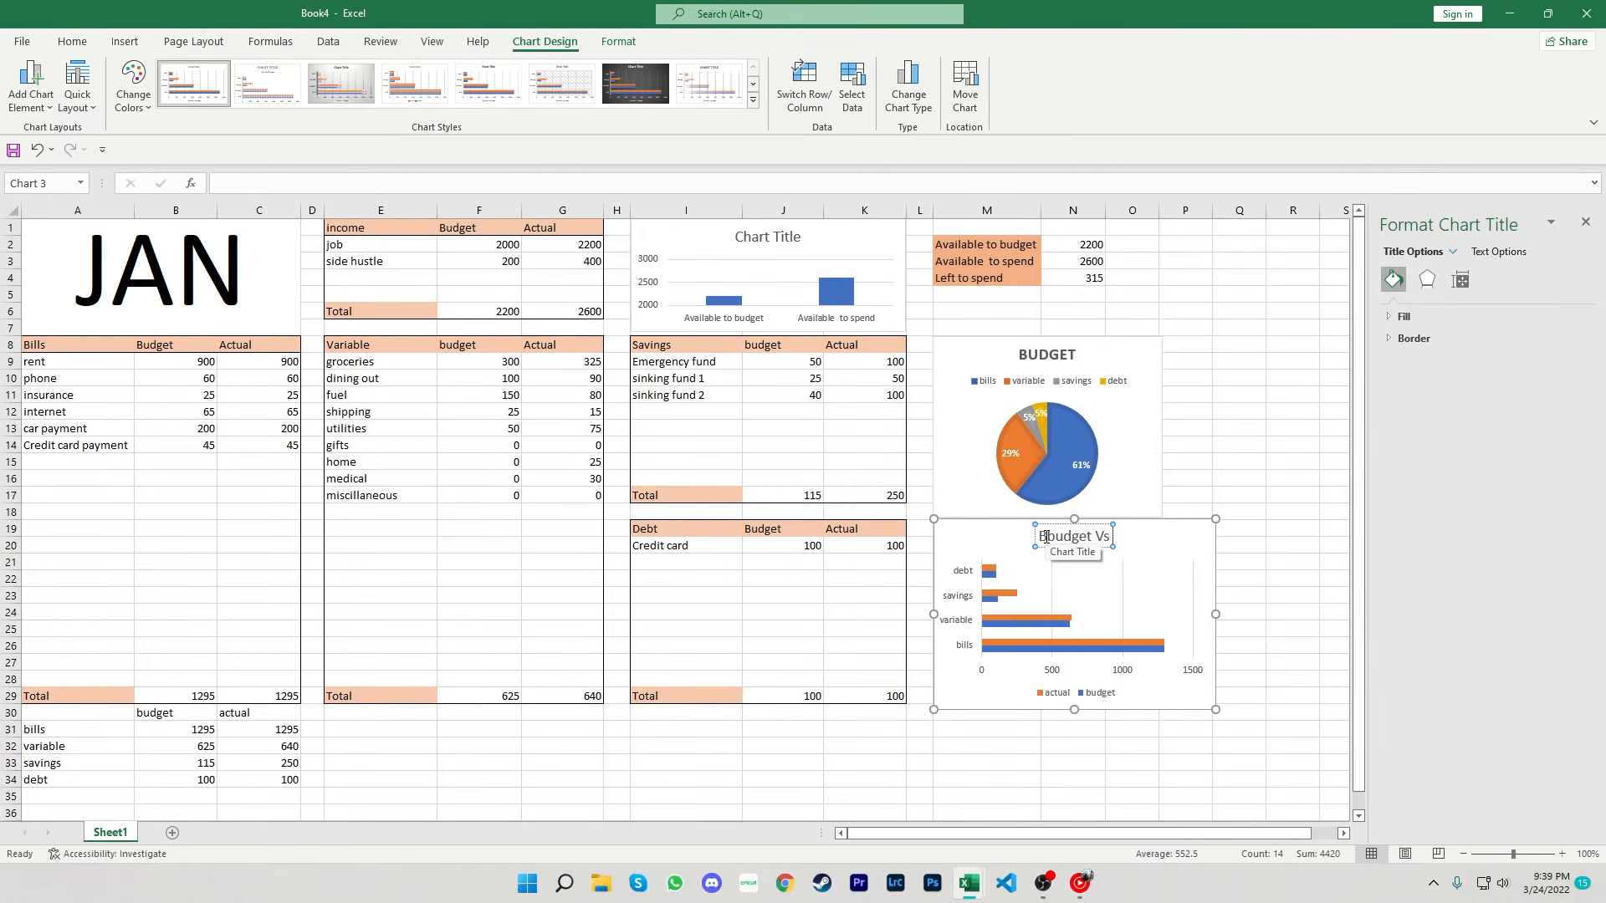
type(" Actual")
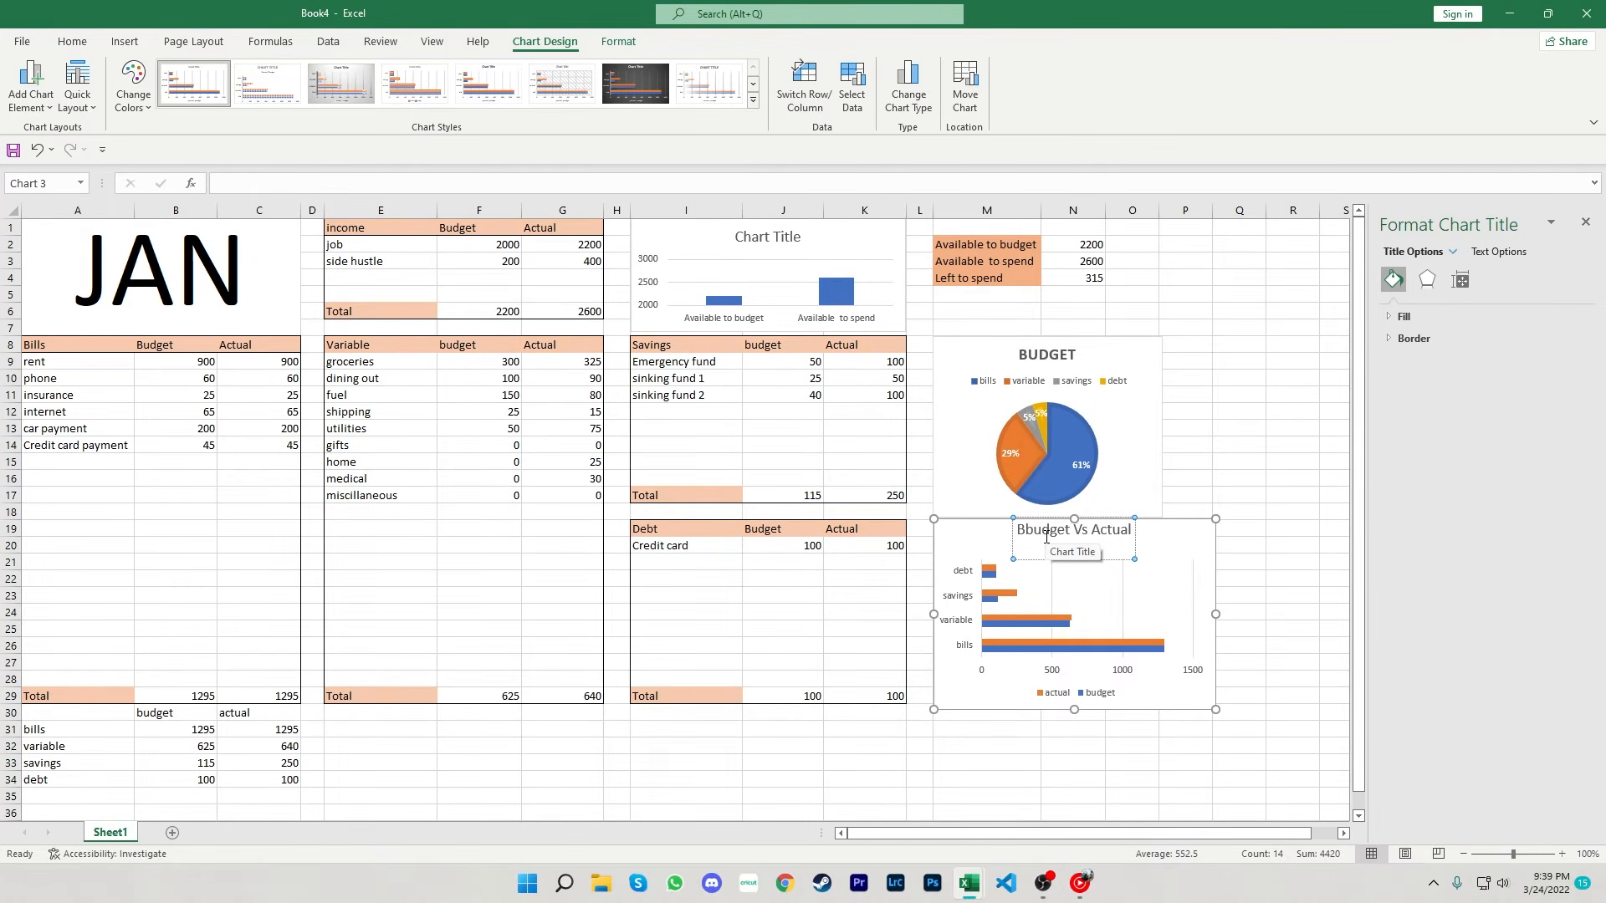
left_click(1236, 477)
left_click(1050, 537)
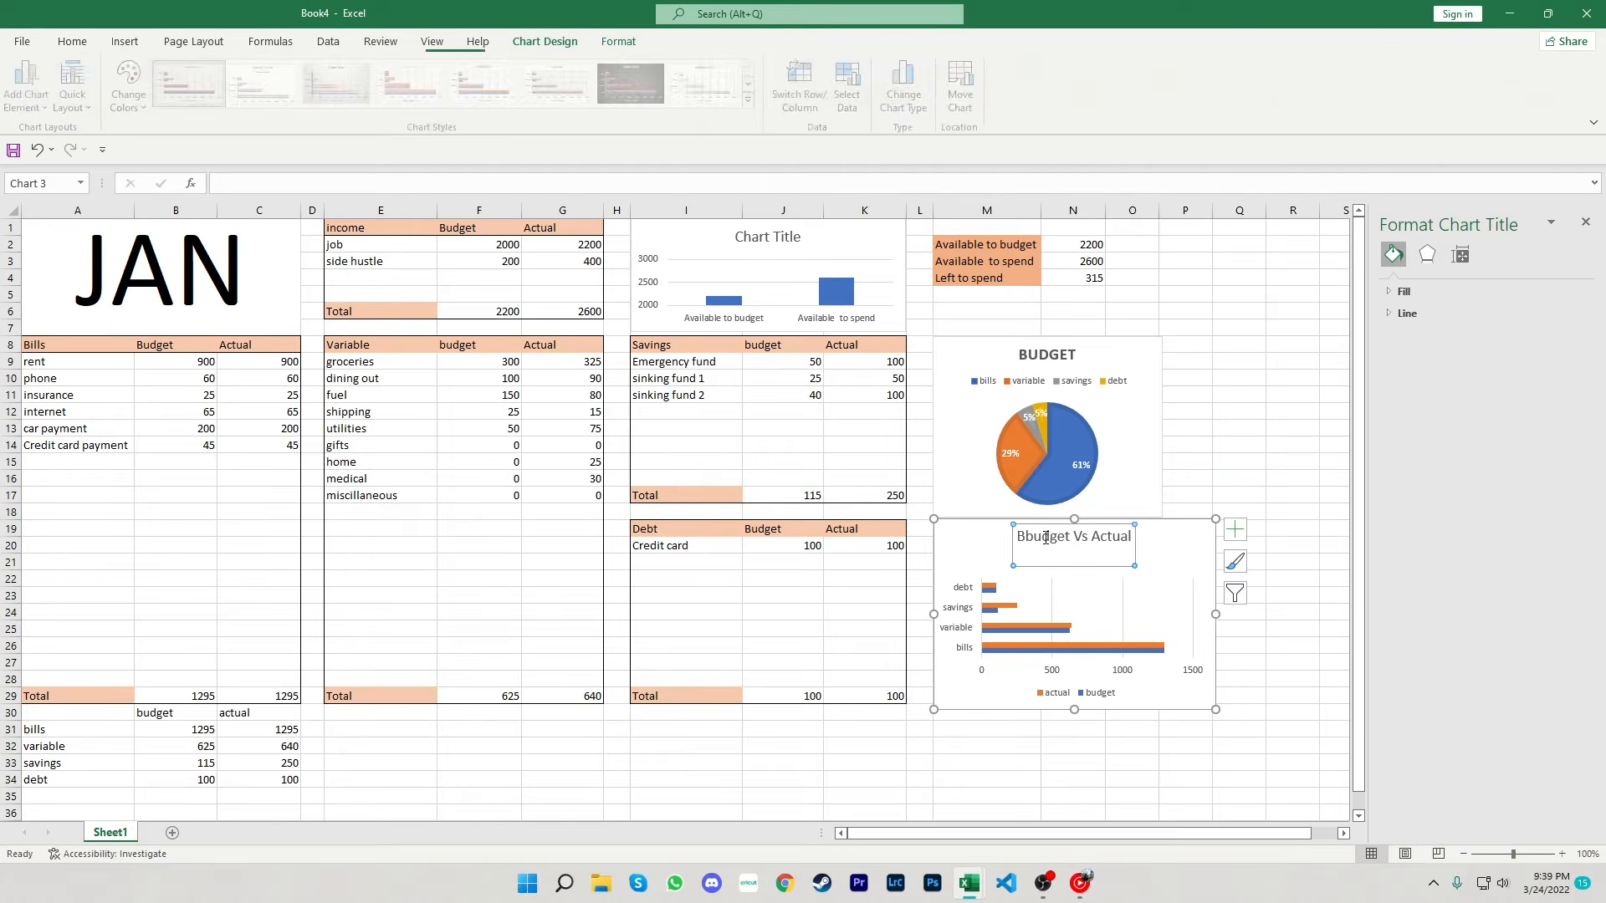
left_click(1041, 537)
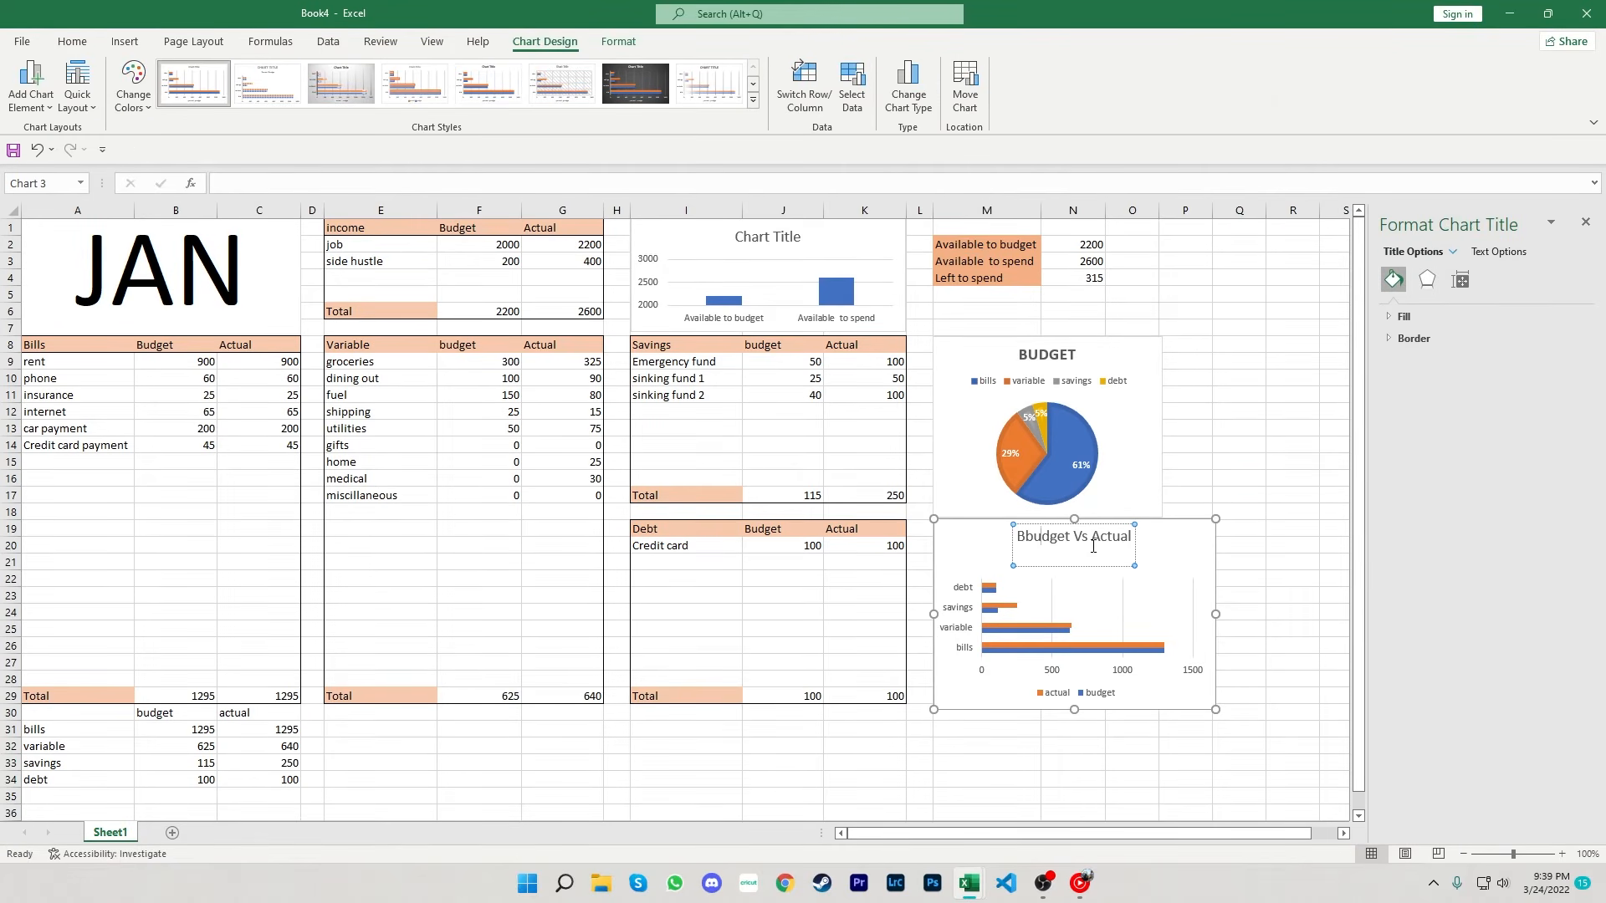
key("BackSpace")
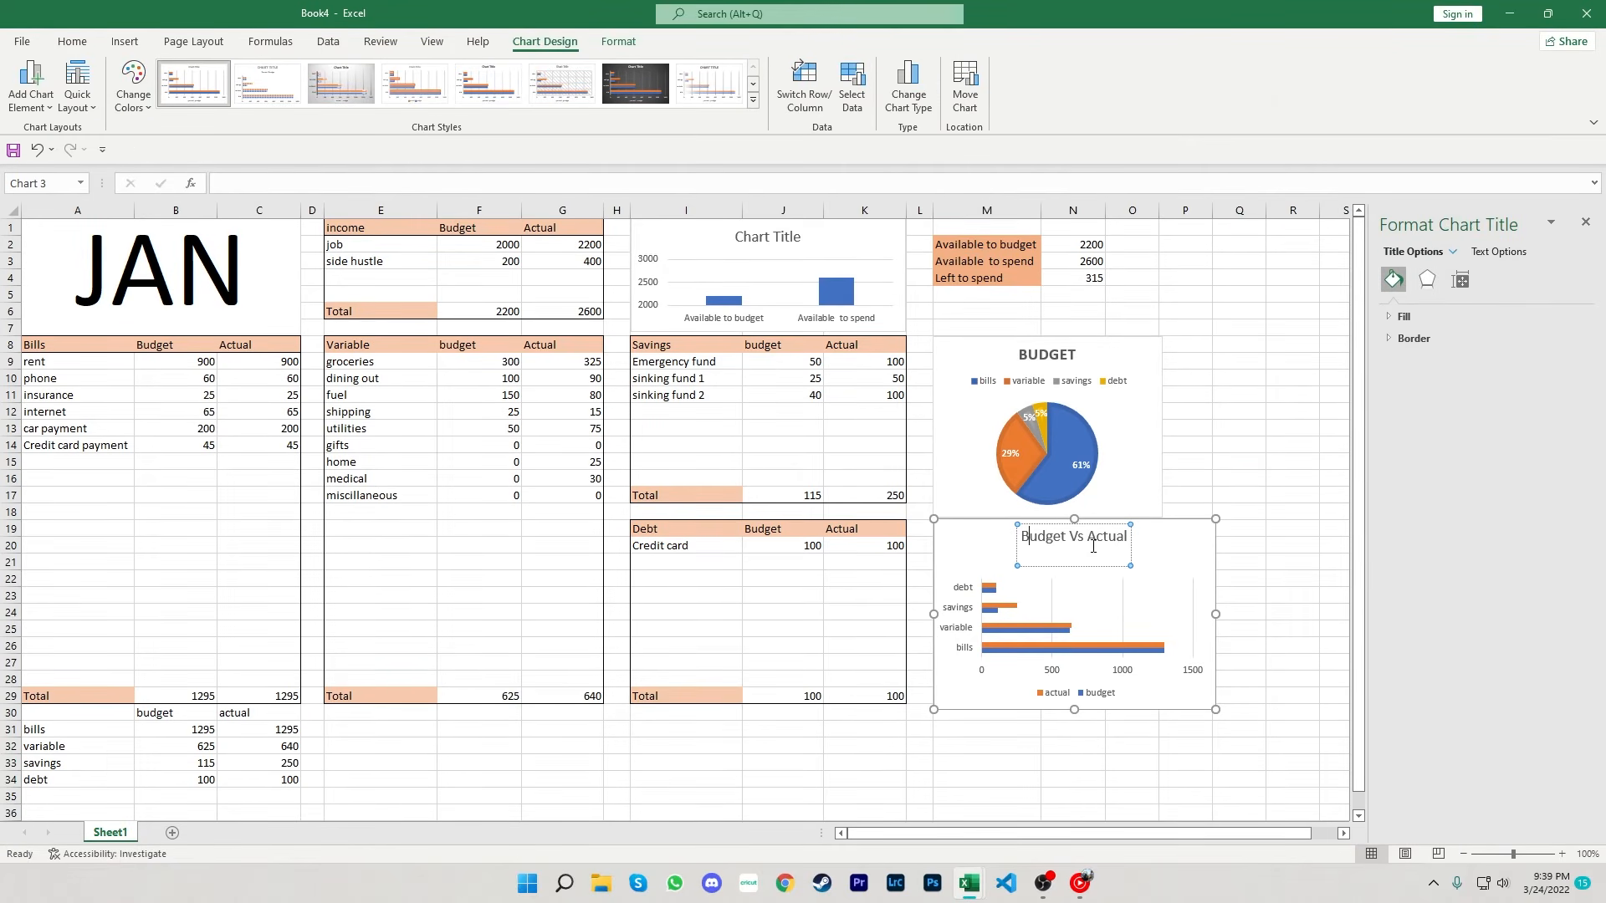
- Widen the pie chart so it matches the width of the bar chart below it
left_click(1220, 463)
left_click(1156, 508)
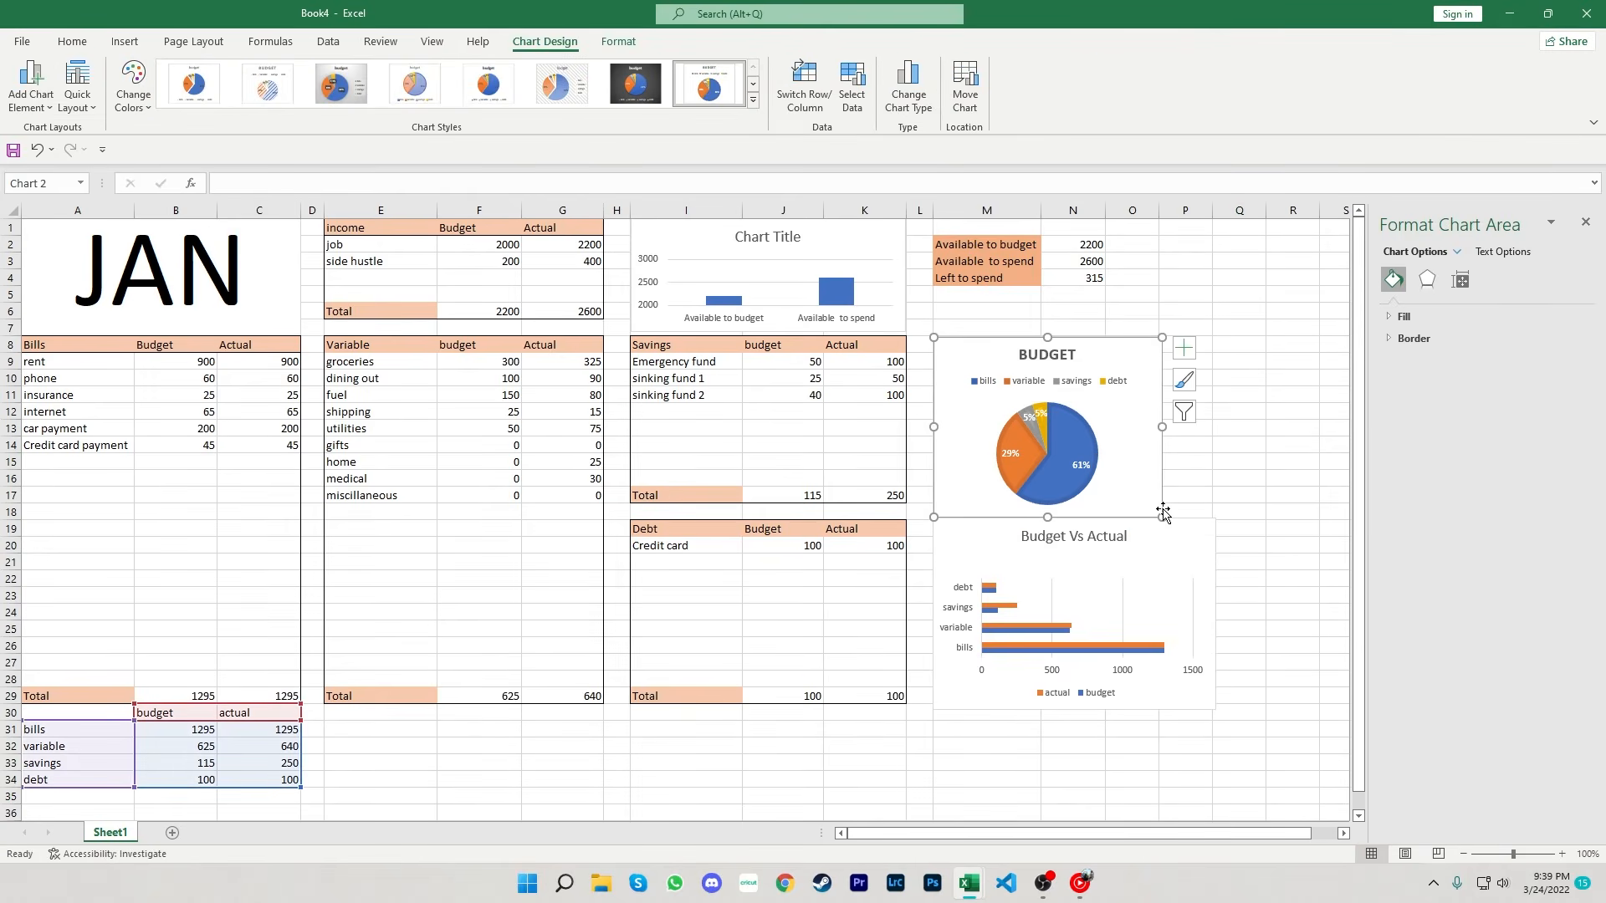
left_click_drag(1161, 514, 1213, 516)
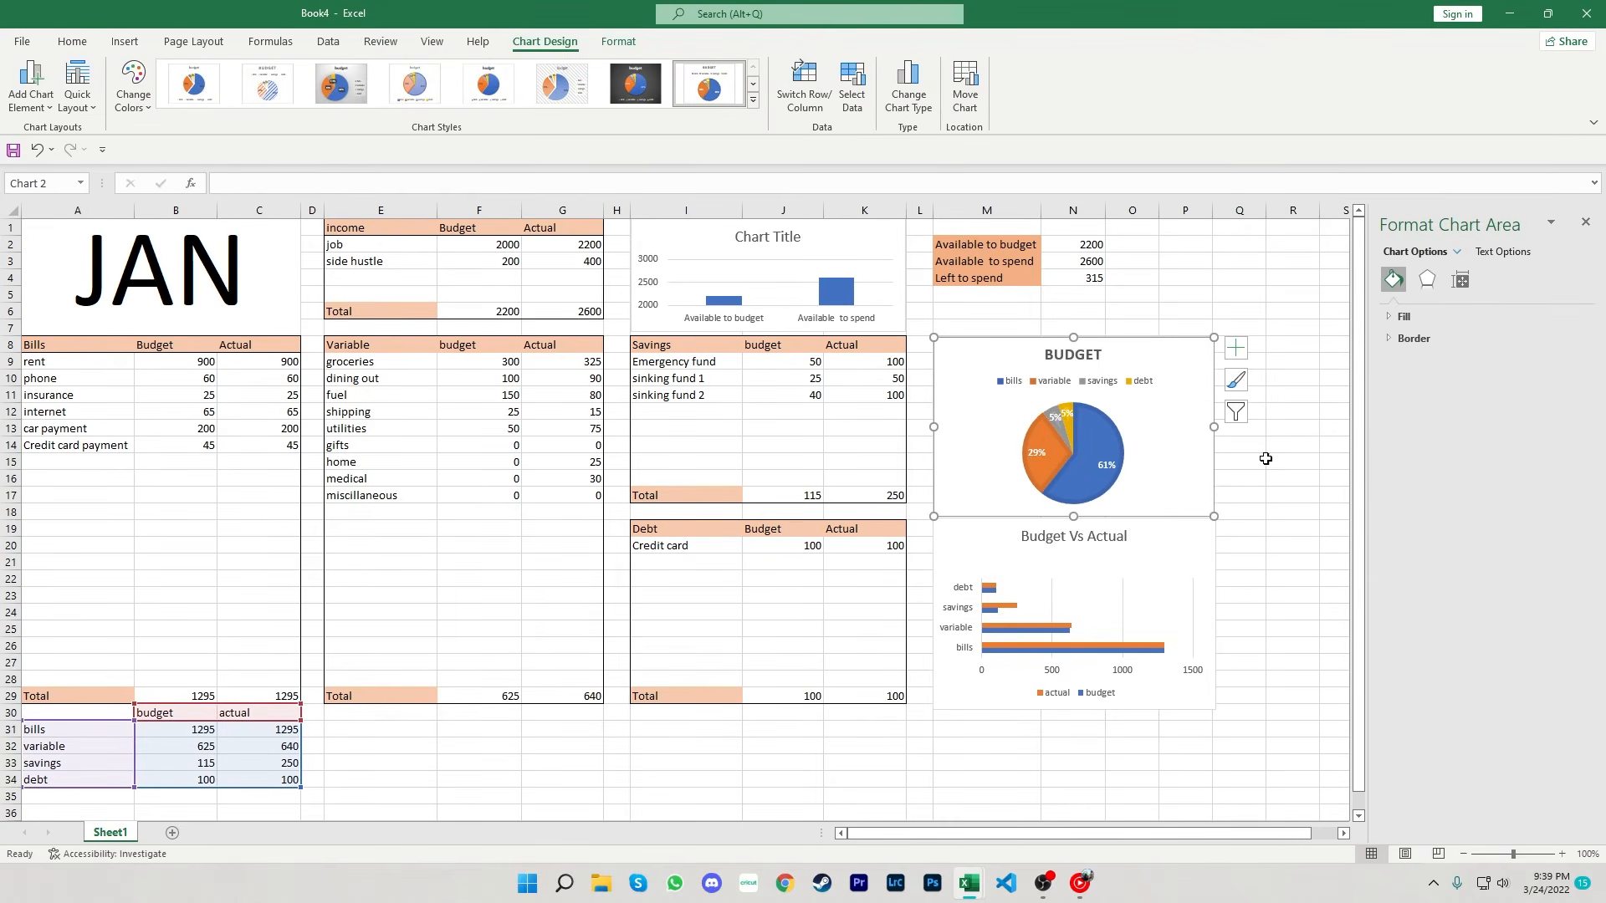
left_click(1583, 223)
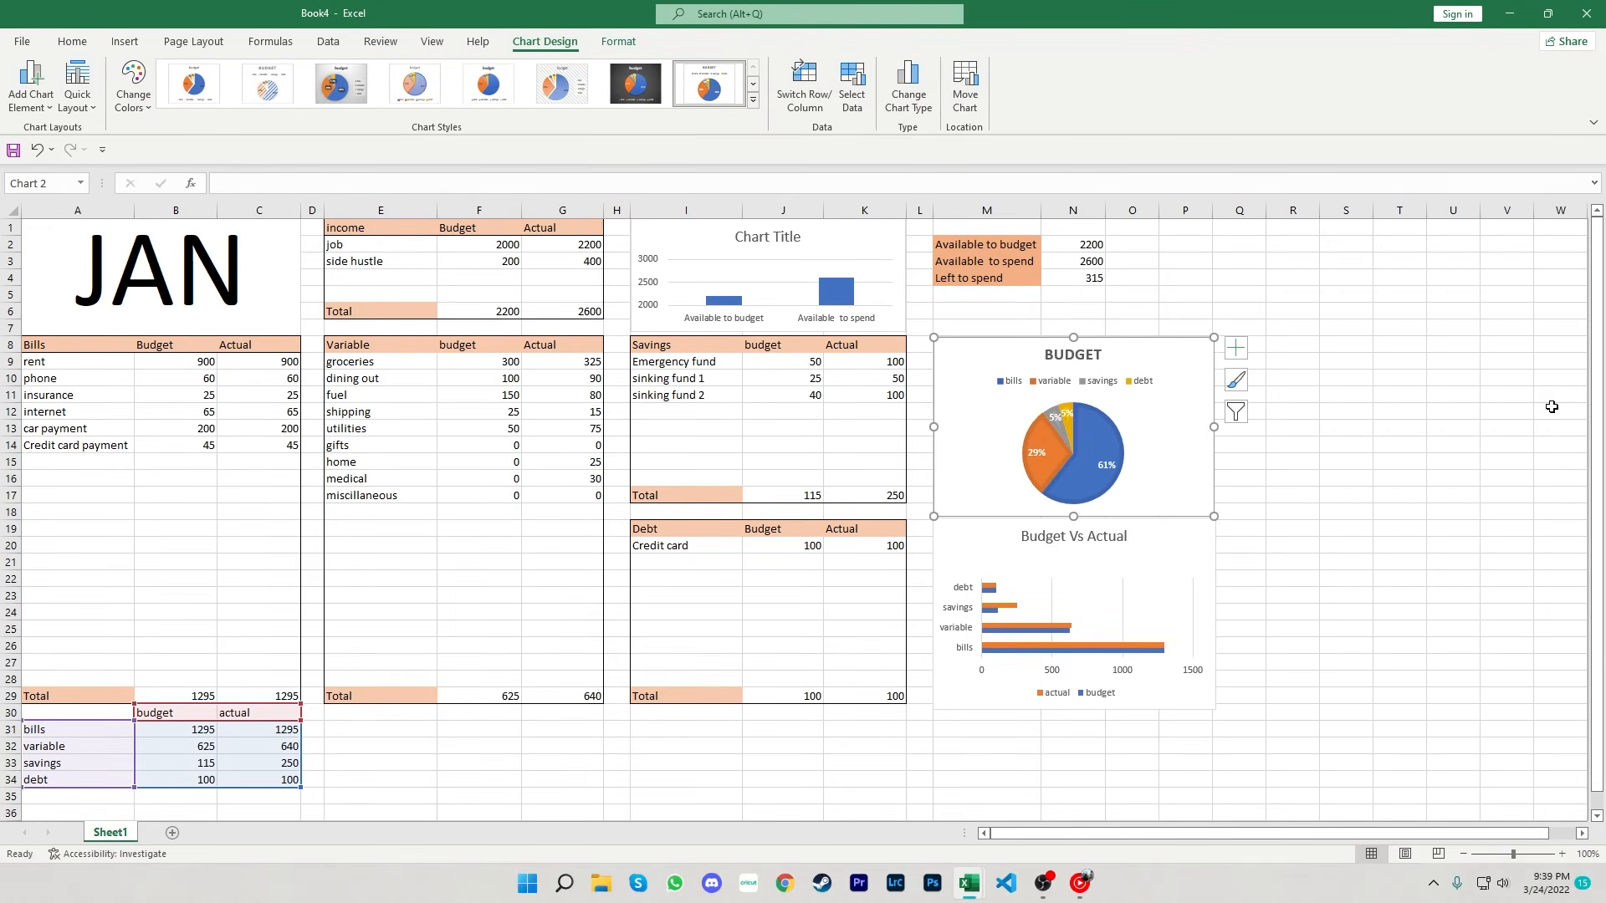
- Set the font colour of the budget-versus-actual summary table to white to hide it
left_click(1561, 854)
scroll(1442, 749, "up", 1)
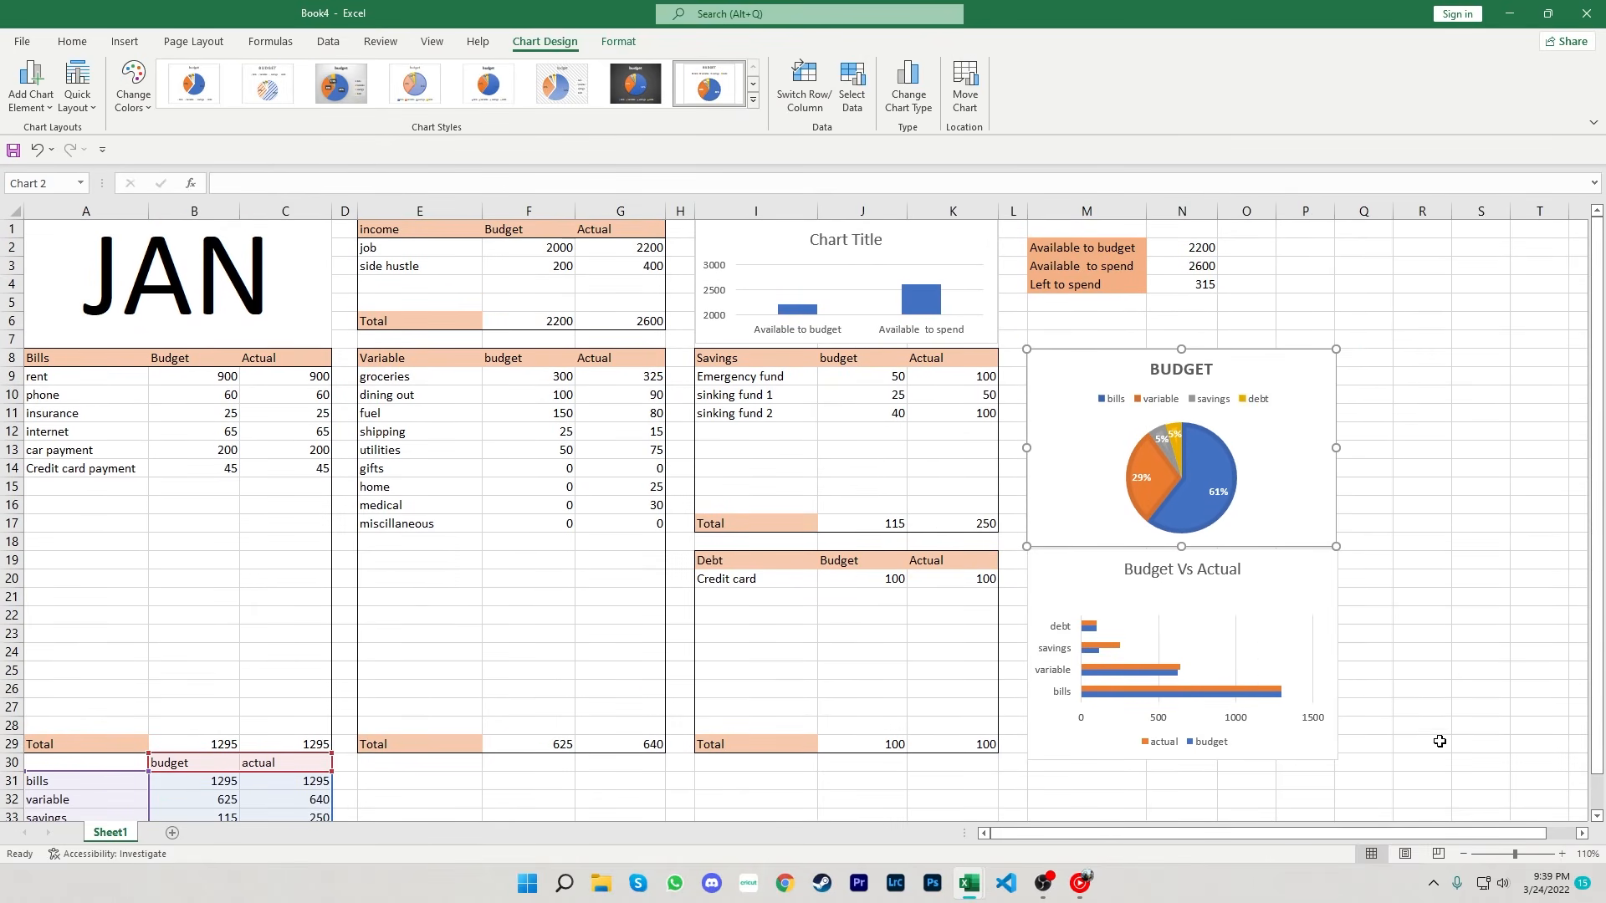
left_click(1480, 639)
scroll(944, 639, "down", 4)
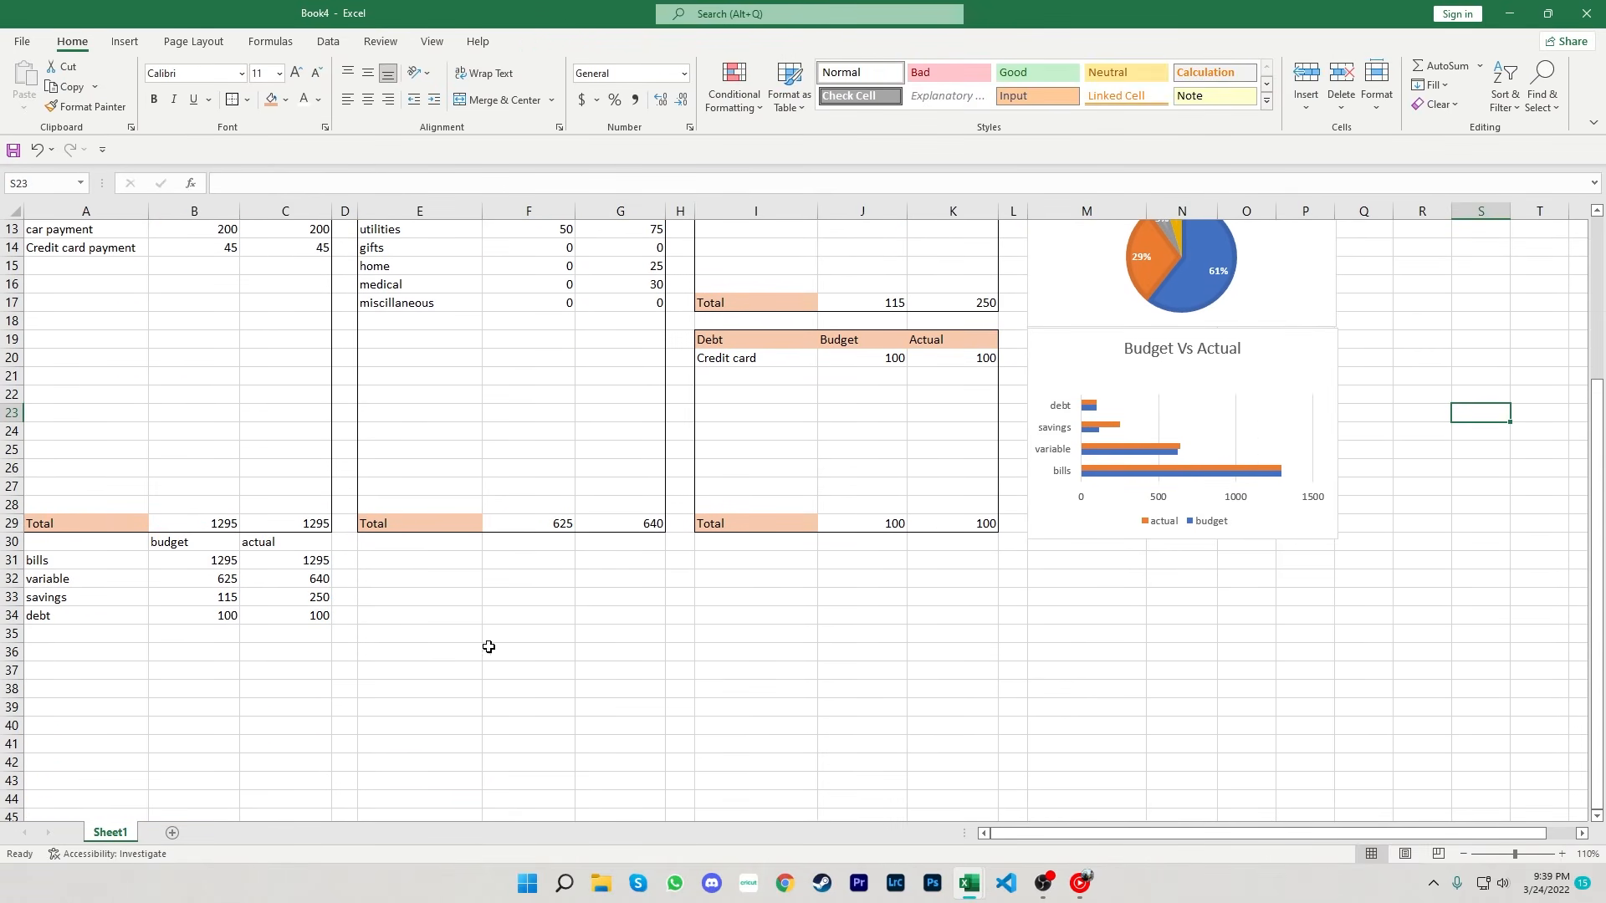
left_click_drag(48, 542, 287, 633)
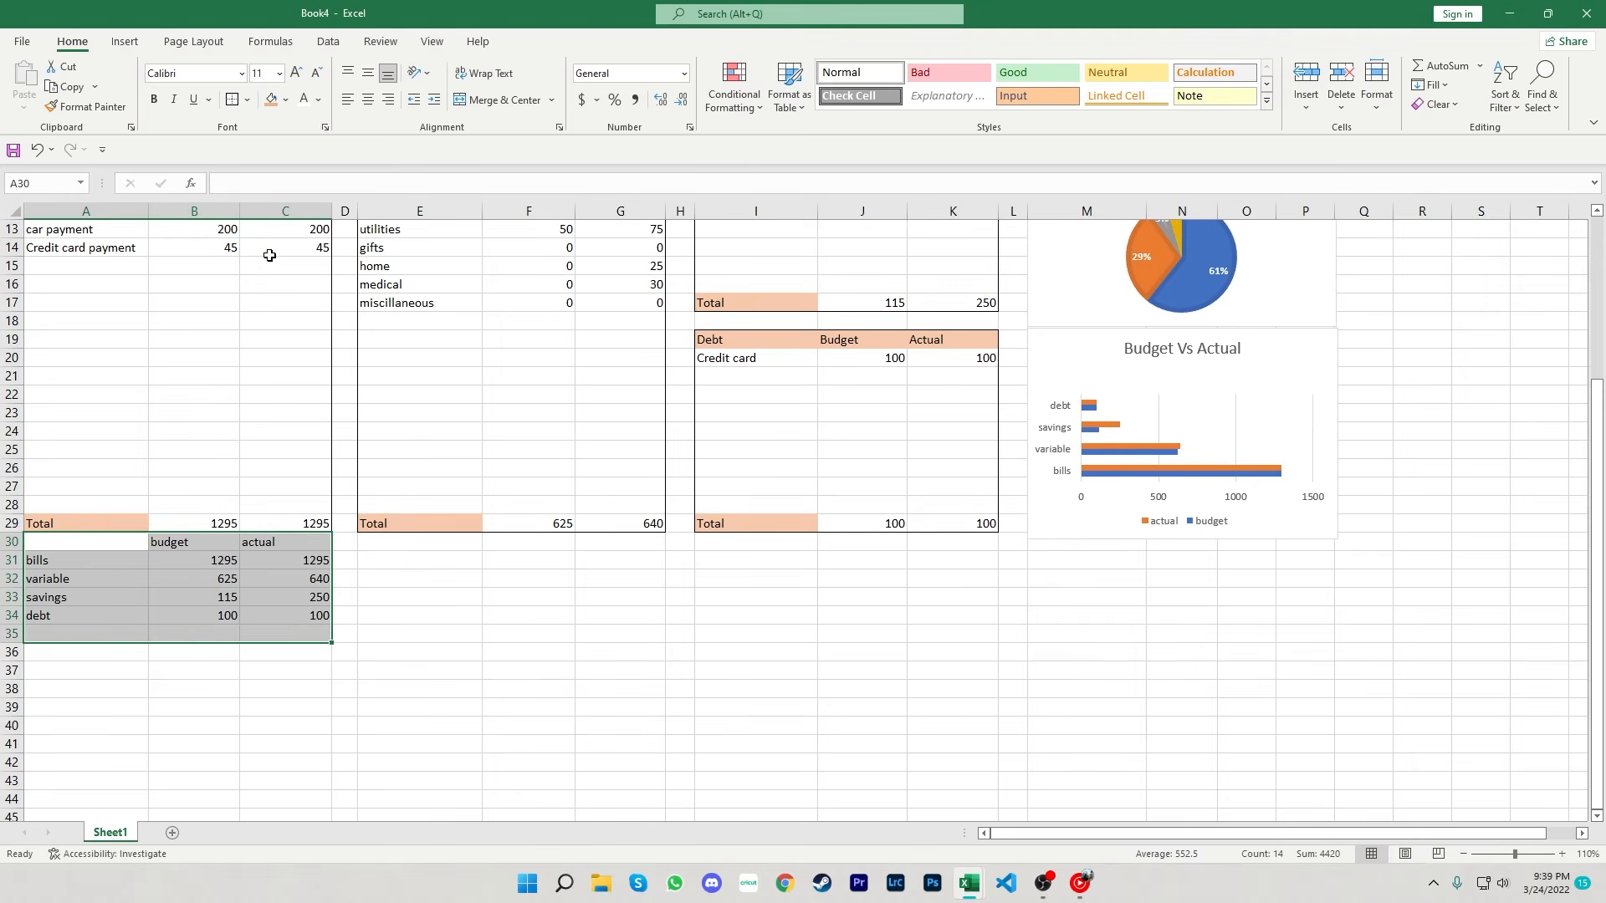
left_click(317, 111)
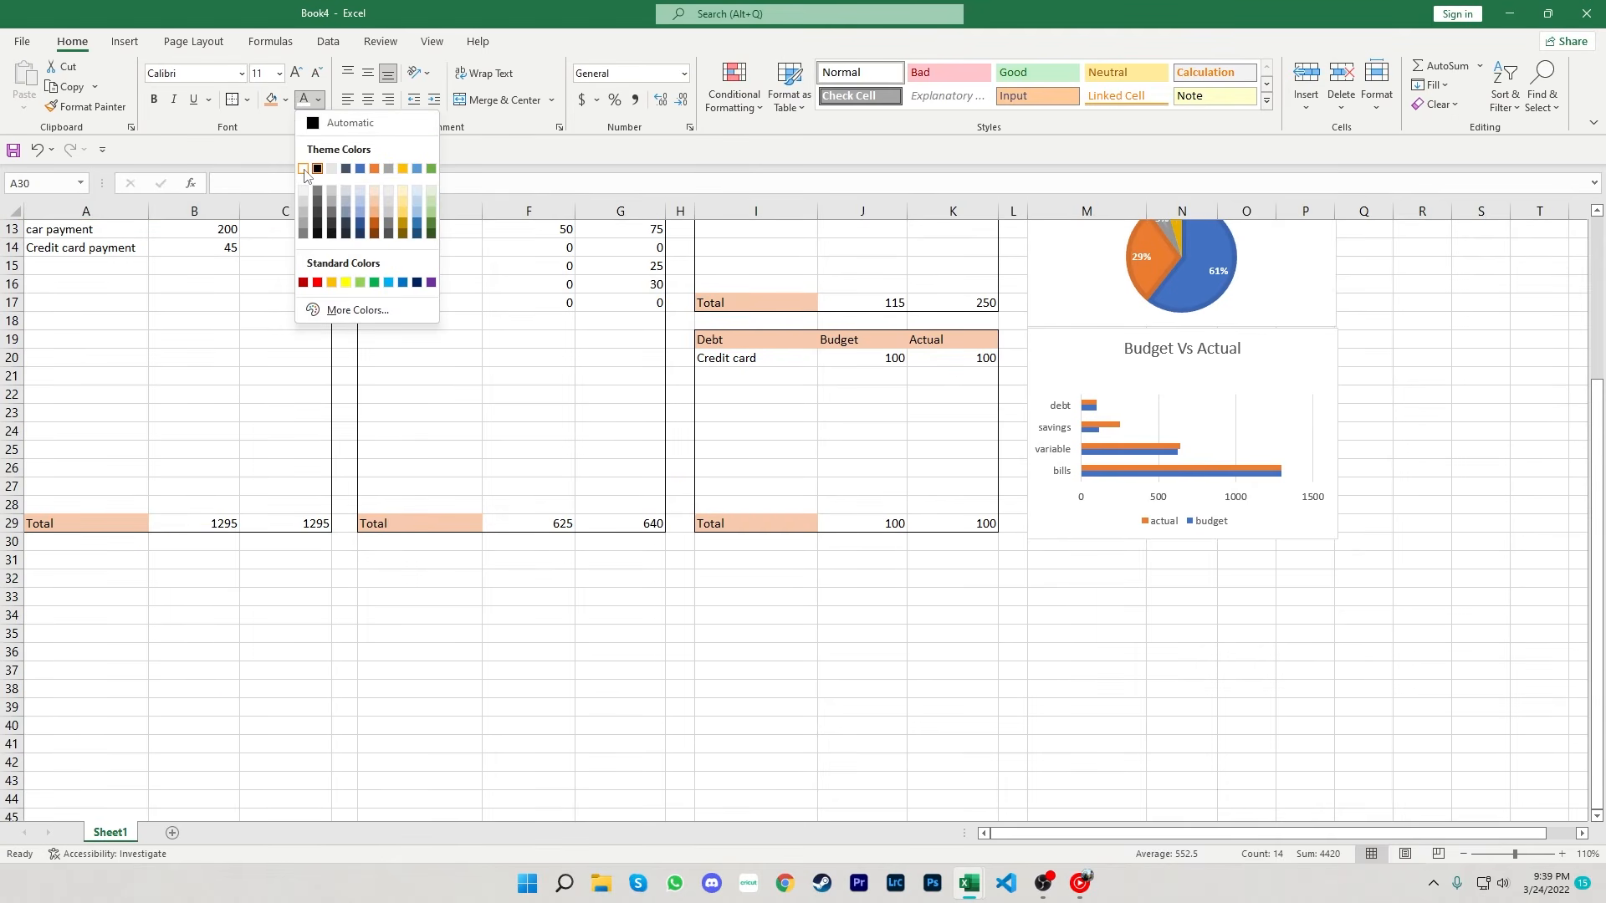
left_click(316, 167)
left_click(597, 619)
- Enter a mot bill with budget and actual of 100 in the Bills table, then delete its actual value
scroll(663, 646, "up", 4)
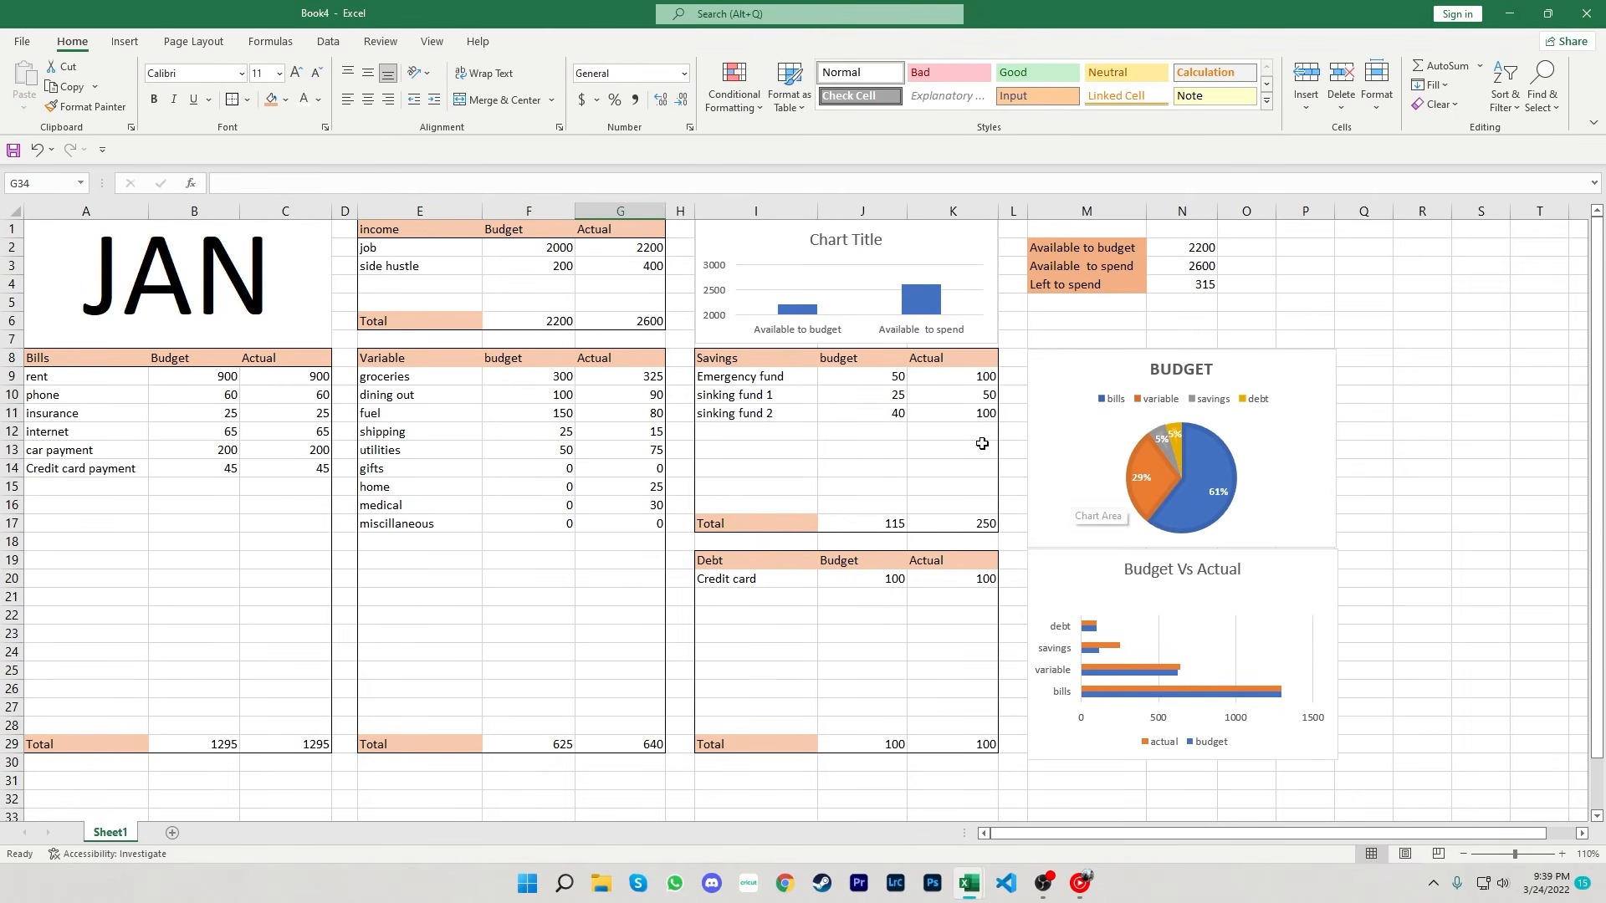
left_click(108, 491)
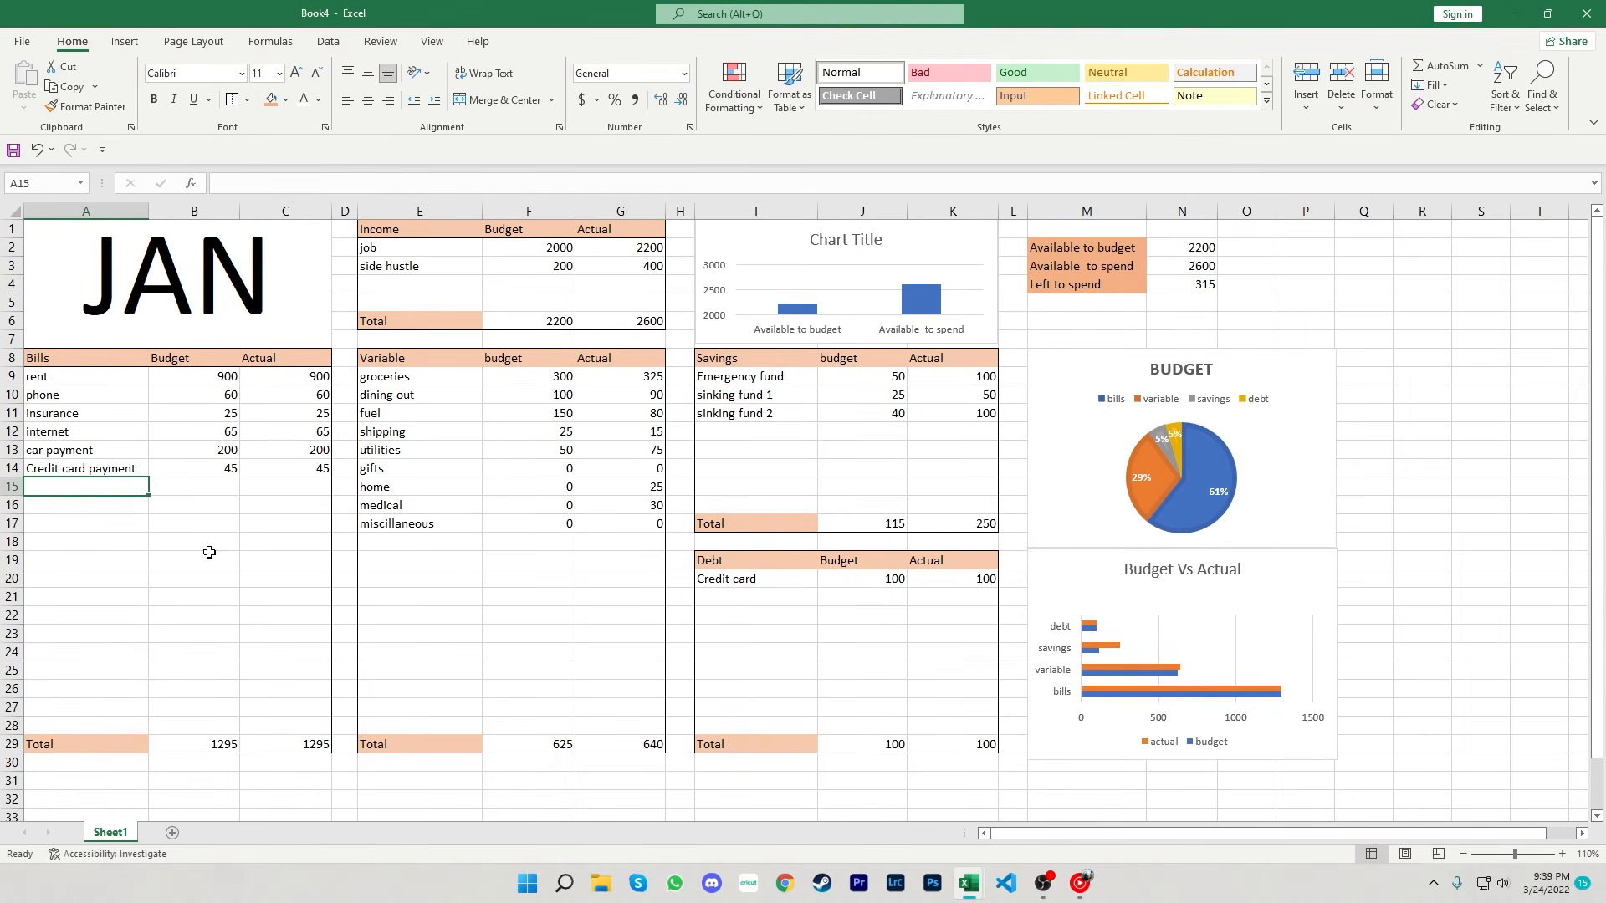
type("mo")
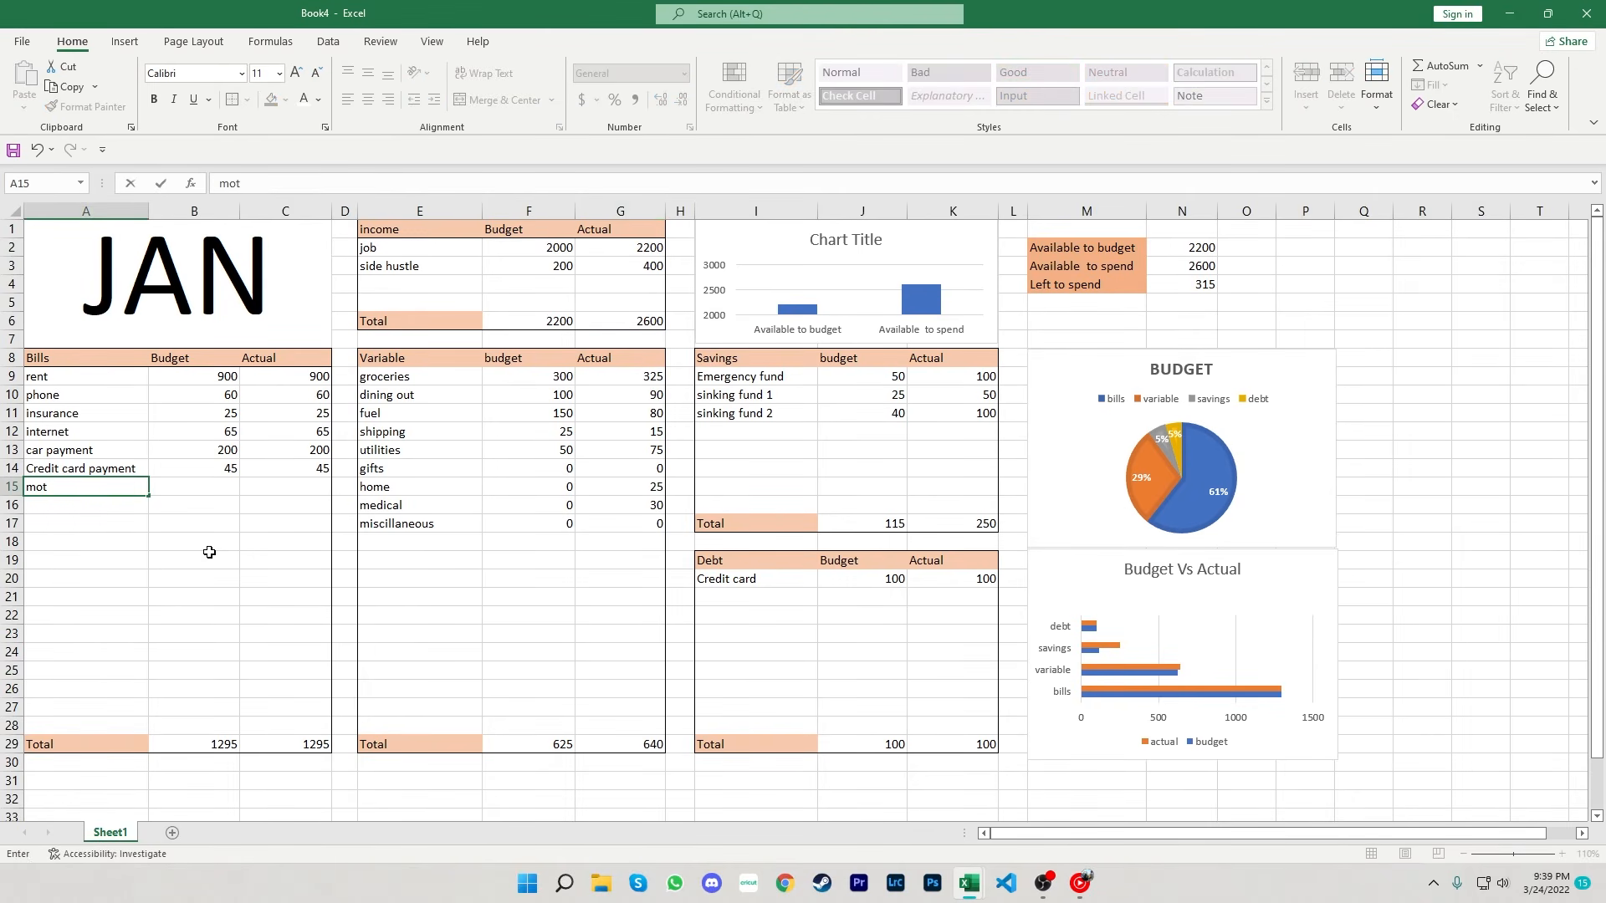
type("t")
key("Tab")
type("1")
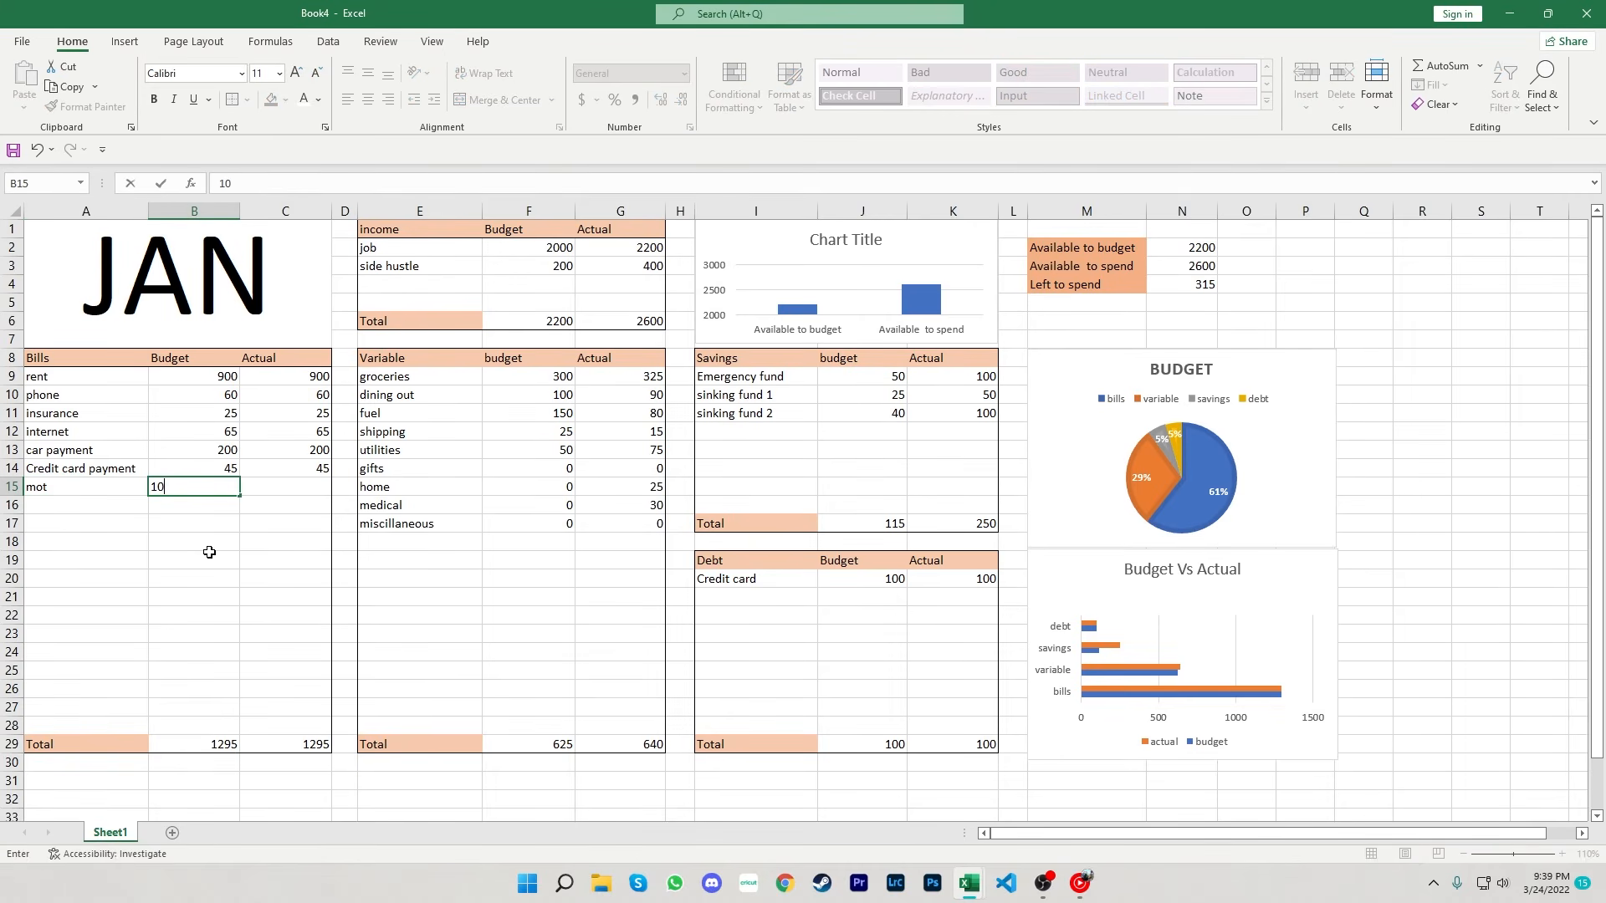
key("Return")
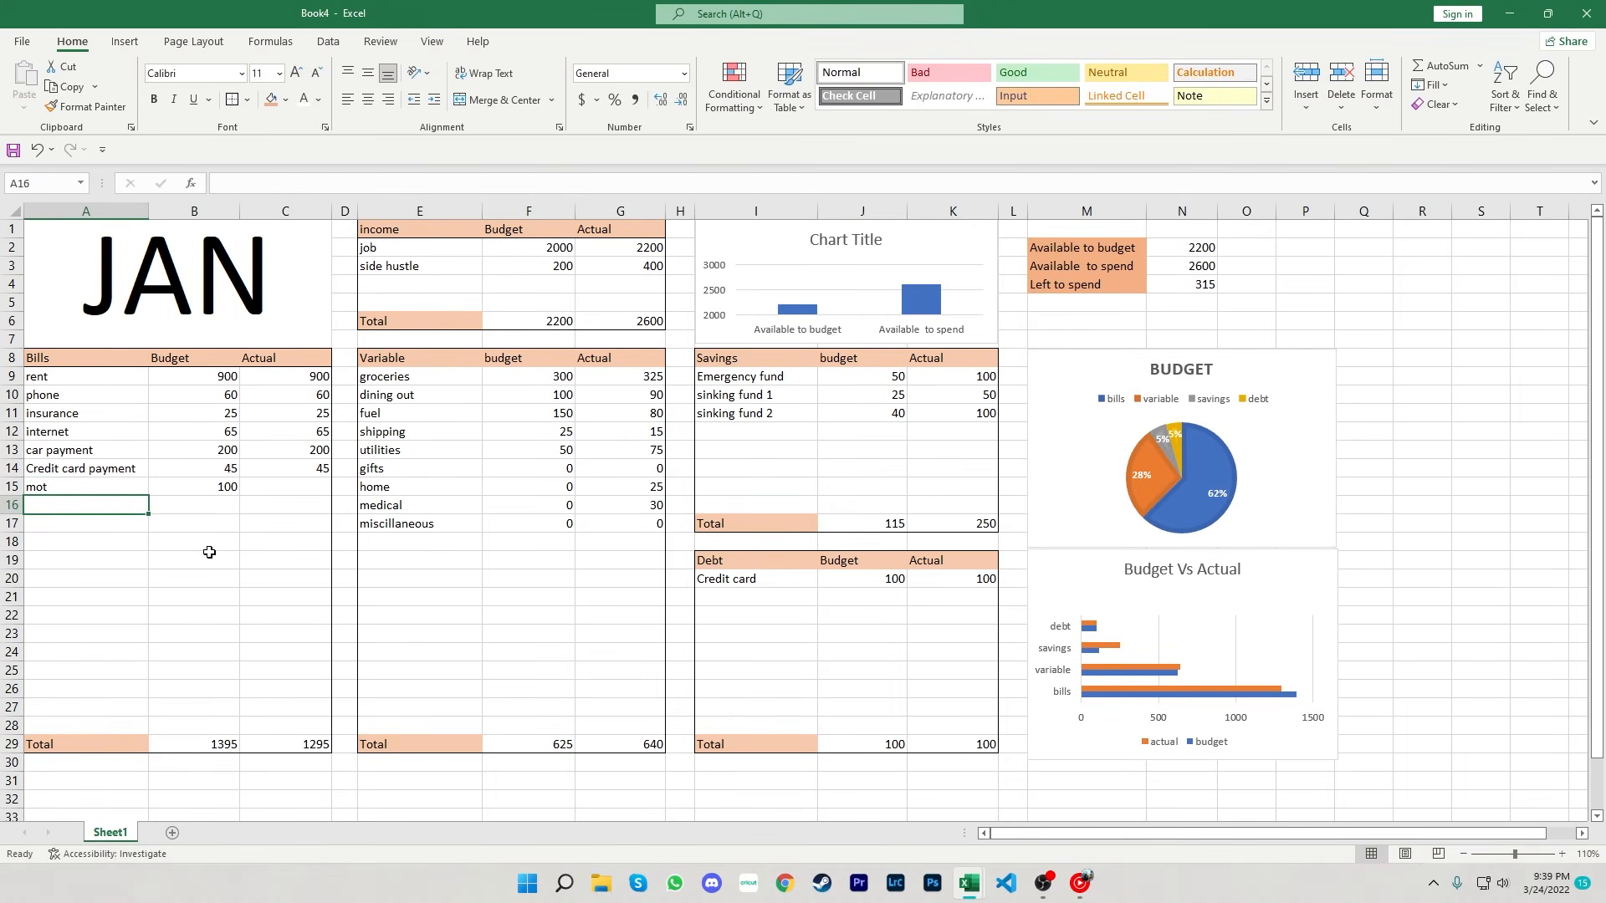
key("Right")
key("Up")
key("Right")
type("1")
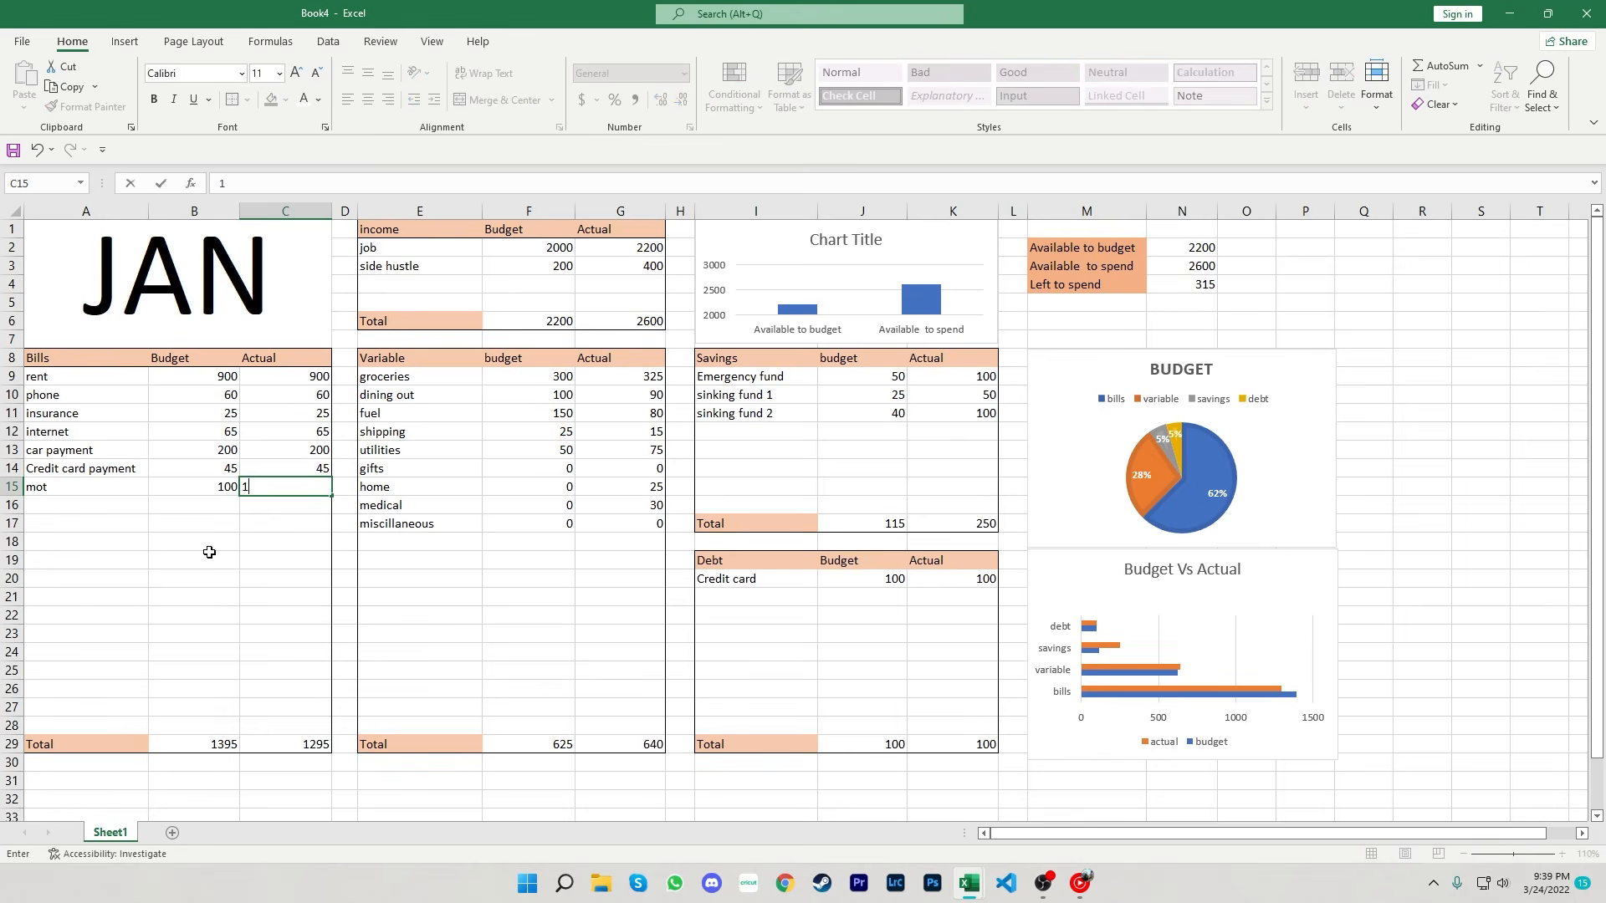
type("00")
key("Return")
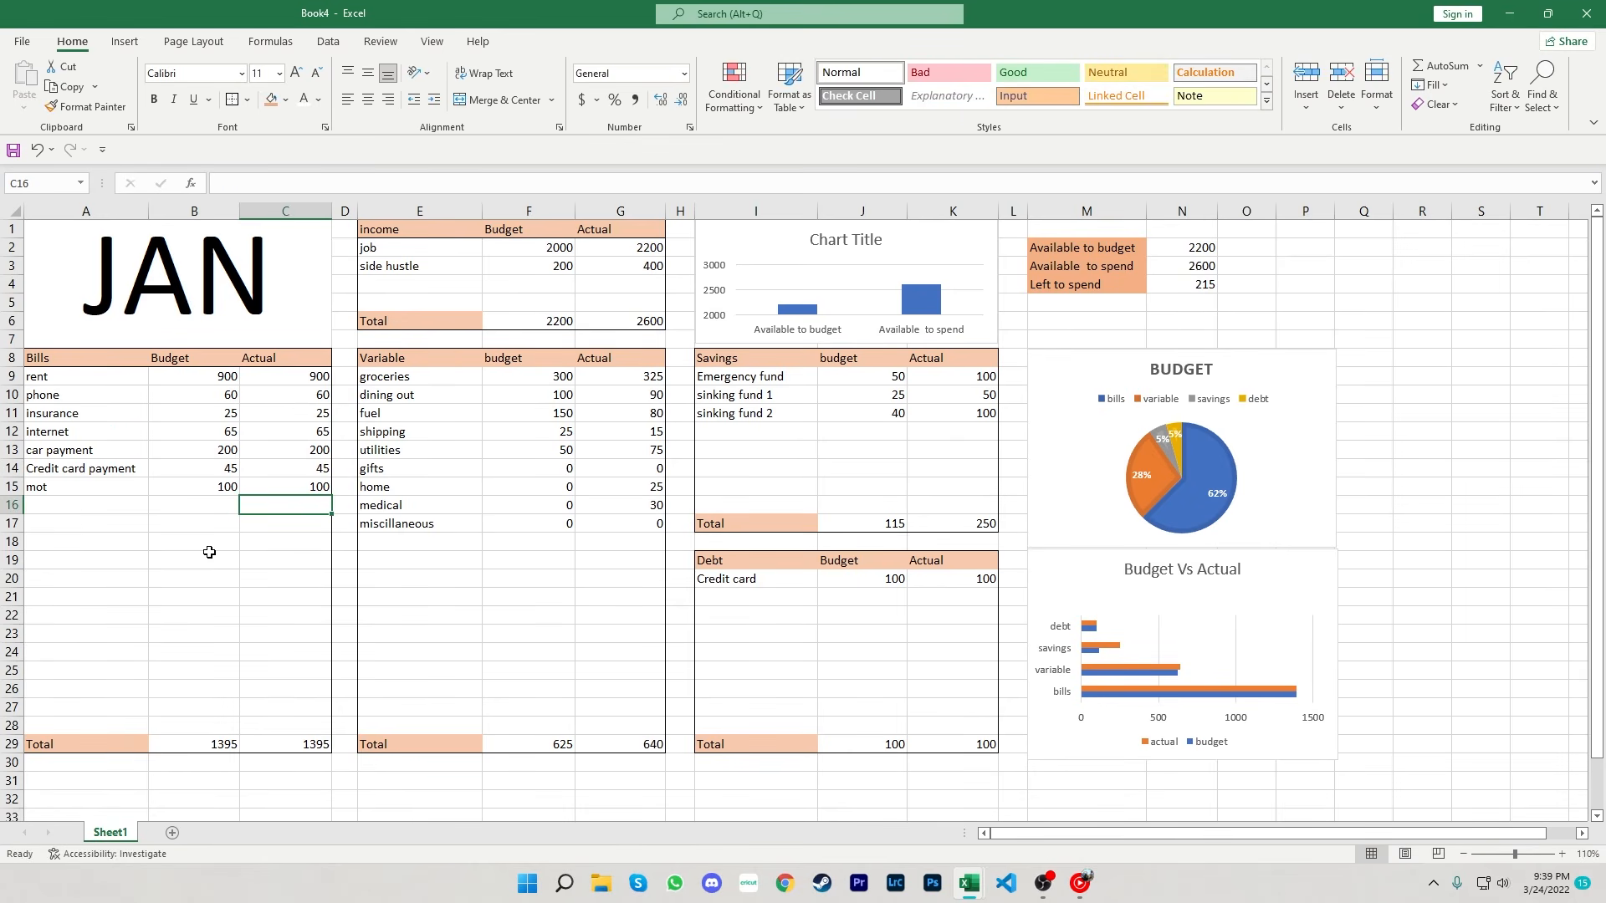
key("Up")
key("Delete")
key("Left")
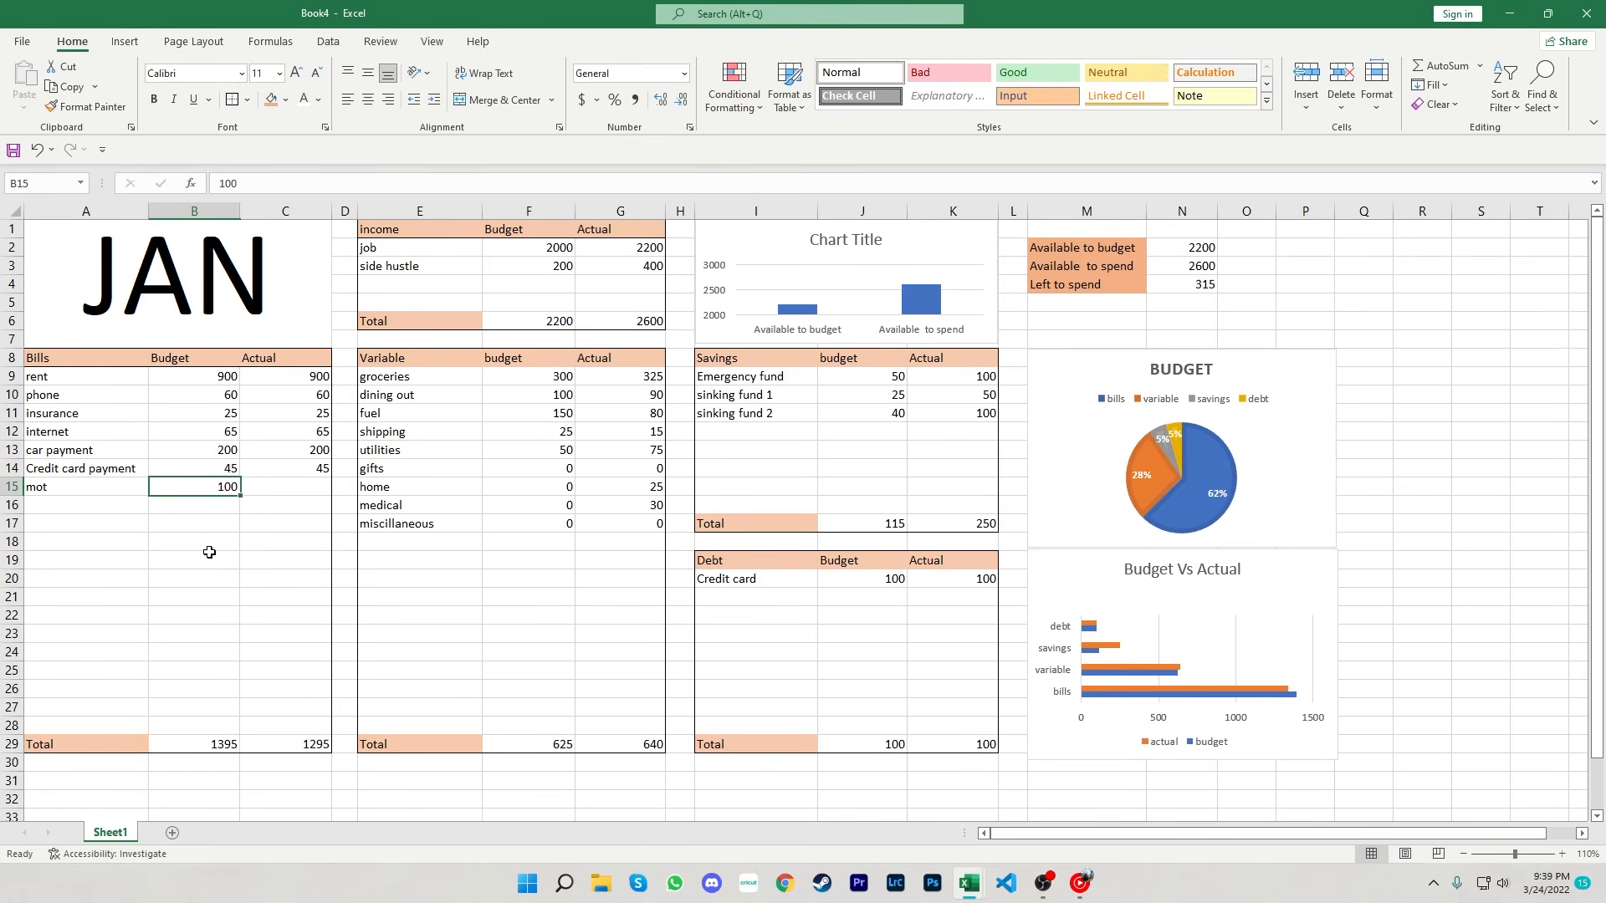
- Add a service row to the Savings table with a budget of 50 and actual of 50
left_click(784, 432)
type("service")
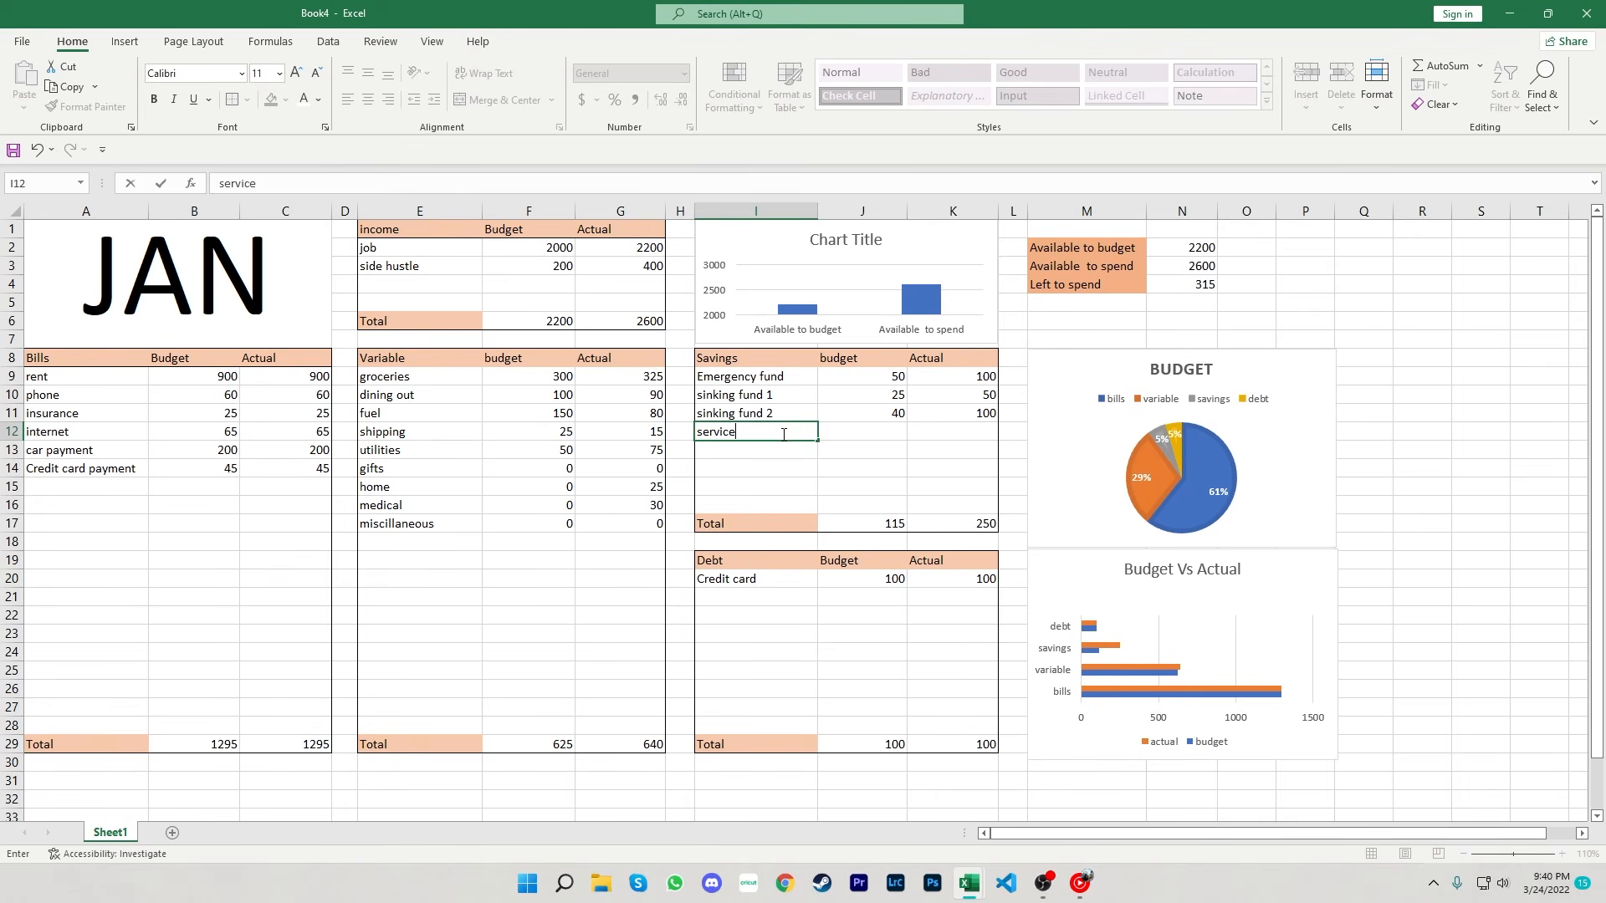
key("Tab")
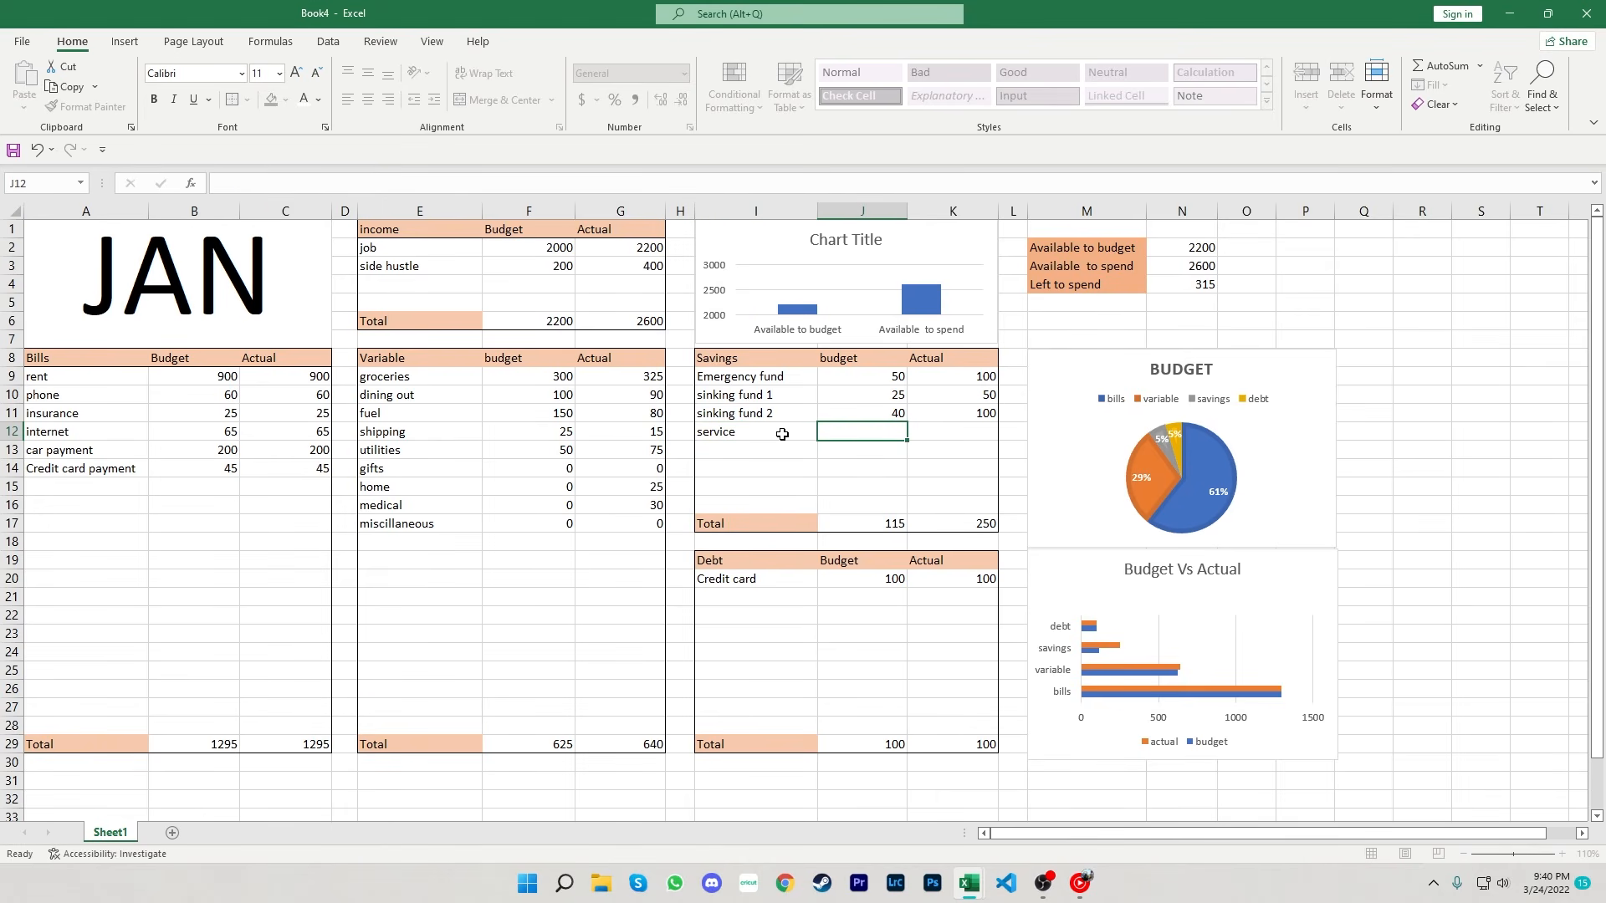
type("50")
key("Tab")
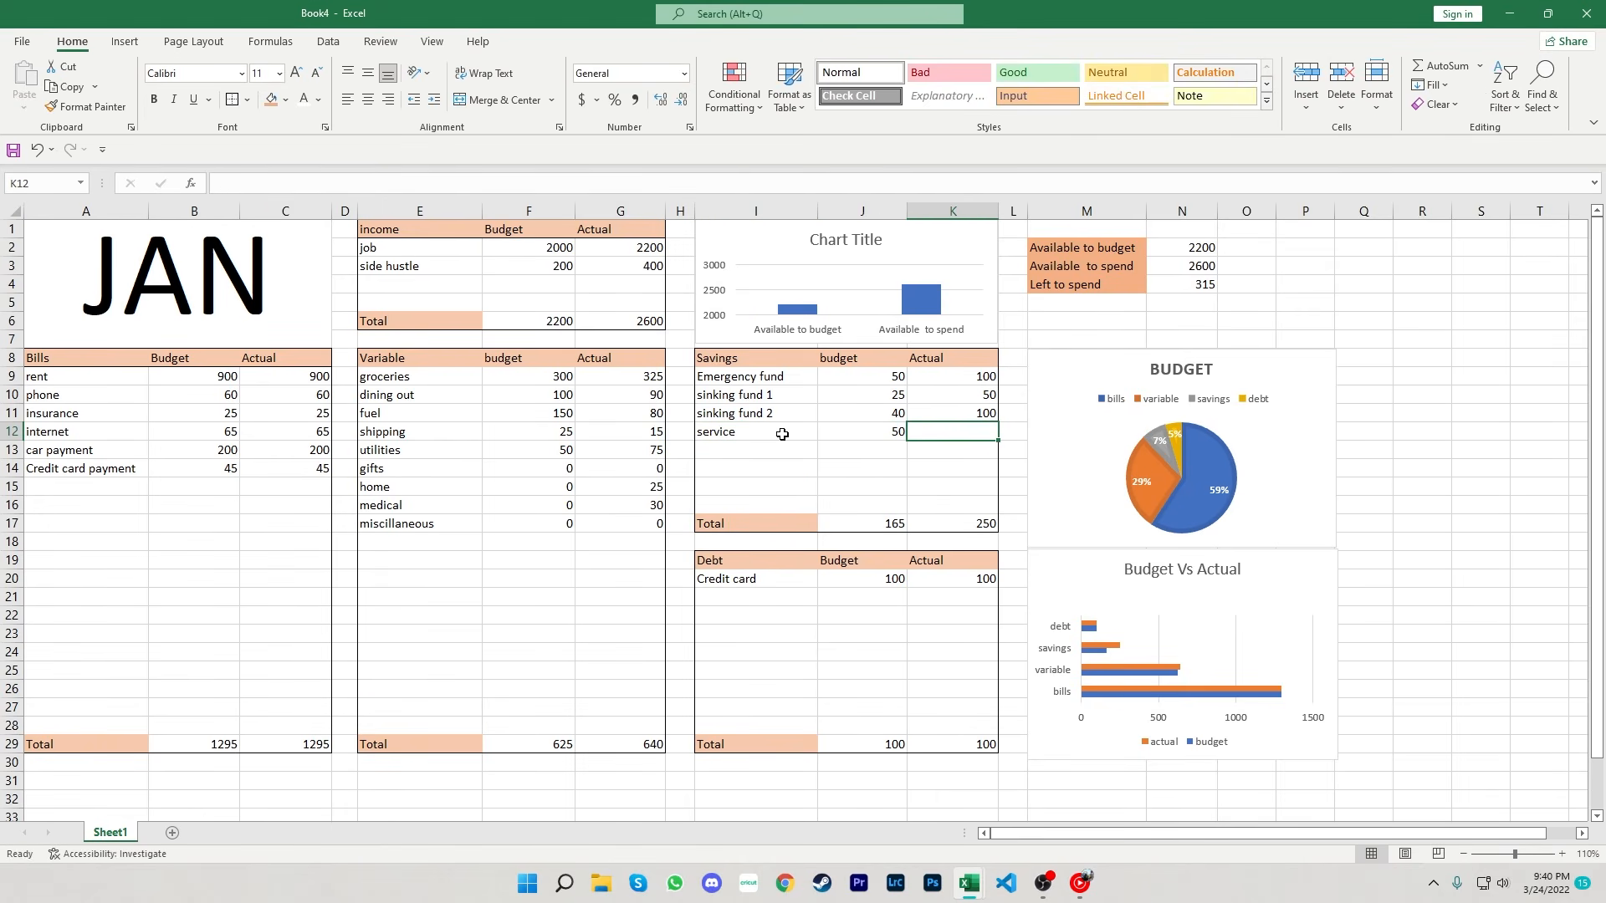
type("50")
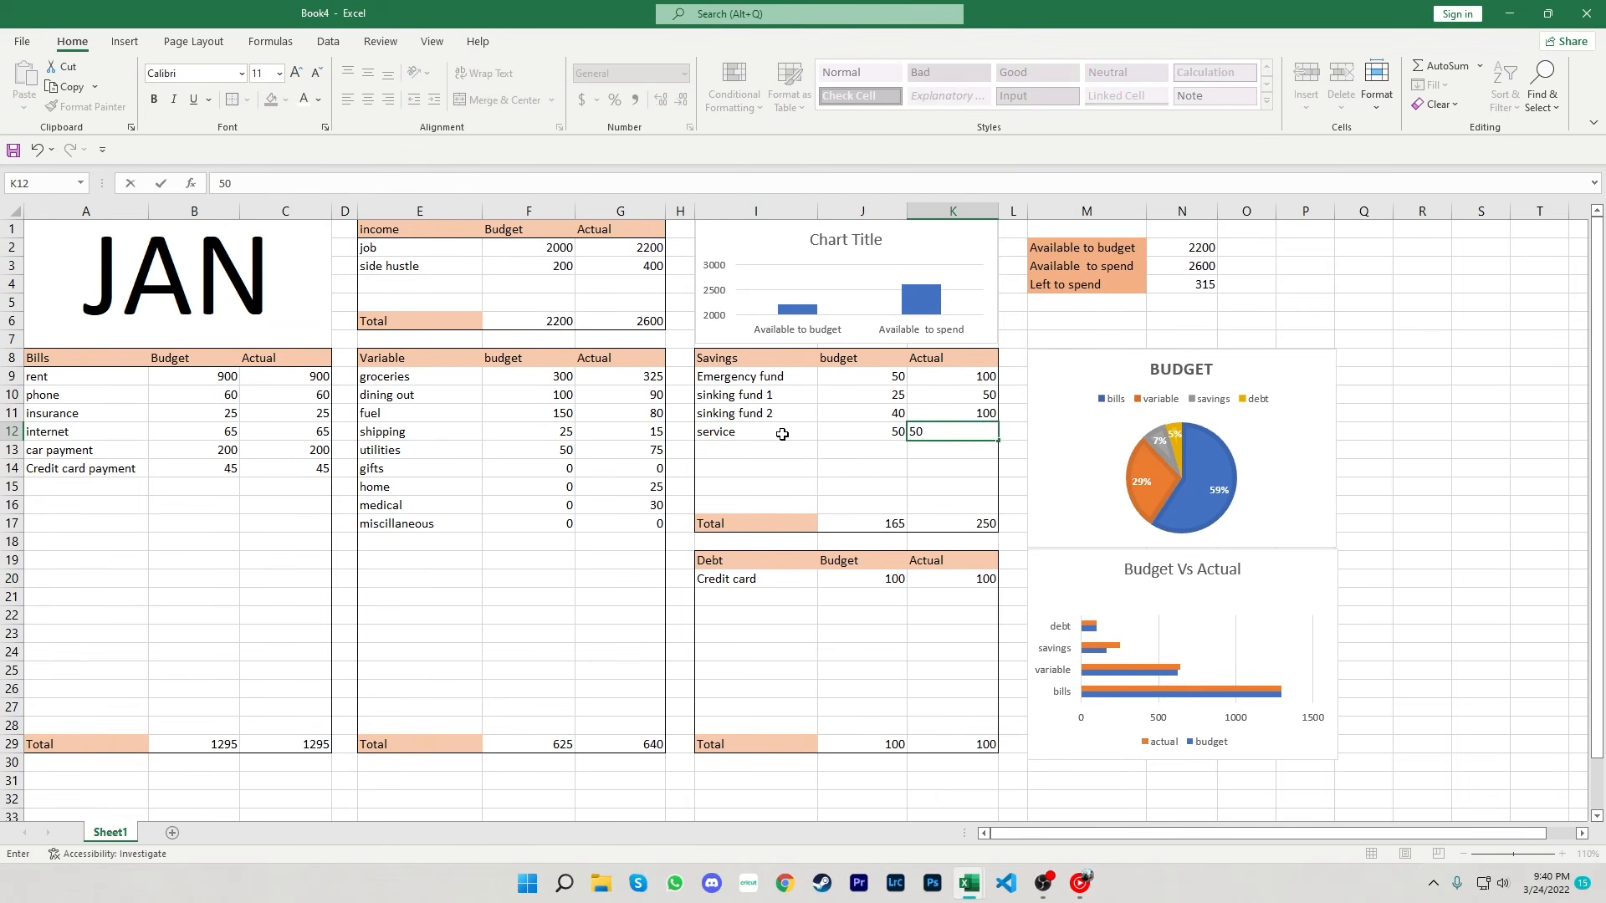
key("Return")
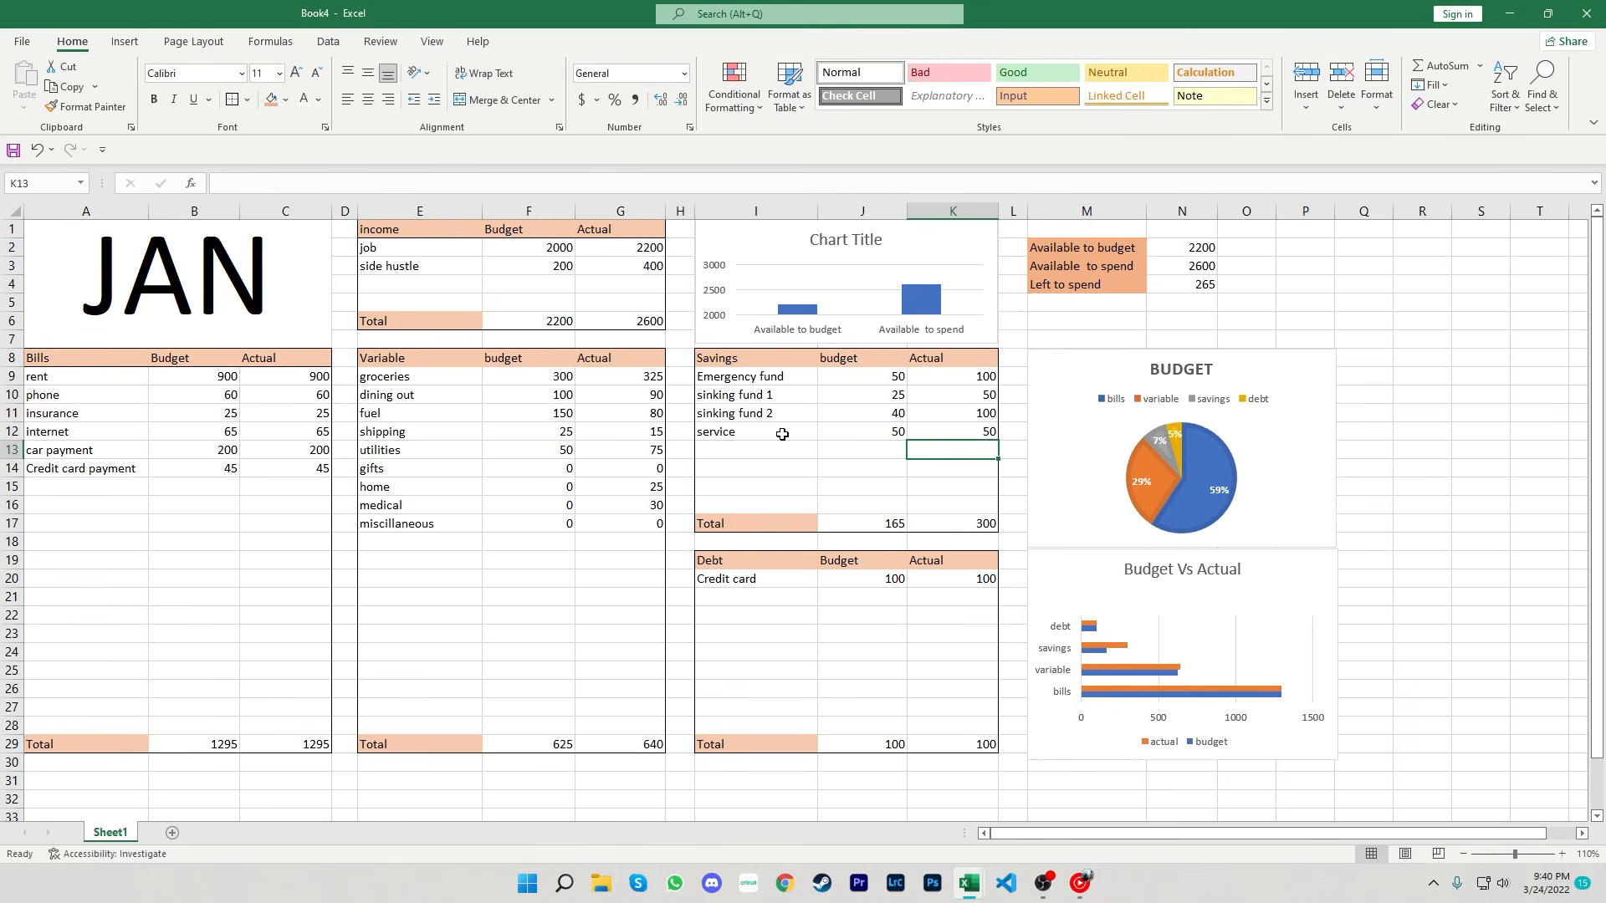